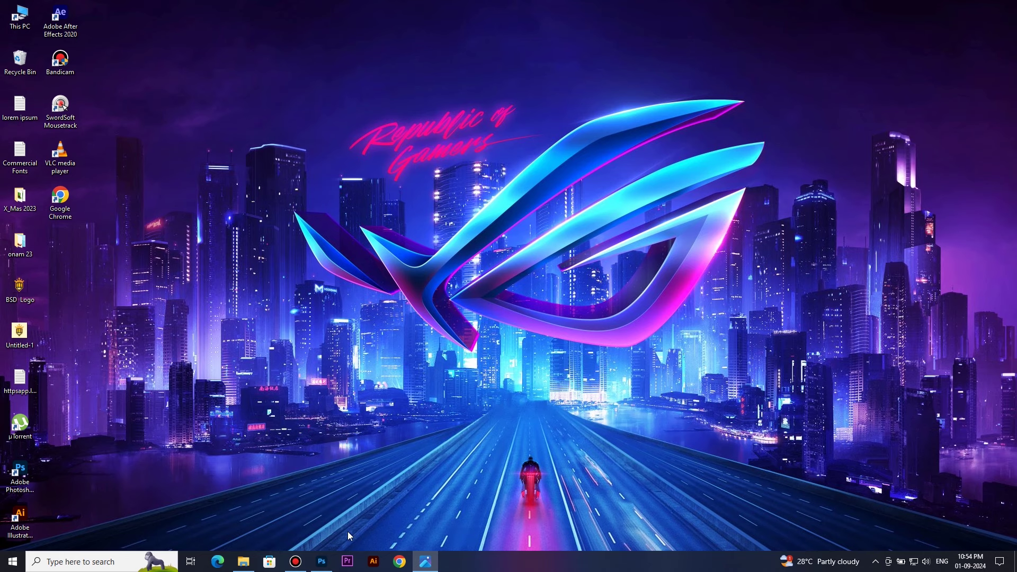
Drag the andreas-gucklhorn aerial forest-and-water photo from the Womens day folder into Photoshop.
click(323, 562)
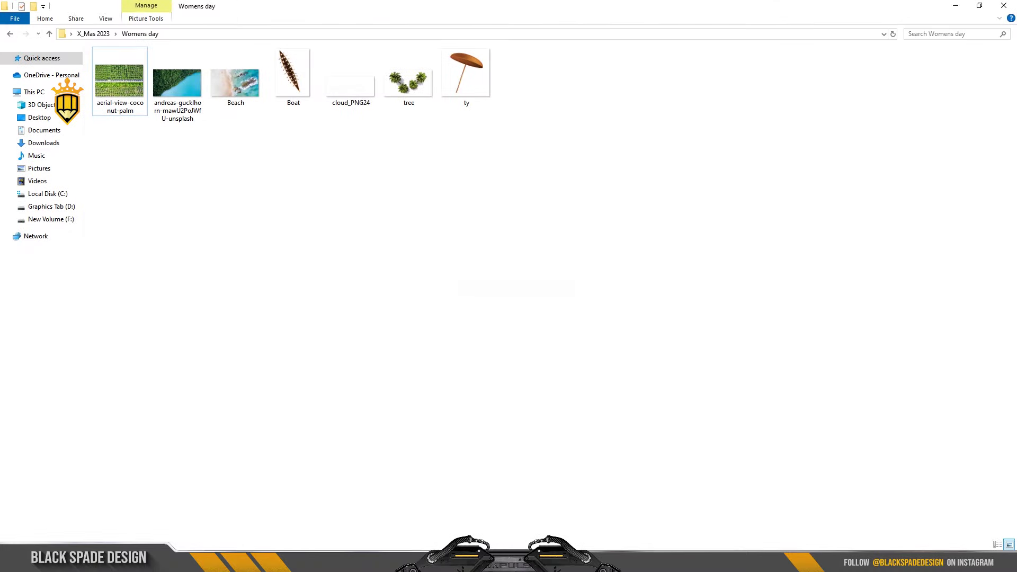
mouse_move(178, 99)
mouse_down()
mouse_move(320, 560)
mouse_move(363, 272)
mouse_up()
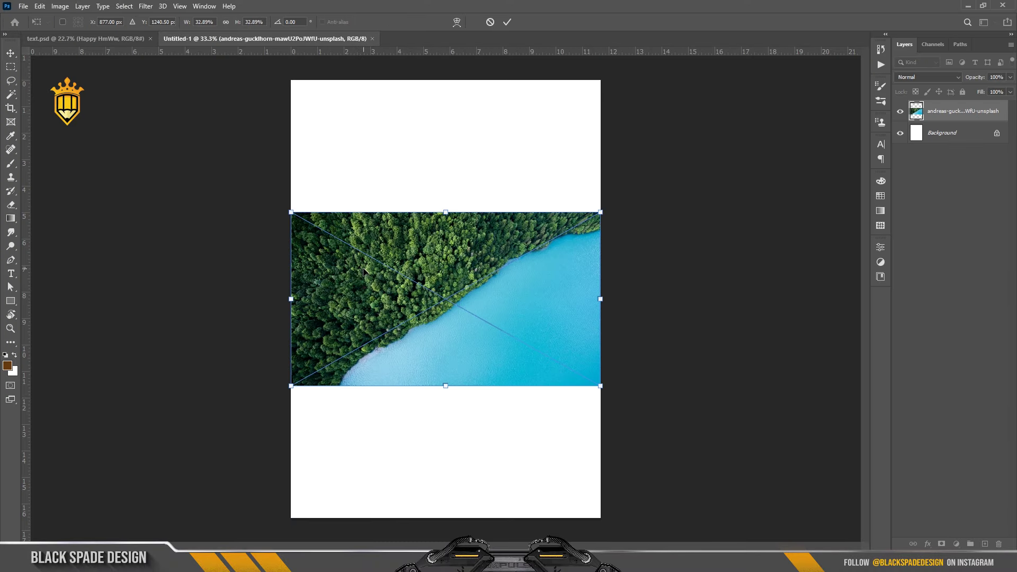
Place the forest-and-water photo, rasterize it to a pixel layer, and move it up the page.
key(Return)
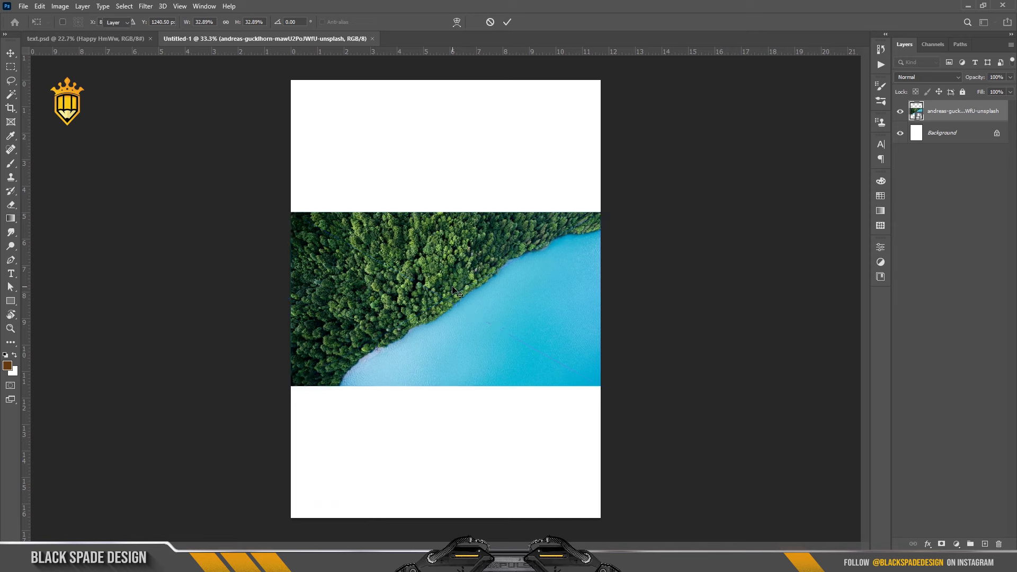
right_click(954, 118)
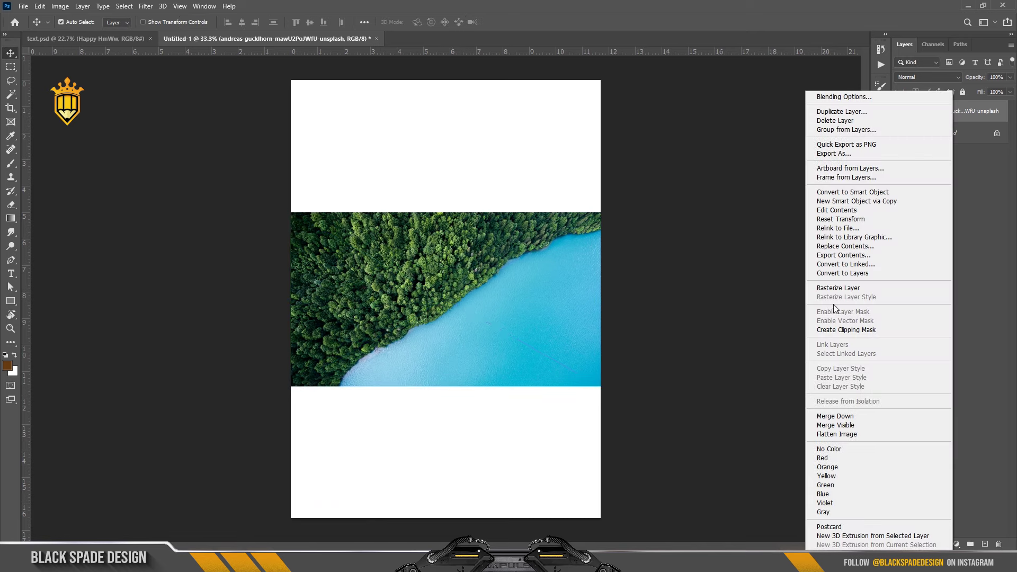
click(837, 288)
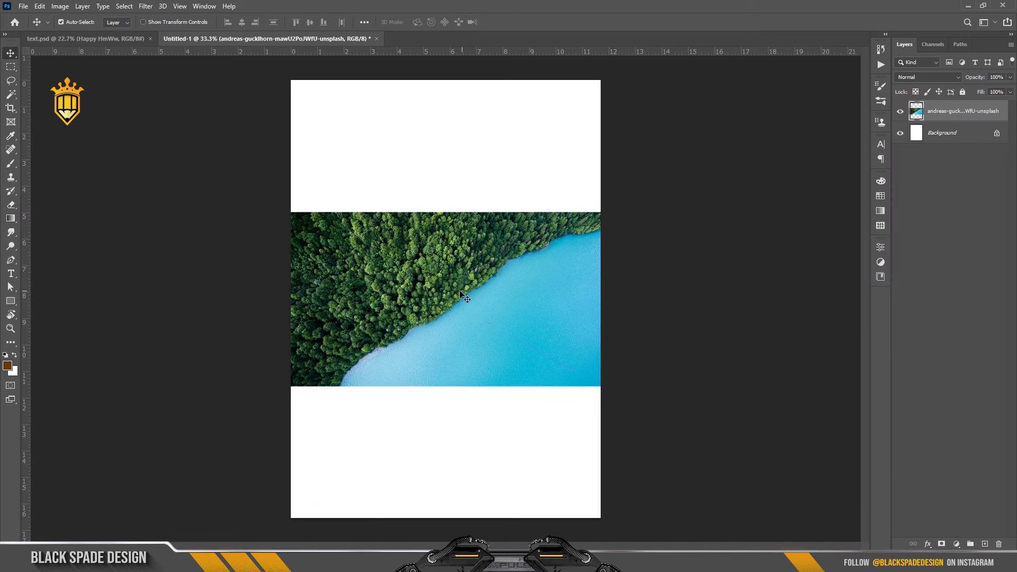
scroll(465, 297, up, 3)
drag(449, 343, 446, 135)
Rotate the photo about -10° and scale it to 122% across the top of the page.
key(ctrl+t)
drag(673, 309, 679, 245)
scroll(474, 166, down, 3)
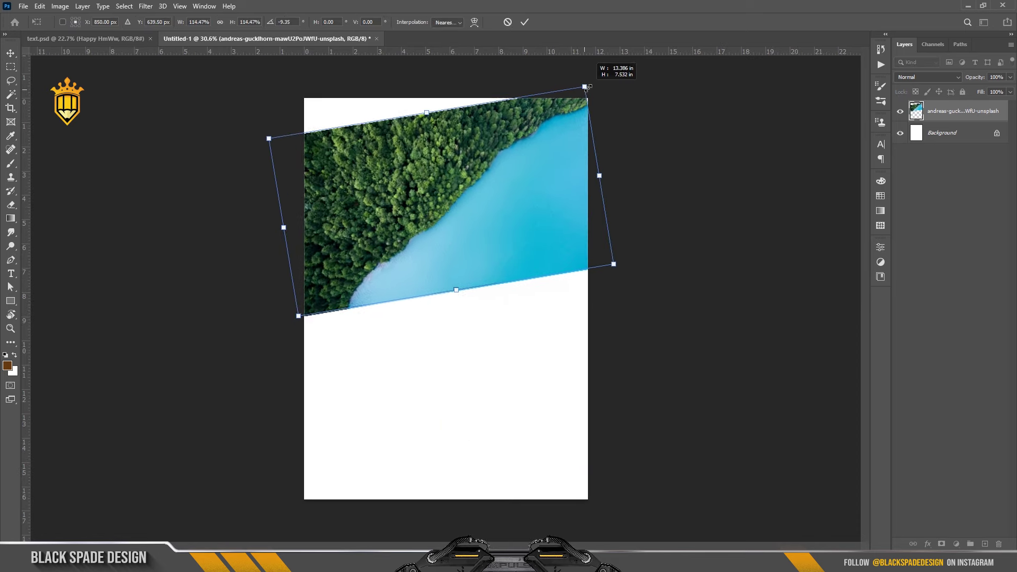
drag(569, 99, 593, 77)
scroll(424, 254, up, 1)
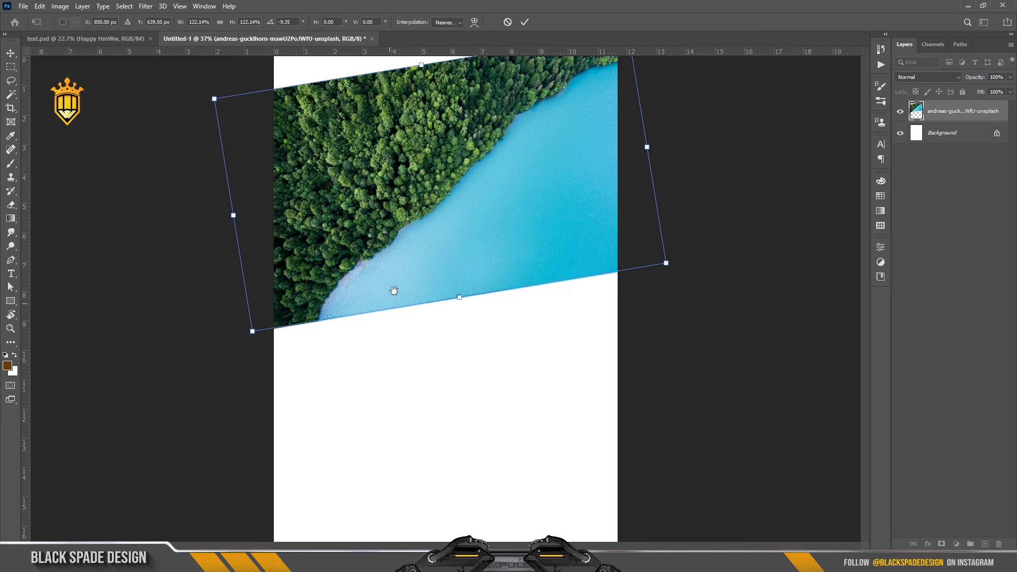
scroll(443, 310, up, 1)
mouse_move(427, 222)
mouse_down()
mouse_move(466, 354)
mouse_move(428, 337)
mouse_up()
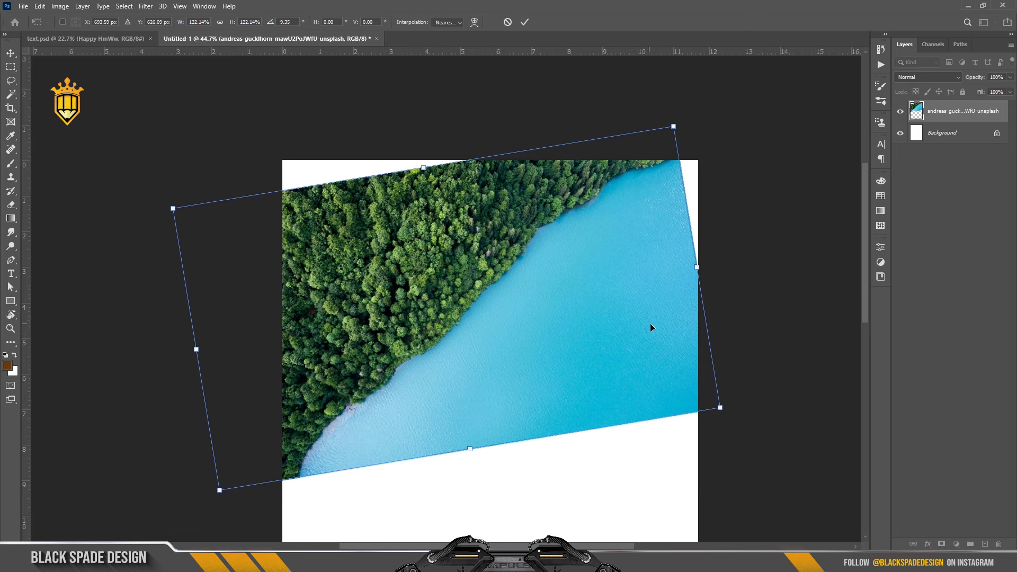
drag(739, 325, 749, 317)
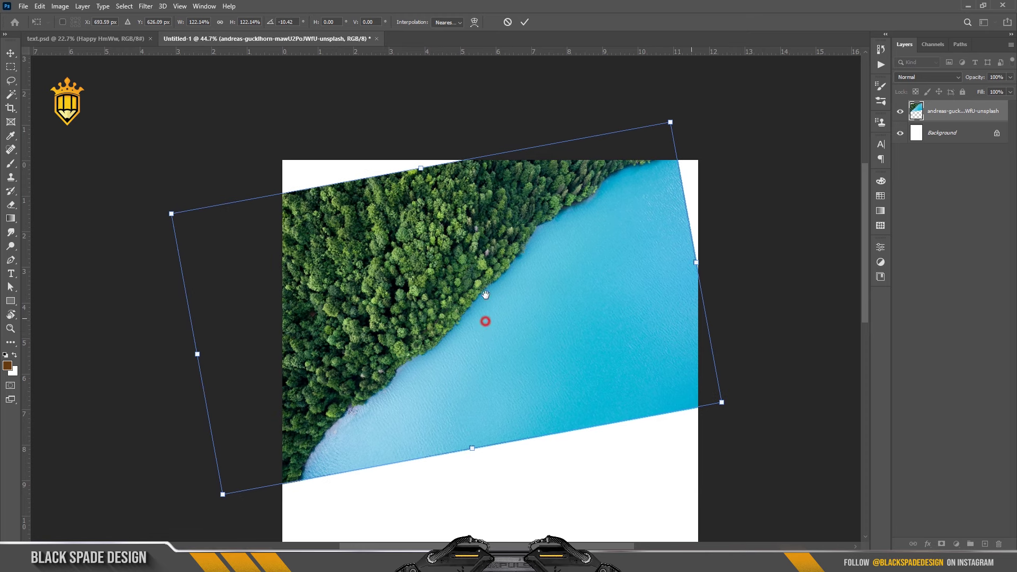
scroll(484, 318, down, 2)
drag(483, 318, 471, 289)
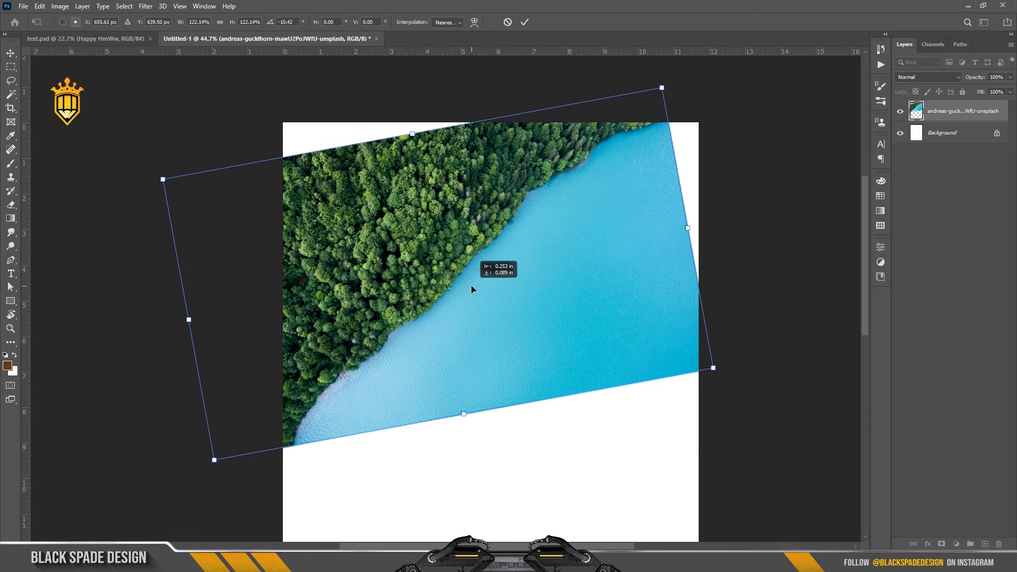
scroll(471, 286, down, 1)
key(Return)
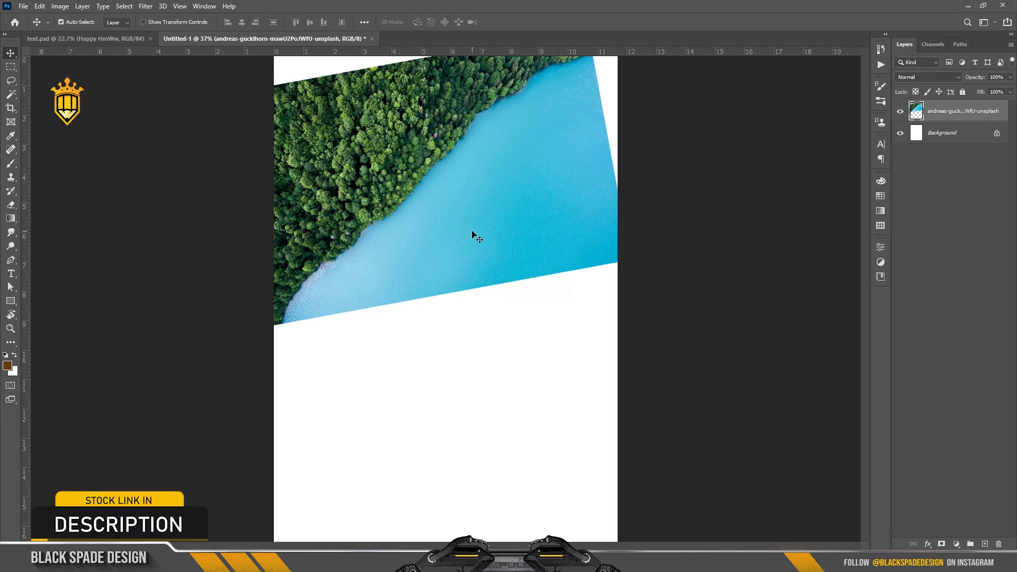
Content-aware fill the white gap at the lower-left corner using a rectangular selection.
scroll(313, 266, up, 1)
click(11, 68)
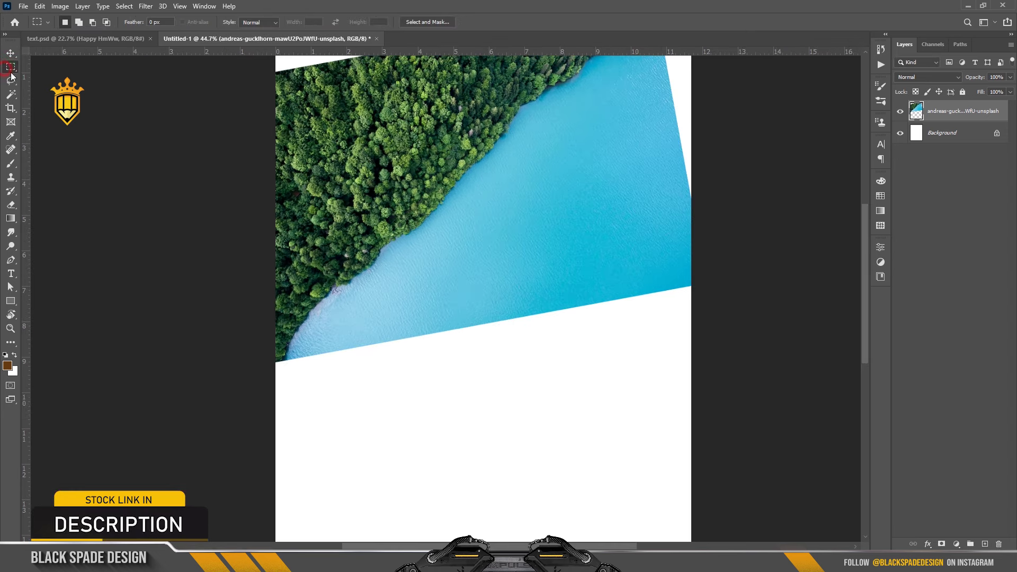
scroll(270, 358, up, 2)
drag(269, 350, 309, 373)
key(shift+F5)
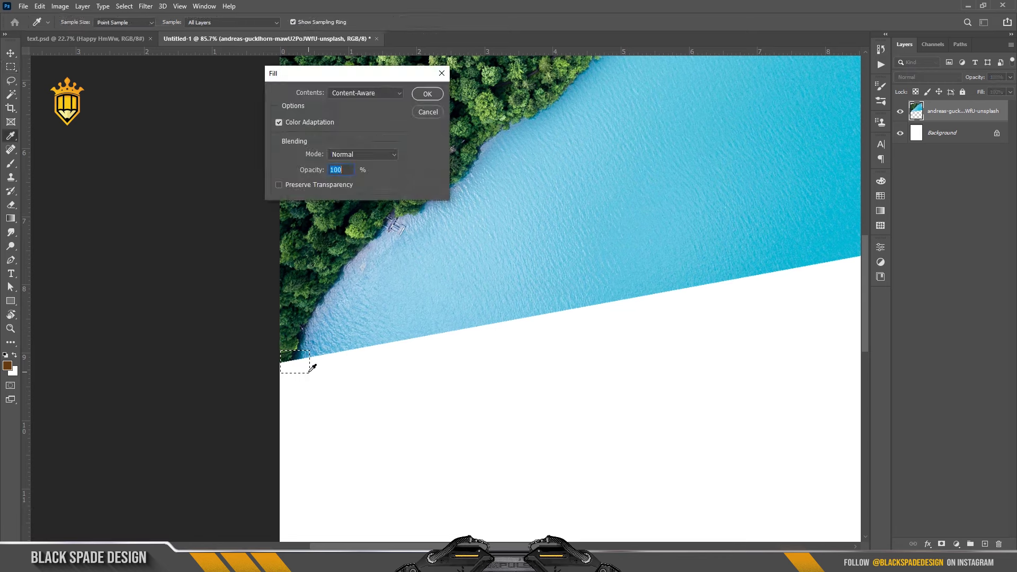
key(Return)
Content-aware fill the white strip along the right edge with water, then deselect.
scroll(309, 374, down, 3)
scroll(344, 365, up, 1)
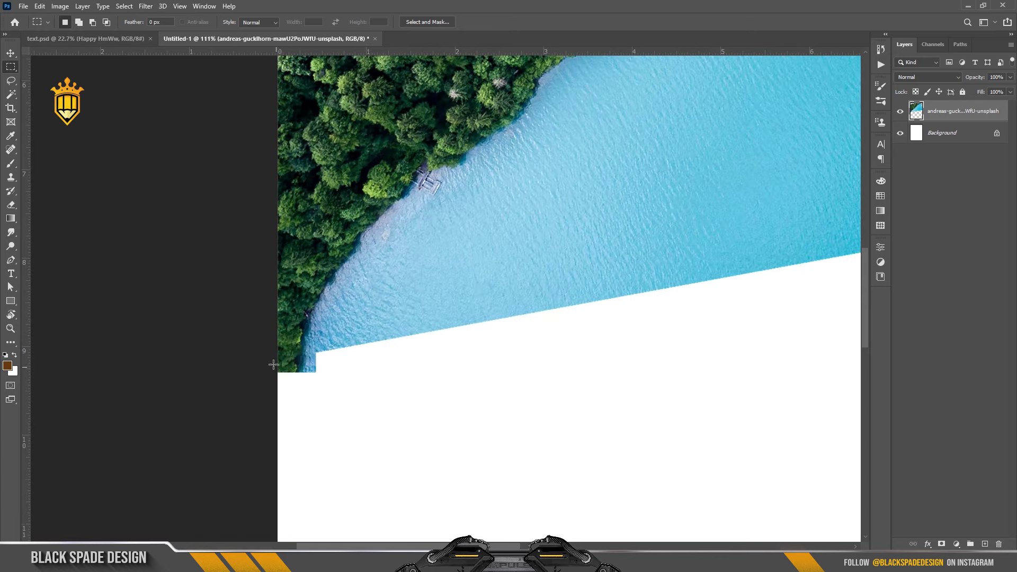
scroll(370, 360, down, 2)
scroll(380, 359, down, 2)
scroll(512, 320, down, 1)
scroll(492, 306, up, 2)
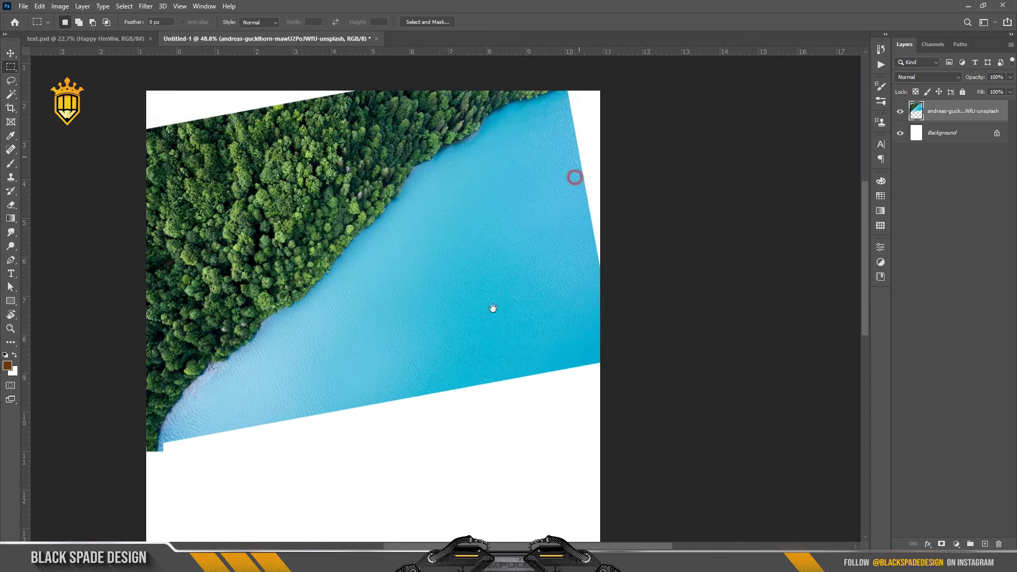
scroll(498, 239, up, 2)
drag(556, 269, 578, 366)
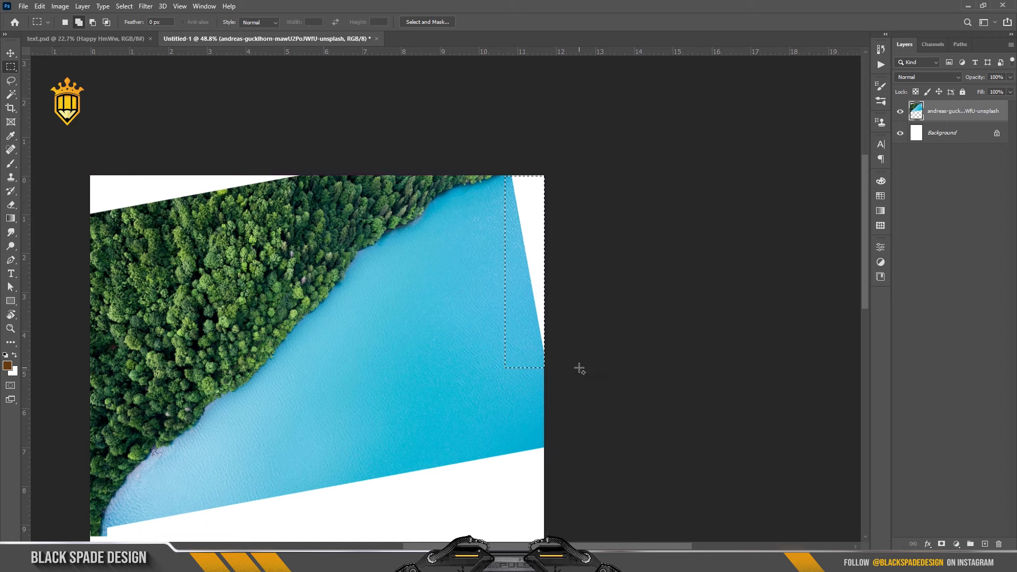
key(shift+F5)
key(Return)
key(ctrl+d)
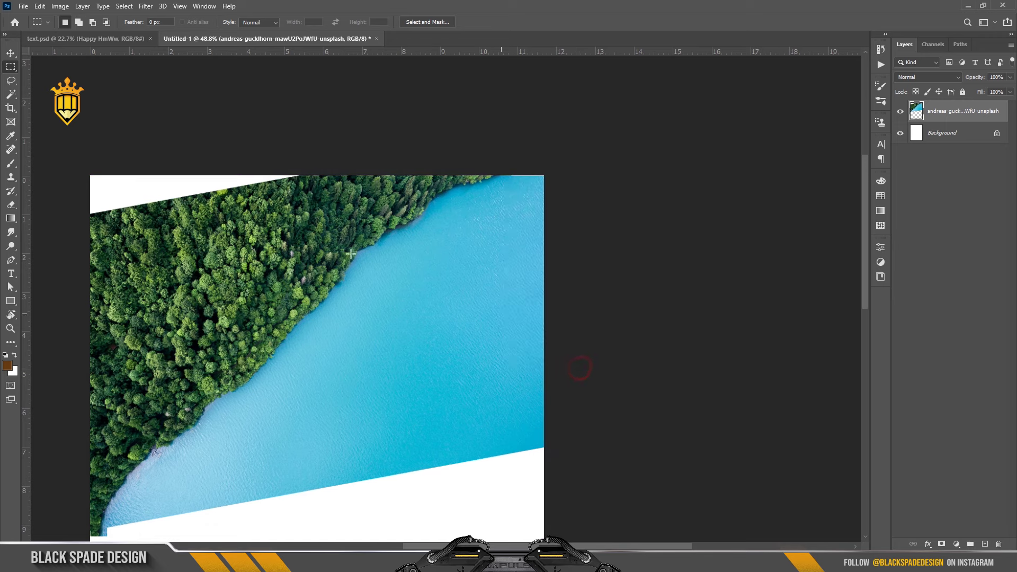
Lasso the white triangle at the top-left and content-aware fill it with forest texture.
scroll(583, 355, up, 1)
scroll(477, 317, up, 1)
key(l)
scroll(212, 212, up, 1)
scroll(143, 161, up, 1)
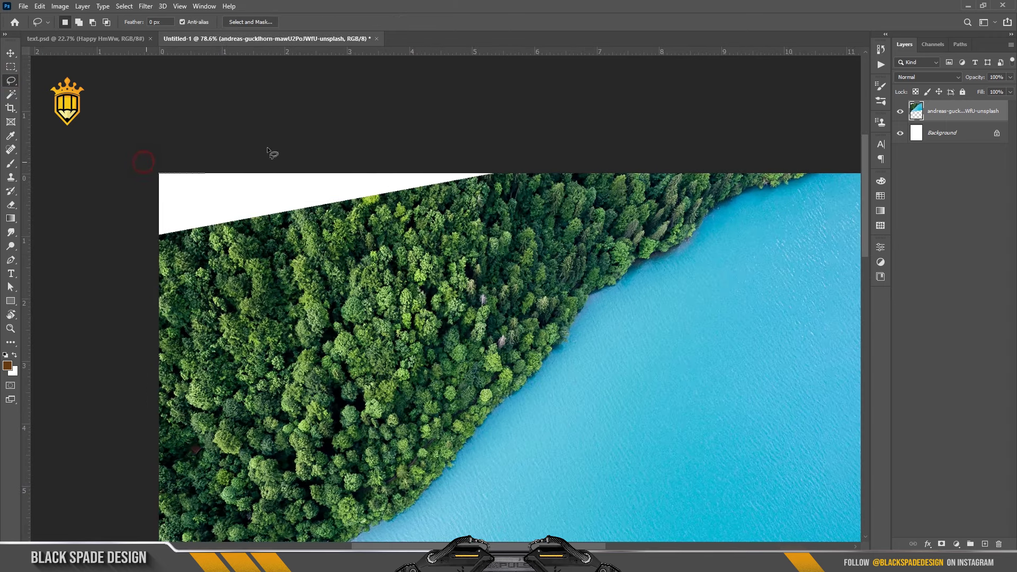
drag(207, 310, 113, 228)
key(shift+BackSpace)
key(Return)
scroll(113, 220, down, 3)
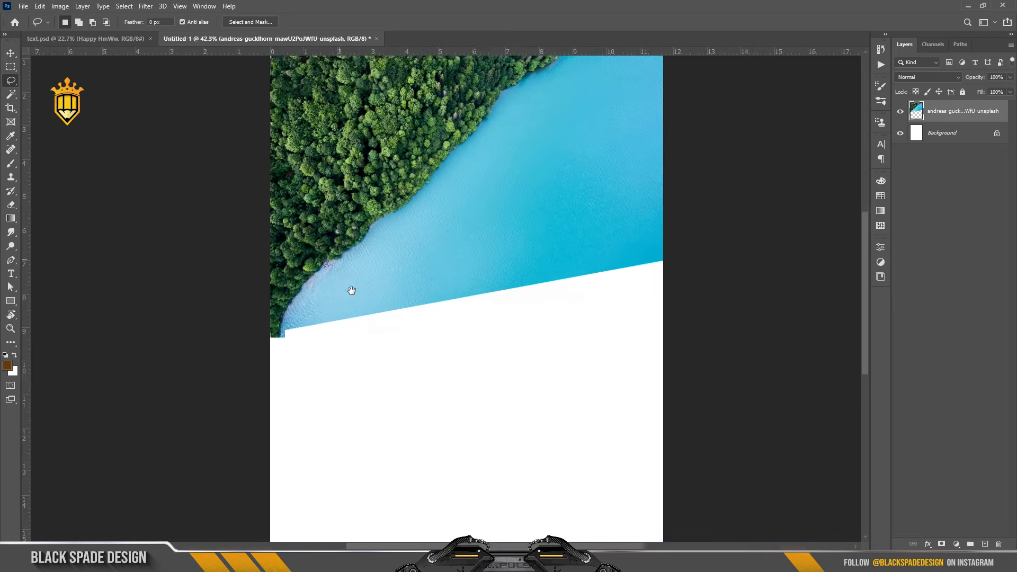
drag(352, 291, 322, 275)
Enlarge the photo from its lower-left corner with Free Transform.
key(ctrl+t)
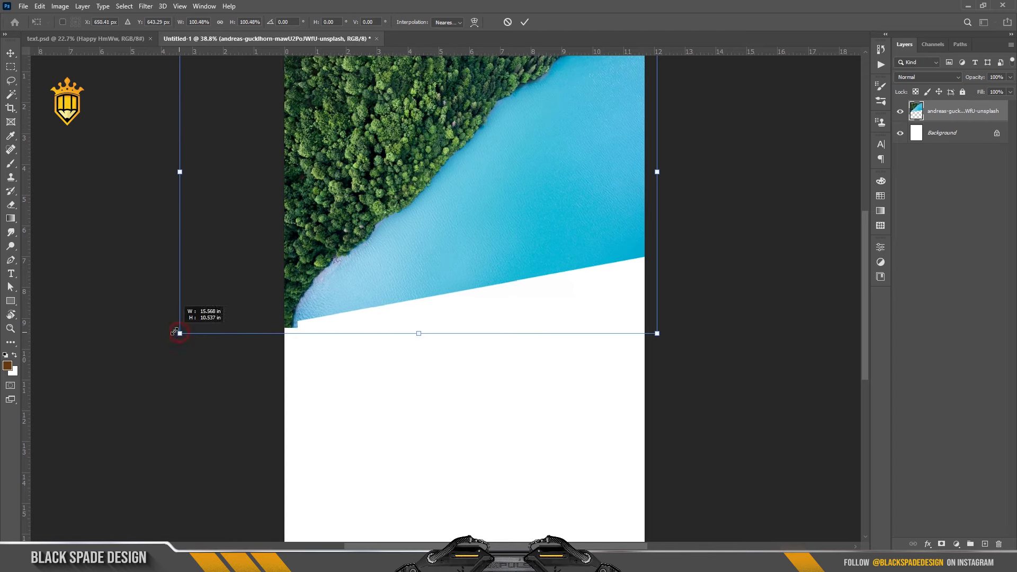
drag(180, 335, 139, 312)
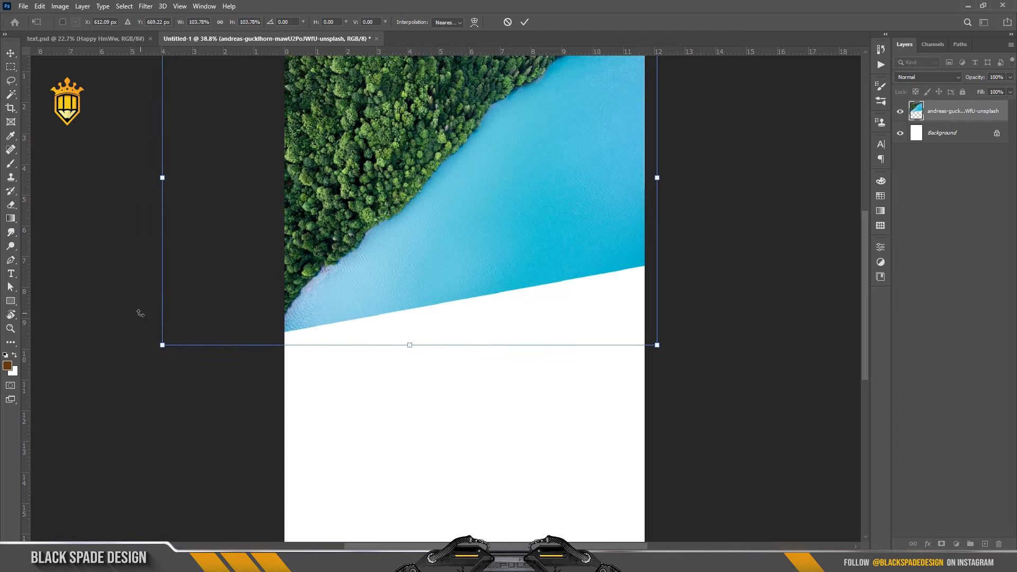
drag(509, 259, 513, 263)
key(Return)
Stretch the photo further so it fully covers the page's right edge.
scroll(521, 170, down, 2)
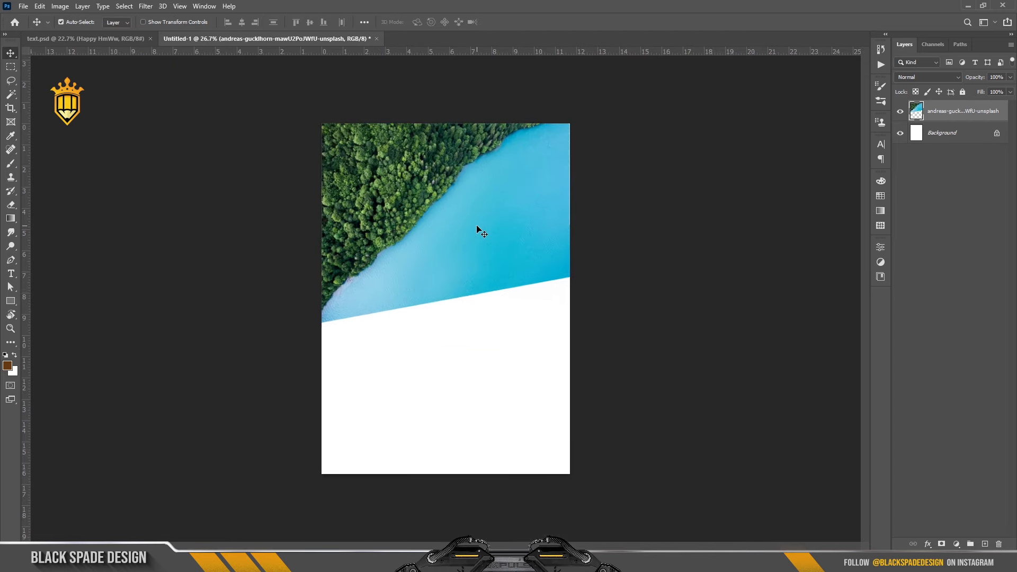
scroll(588, 186, up, 3)
scroll(588, 186, up, 5)
drag(588, 186, 505, 265)
scroll(510, 272, down, 3)
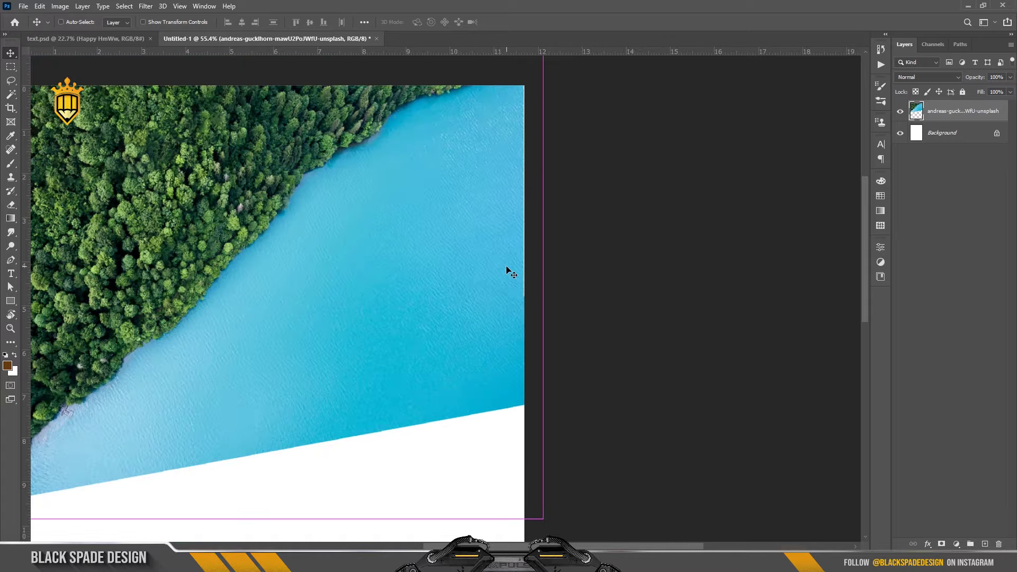
key(ctrl+t)
scroll(510, 271, down, 1)
drag(535, 455, 537, 457)
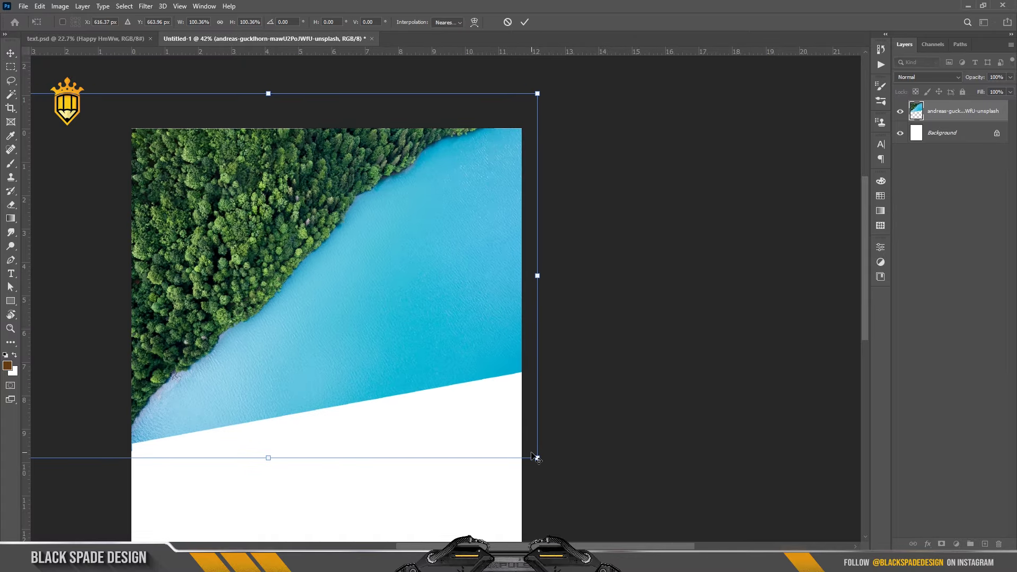
key(Return)
Lasso the lower water below the shoreline and extend it down the page to a wavy edge.
scroll(395, 259, down, 1)
click(395, 259)
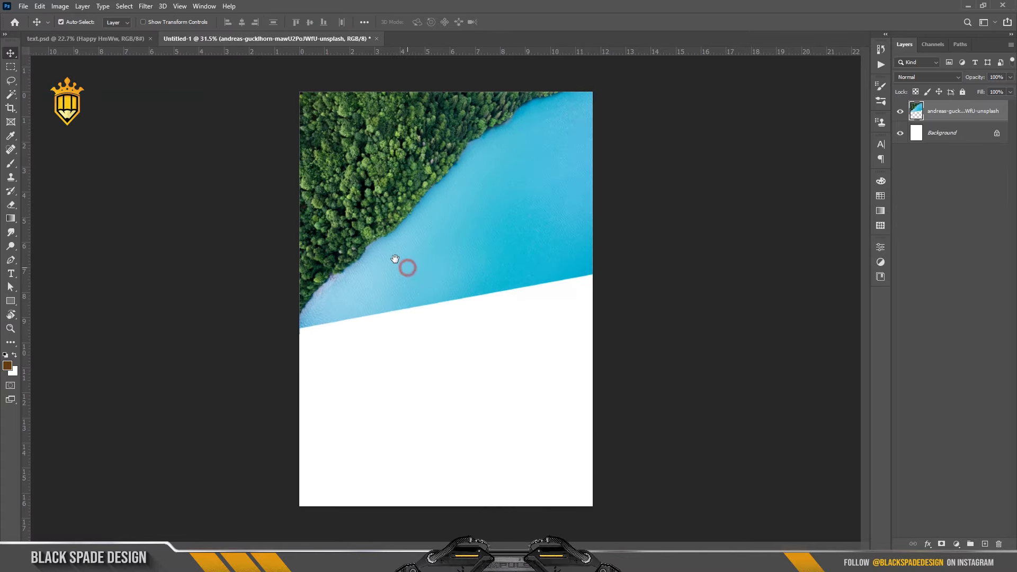
click(11, 81)
scroll(360, 326, up, 1)
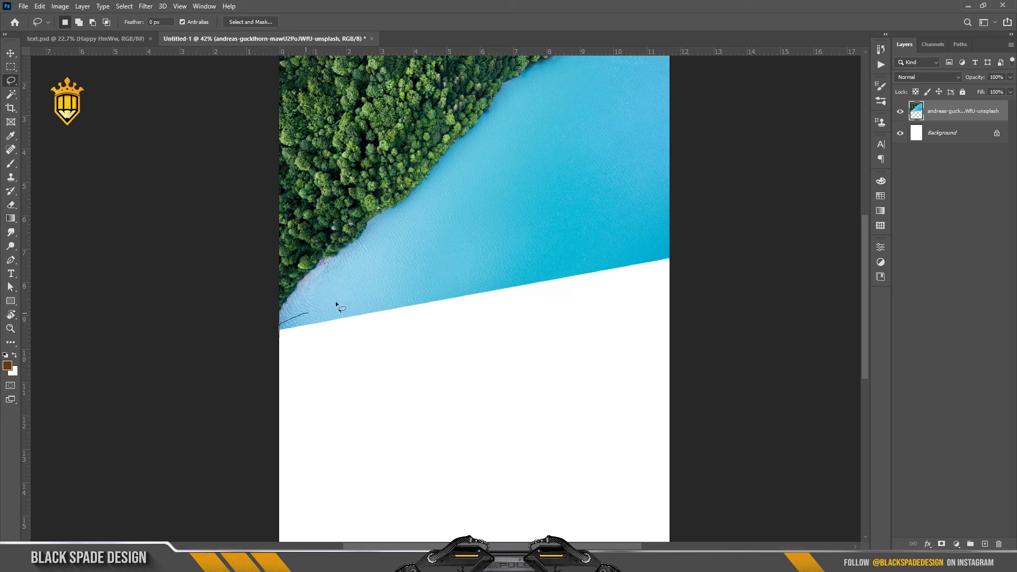
drag(327, 408, 240, 392)
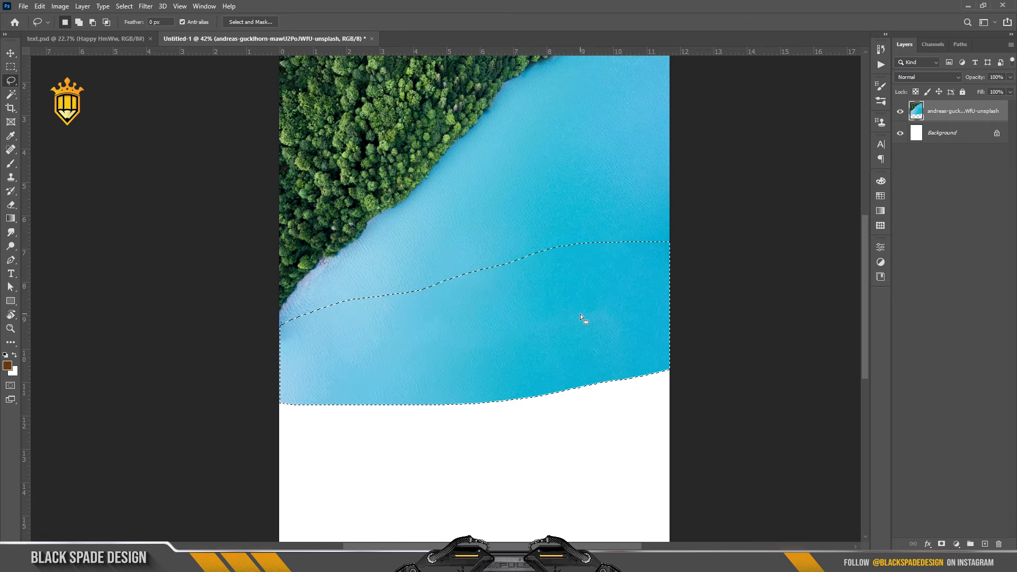
key(ctrl+d)
scroll(506, 318, down, 2)
key(v)
scroll(285, 341, up, 4)
scroll(285, 340, up, 2)
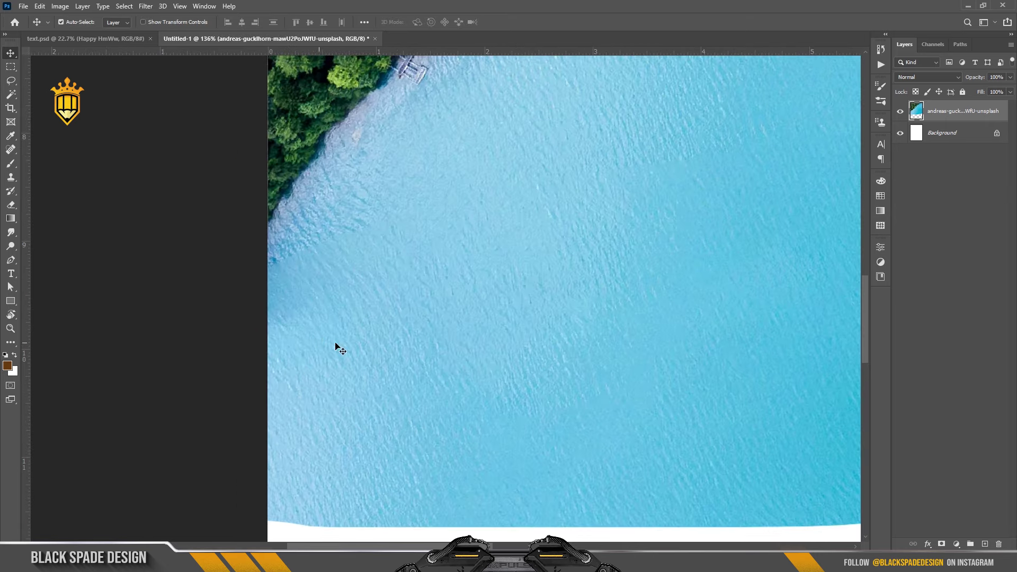
key(s)
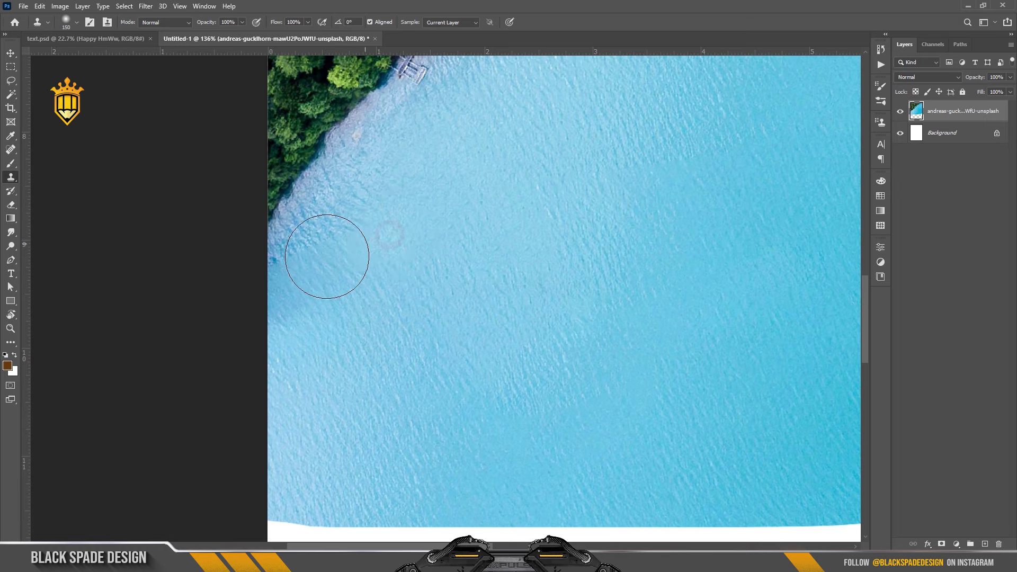
scroll(507, 391, down, 3)
drag(507, 391, 359, 402)
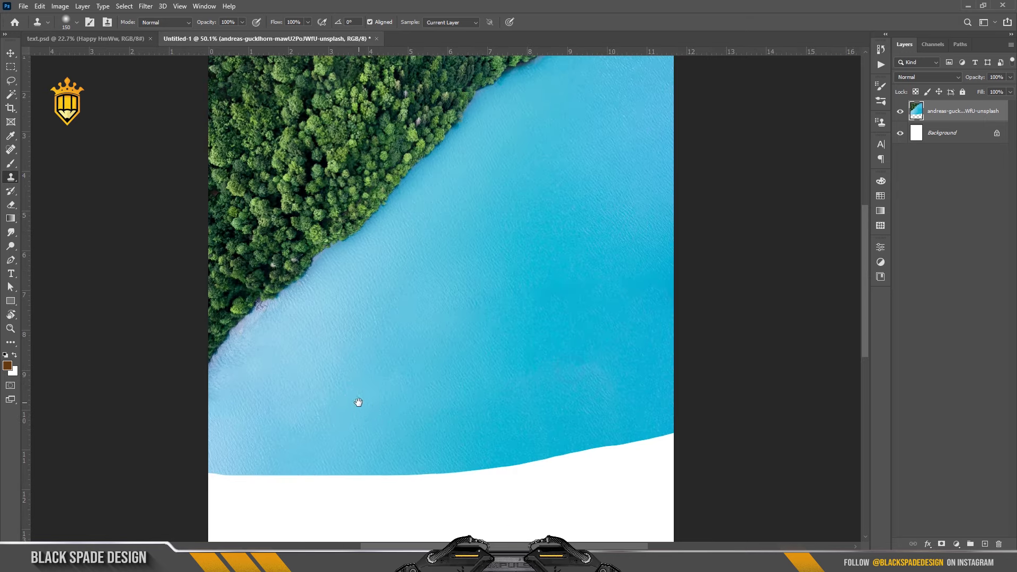
scroll(358, 402, down, 1)
Duplicate the river photo, flip the copy vertically and horizontally, and move it over the white bottom.
key(v)
key(ctrl+j)
key(ctrl+t)
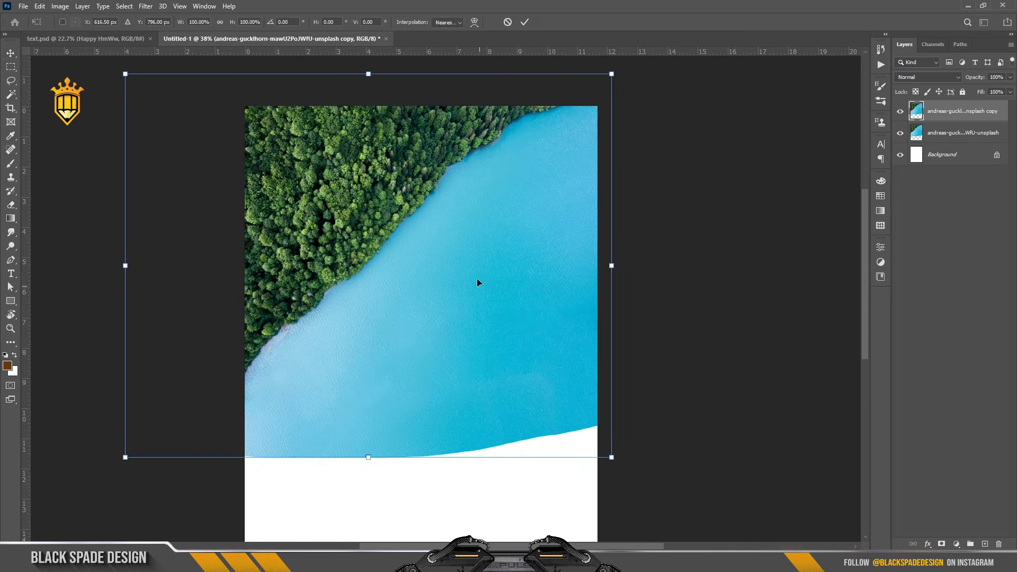
right_click(477, 281)
click(509, 466)
scroll(517, 461, down, 1)
right_click(466, 301)
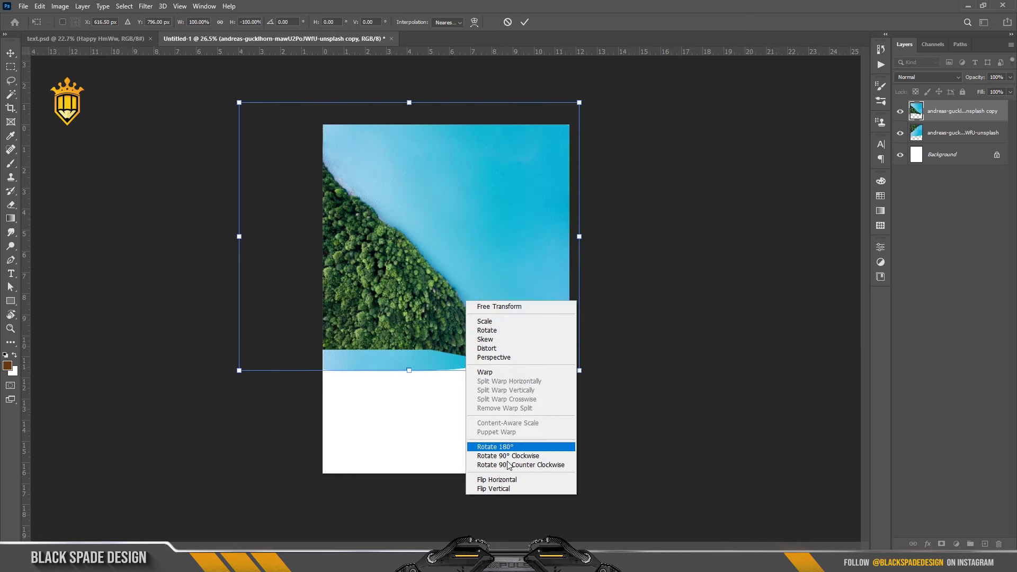
click(506, 479)
mouse_move(490, 290)
mouse_down()
mouse_move(490, 416)
mouse_move(553, 427)
mouse_up()
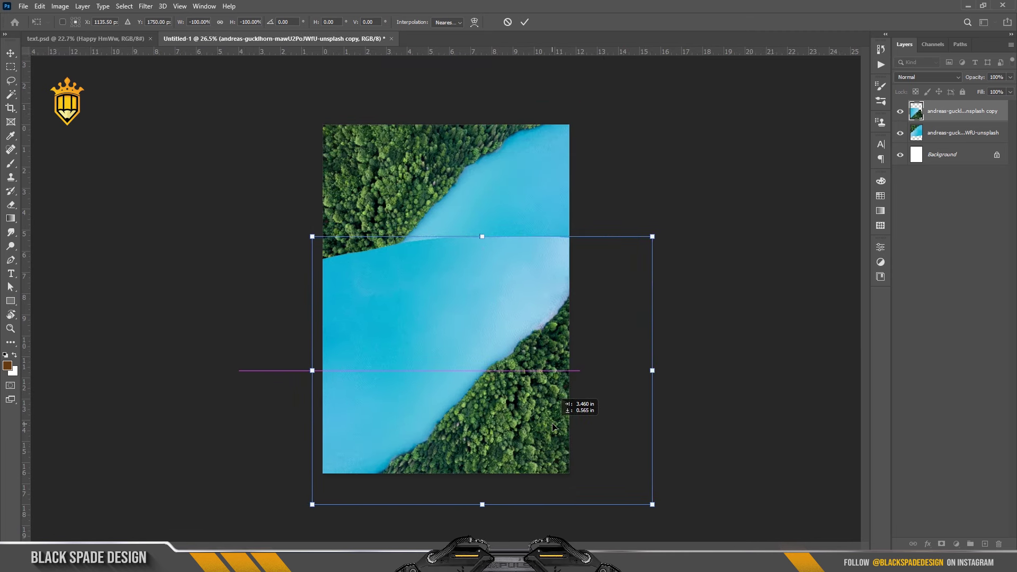
key(Return)
scroll(409, 288, up, 1)
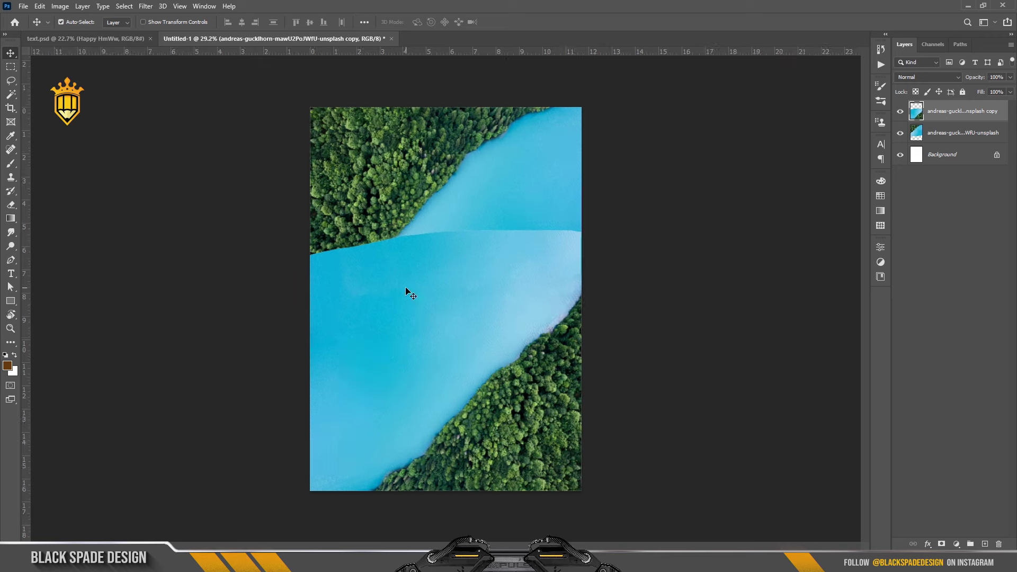
scroll(431, 306, up, 2)
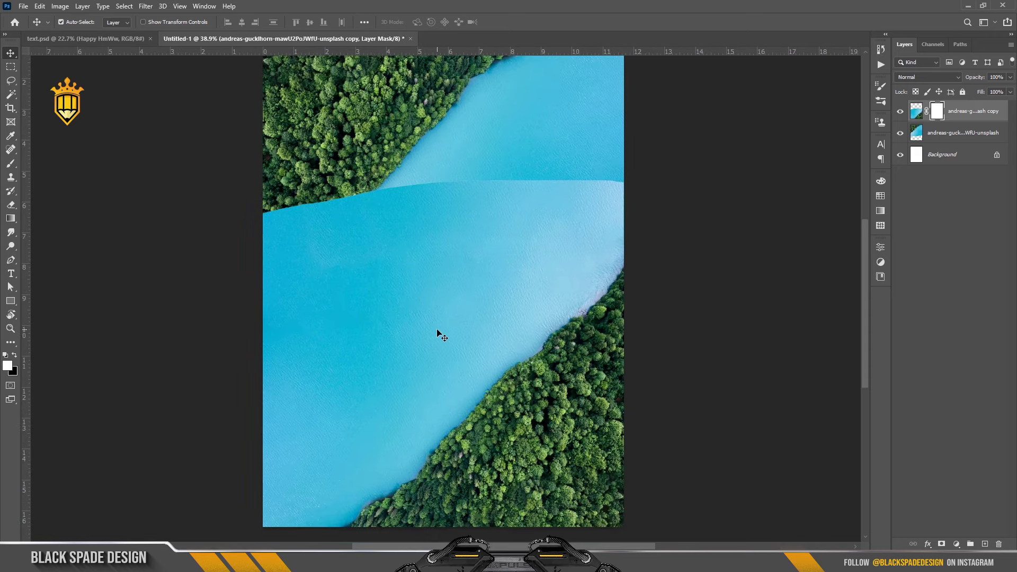
Paint black with the brush on the copy's mask to hide the seam across the upper river.
scroll(438, 333, down, 1)
scroll(439, 345, up, 1)
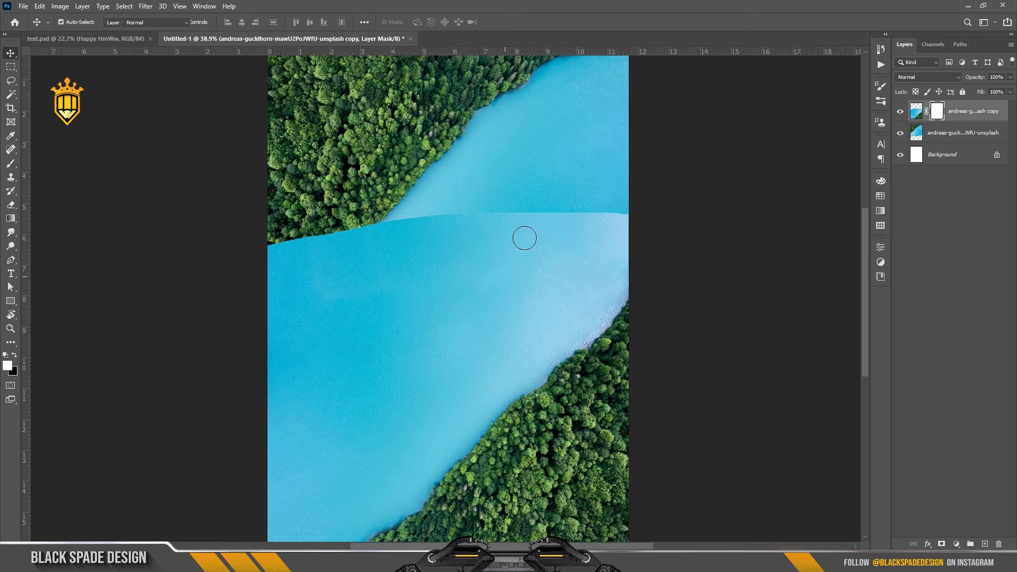
key(b)
scroll(582, 212, up, 1)
scroll(625, 182, down, 2)
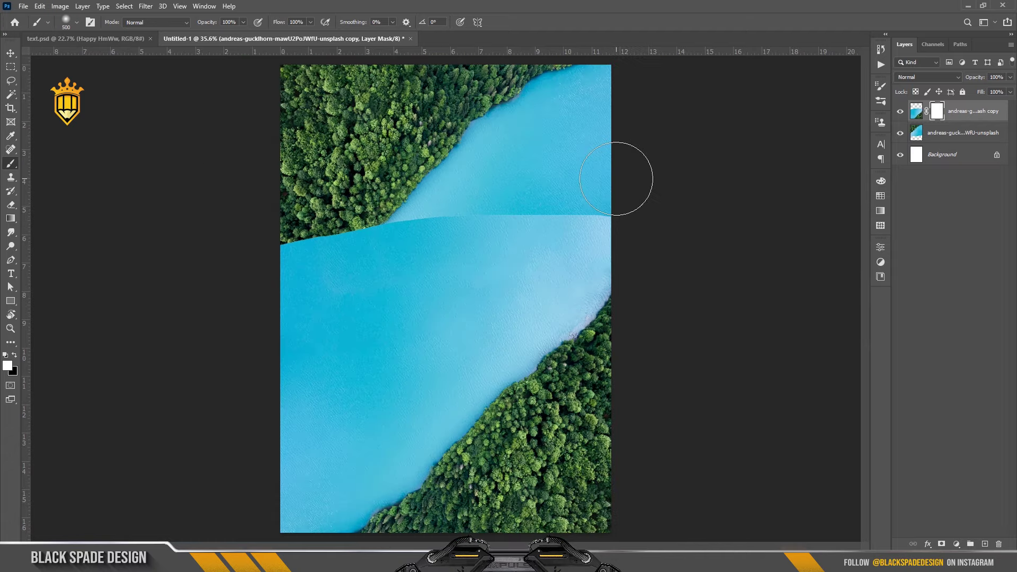
key(ctrl+minus)
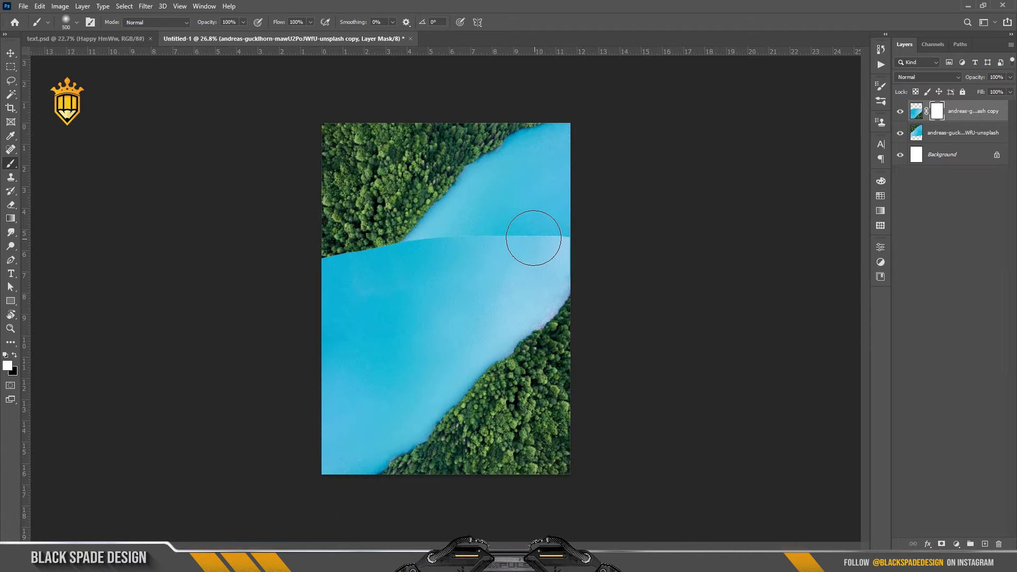
key(ctrl+plus)
key(x)
mouse_move(583, 216)
mouse_down()
mouse_move(431, 221)
mouse_move(294, 258)
mouse_up()
Enlarge the brush and keep softening the seam, toggling between white and black.
scroll(294, 258, up, 2)
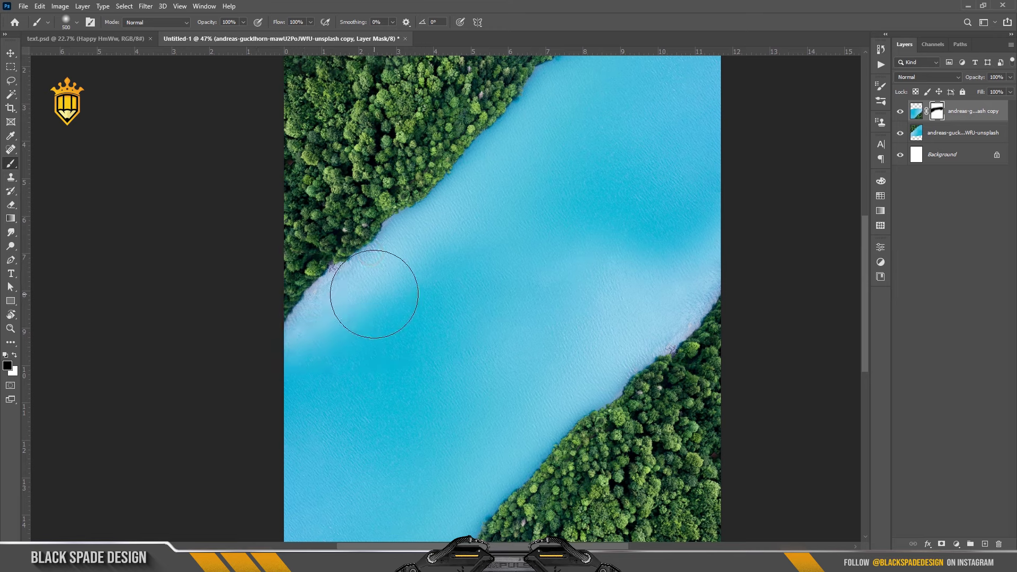
scroll(363, 286, down, 1)
scroll(369, 263, up, 2)
key(bracketright)
key(bracketright)
key(bracketright)
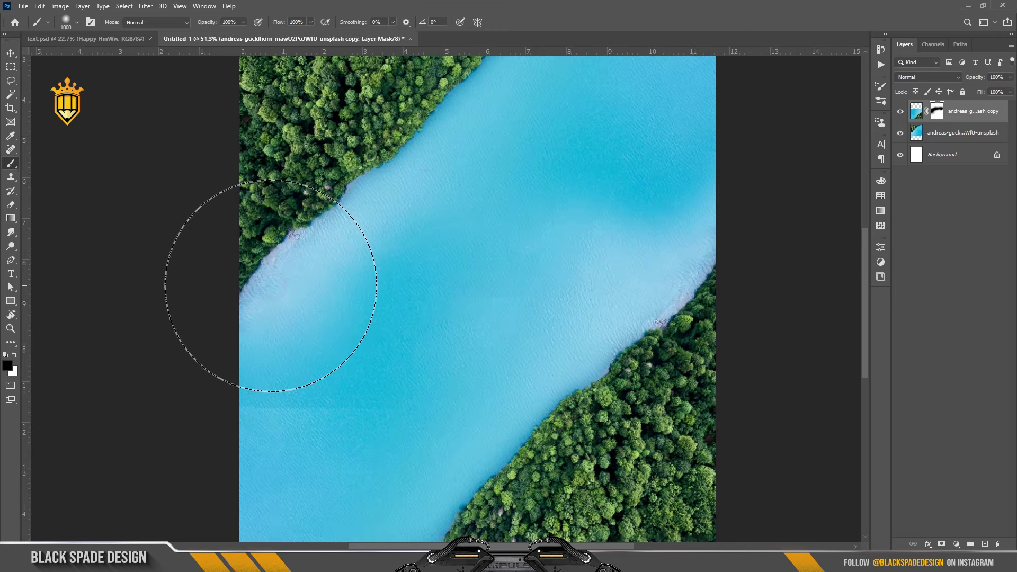
key(x)
scroll(403, 397, down, 2)
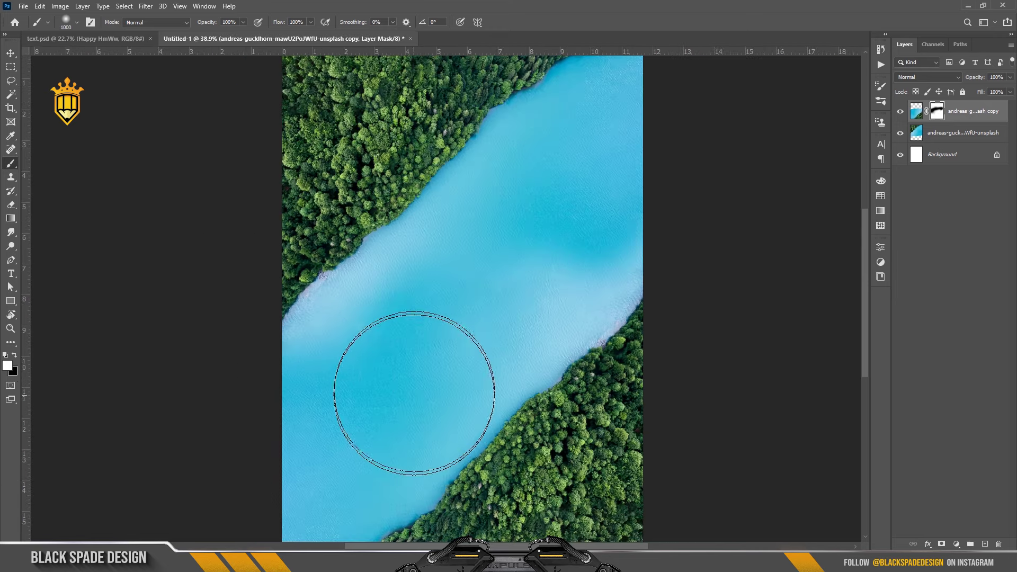
key(x)
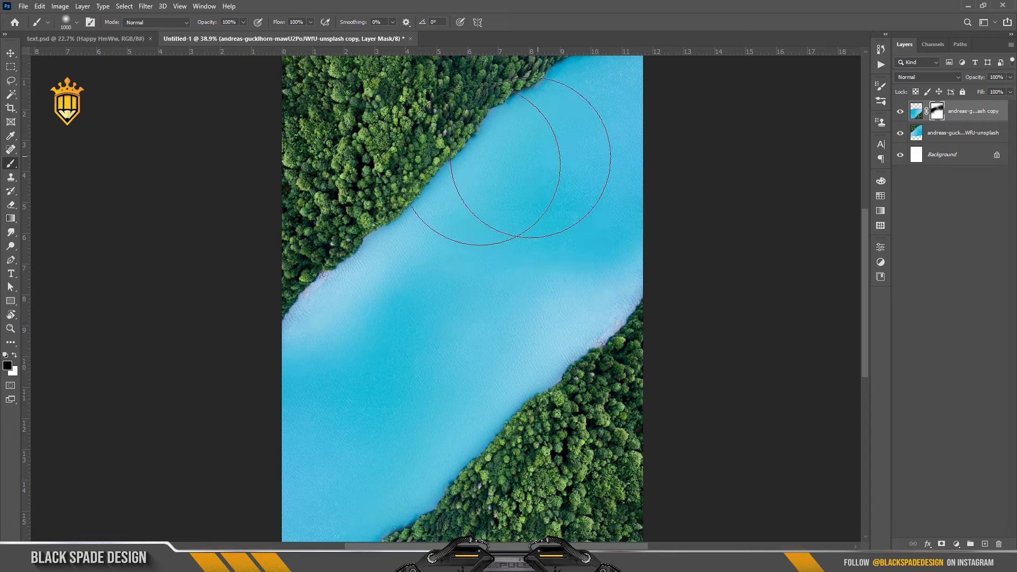
scroll(434, 222, down, 2)
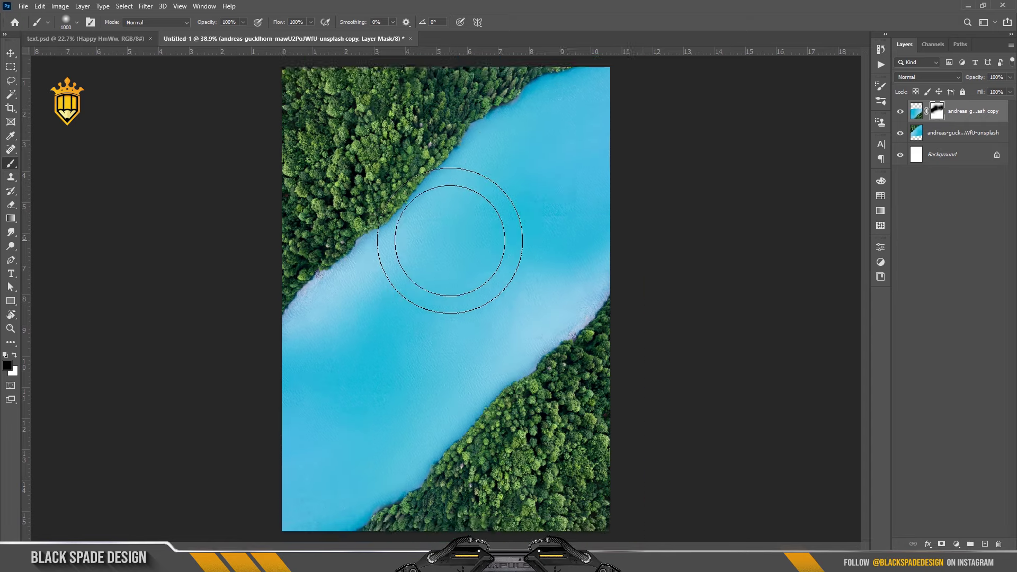
scroll(519, 327, up, 2)
scroll(518, 327, up, 2)
Target the photo layer itself and set up a smaller Clone Stamp brush.
click(915, 111)
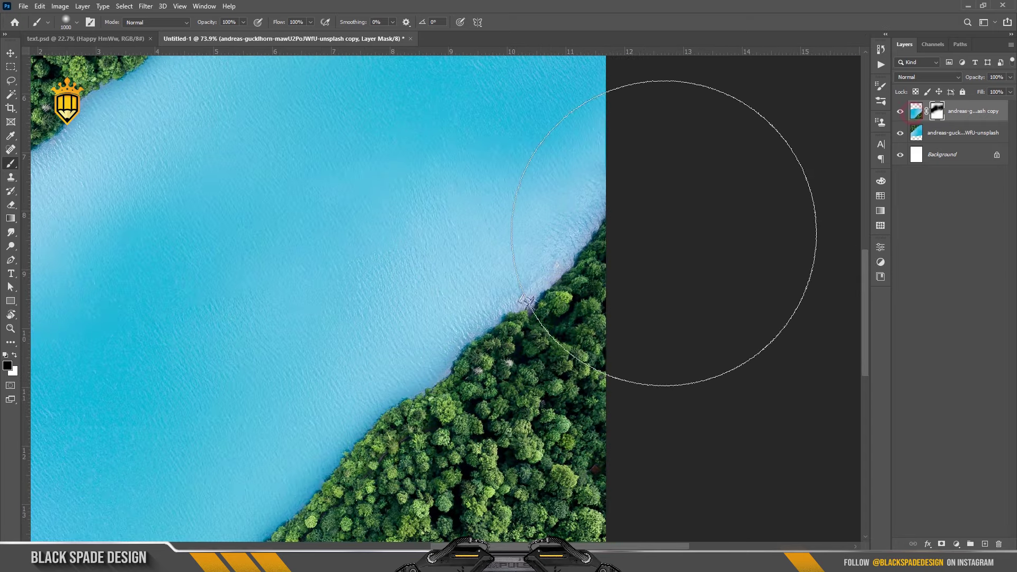
key(bracketleft)
key(bracketleft)
key(bracketleft)
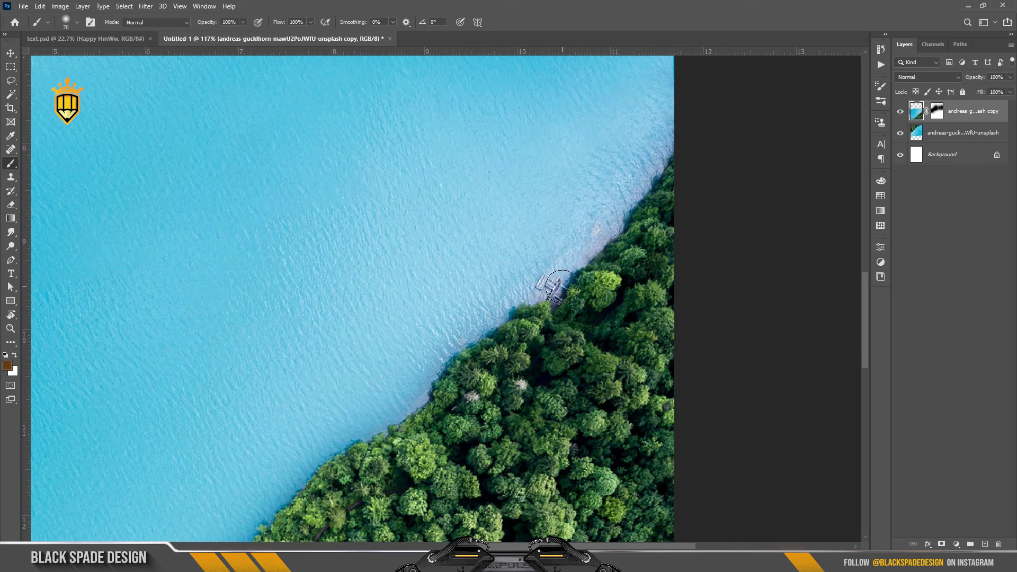
scroll(548, 280, up, 2)
scroll(546, 277, up, 2)
key(s)
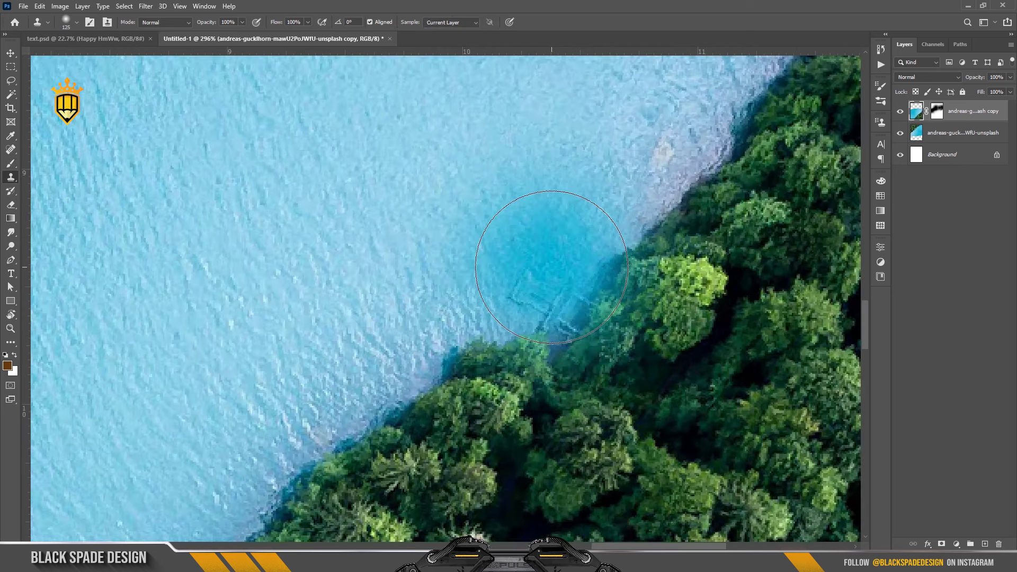
key(bracketleft)
key(bracketleft)
key(bracketleft)
key(bracketleft)
key(bracketleft)
scroll(564, 253, up, 1)
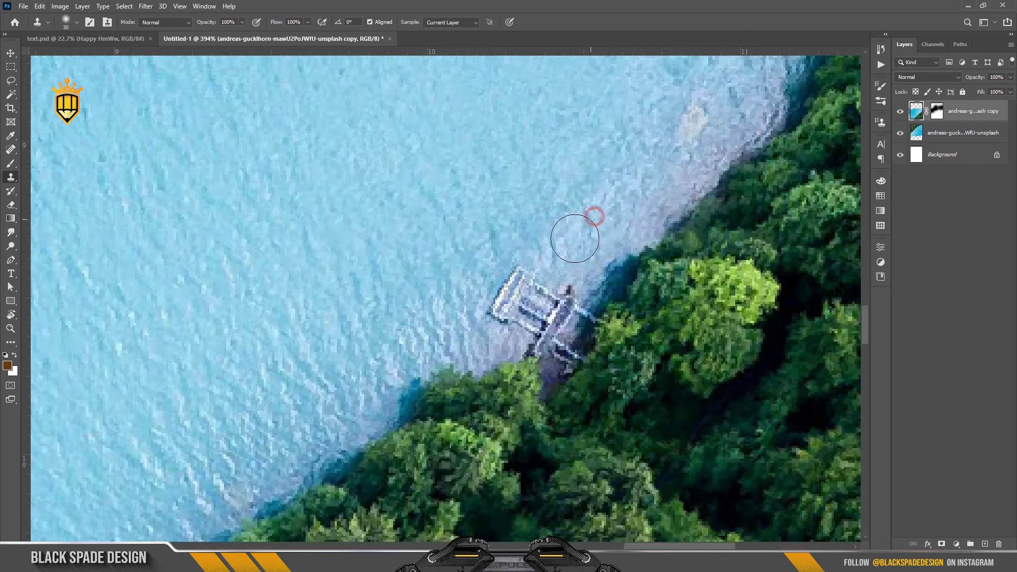
Clone nearby water over the small jetty on the lower riverbank.
drag(527, 273, 504, 308)
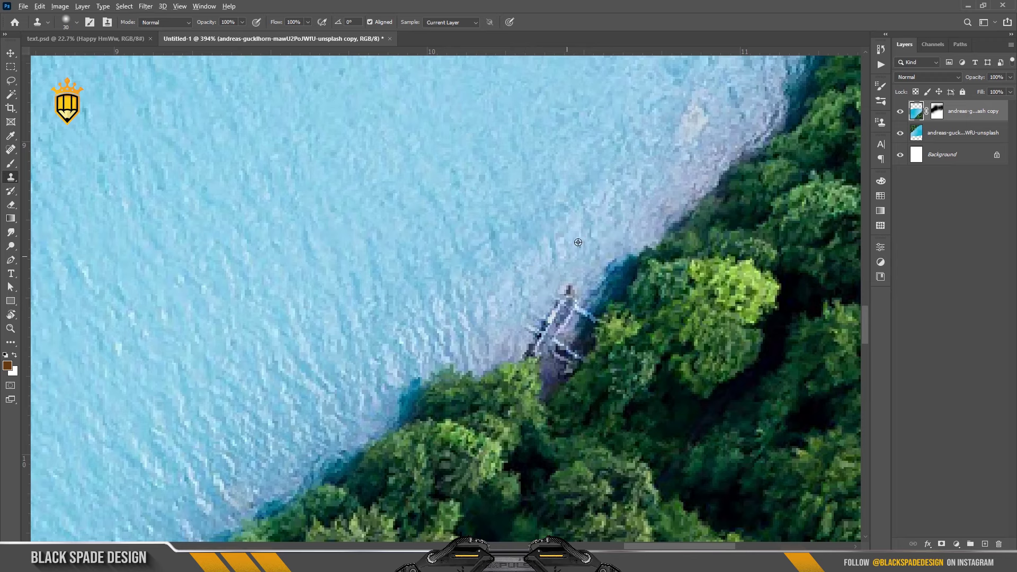
click(551, 338)
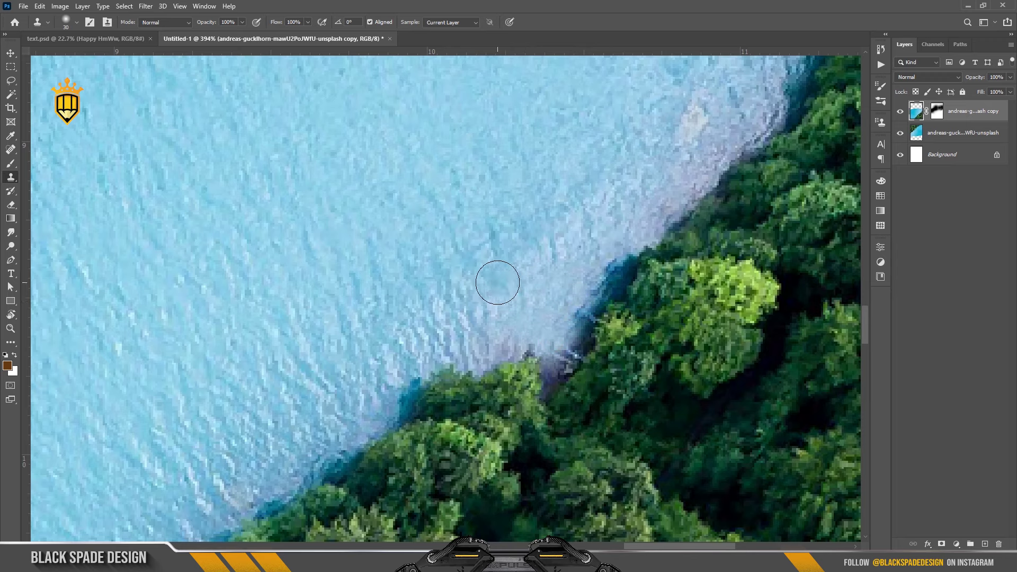
scroll(497, 282, down, 4)
scroll(498, 282, down, 3)
scroll(508, 271, down, 2)
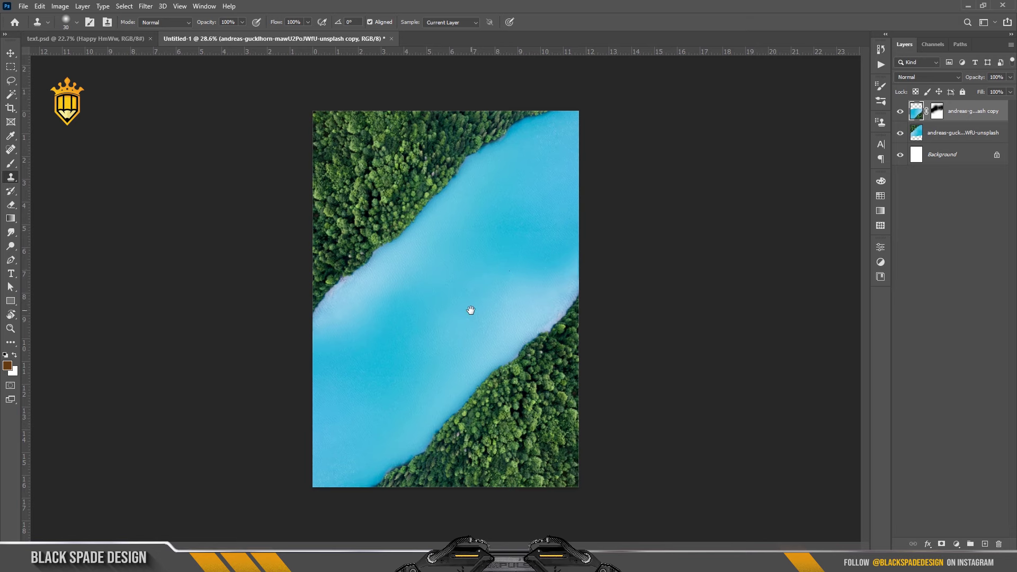
scroll(471, 310, up, 1)
drag(468, 311, 495, 306)
Drag the aerial-view-coconut-palm image from its folder into the poster.
key(v)
scroll(370, 169, up, 1)
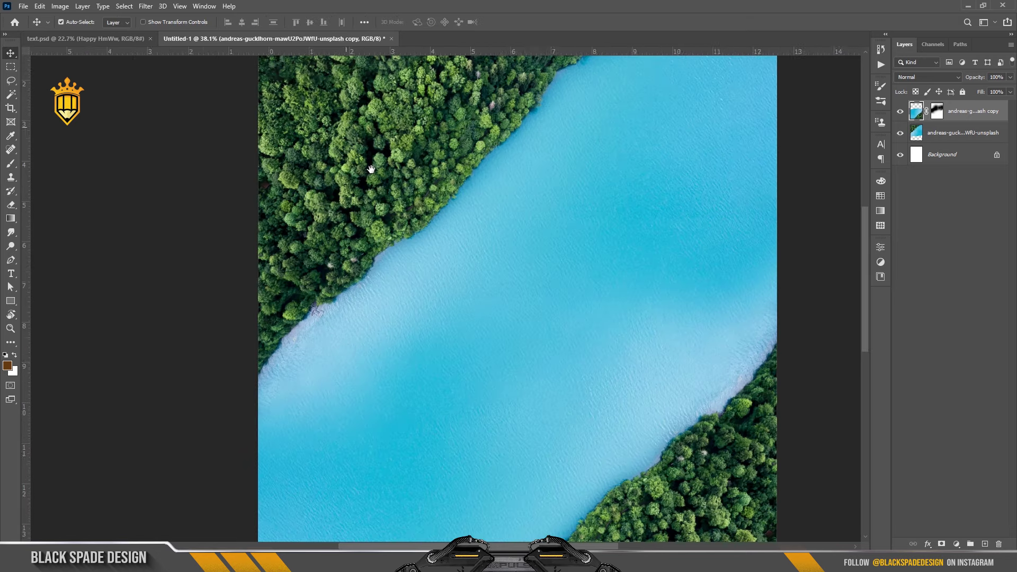
mouse_move(371, 170)
mouse_down()
mouse_move(395, 270)
mouse_move(371, 279)
mouse_up()
scroll(416, 292, down, 3)
scroll(370, 277, down, 1)
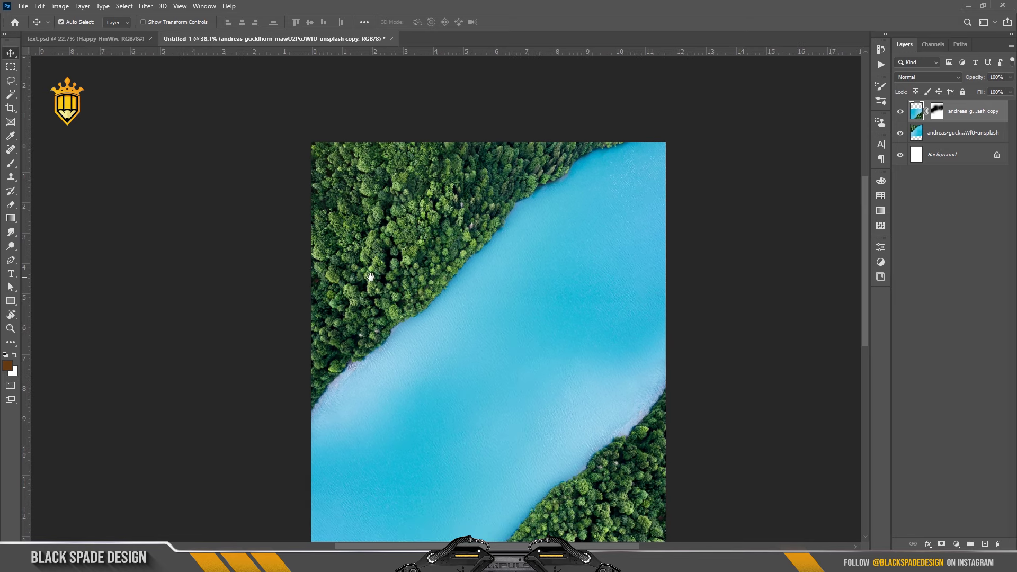
scroll(381, 270, down, 1)
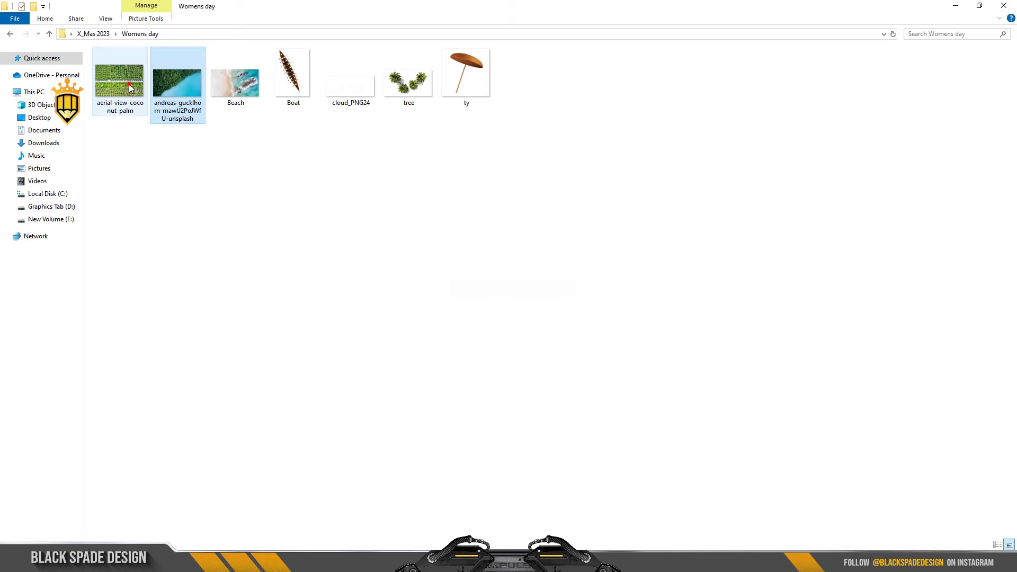
click(120, 93)
drag(121, 109, 365, 285)
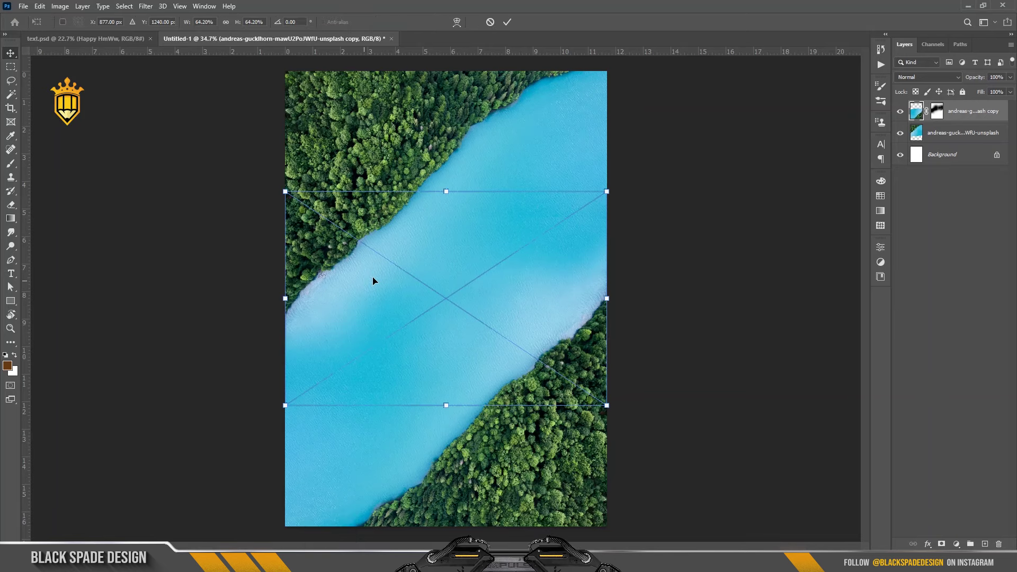
Rotate the palm image about 29 degrees along the river, enlarge it slightly and shift it toward the top corner.
drag(250, 292, 279, 388)
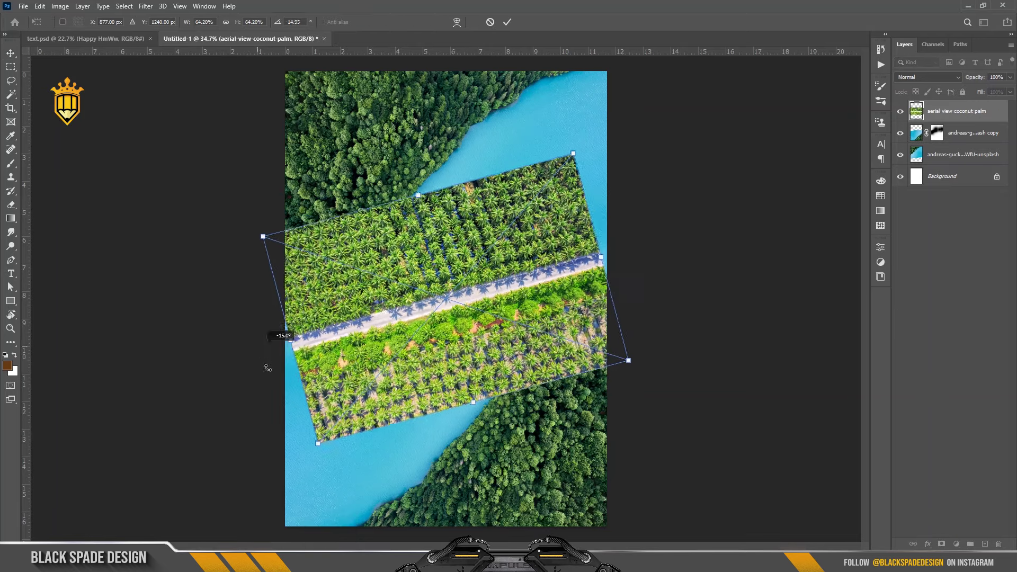
drag(523, 271, 508, 200)
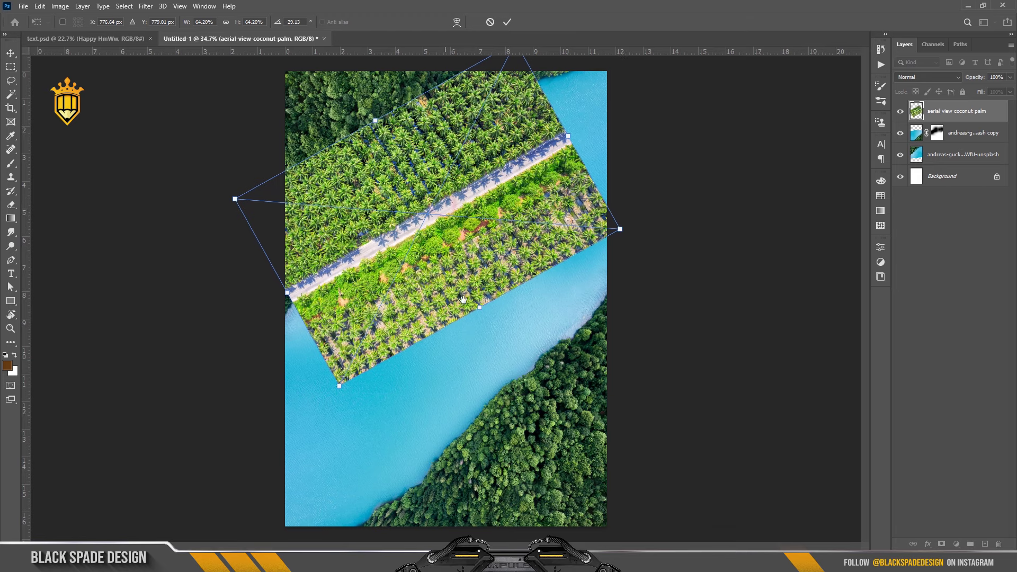
mouse_move(508, 329)
mouse_down()
mouse_move(535, 276)
mouse_move(600, 220)
mouse_up()
mouse_move(618, 181)
mouse_down()
mouse_move(642, 177)
mouse_move(645, 154)
mouse_up()
drag(441, 285, 423, 257)
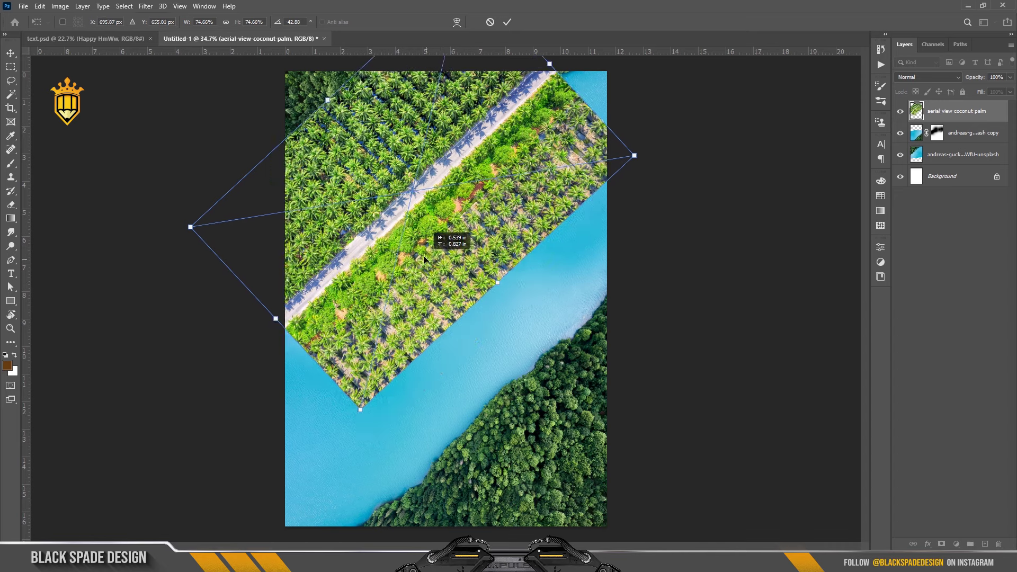
key(Return)
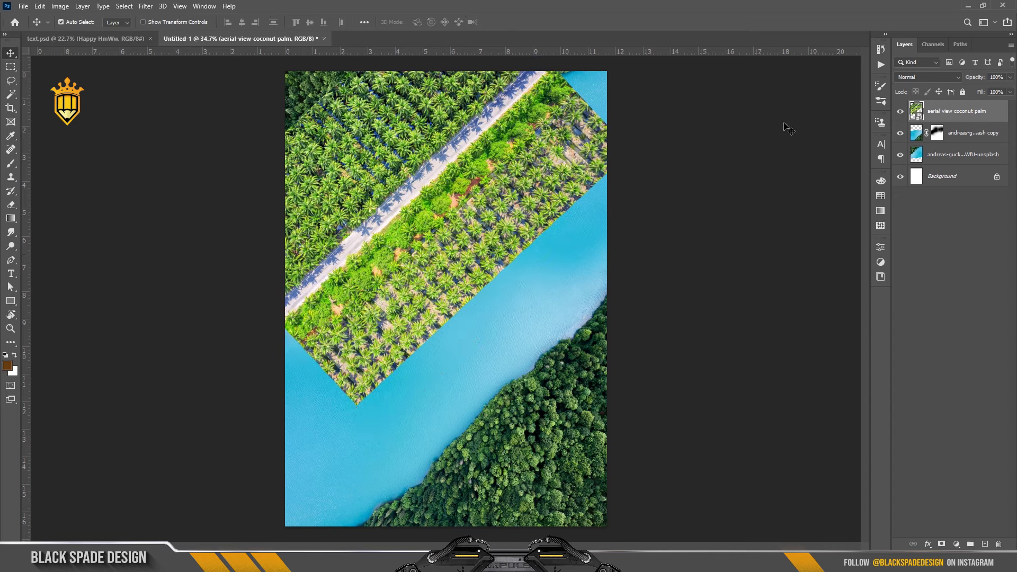
Lower the palm layer's opacity to 47% to see the bank beneath.
drag(966, 79, 961, 78)
text(47)
key(Return)
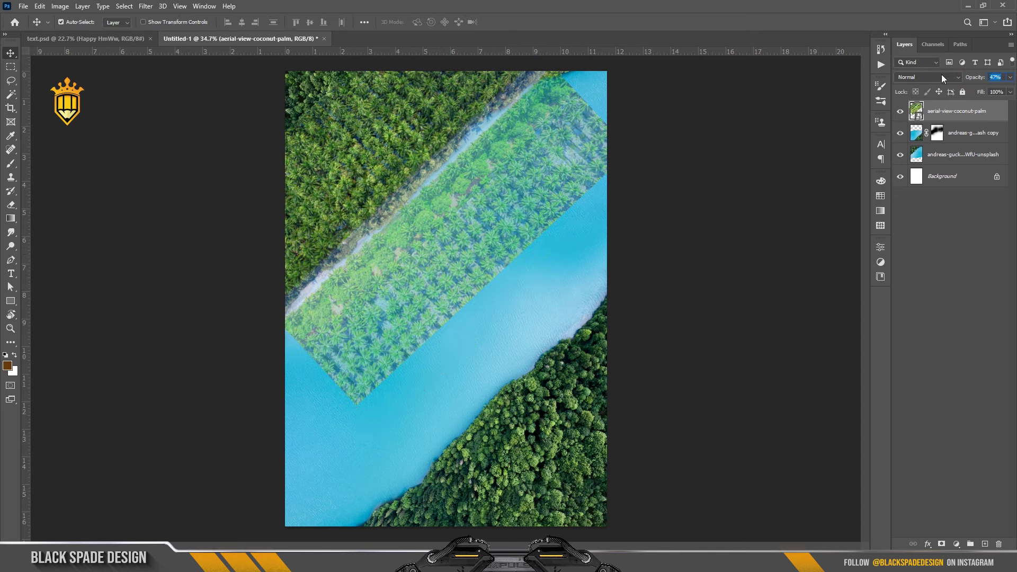
scroll(371, 263, up, 2)
scroll(427, 368, up, 2)
Move the palm photo over the river bank, rotate it to the bank's angle, and shrink it slightly.
key(ctrl+t)
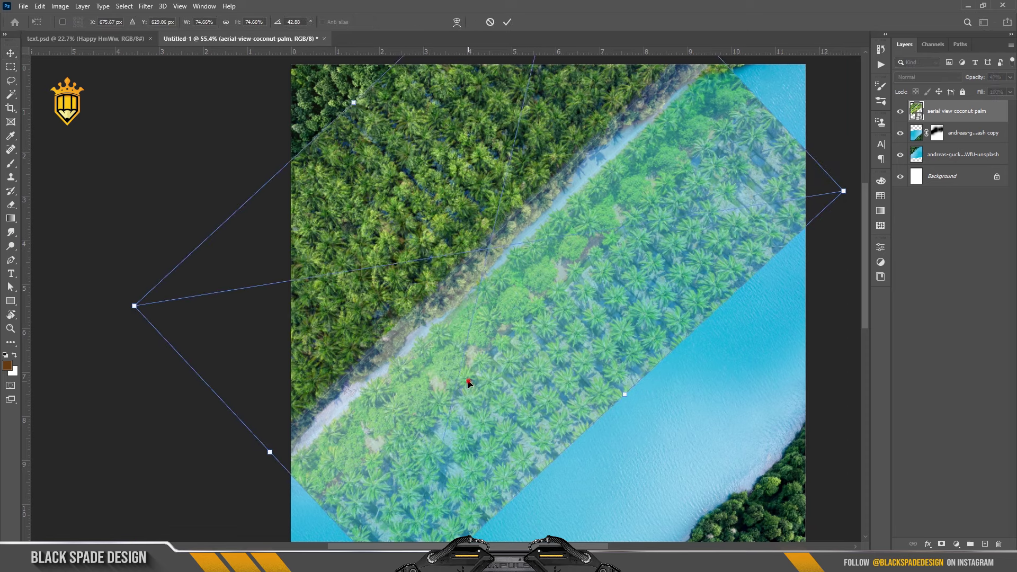
mouse_move(436, 348)
mouse_down()
mouse_move(452, 365)
mouse_move(451, 351)
mouse_up()
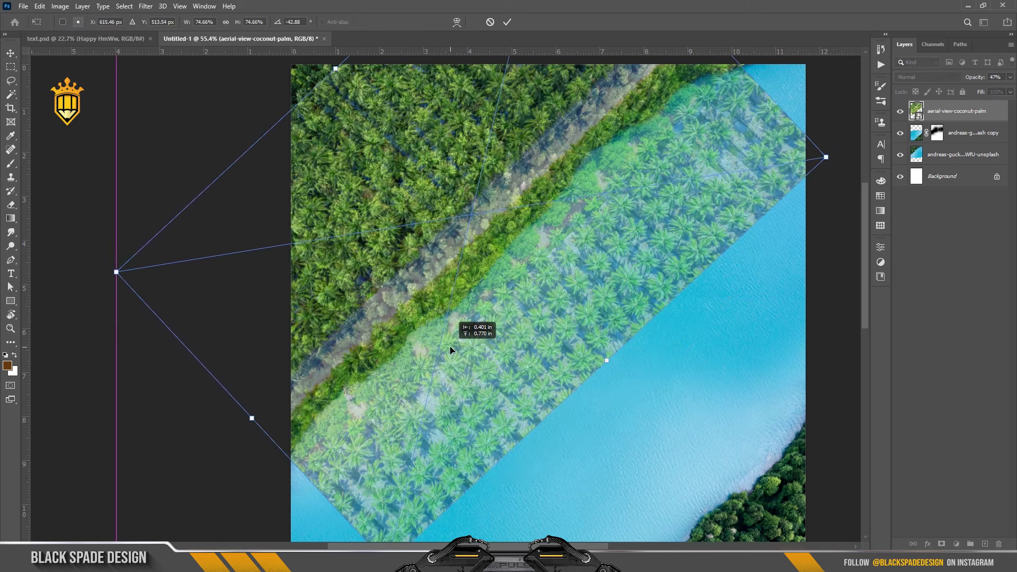
scroll(497, 342, down, 3)
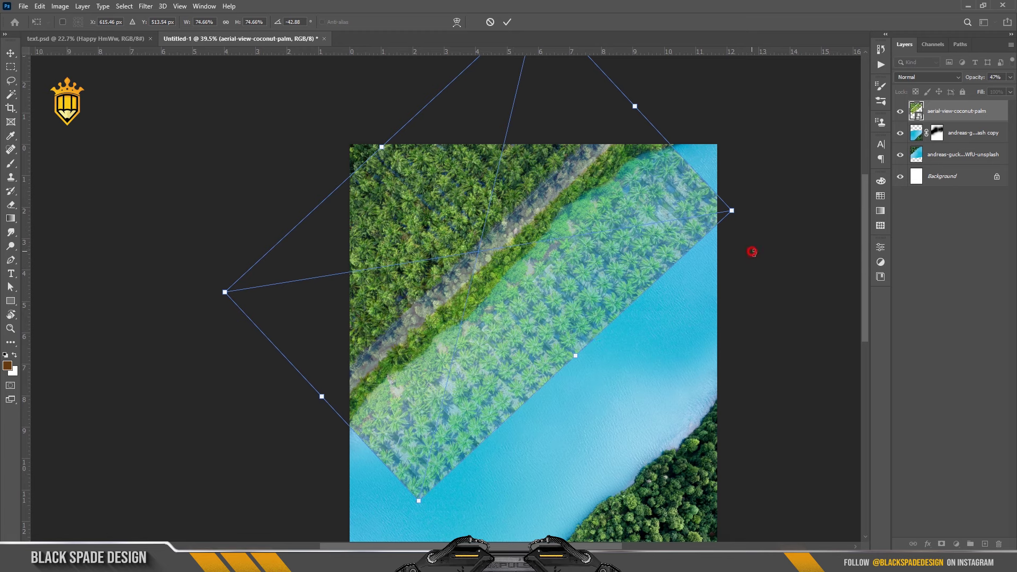
drag(752, 252, 775, 300)
drag(736, 253, 715, 249)
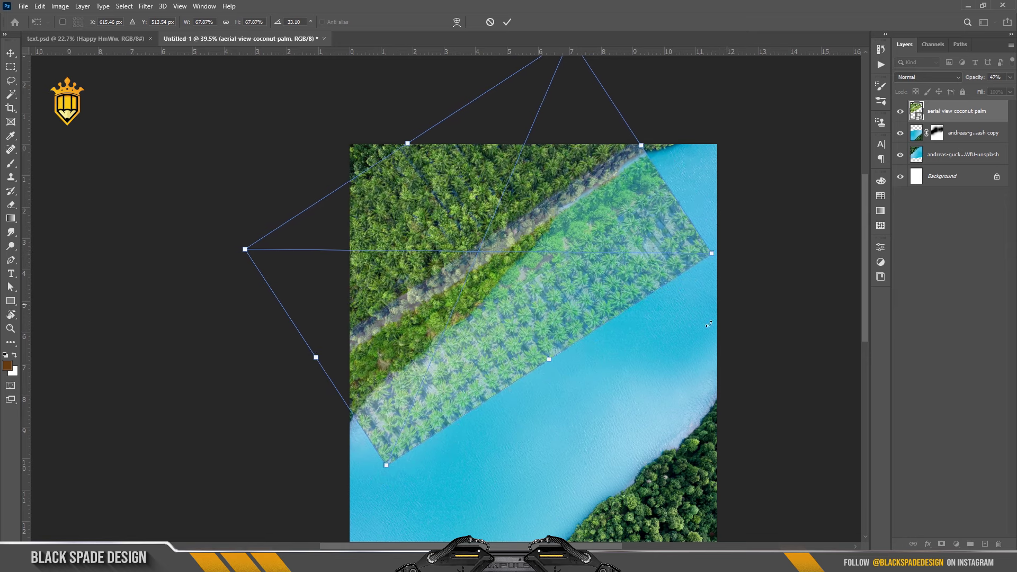
drag(488, 301, 483, 311)
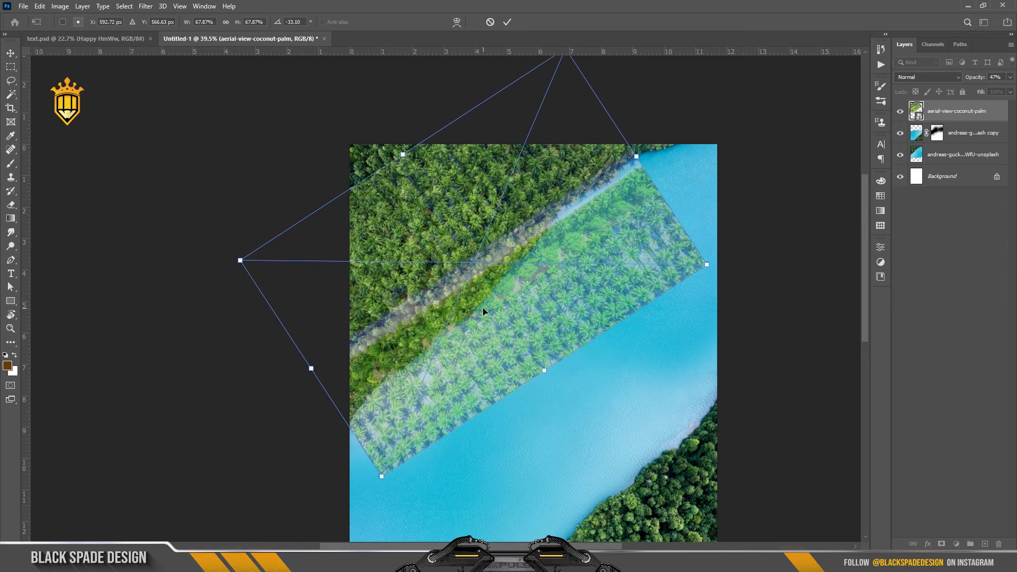
key(Return)
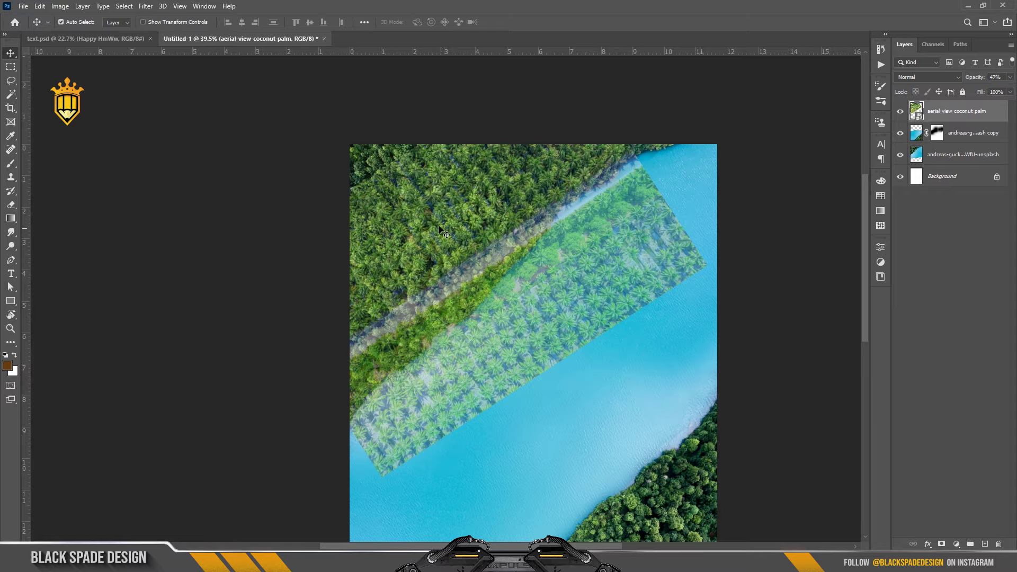
Restore the palm layer to 100% opacity.
scroll(439, 229, up, 1)
drag(1013, 78, 1016, 78)
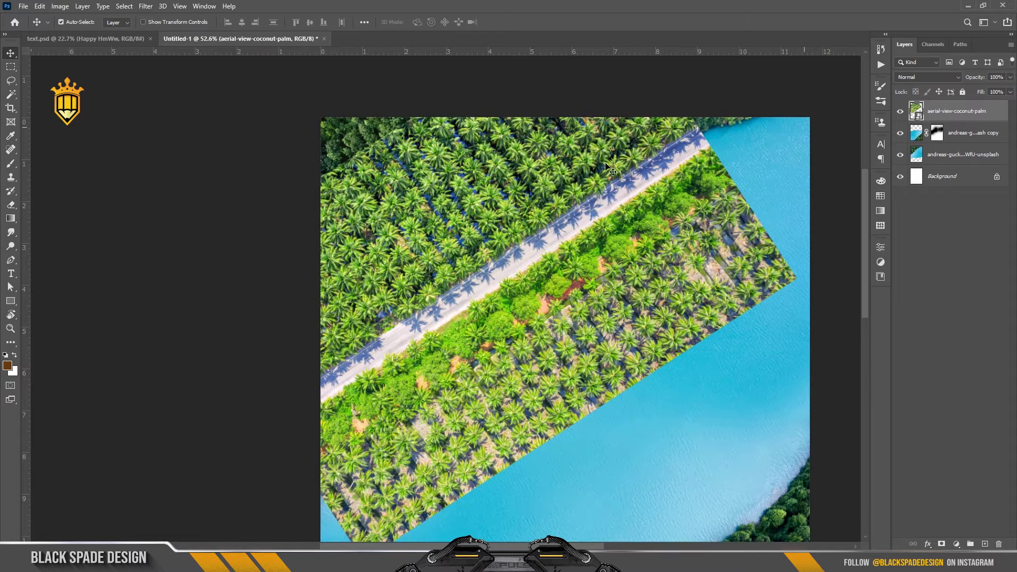
scroll(439, 201, up, 1)
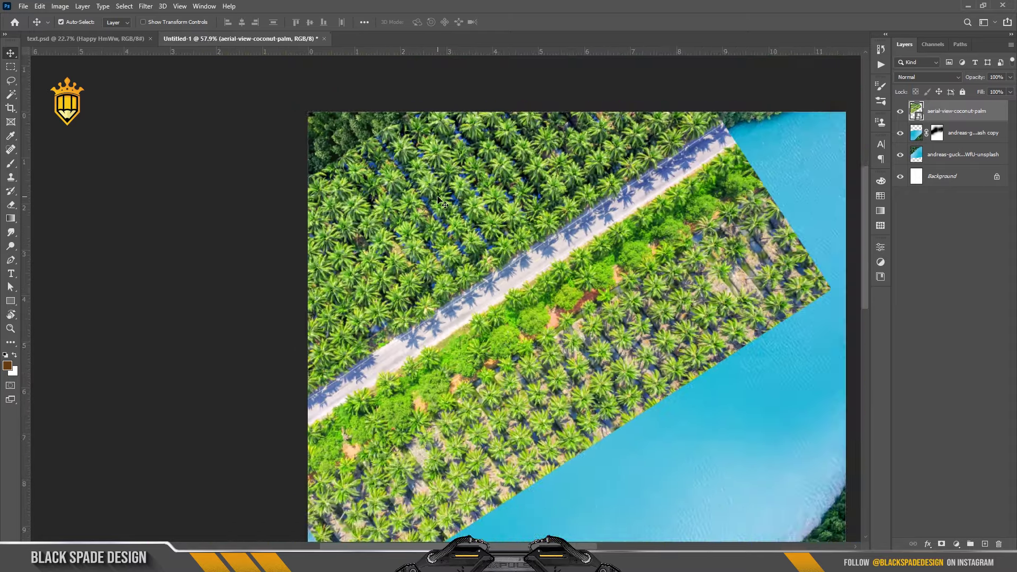
key(ctrl+m)
Darken the palm photo by pulling the Curves line down.
drag(420, 94, 610, 151)
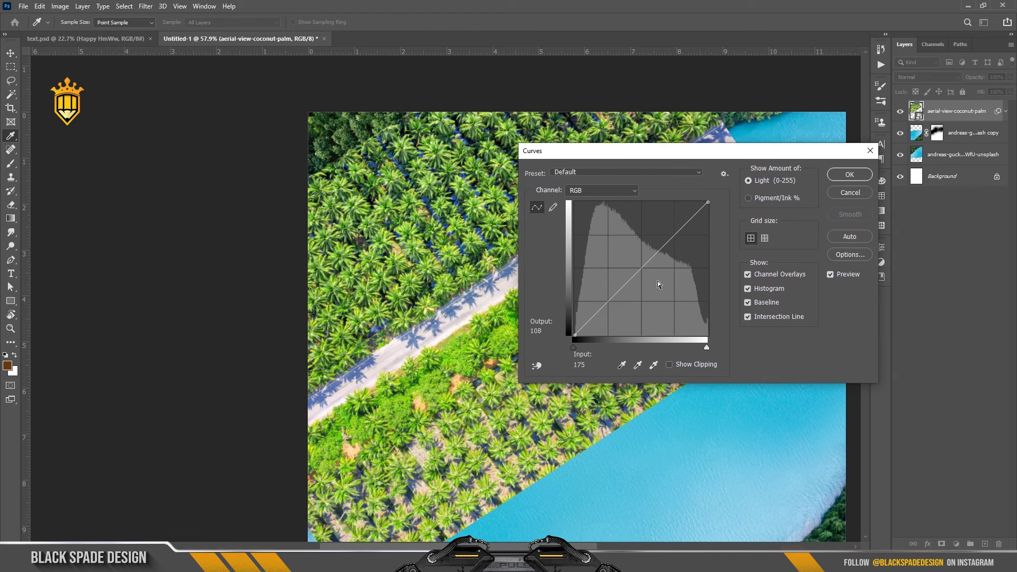
drag(641, 269, 640, 280)
click(849, 174)
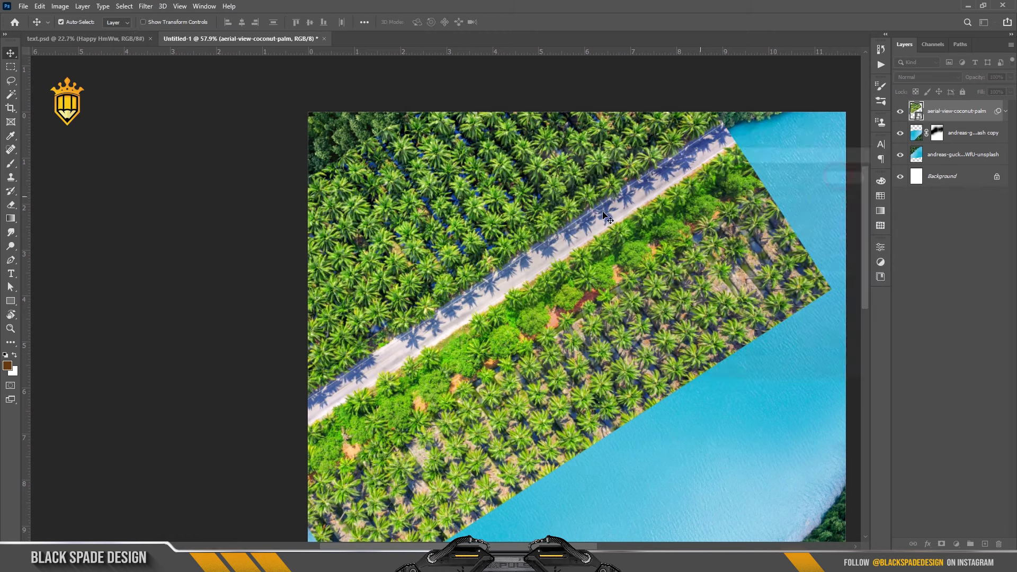
key(v)
Add a Hue/Saturation adjustment with Blues saturation at -100, then select the aerial-view-coconut-palm layer.
click(955, 545)
click(953, 449)
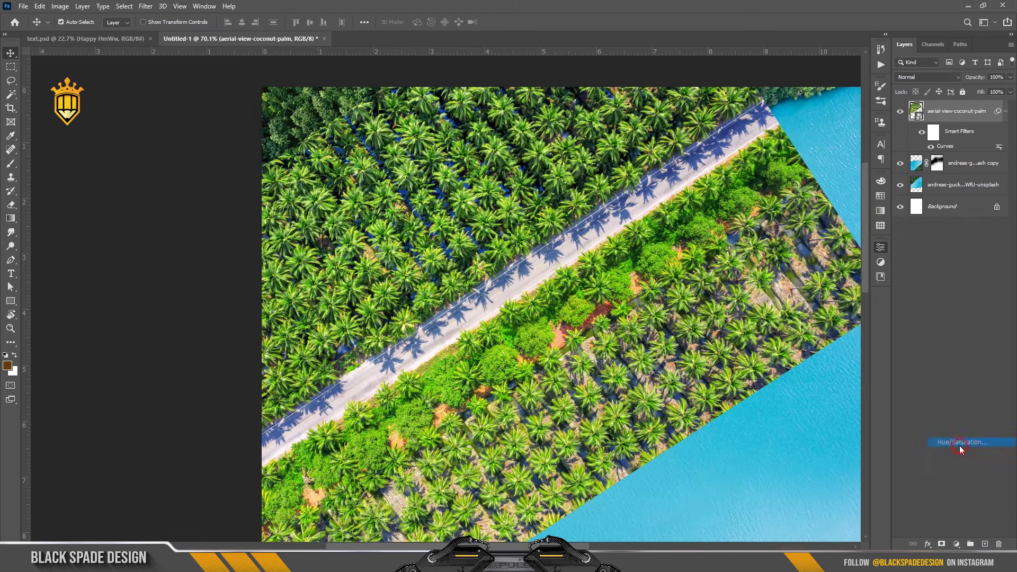
click(730, 292)
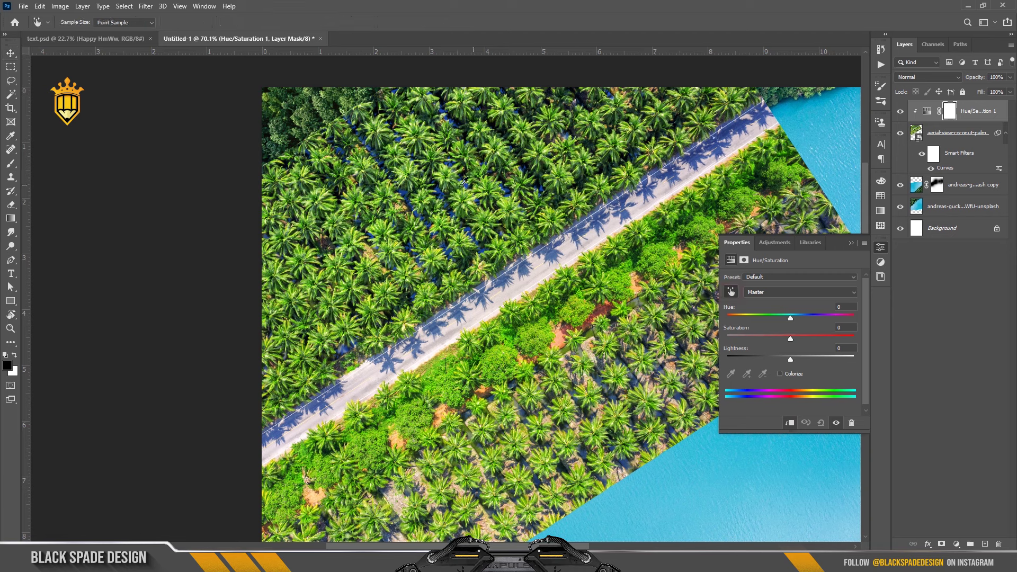
click(441, 185)
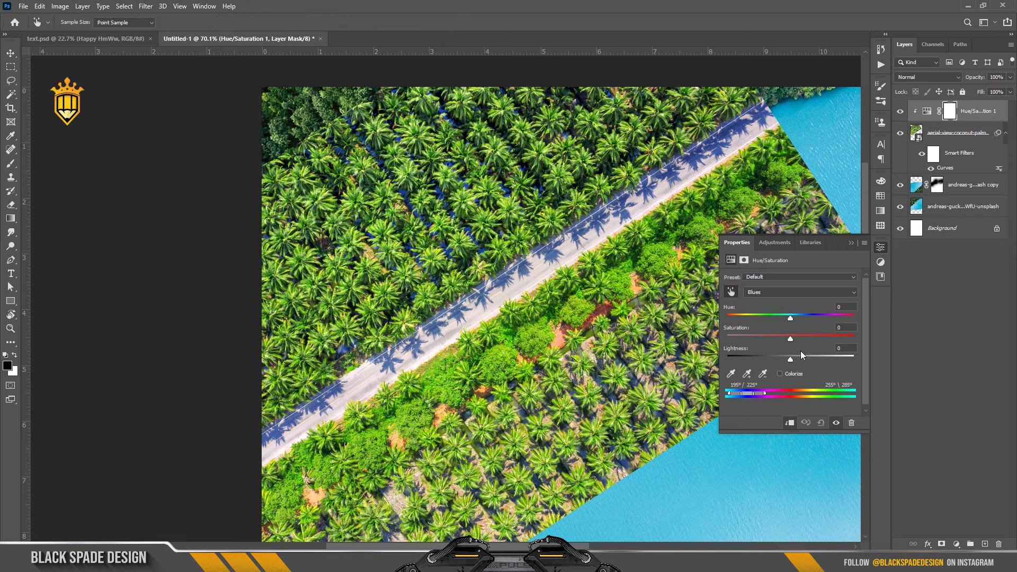
drag(788, 343, 593, 347)
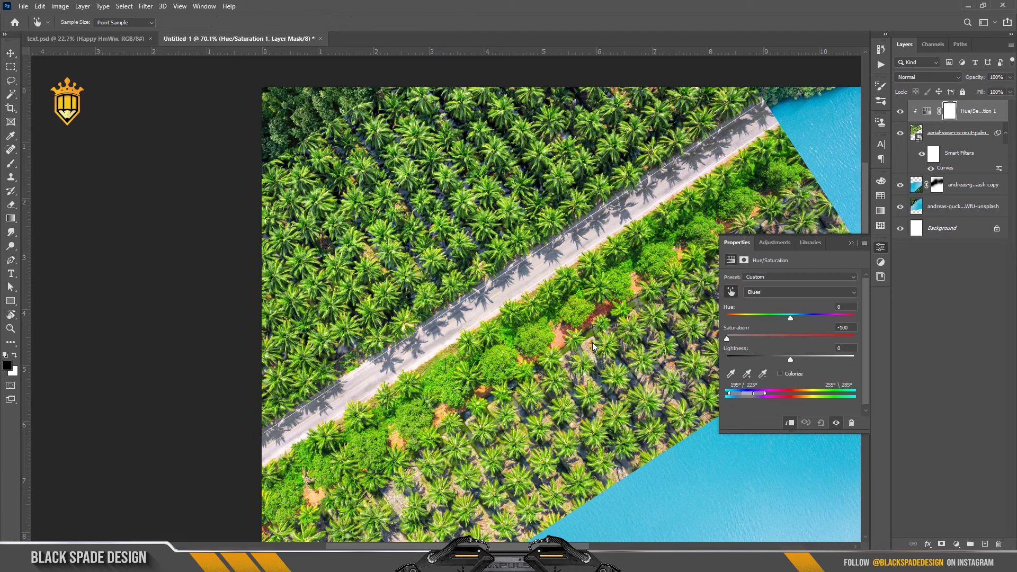
click(851, 243)
click(937, 136)
Add an inverted black mask to the palm layer and set the Brush to white.
key(v)
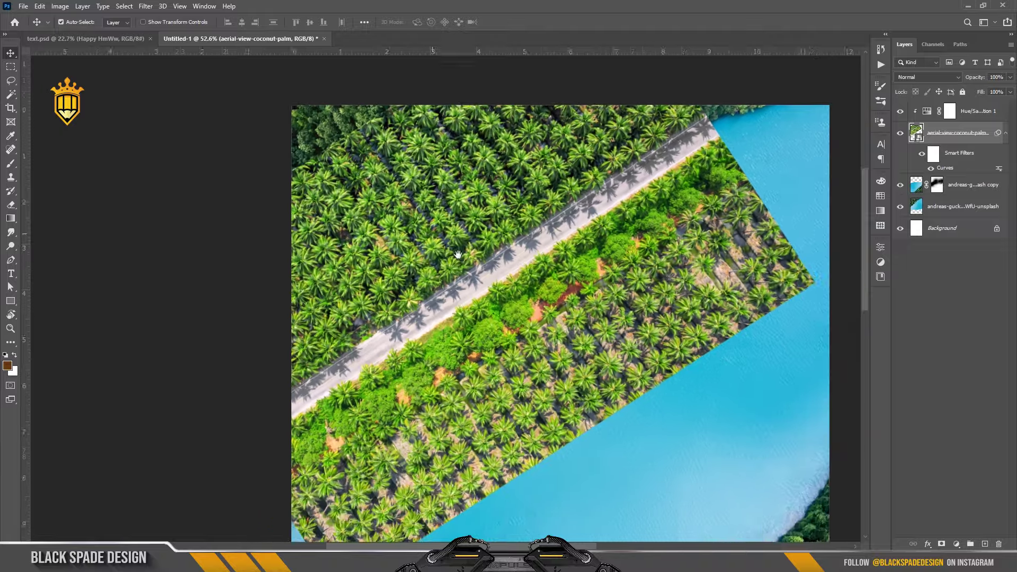
click(942, 544)
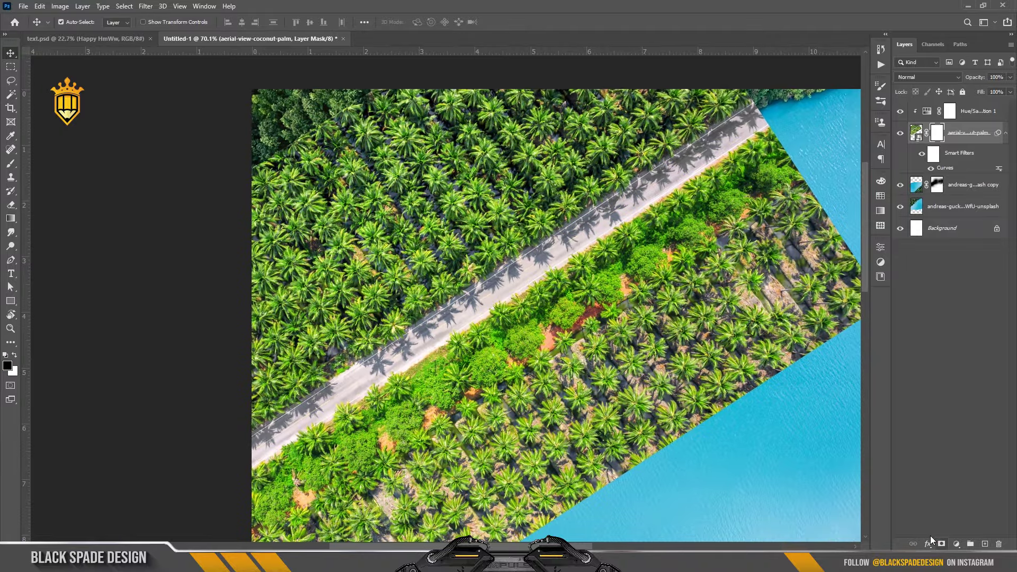
key(ctrl+i)
scroll(429, 329, down, 2)
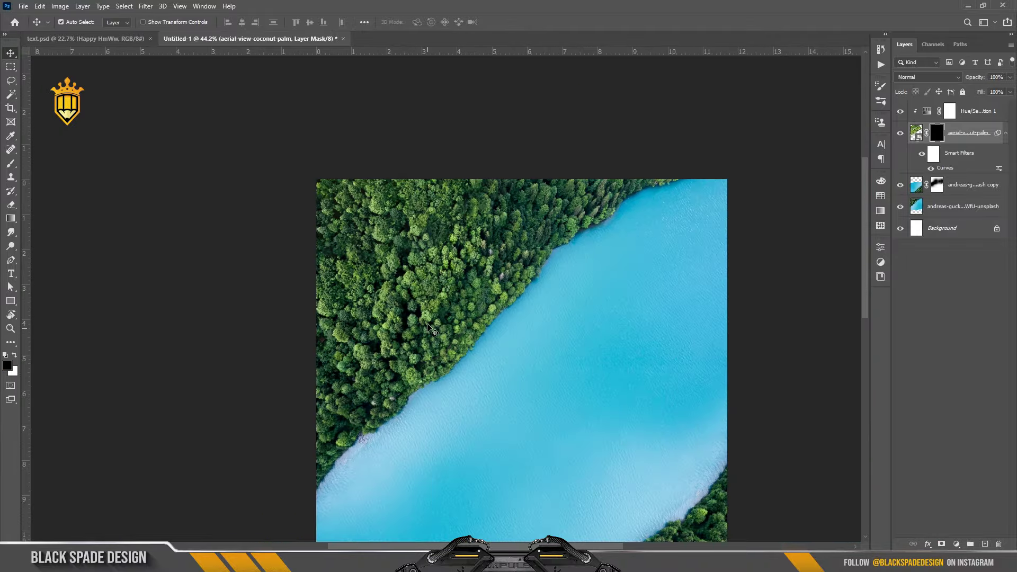
key(b)
scroll(424, 316, up, 2)
scroll(410, 290, up, 2)
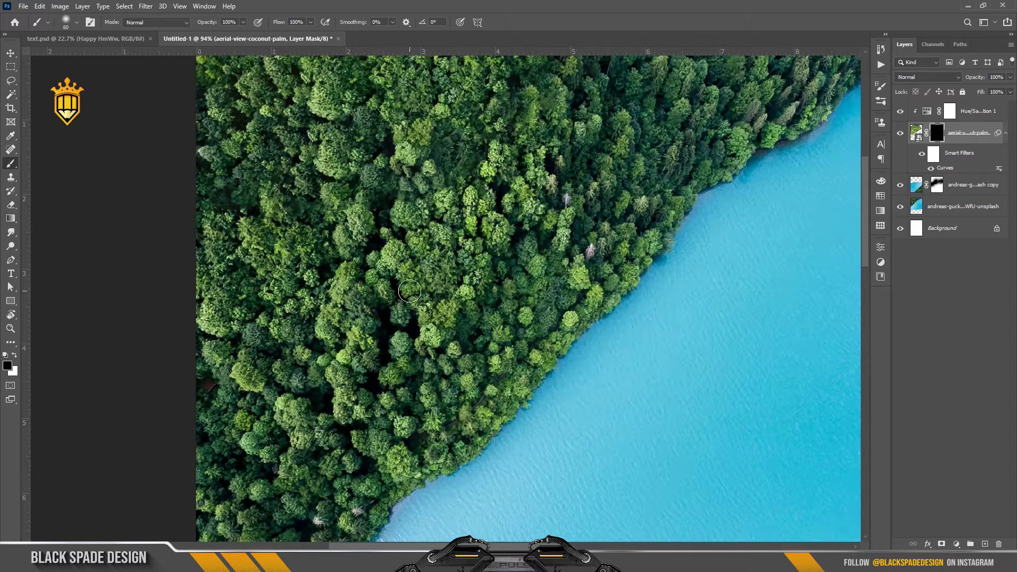
key(x)
Paint white on the mask to reveal palms in the upper-middle forest and the road up the bank.
mouse_move(403, 299)
mouse_down()
mouse_move(403, 318)
mouse_move(413, 249)
mouse_move(371, 148)
mouse_move(471, 176)
mouse_move(470, 204)
mouse_move(593, 80)
mouse_move(647, 62)
mouse_move(455, 333)
mouse_move(223, 498)
mouse_move(265, 435)
mouse_move(415, 316)
mouse_up()
key(bracketleft)
scroll(223, 498, up, 1)
scroll(265, 434, up, 1)
key(bracketleft)
key(bracketleft)
key(bracketleft)
scroll(404, 340, up, 1)
scroll(404, 340, up, 1)
scroll(328, 413, down, 1)
key(bracketleft)
key(bracketleft)
key(bracketleft)
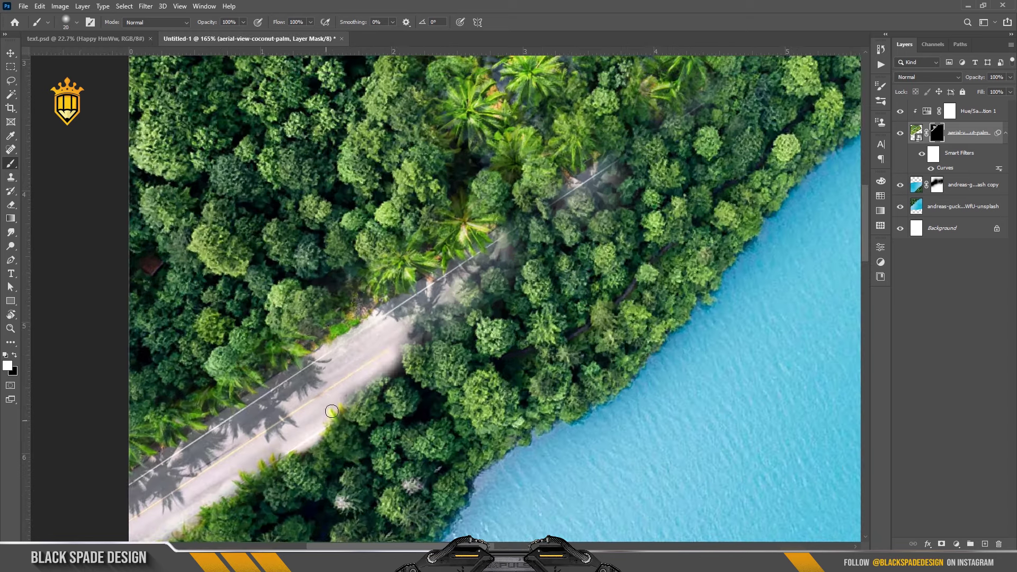
drag(328, 413, 487, 254)
scroll(488, 254, down, 2)
drag(413, 317, 503, 238)
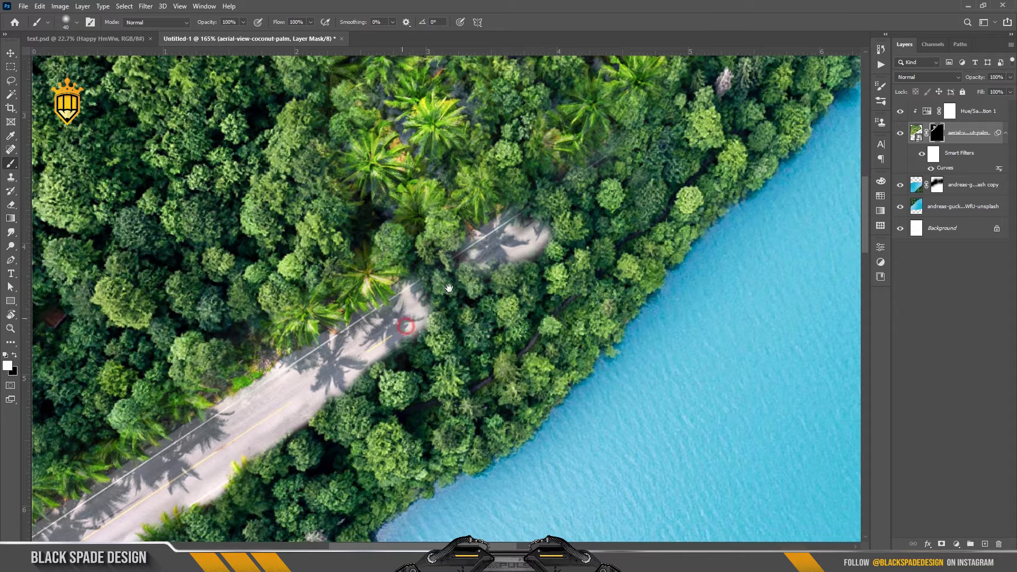
scroll(392, 292, up, 1)
scroll(392, 293, up, 1)
key(bracketleft)
key(bracketleft)
drag(390, 268, 404, 288)
scroll(404, 289, up, 1)
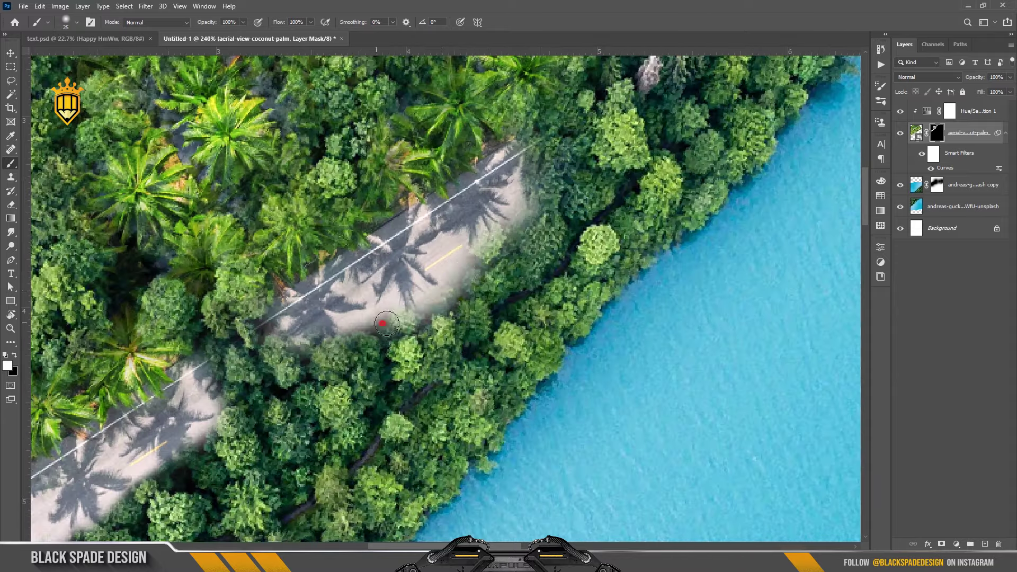
drag(381, 320, 351, 319)
Reveal more palm trees along the upper forest edge and refine the mask along the road.
scroll(352, 319, down, 5)
scroll(339, 275, up, 1)
scroll(334, 249, down, 2)
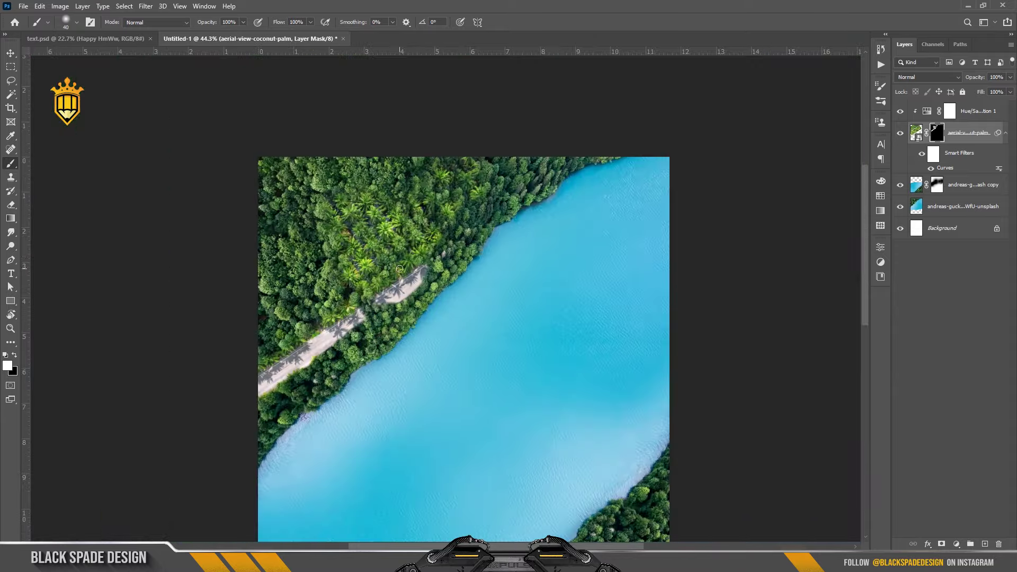
scroll(332, 239, up, 1)
scroll(332, 240, up, 2)
scroll(265, 344, down, 1)
key(bracketright)
key(bracketright)
key(bracketright)
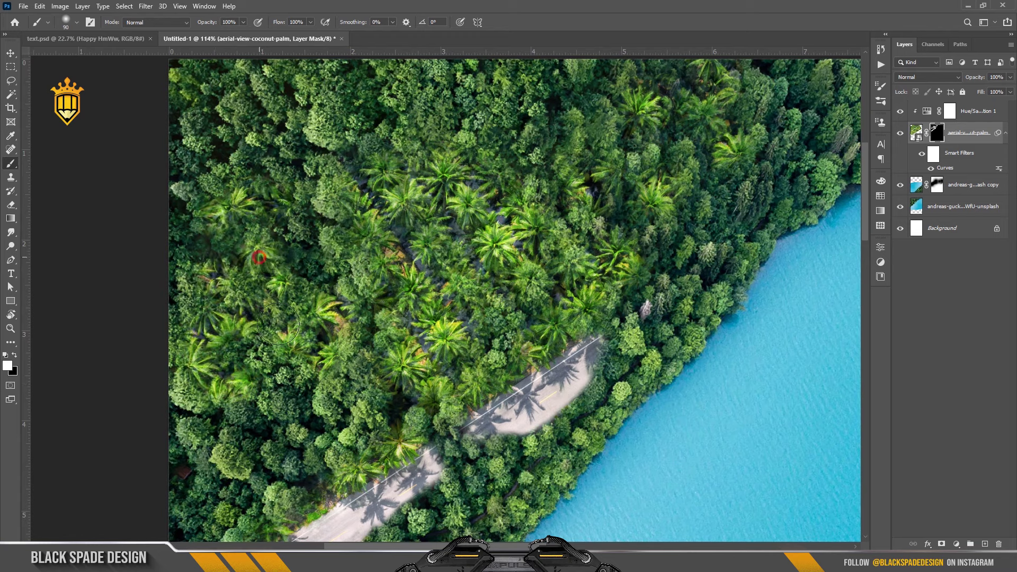
scroll(232, 373, up, 1)
scroll(317, 291, down, 1)
scroll(329, 286, up, 1)
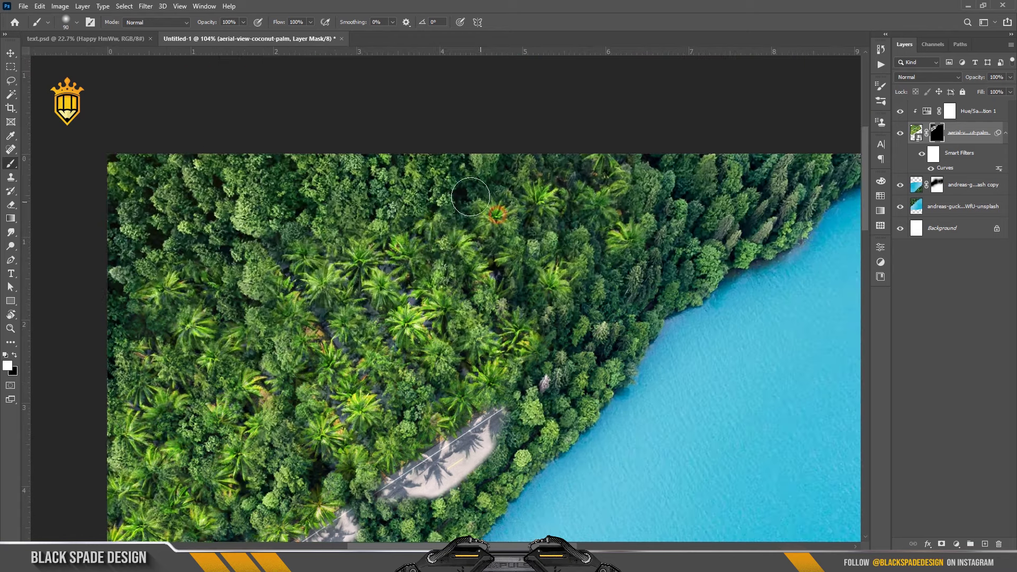
drag(681, 240, 499, 271)
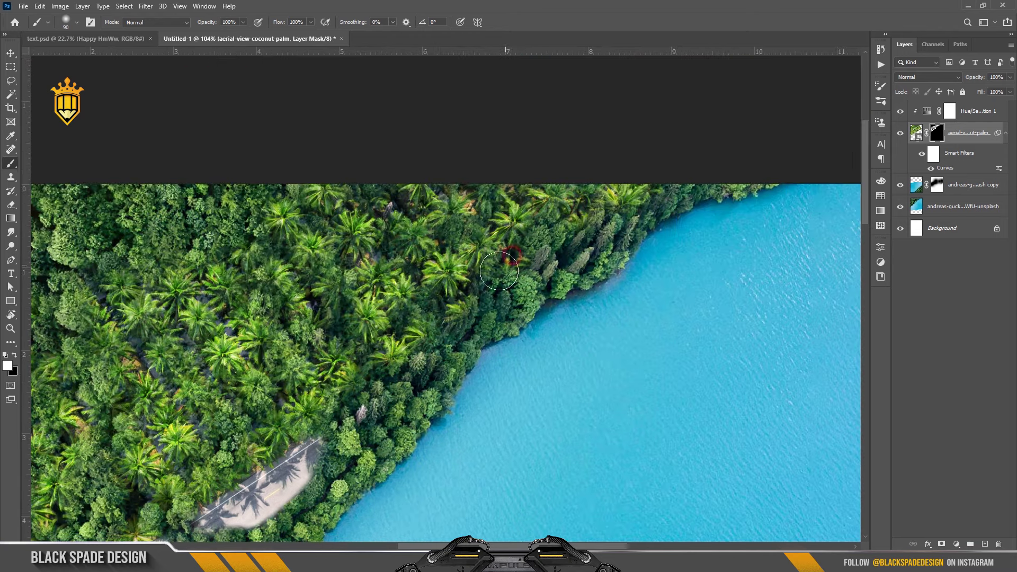
scroll(462, 309, up, 1)
key(bracketleft)
key(bracketleft)
key(bracketleft)
scroll(370, 318, up, 1)
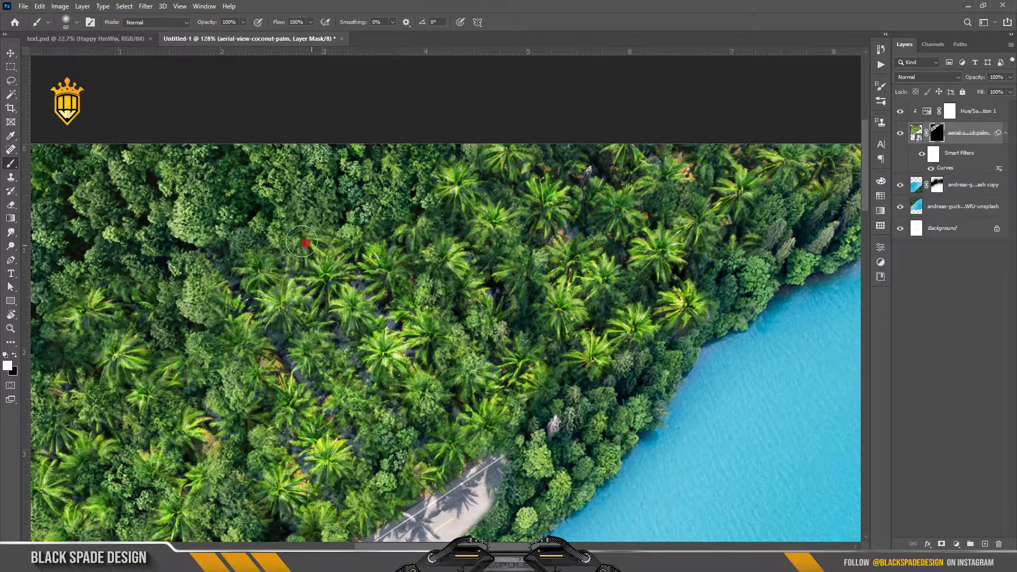
scroll(302, 234, up, 1)
scroll(296, 297, down, 1)
drag(183, 418, 229, 303)
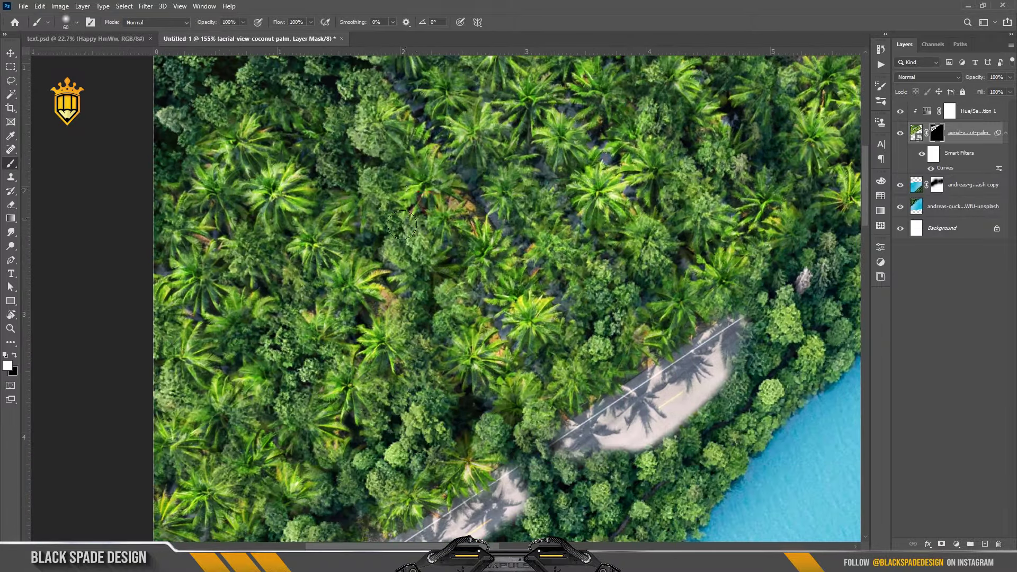
scroll(318, 265, up, 1)
scroll(424, 238, down, 2)
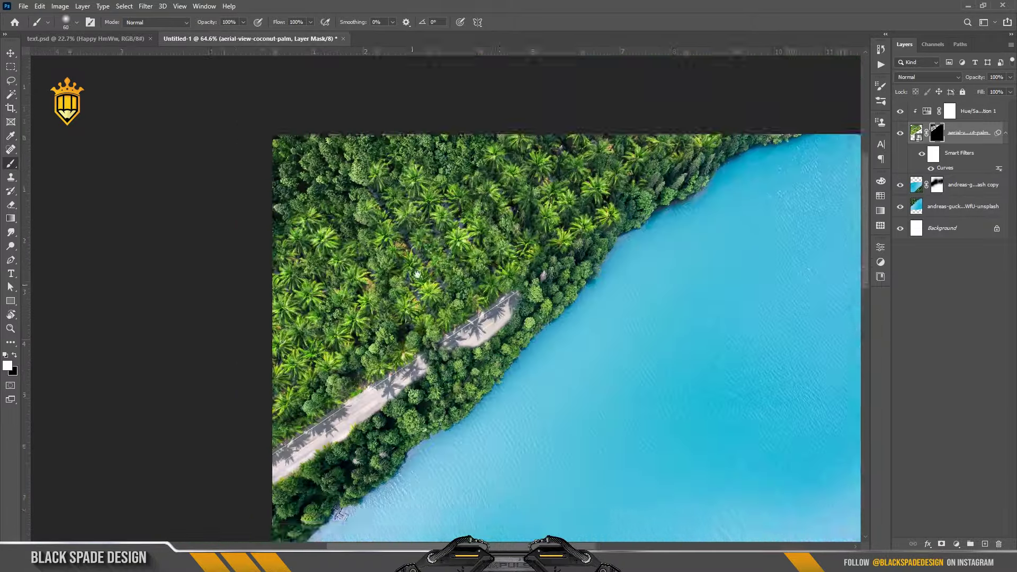
scroll(465, 205, up, 1)
drag(458, 244, 372, 281)
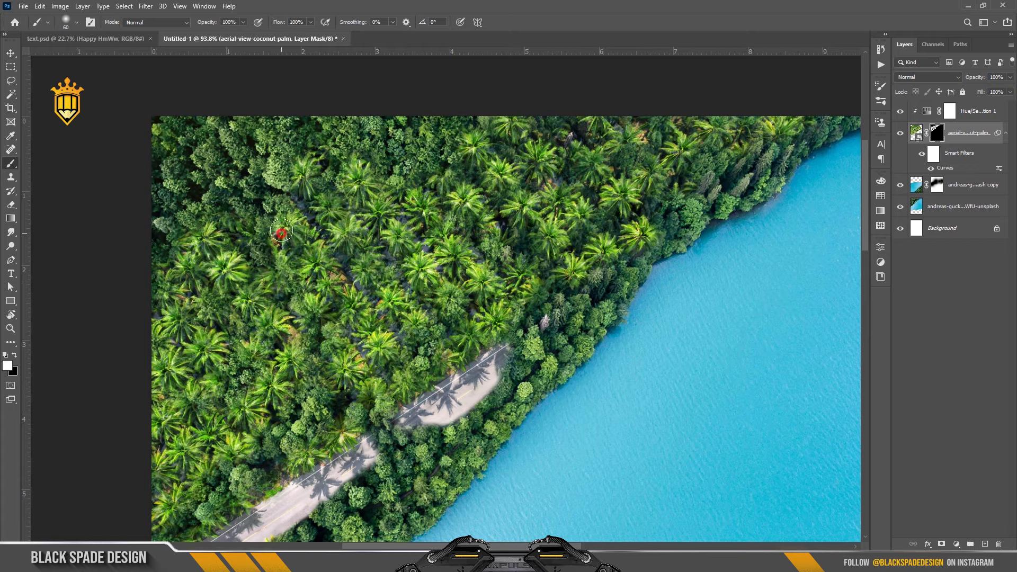
scroll(317, 351, up, 3)
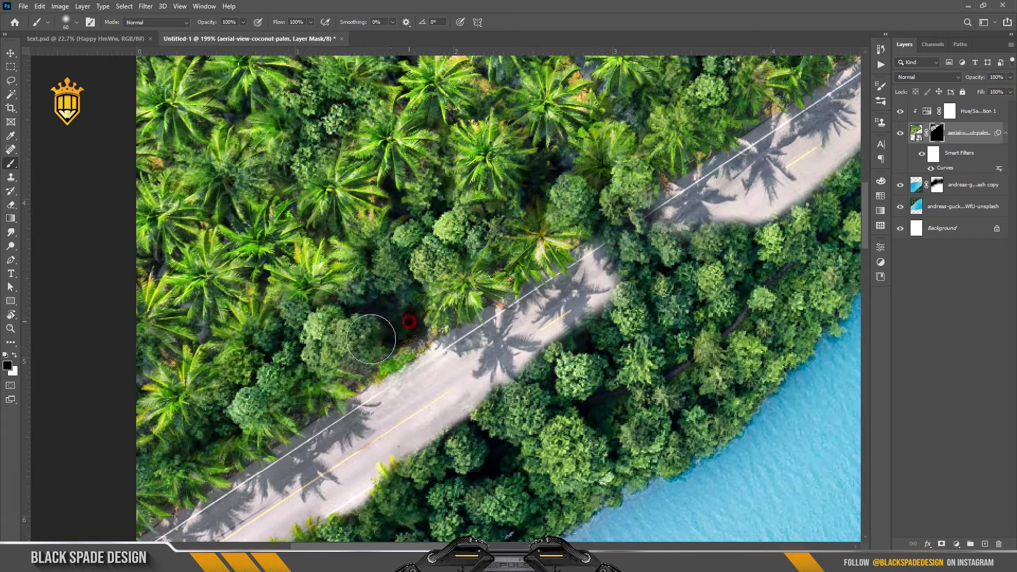
drag(408, 320, 429, 375)
scroll(377, 422, down, 2)
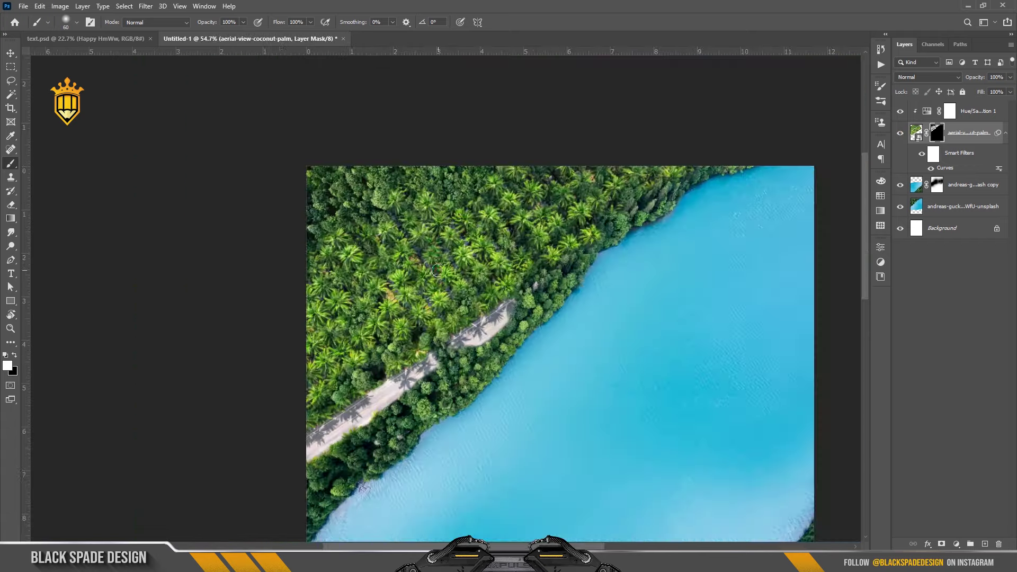
scroll(468, 217, up, 3)
Switch the brush colour to black for hiding stray palms.
key(x)
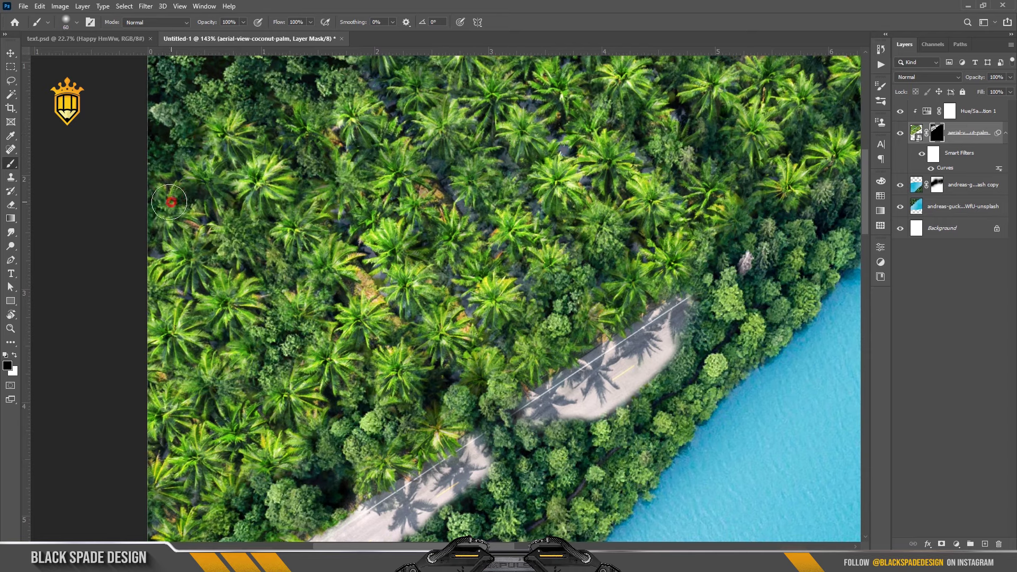
scroll(295, 303, down, 3)
scroll(307, 300, up, 2)
scroll(318, 297, up, 2)
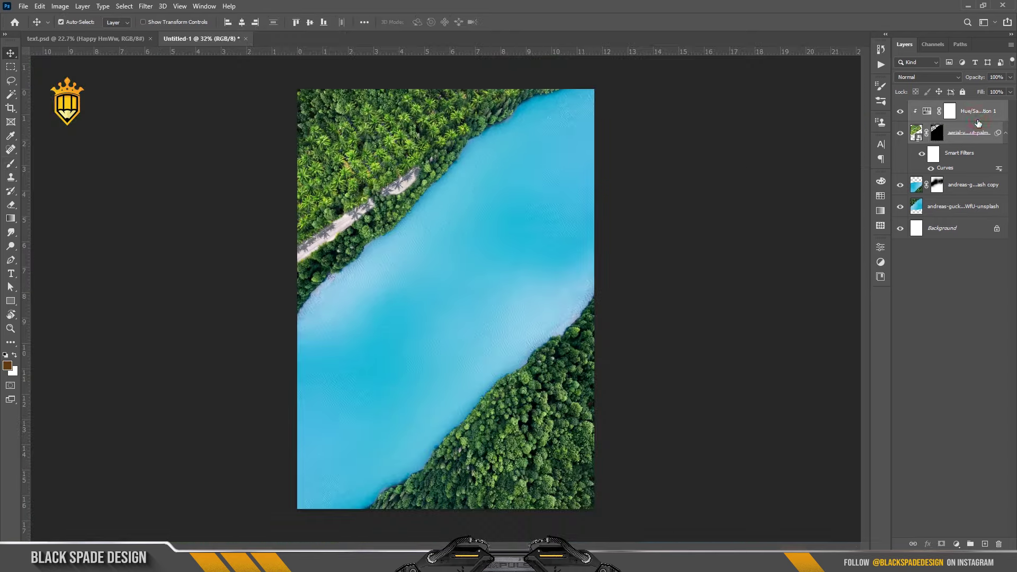
Rotate the palm copy toward the river angle and lower its opacity to 50%.
key(ctrl+t)
click(518, 215)
drag(212, 175, 254, 159)
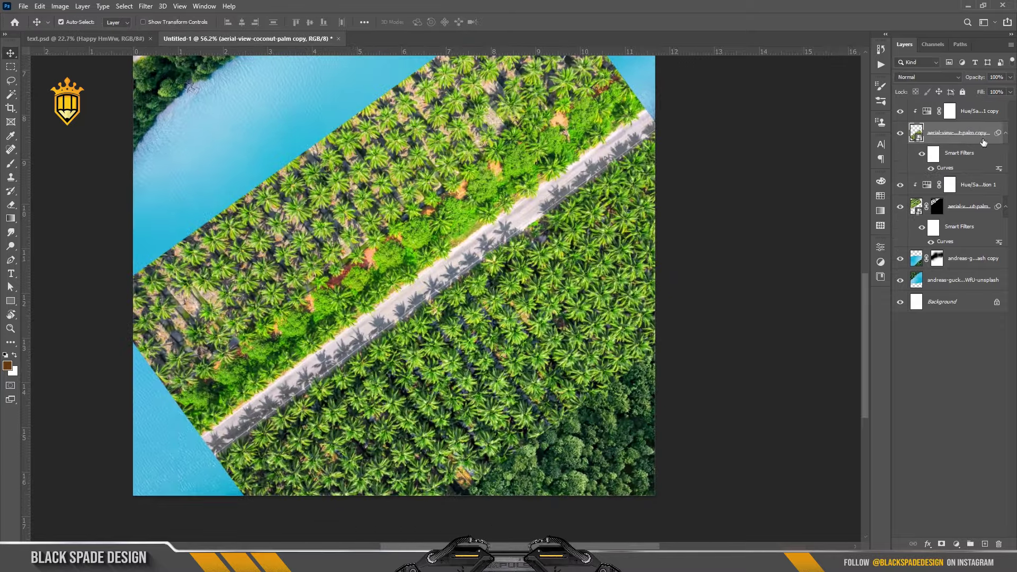
key(5)
key(5)
Rotate the palm copy to align with the lower bank and warp its corner and edge to fit.
key(ctrl+t)
click(517, 216)
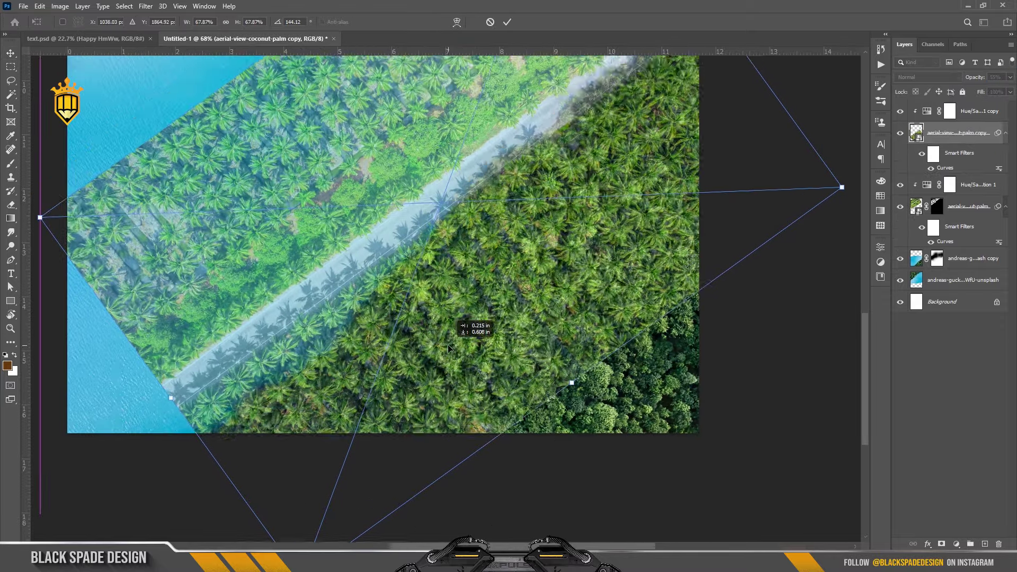
drag(466, 328, 737, 333)
click(457, 22)
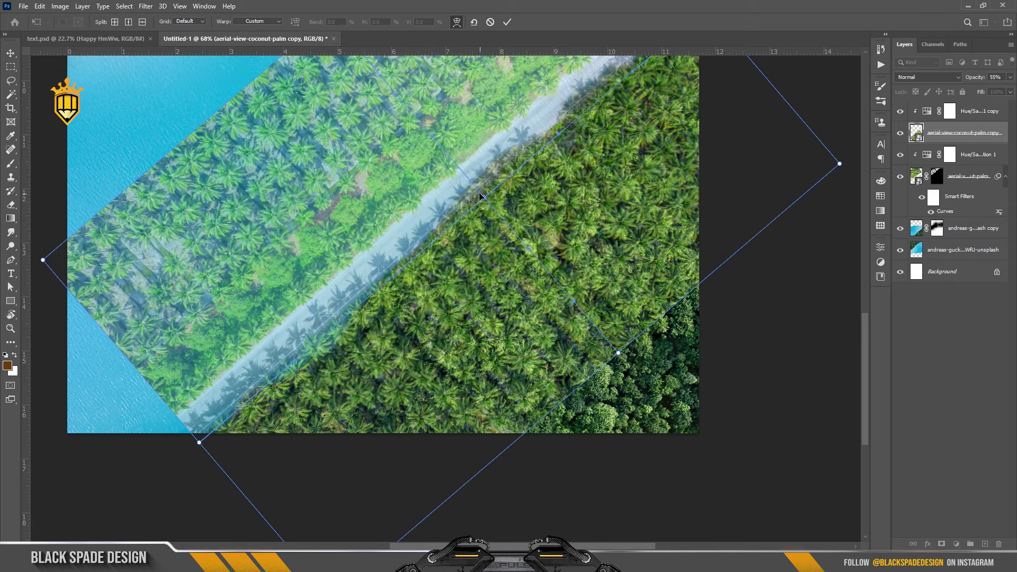
mouse_move(187, 428)
mouse_down()
mouse_move(199, 442)
mouse_move(92, 533)
mouse_up()
drag(318, 138, 524, 128)
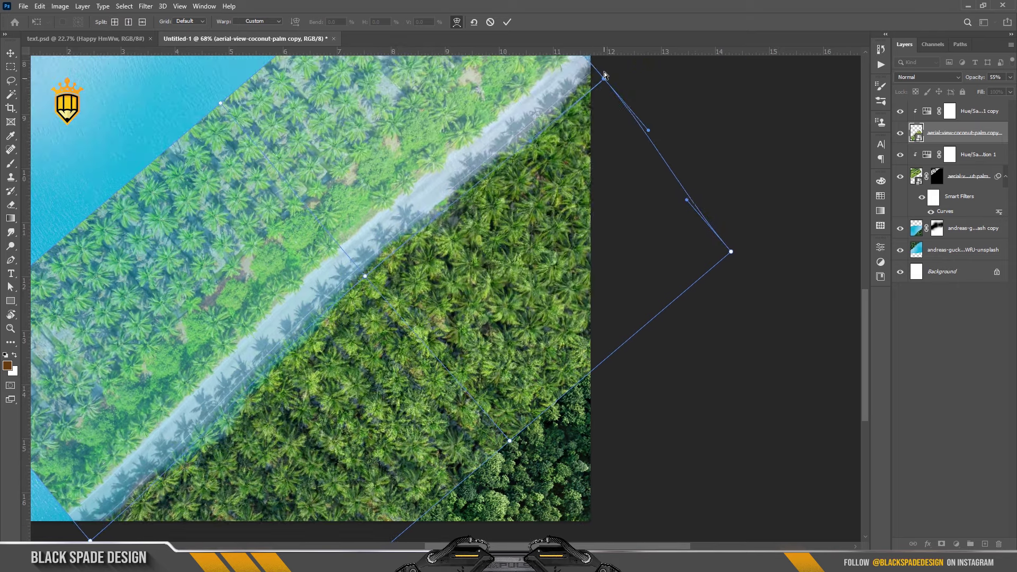
key(Return)
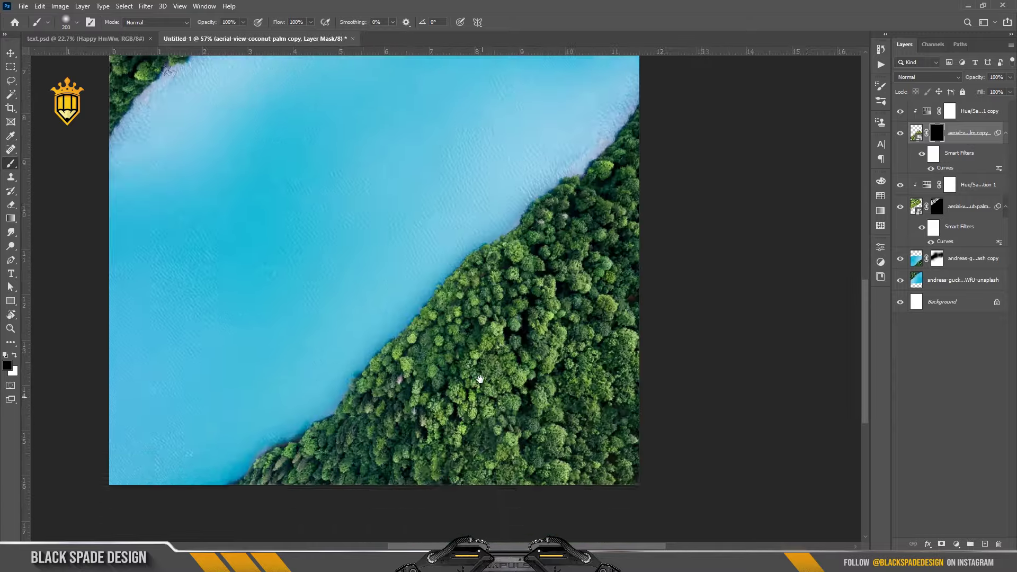
Paint white on the copy's mask to reveal palm trees along the lower-right bank.
key(b)
key(x)
scroll(486, 352, up, 1)
mouse_move(482, 408)
mouse_down()
mouse_move(374, 484)
mouse_move(578, 284)
mouse_up()
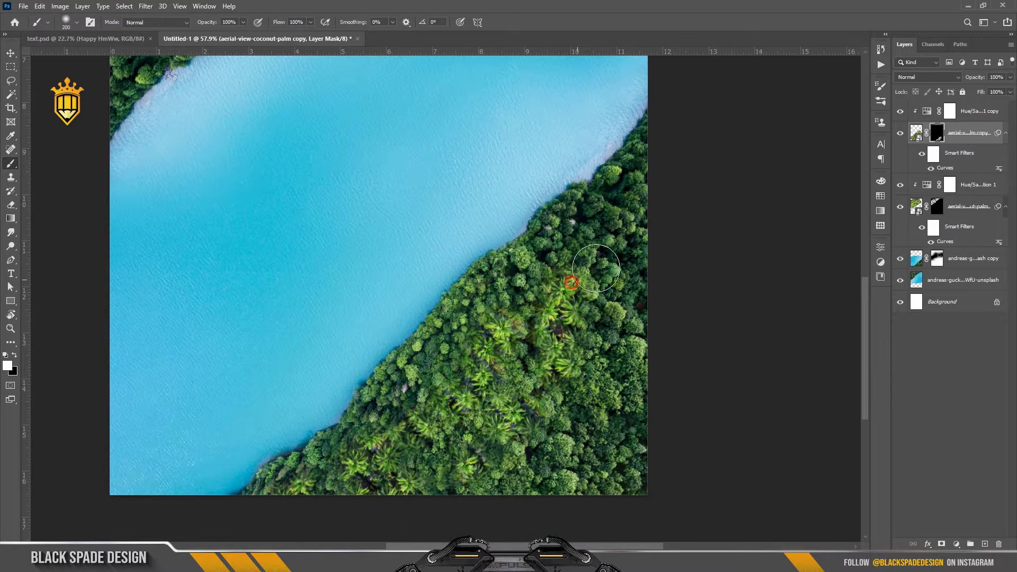
scroll(620, 199, up, 3)
drag(619, 199, 318, 435)
key(bracketleft)
key(bracketleft)
key(bracketleft)
scroll(476, 370, down, 3)
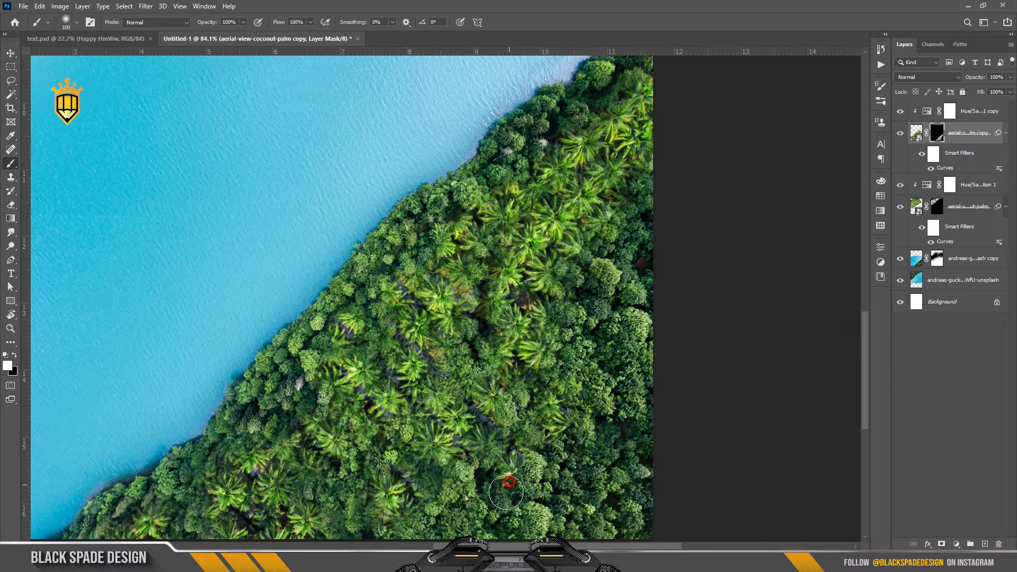
drag(582, 344, 469, 498)
scroll(469, 498, down, 1)
drag(338, 349, 255, 450)
Reveal more palms near the coastline and further along the bank with a smaller brush.
key(bracketleft)
key(bracketleft)
key(bracketleft)
scroll(255, 407, up, 3)
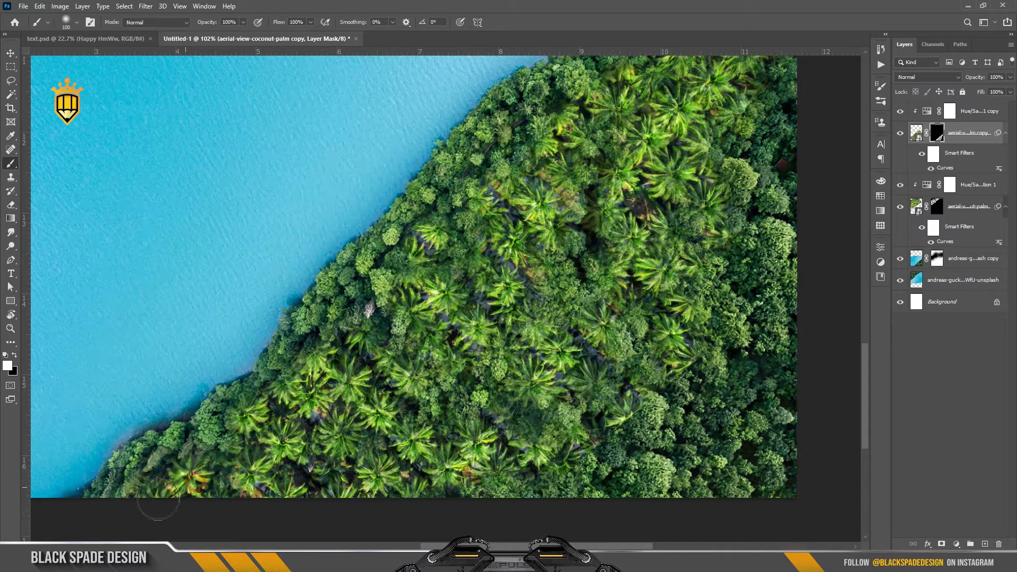
drag(255, 407, 323, 339)
key(bracketright)
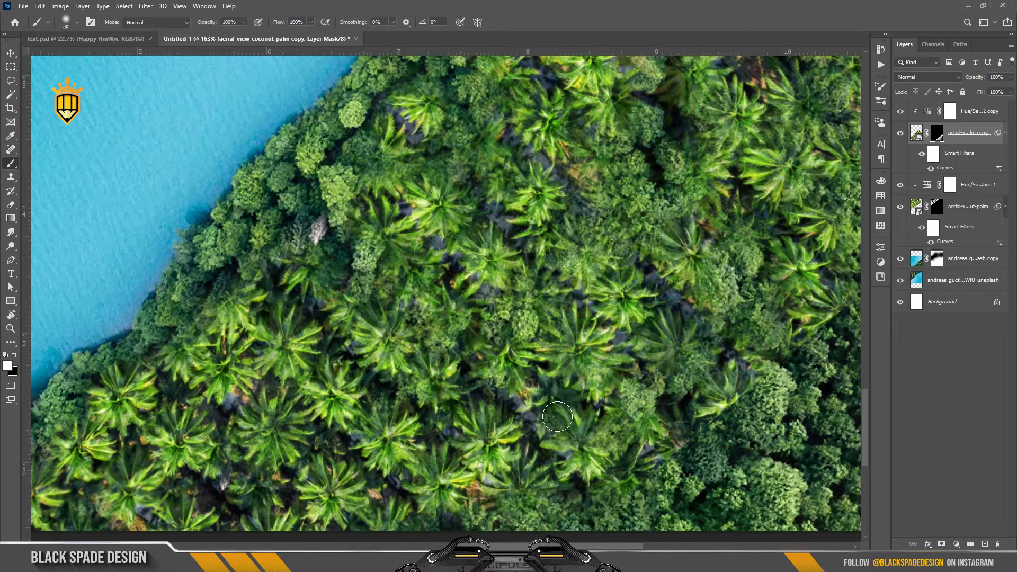
drag(641, 303, 459, 348)
scroll(458, 348, up, 3)
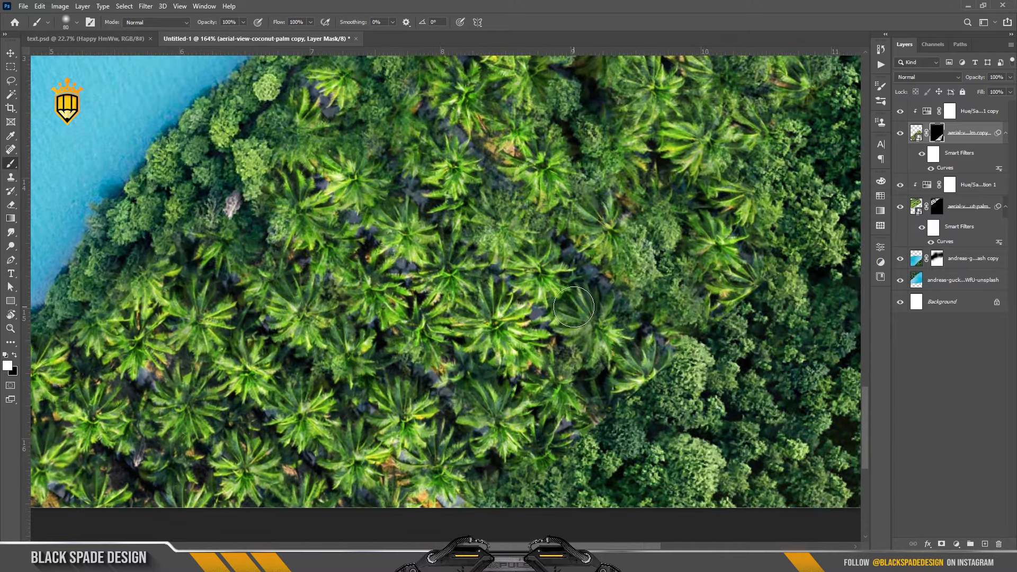
scroll(347, 271, down, 3)
scroll(371, 255, up, 3)
scroll(509, 244, down, 2)
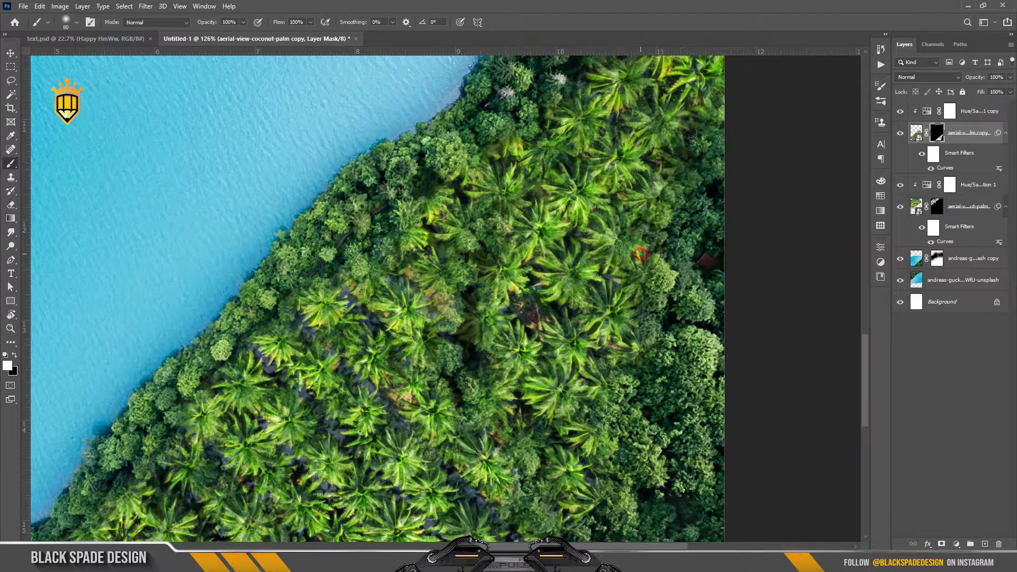
scroll(510, 244, down, 1)
scroll(510, 245, down, 3)
scroll(525, 371, up, 2)
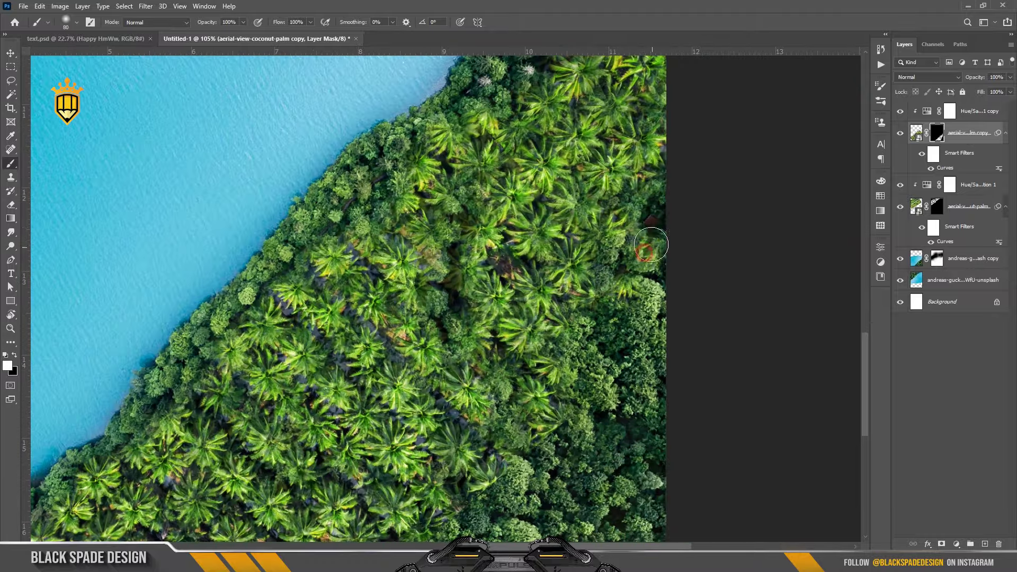
scroll(528, 381, up, 1)
scroll(528, 382, up, 1)
Hide stray palms by painting black, then switch back to white for final touch-ups.
key(x)
scroll(227, 503, up, 2)
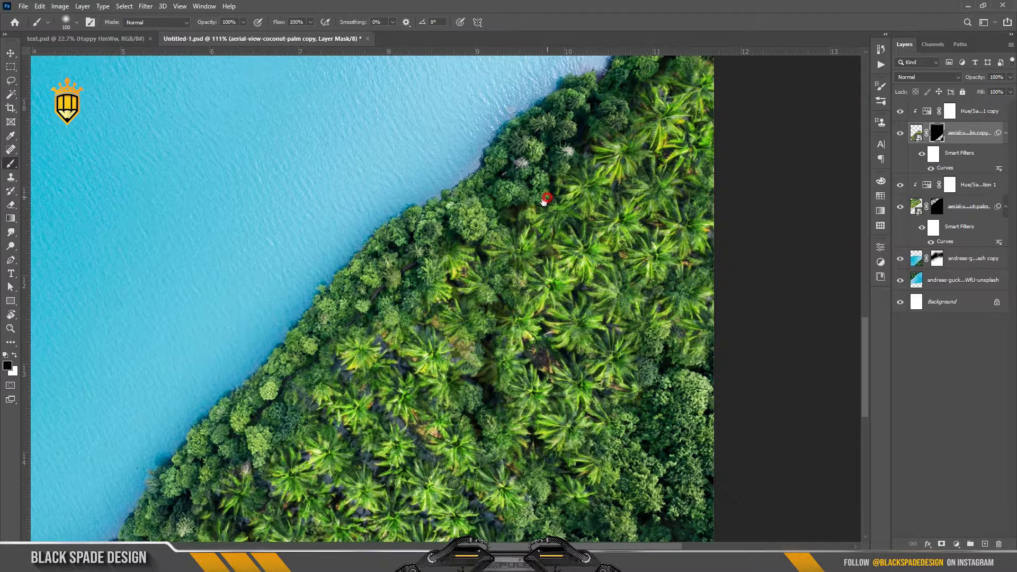
scroll(530, 248, up, 1)
scroll(530, 248, down, 1)
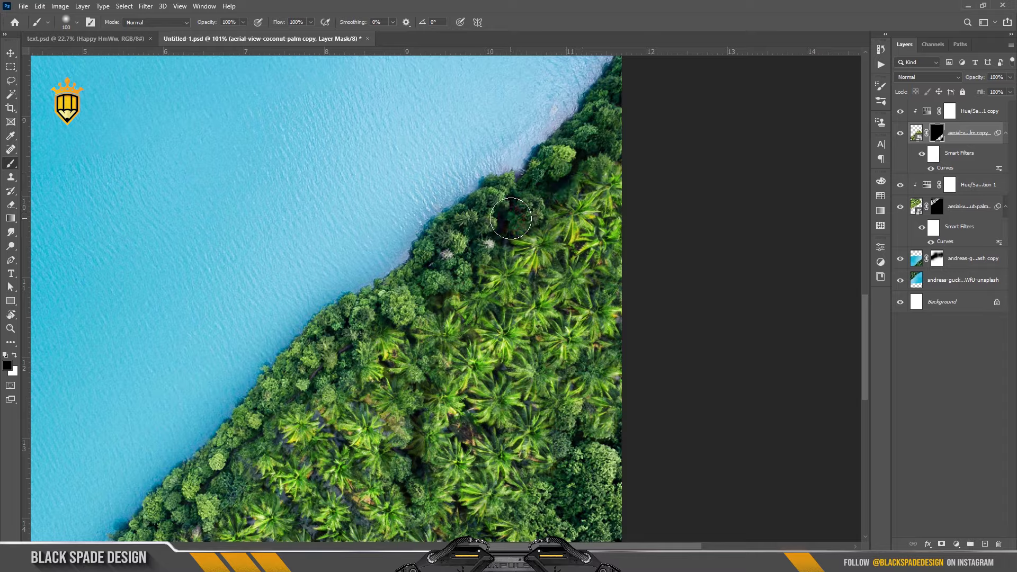
scroll(591, 214, down, 3)
scroll(591, 215, up, 2)
key(x)
scroll(529, 211, up, 1)
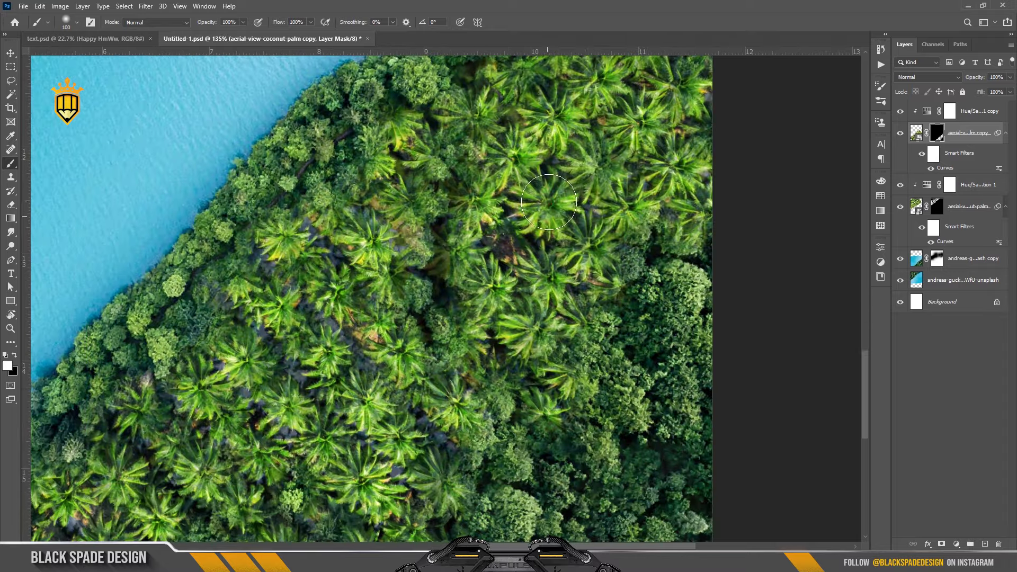
scroll(328, 196, down, 2)
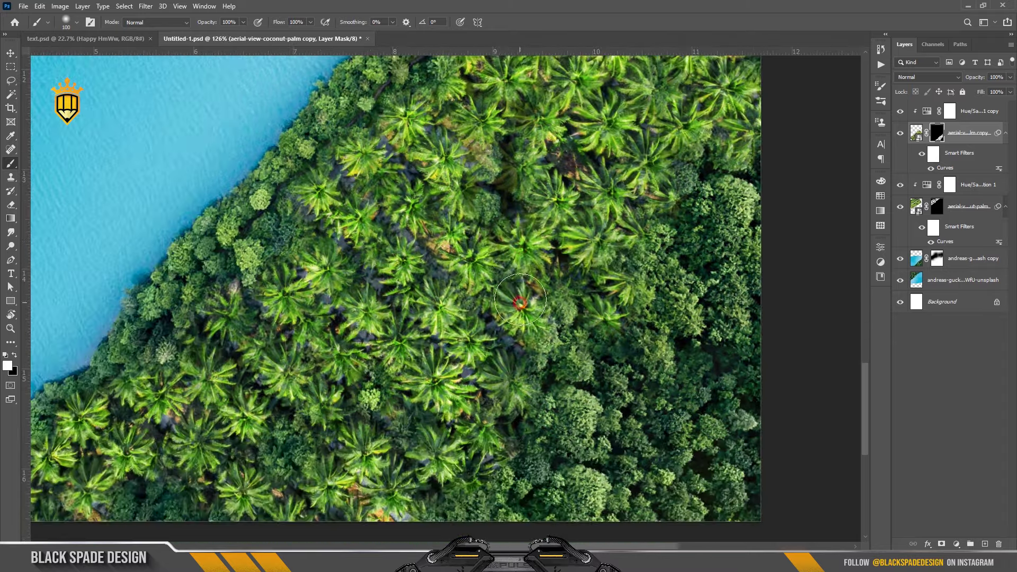
scroll(576, 240, down, 1)
scroll(575, 240, down, 1)
scroll(575, 240, down, 1)
scroll(575, 240, down, 1)
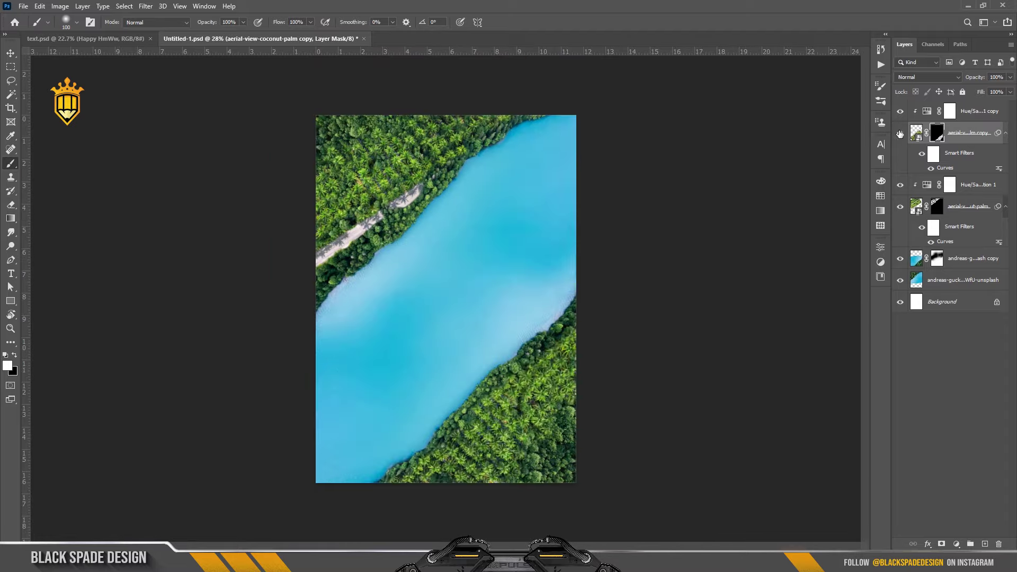
scroll(507, 369, up, 3)
scroll(507, 368, down, 3)
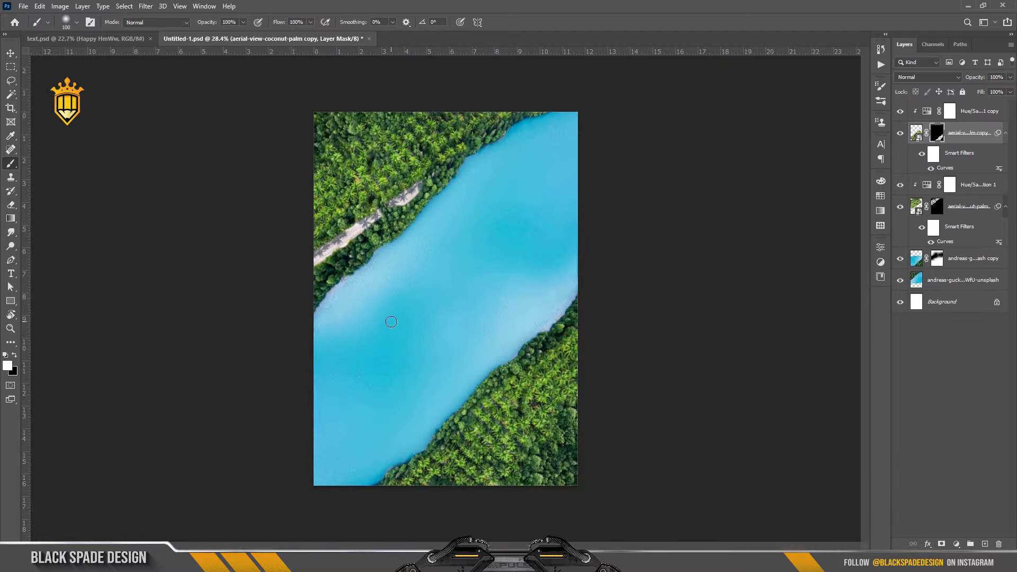
key(v)
scroll(400, 222, up, 1)
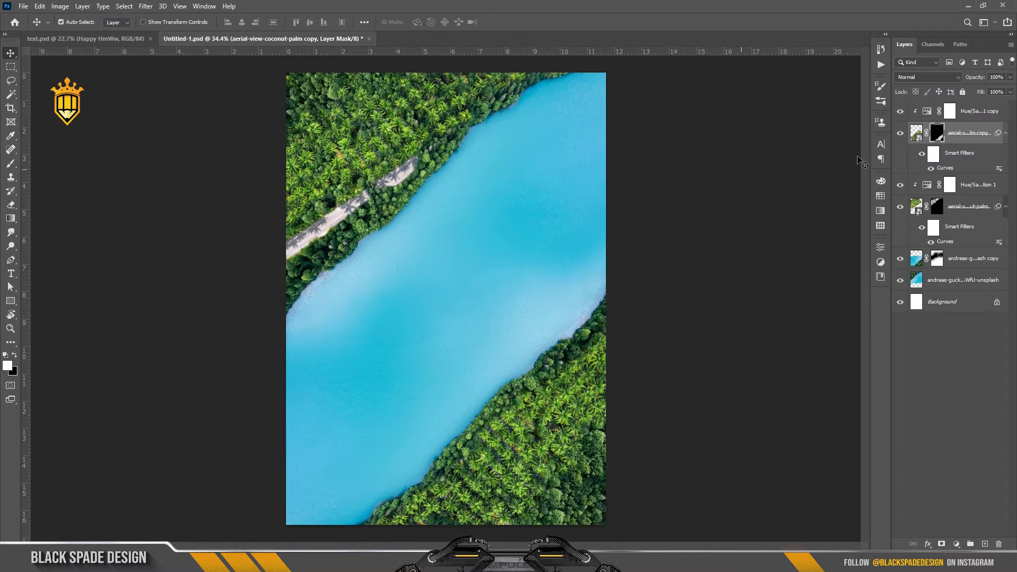
Group the four palm-related layers, from the top Hue/Saturation copy down to the original palm layer.
click(967, 113)
scroll(430, 261, up, 1)
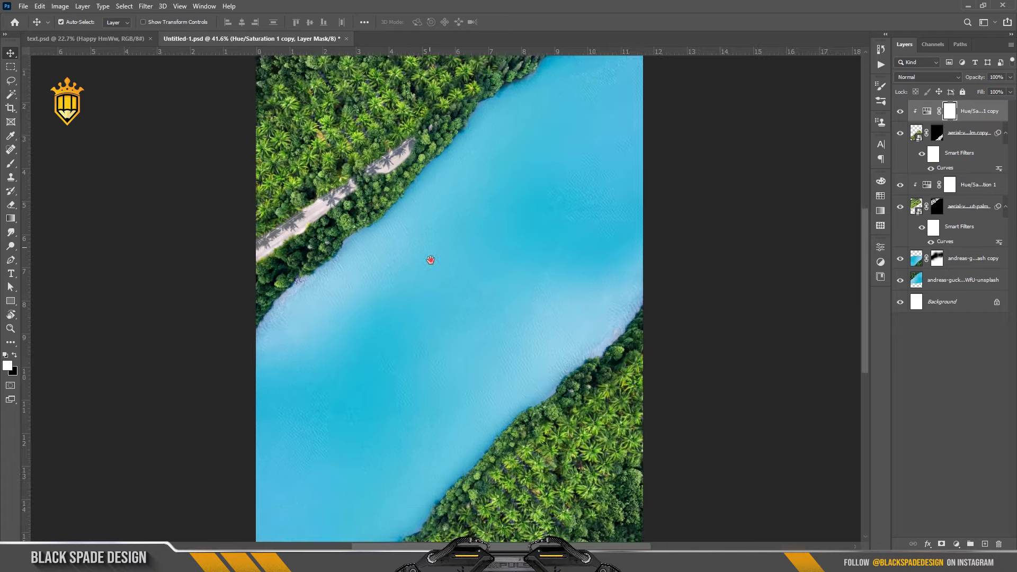
scroll(449, 310, down, 1)
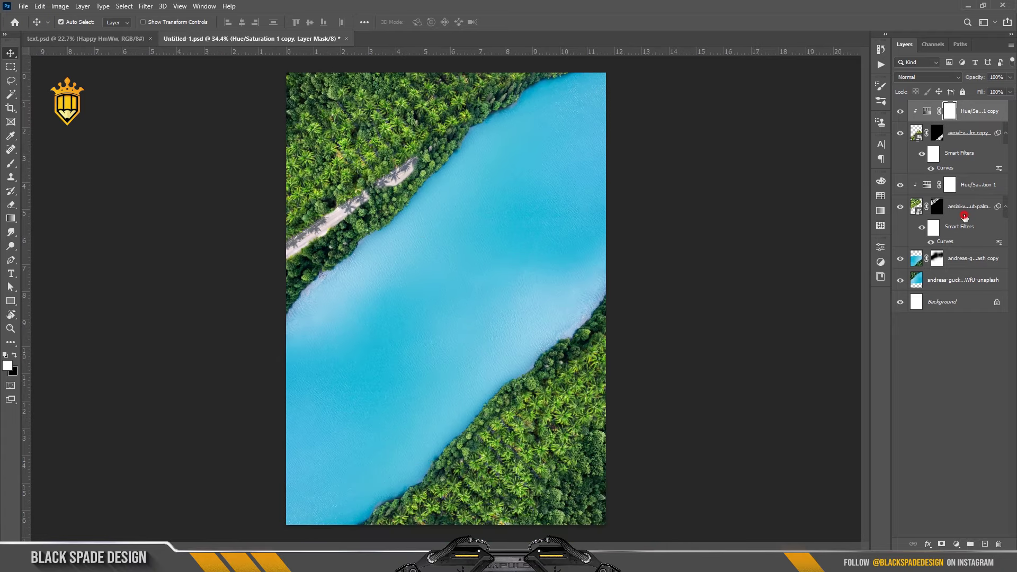
shift+click(965, 216)
key(ctrl+g)
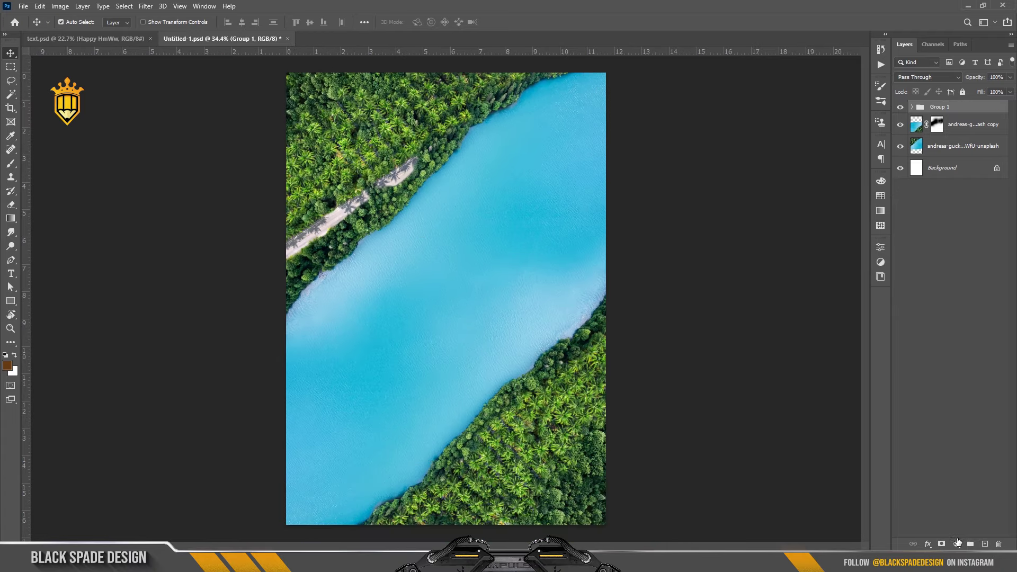
Add a Curves adjustment above the group and bend the curve to darken the image.
click(958, 542)
click(953, 407)
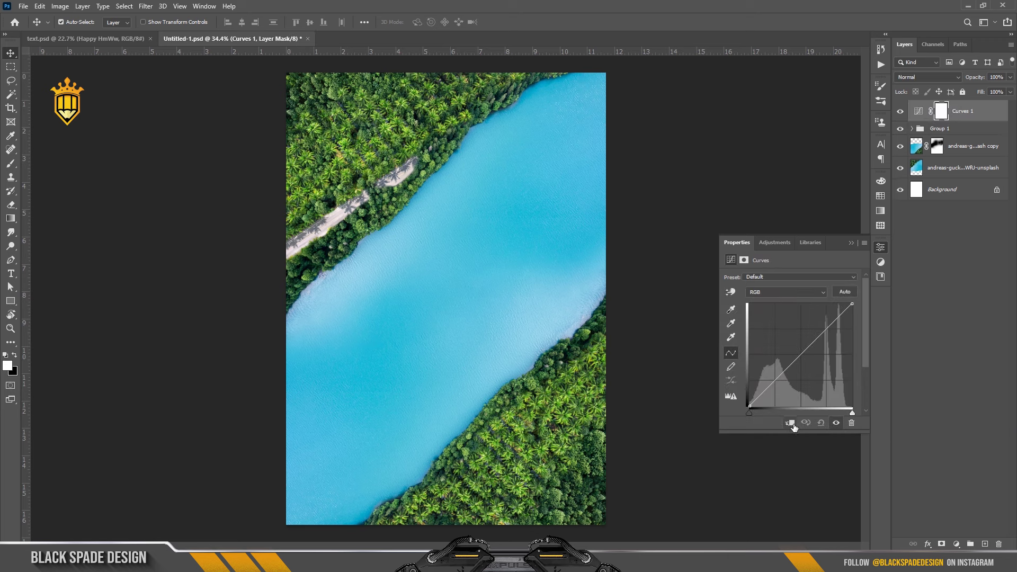
drag(803, 357, 807, 359)
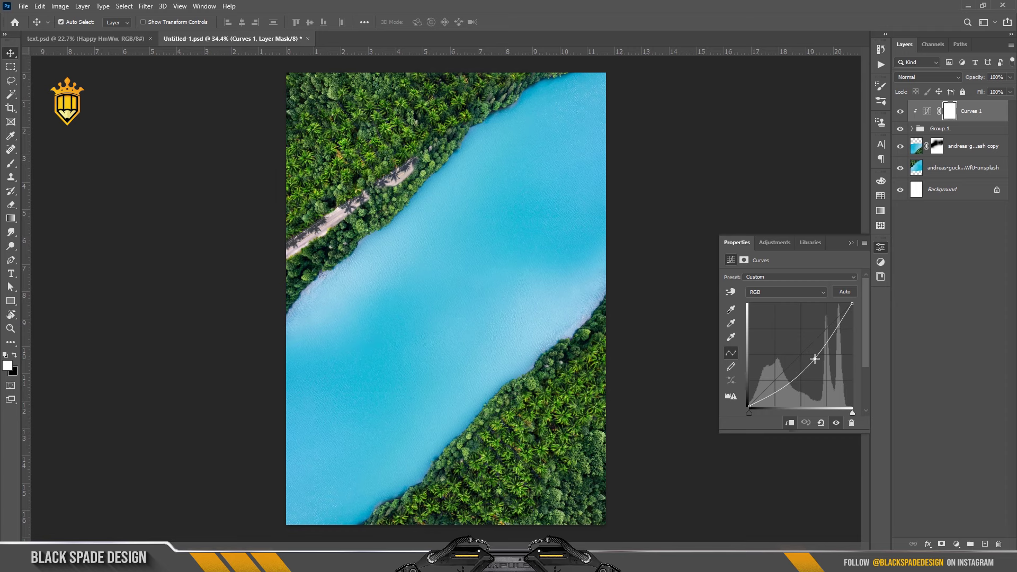
click(850, 243)
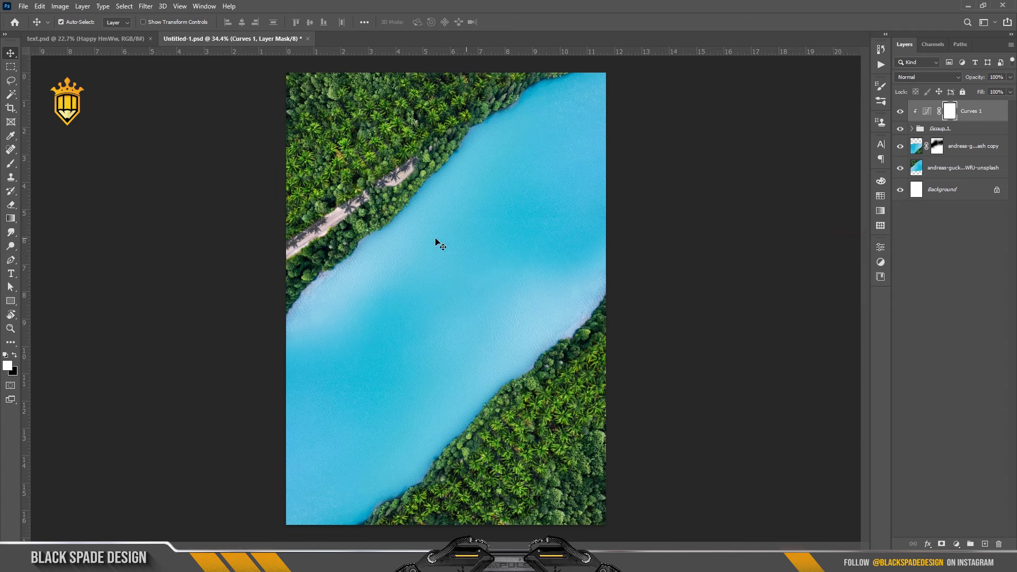
Add a Hue/Saturation adjustment layer above Group 1.
scroll(422, 256, up, 3)
drag(438, 286, 457, 351)
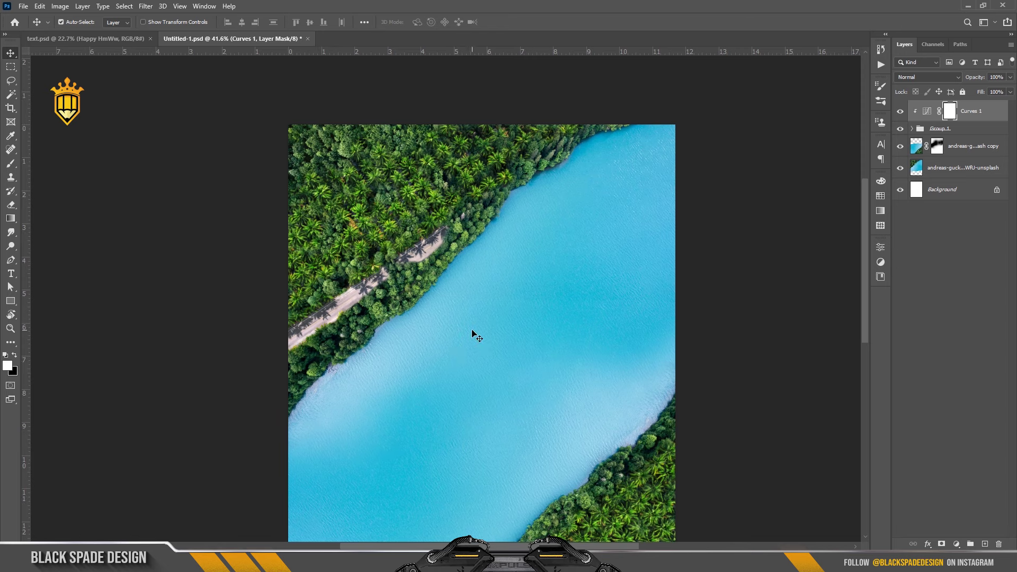
scroll(439, 288, up, 1)
click(940, 131)
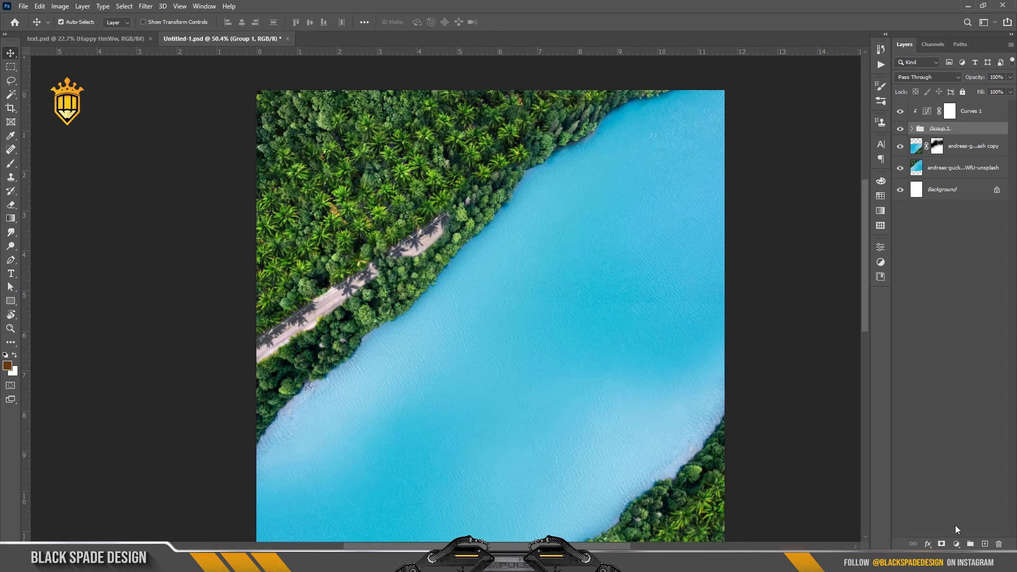
click(956, 544)
click(956, 442)
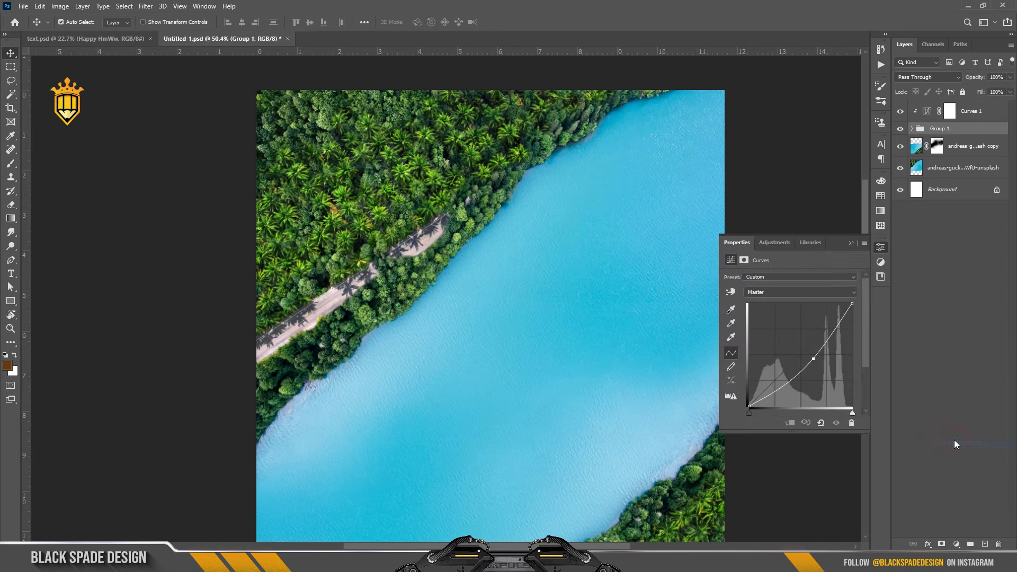
Lower saturation to about −28, then toggle Curves 1 off and on to compare.
drag(790, 339, 772, 339)
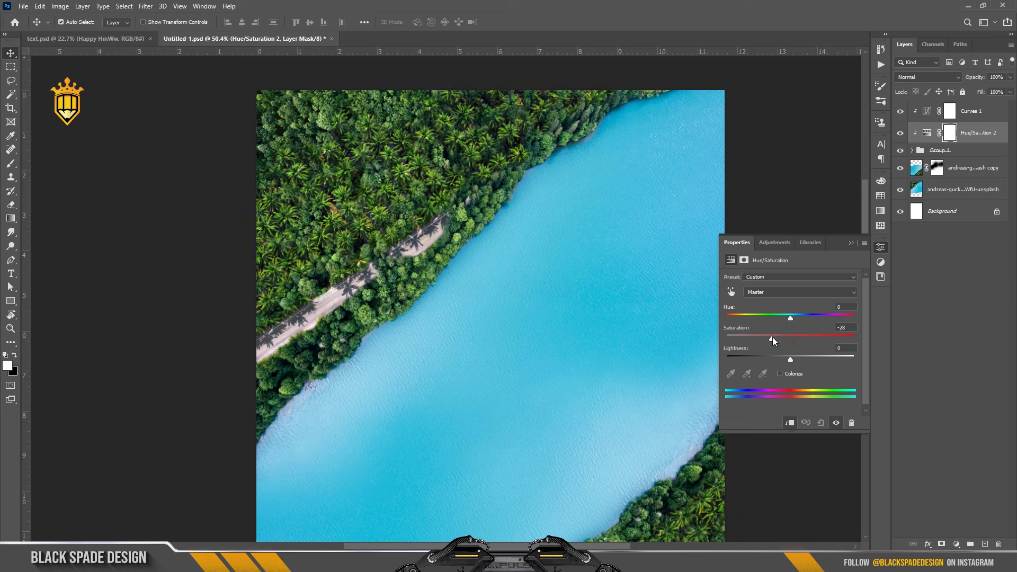
click(850, 243)
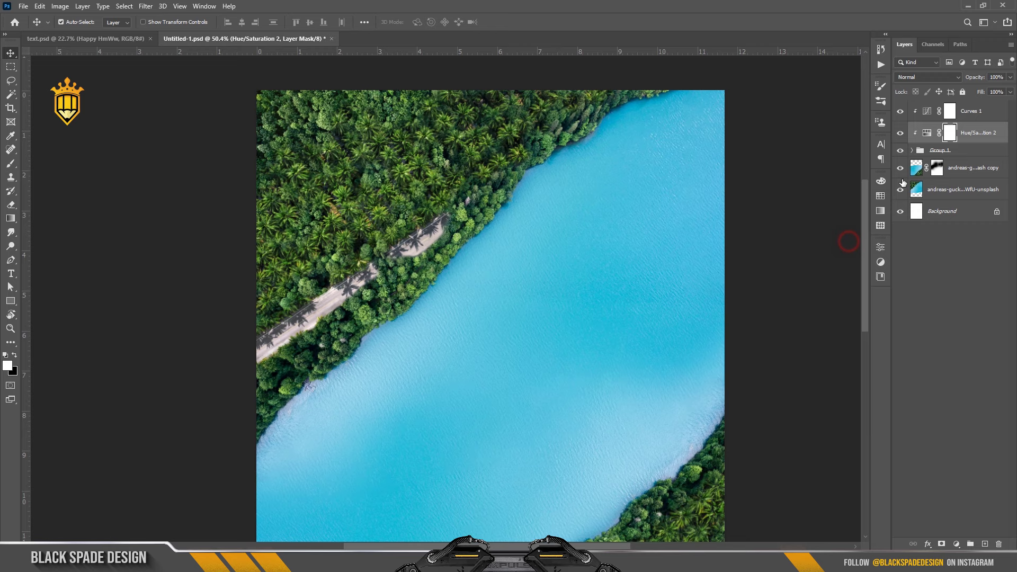
click(901, 111)
click(901, 111)
Zoom in and out over the river composite to inspect the muted colours.
scroll(408, 171, up, 2)
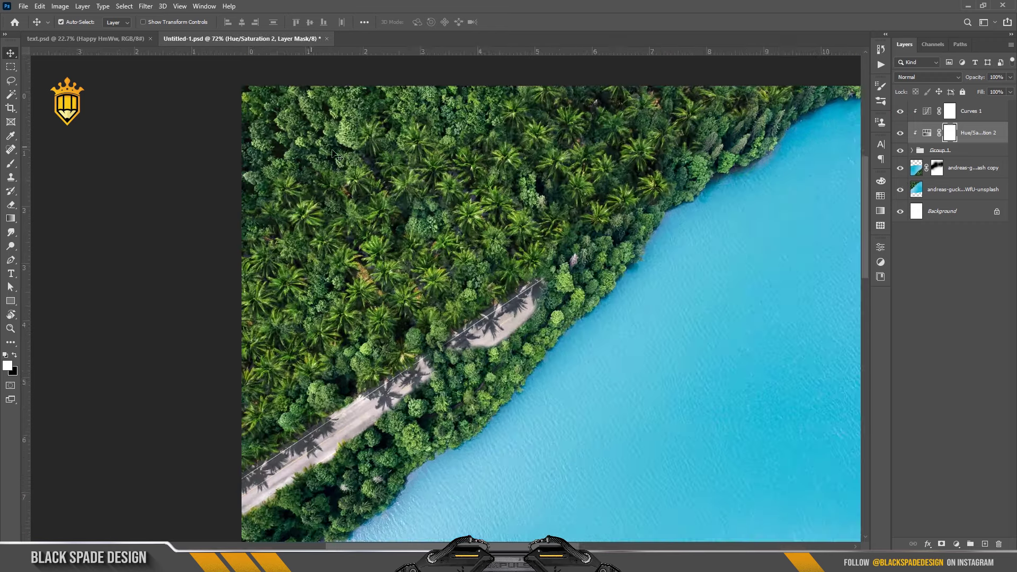
scroll(408, 170, down, 4)
scroll(439, 181, down, 2)
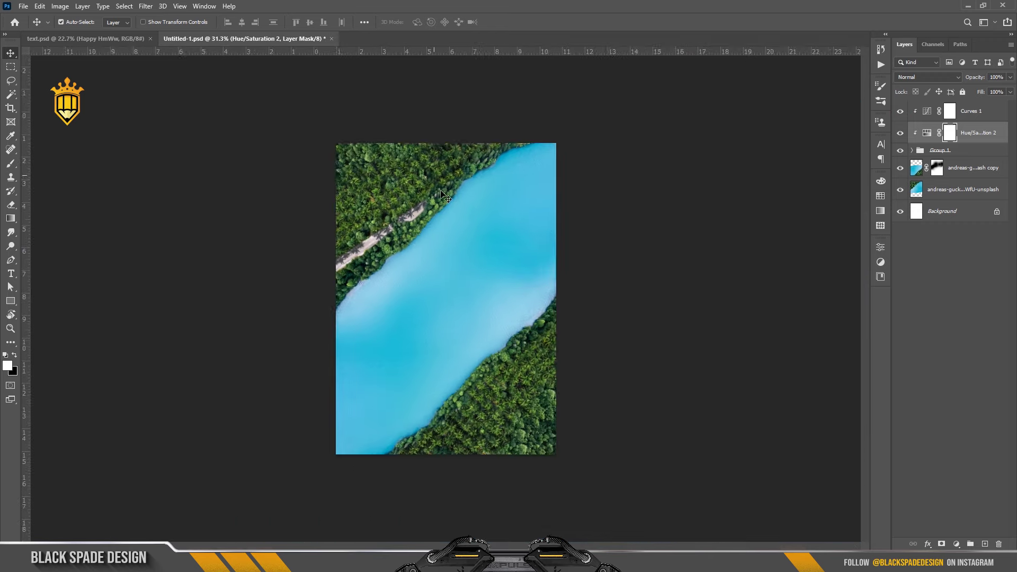
scroll(444, 267, down, 1)
scroll(418, 293, up, 1)
scroll(419, 300, up, 1)
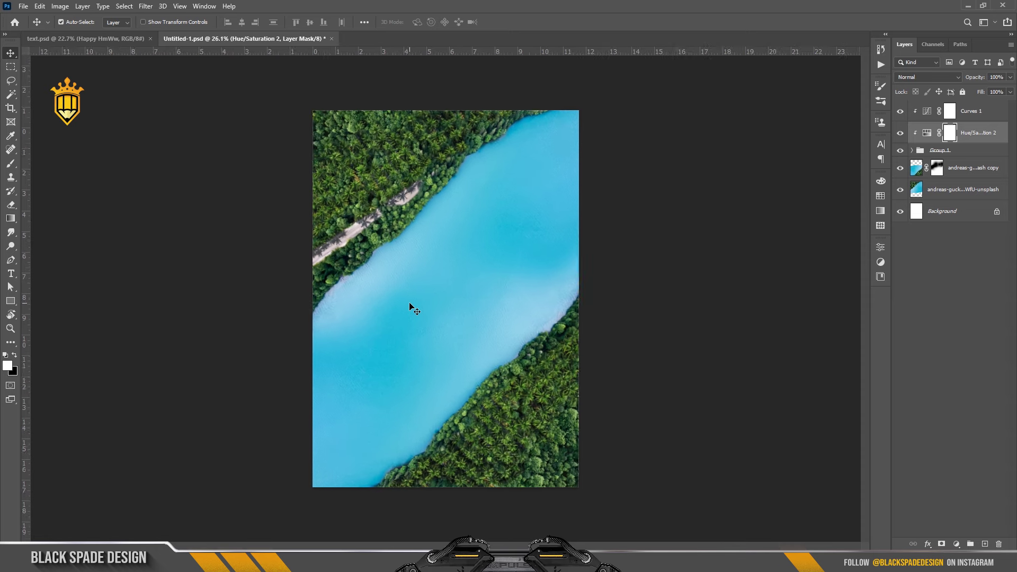
scroll(412, 304, up, 1)
scroll(409, 301, up, 1)
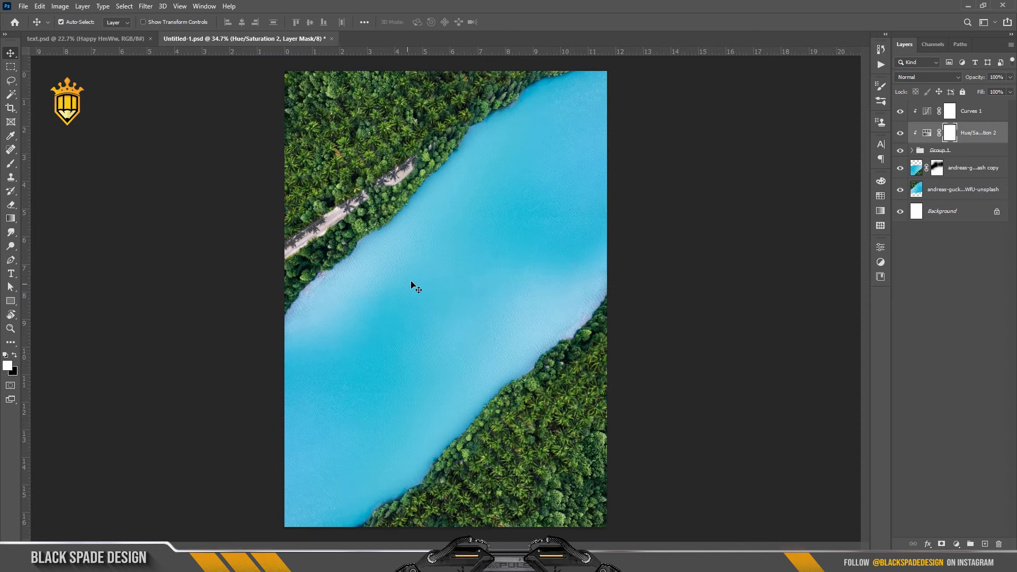
scroll(455, 238, up, 1)
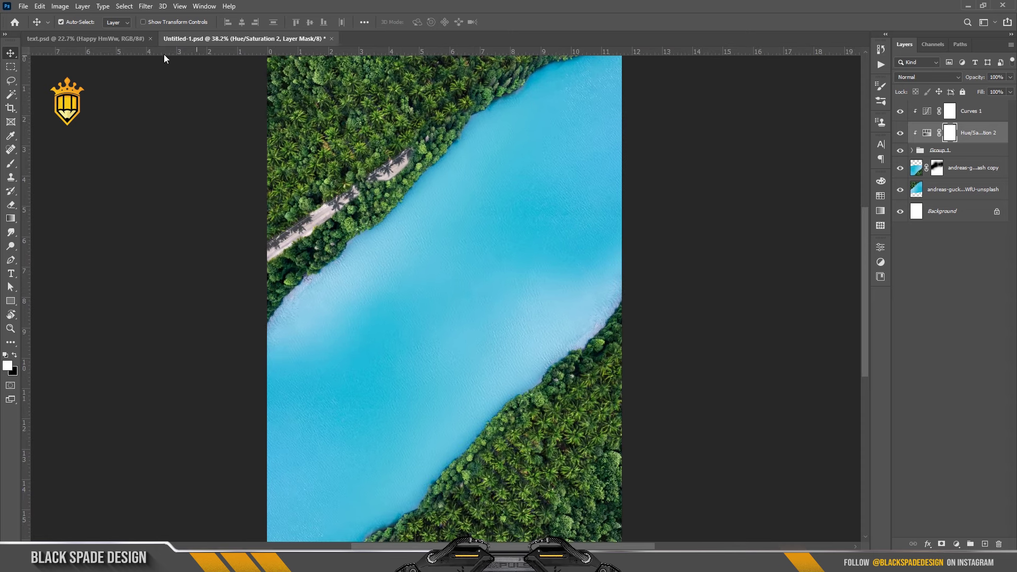
Copy the Happy Onam text from text.psd and paste it into the poster above Curves 1.
click(110, 39)
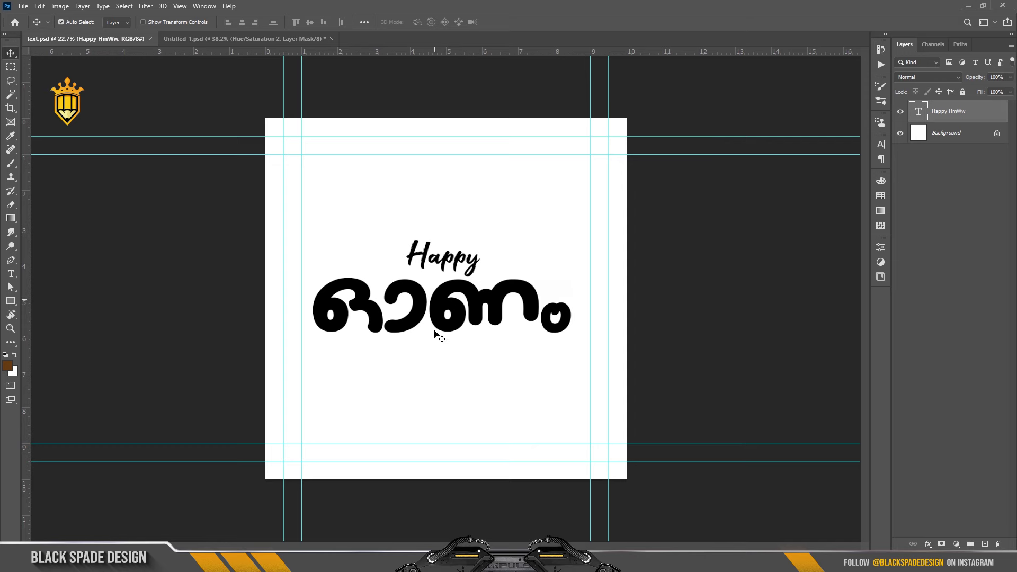
drag(453, 313, 458, 312)
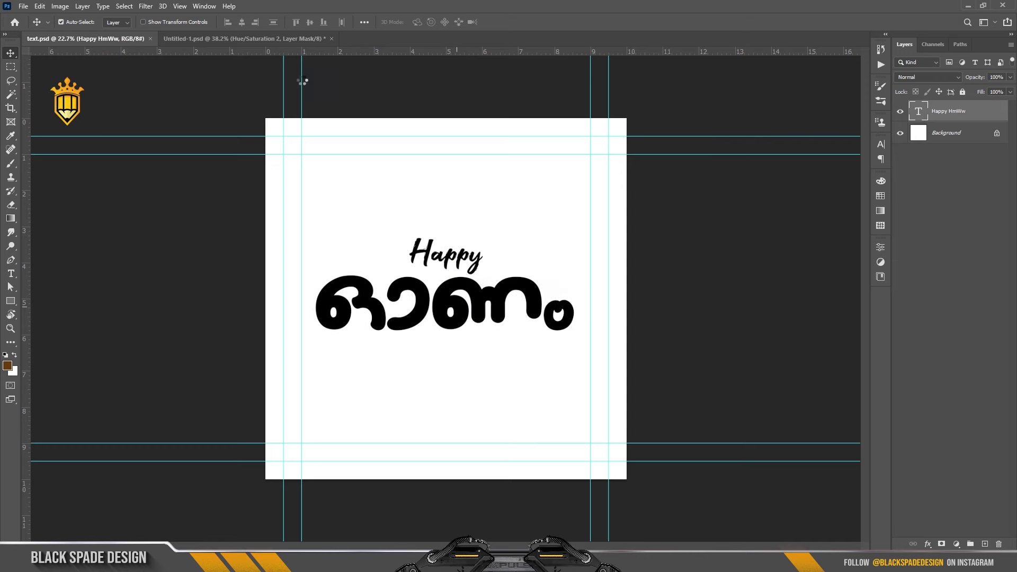
click(248, 39)
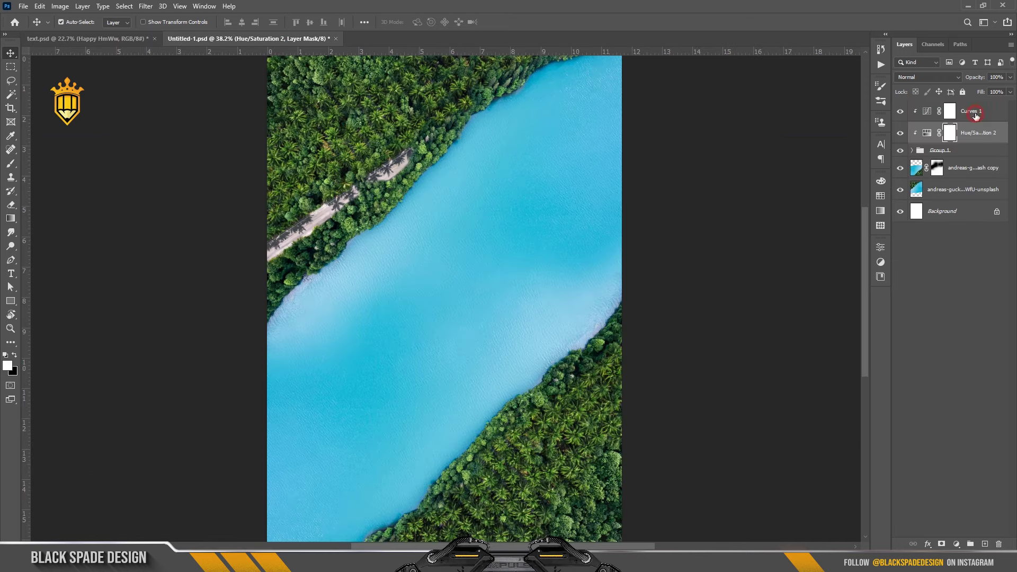
click(976, 116)
key(ctrl+0)
key(ctrl+v)
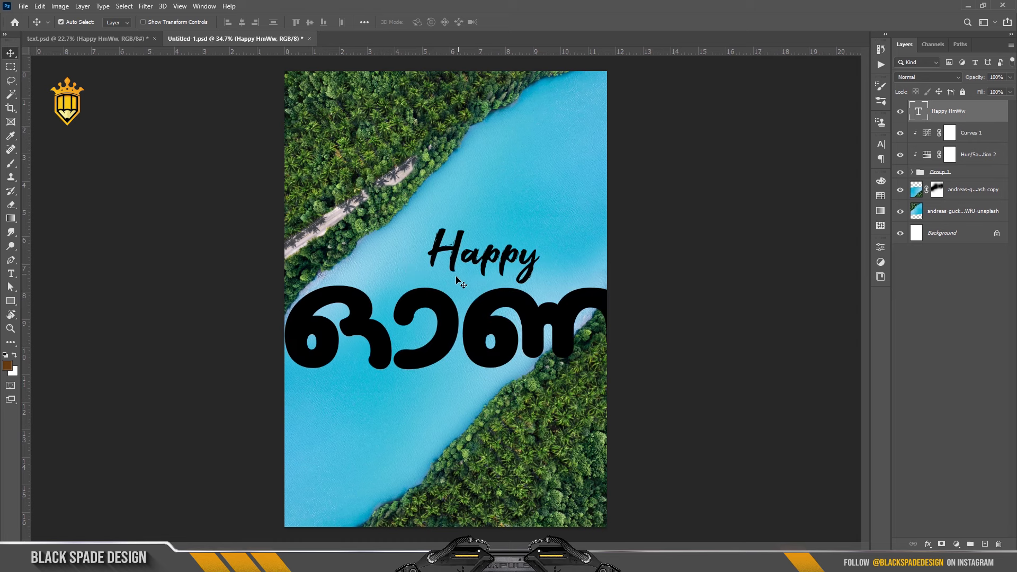
Rotate the text about −35° along the river, scale it to about 70%, and centre it.
key(ctrl+t)
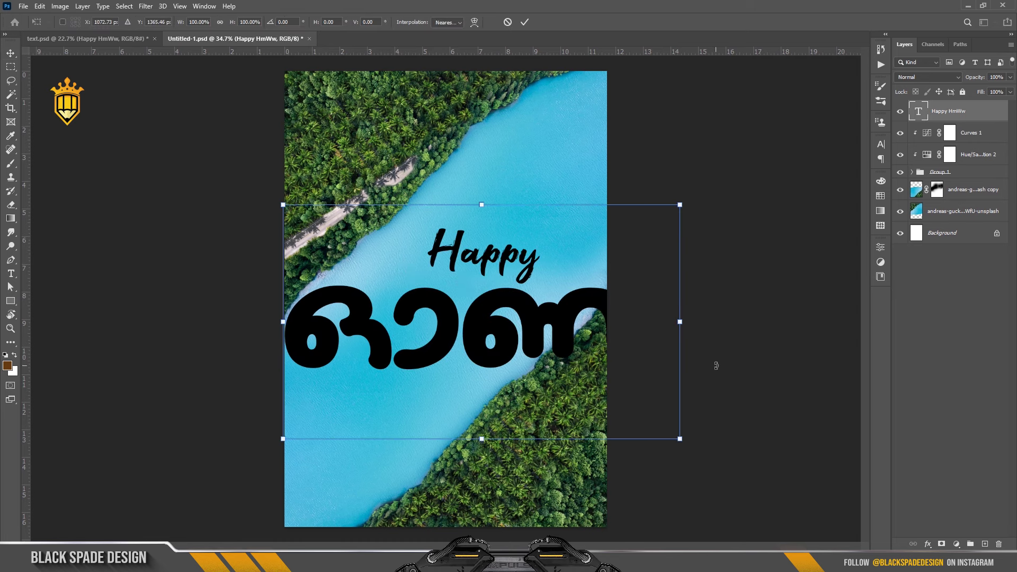
drag(701, 304, 671, 250)
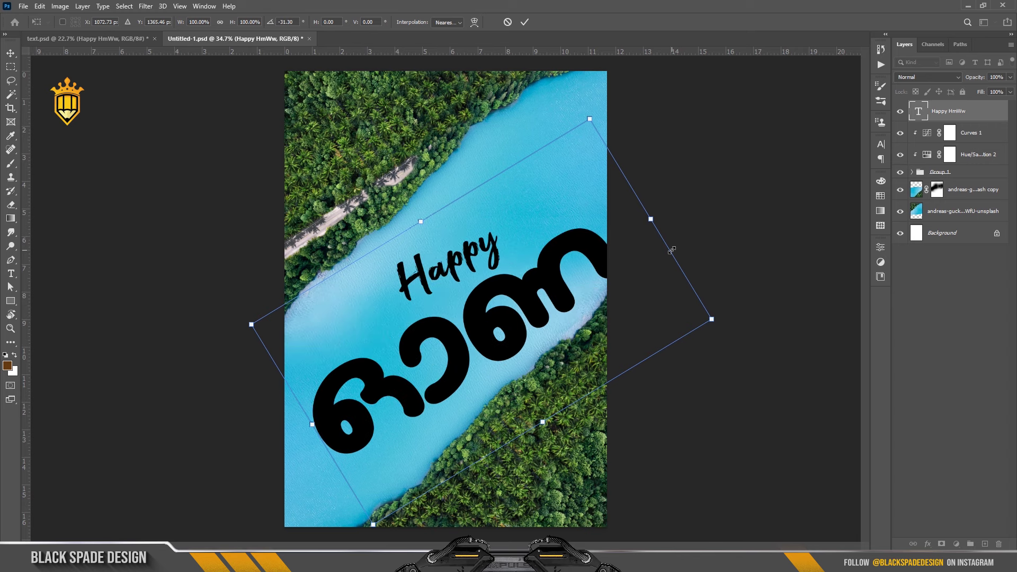
drag(688, 319, 640, 312)
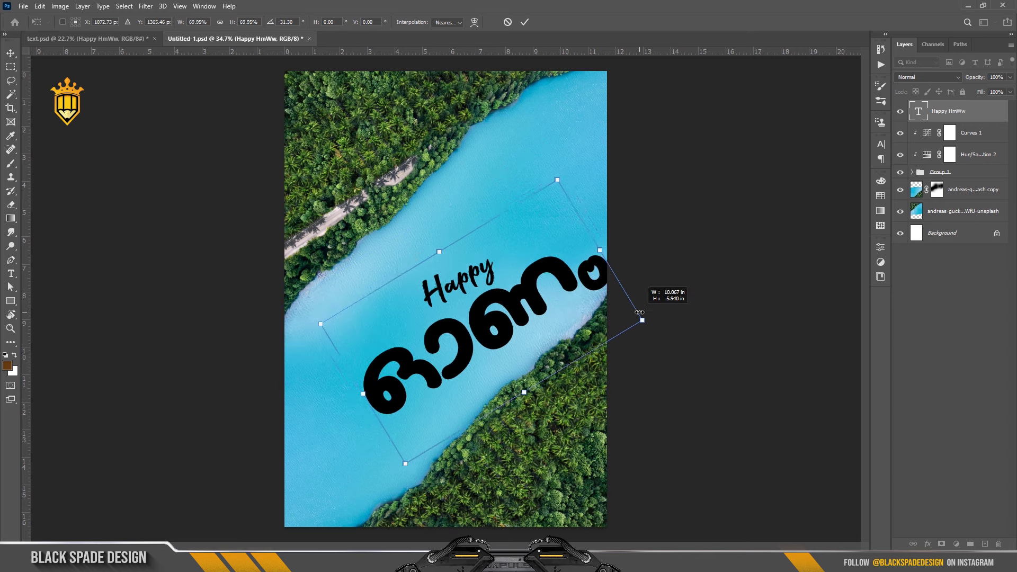
drag(471, 327, 464, 325)
drag(522, 366, 515, 374)
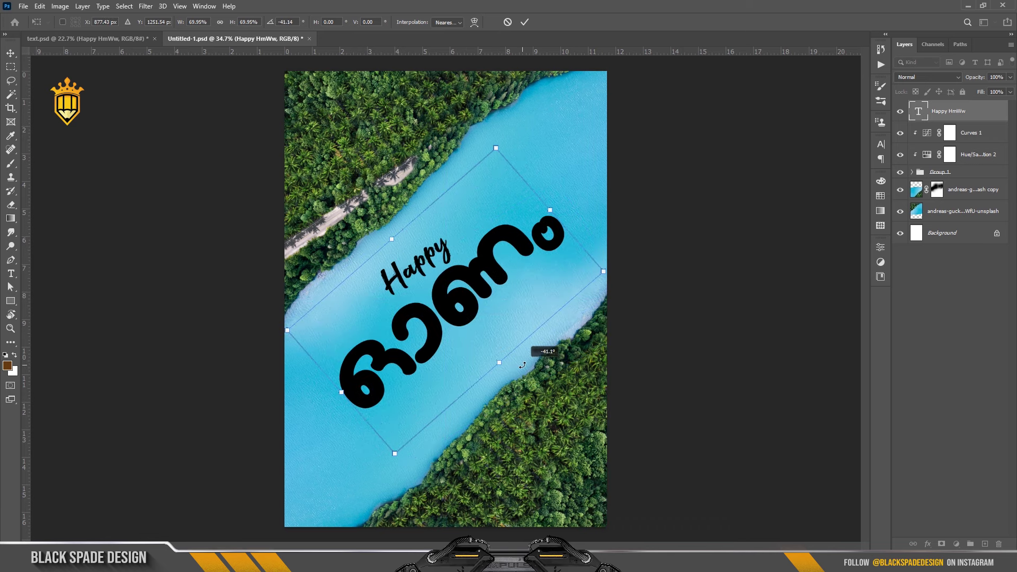
key(Return)
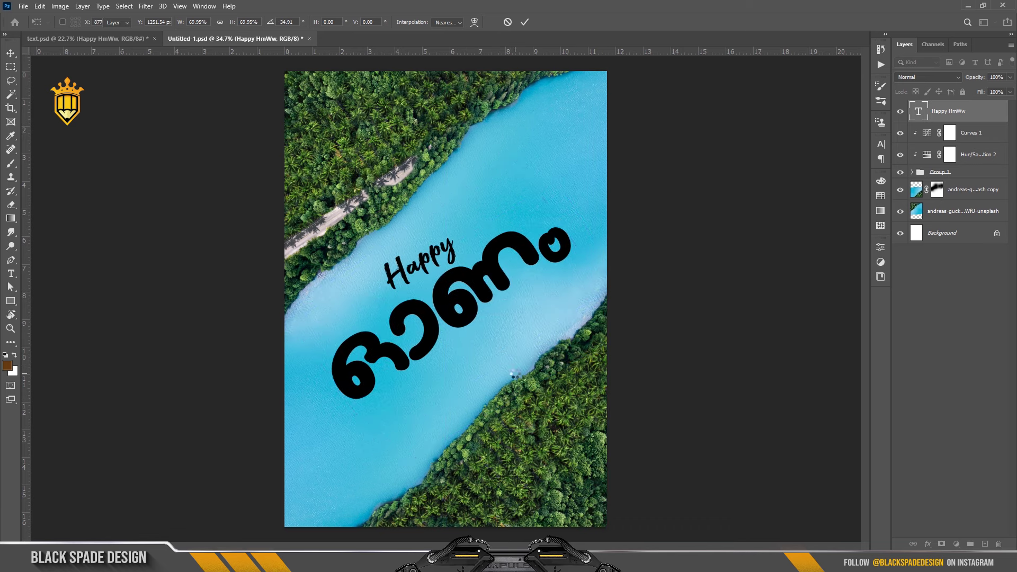
scroll(418, 318, up, 3)
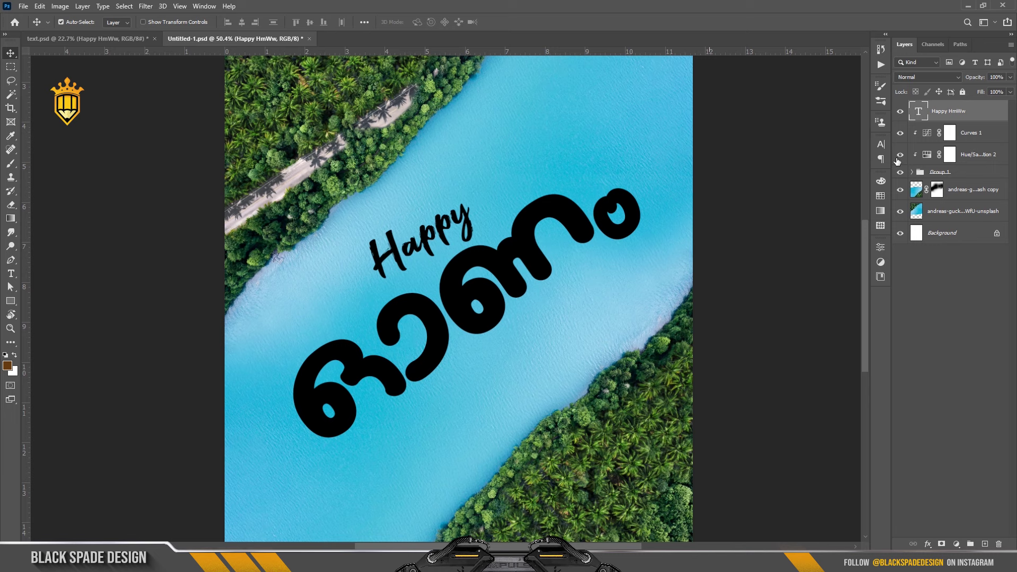
Apply Faux Italic to the Happy Onam text layer in the Character panel and commit.
double_click(919, 113)
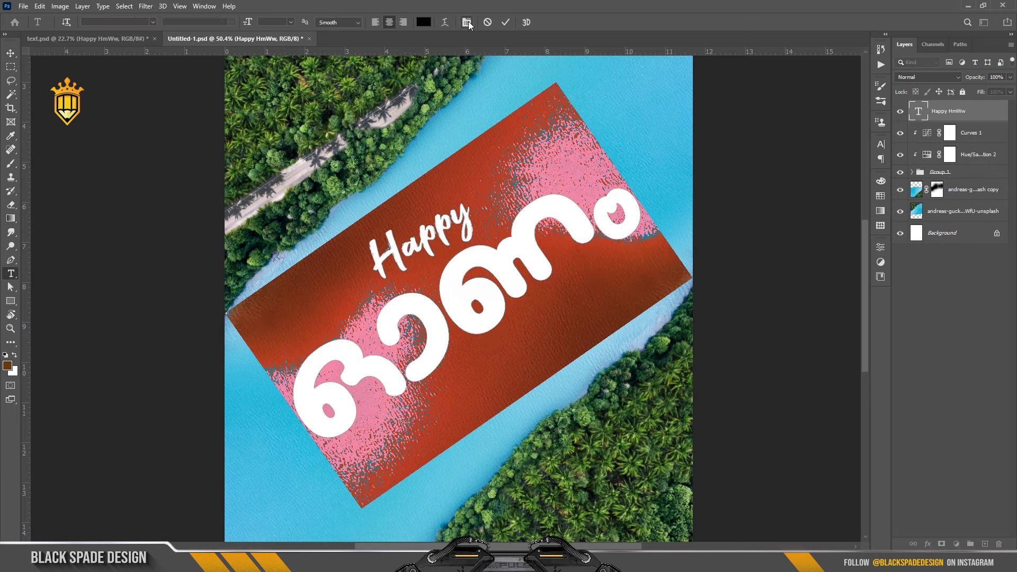
click(467, 22)
click(782, 217)
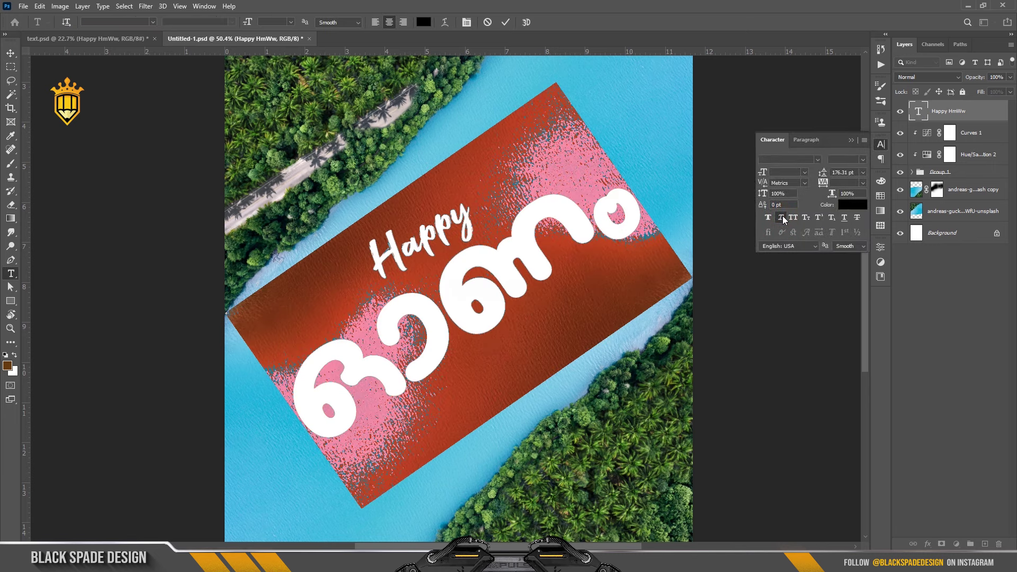
click(505, 22)
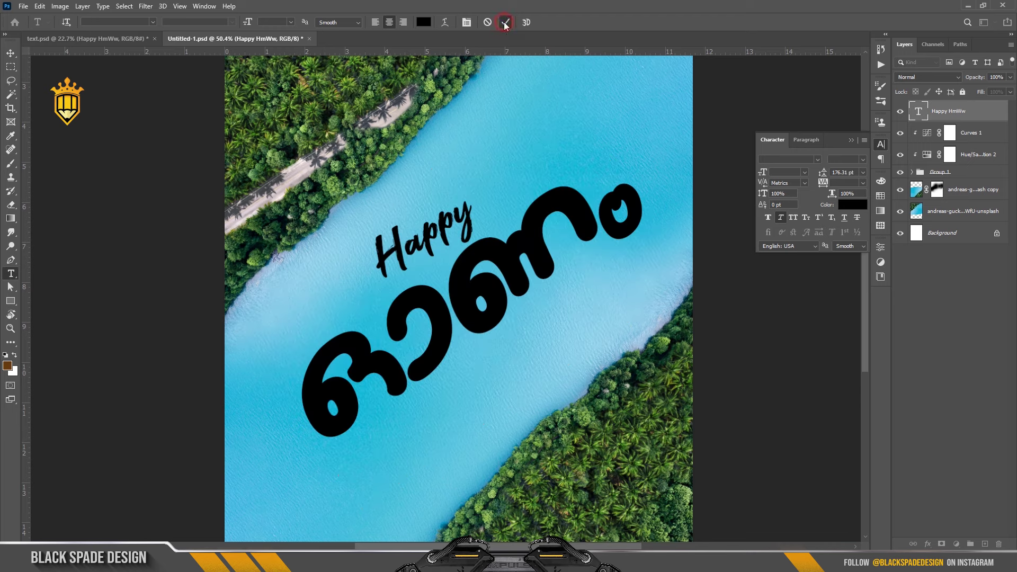
Move the Happy Onam text slightly lower in the river with the Move tool, then zoom to check.
key(v)
scroll(434, 322, up, 1)
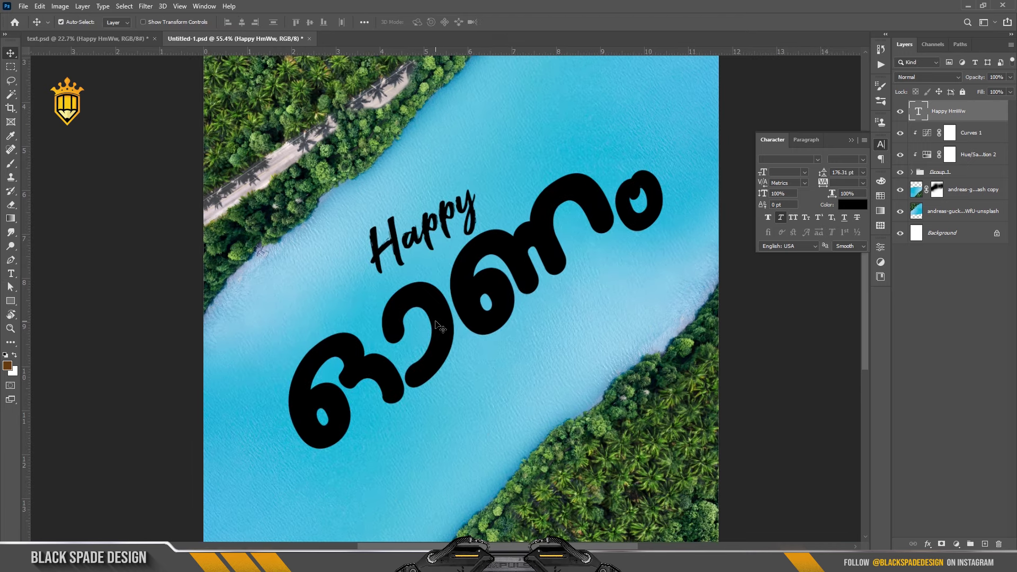
scroll(435, 324, down, 1)
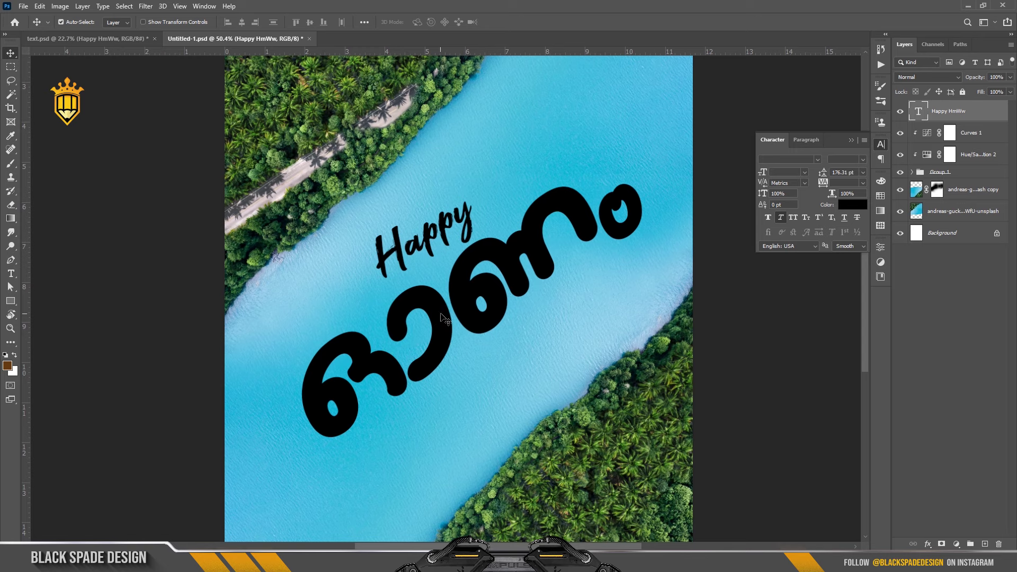
drag(440, 316, 437, 328)
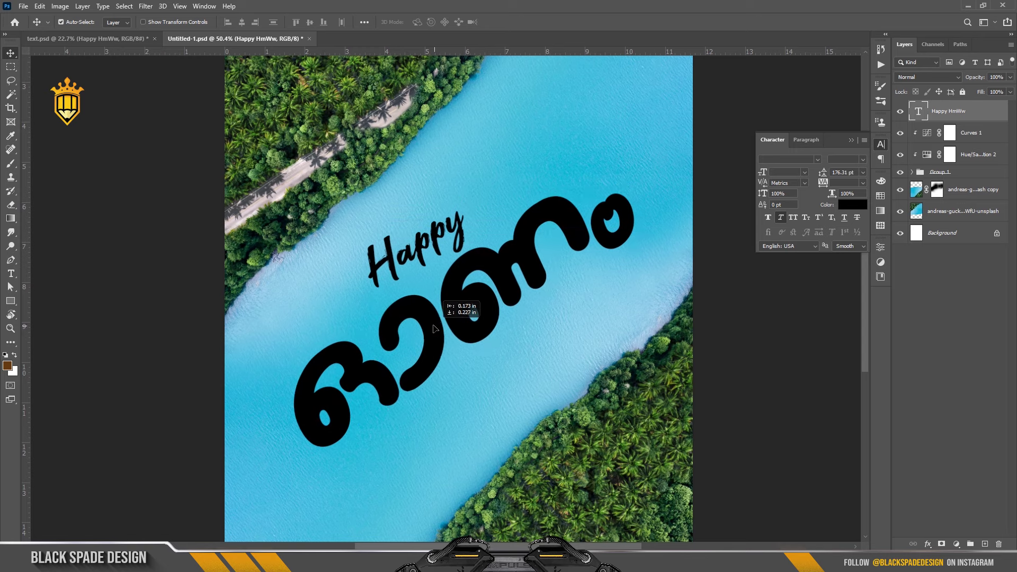
scroll(440, 328, down, 3)
scroll(476, 313, down, 4)
scroll(487, 306, up, 1)
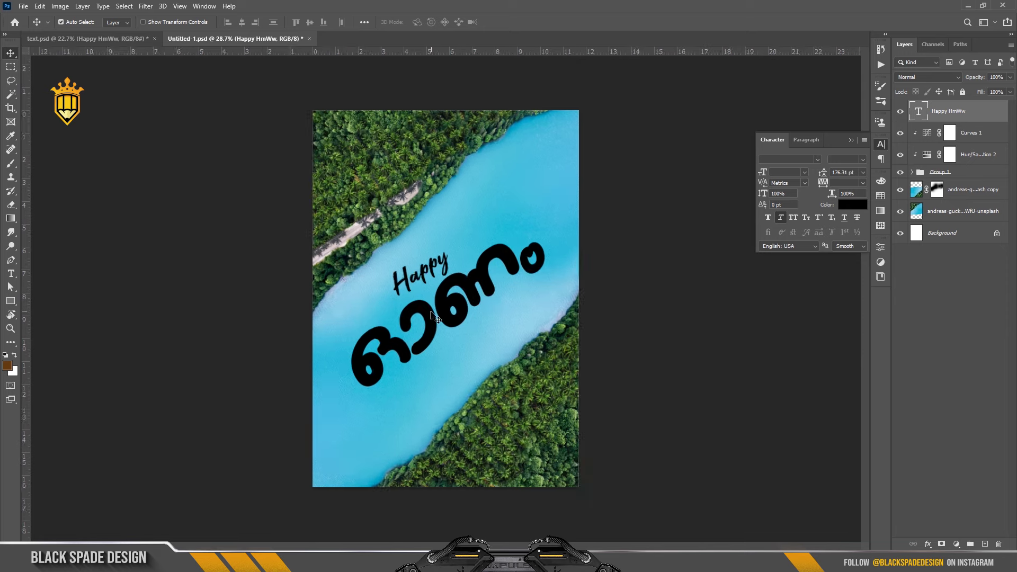
scroll(466, 305, up, 4)
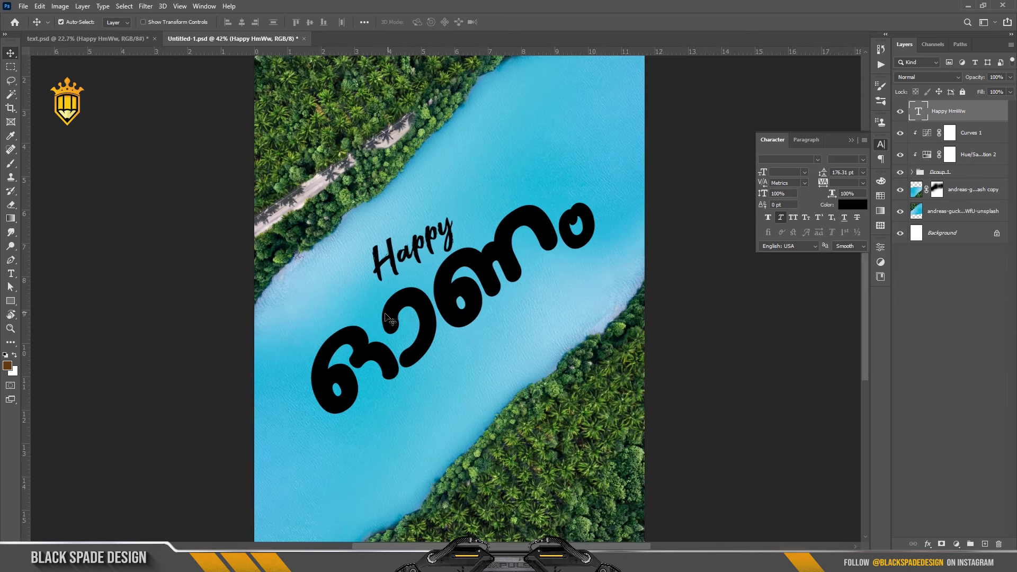
Place the Beach photo into the poster, enlarged to about a third and rotated about 30°.
click(266, 546)
mouse_move(236, 99)
mouse_down()
mouse_move(418, 404)
mouse_move(498, 333)
mouse_up()
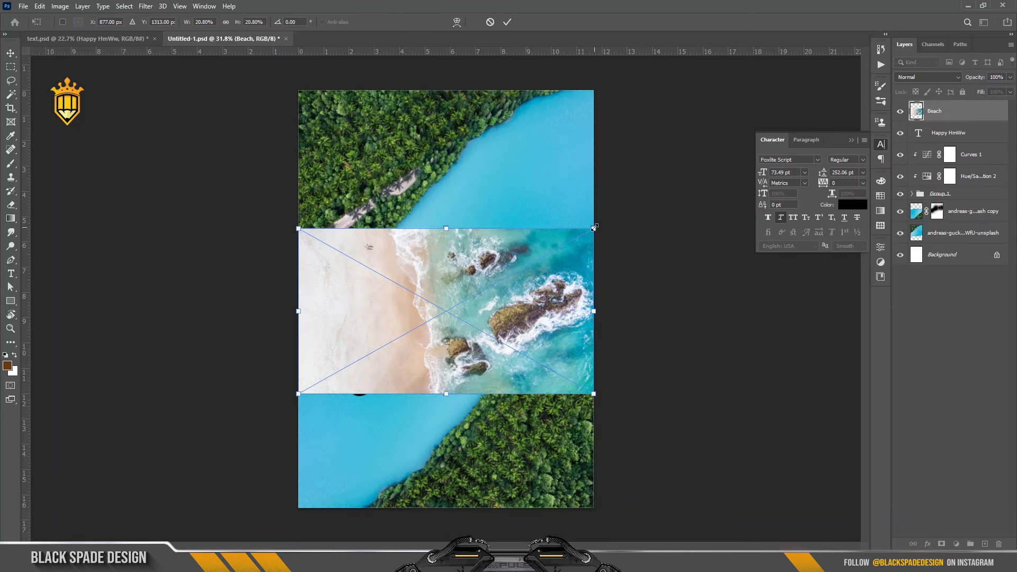
drag(594, 227, 683, 178)
drag(423, 286, 532, 285)
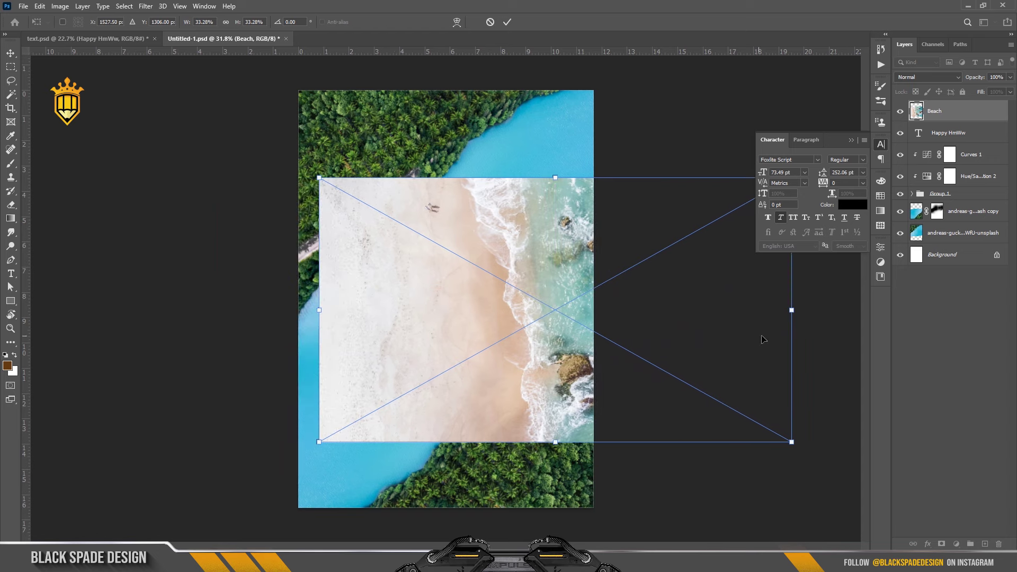
drag(816, 355, 776, 413)
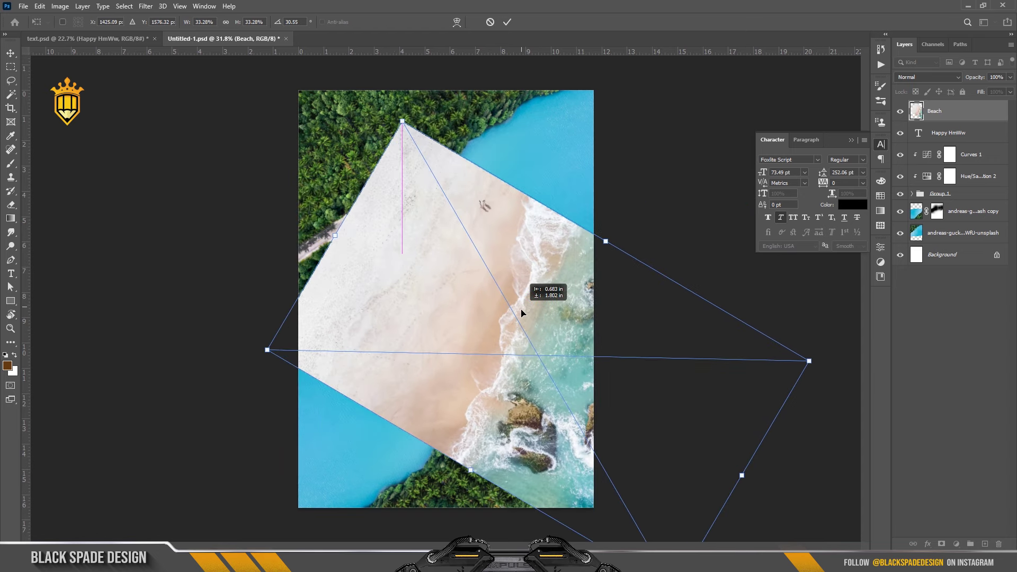
drag(535, 265, 522, 313)
key(Return)
Set the Beach layer to 80% opacity and clip it to the Happy Onam text.
scroll(388, 311, up, 3)
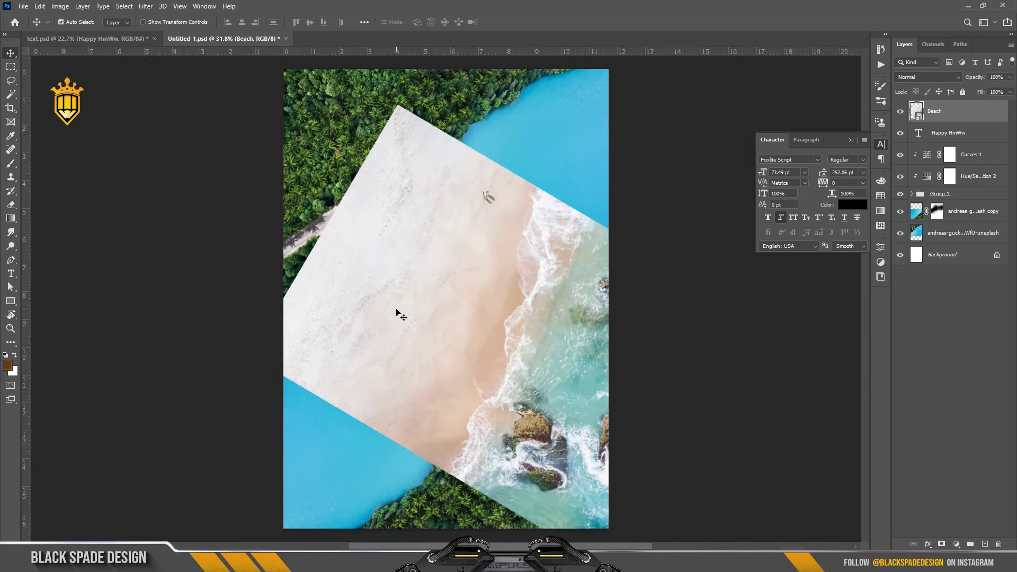
key(Return)
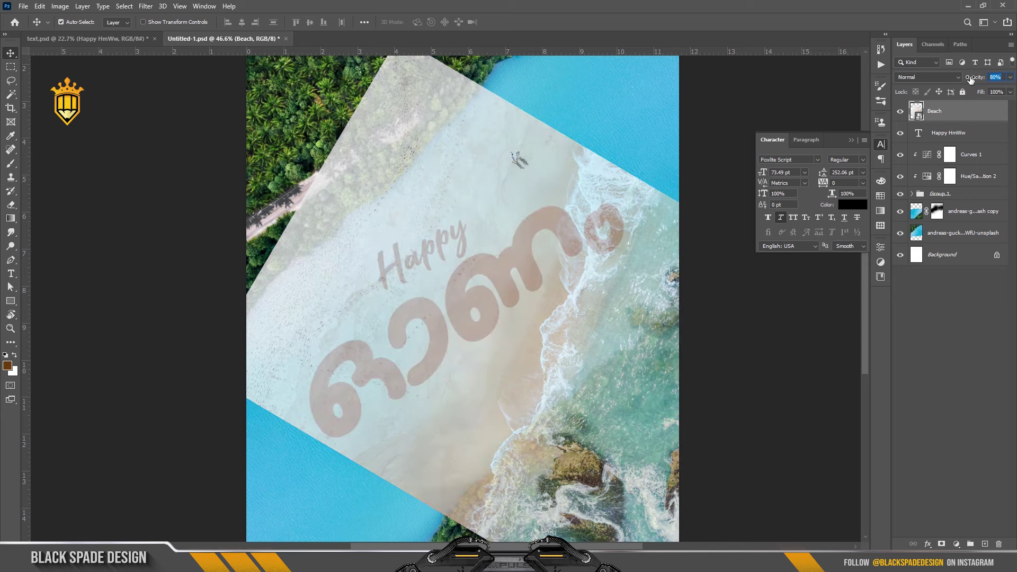
right_click(967, 109)
click(872, 329)
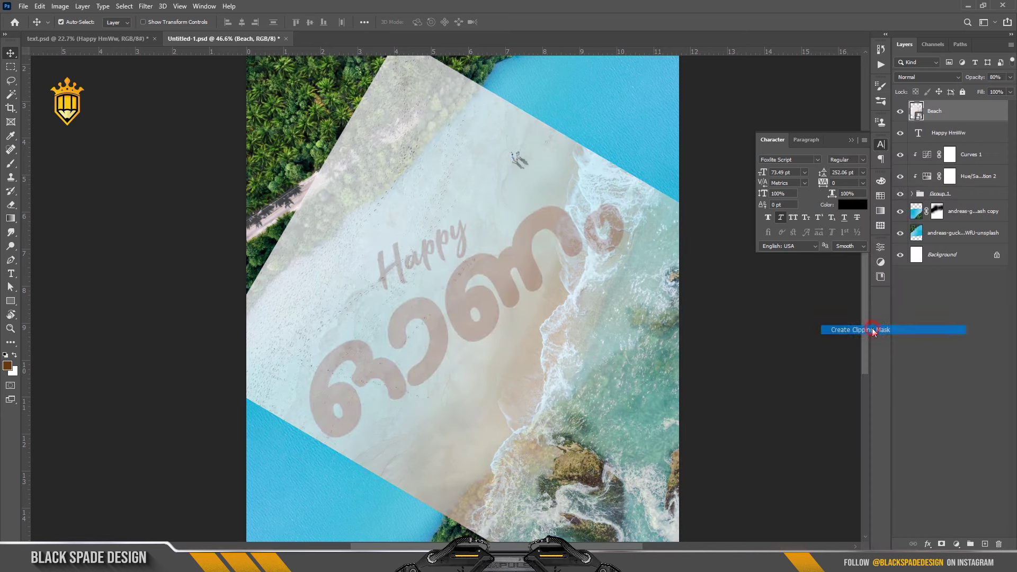
scroll(492, 310, up, 1)
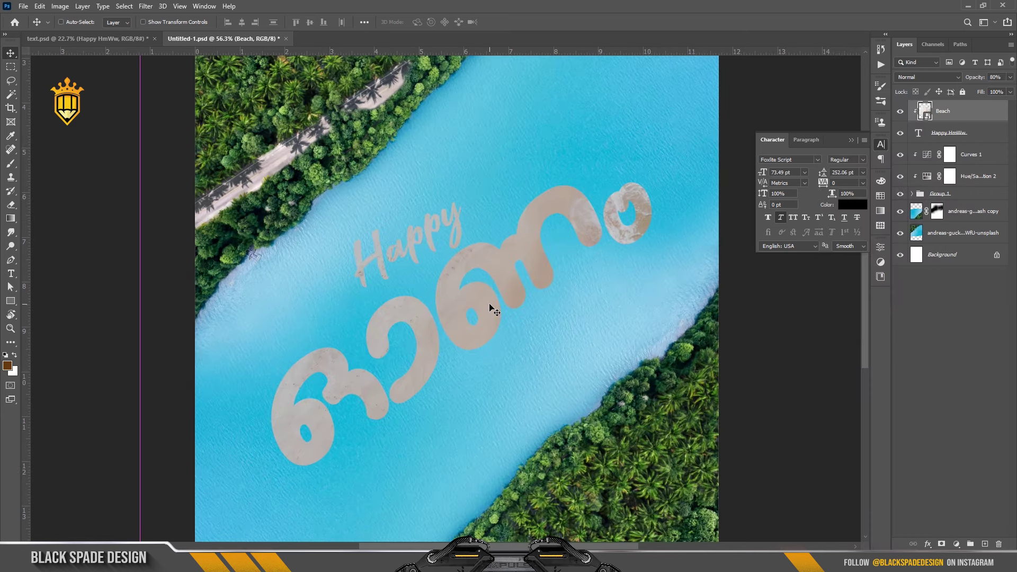
key(ctrl+t)
Move the beach image over the lettering, enlarge it slightly, and rotate it to match the letters.
scroll(447, 296, down, 2)
mouse_move(449, 289)
mouse_down()
mouse_move(475, 324)
mouse_move(510, 344)
mouse_up()
scroll(474, 338, up, 2)
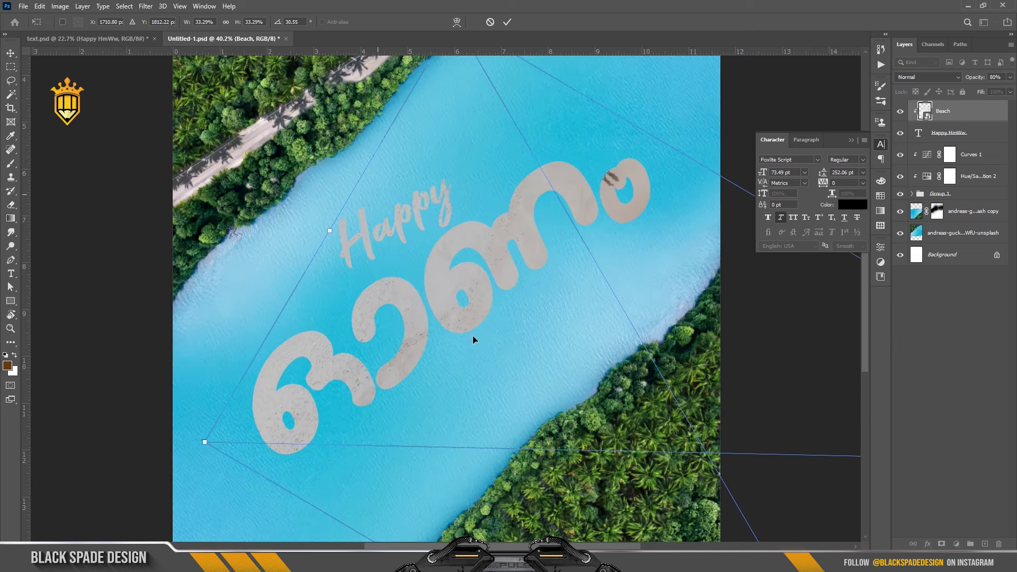
scroll(472, 339, down, 1)
scroll(469, 333, down, 1)
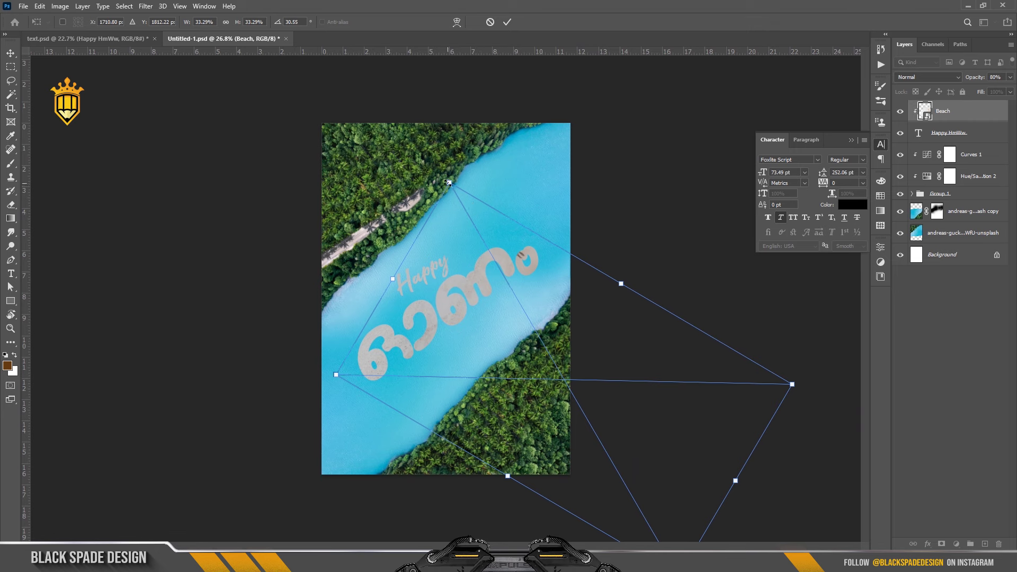
drag(449, 182, 454, 163)
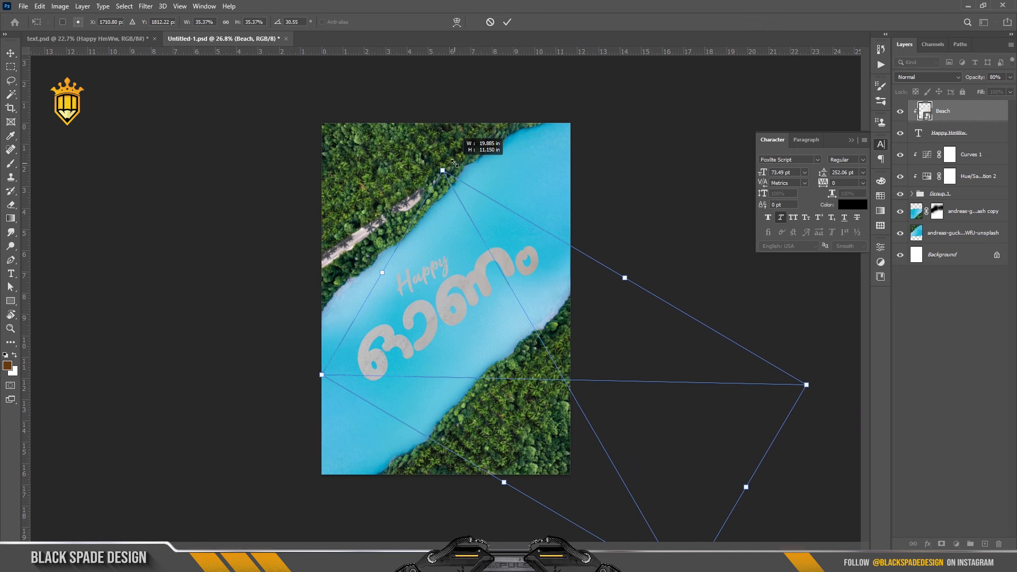
drag(745, 272, 757, 296)
mouse_move(451, 281)
mouse_down()
mouse_move(453, 318)
mouse_move(445, 316)
mouse_up()
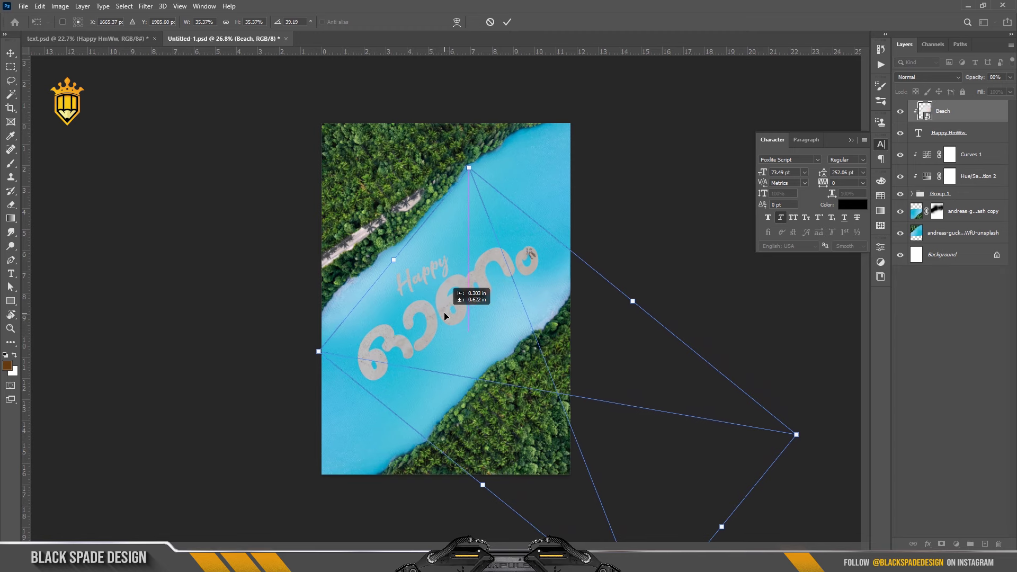
Commit the beach transformation and pan across the lettering to check the sand fill.
scroll(416, 317, up, 2)
scroll(416, 317, up, 2)
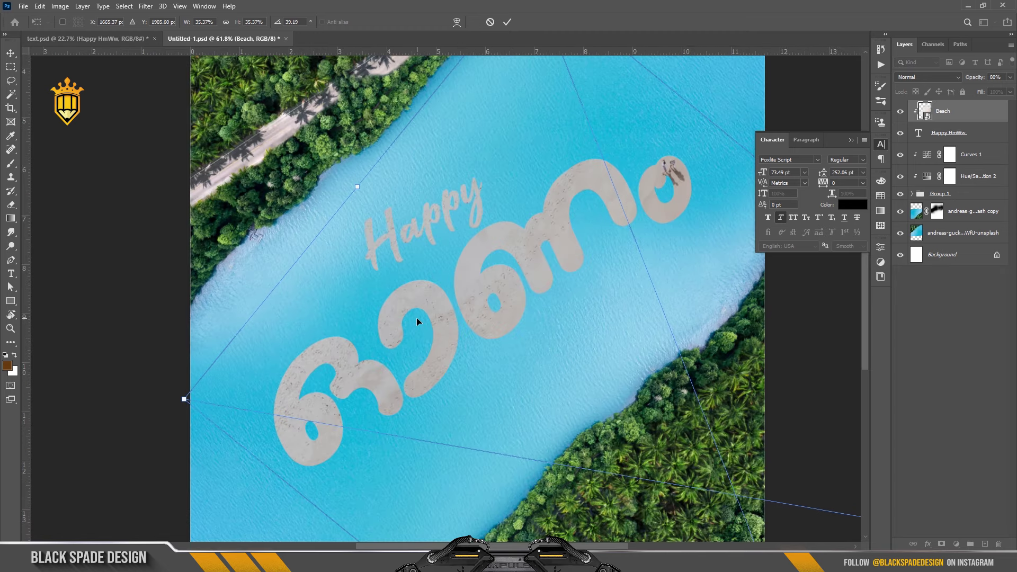
scroll(416, 317, down, 1)
key(Return)
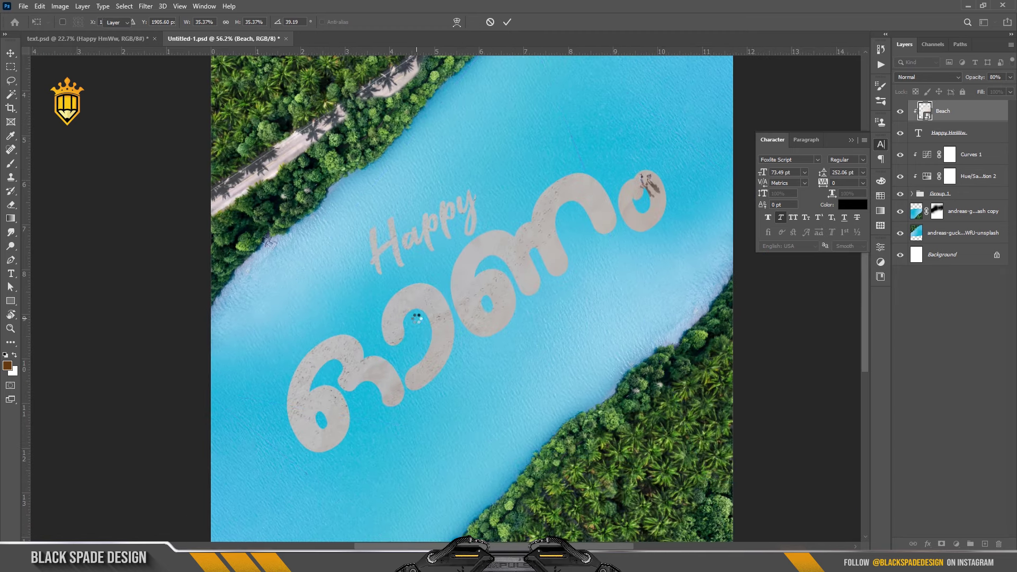
scroll(428, 288, down, 1)
scroll(406, 341, up, 2)
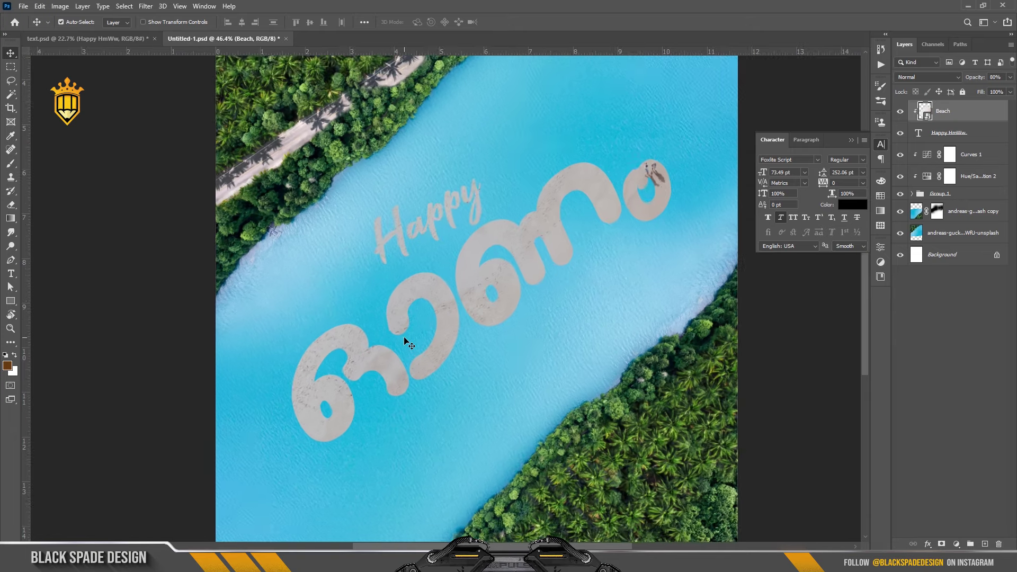
scroll(406, 340, up, 1)
scroll(413, 339, up, 1)
drag(416, 338, 398, 328)
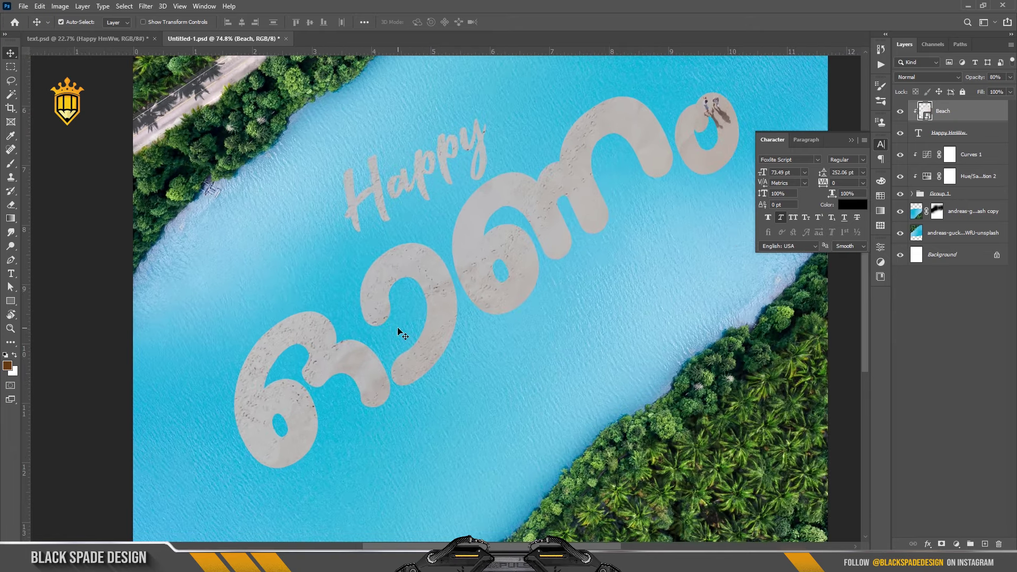
scroll(399, 331, down, 1)
scroll(418, 327, down, 1)
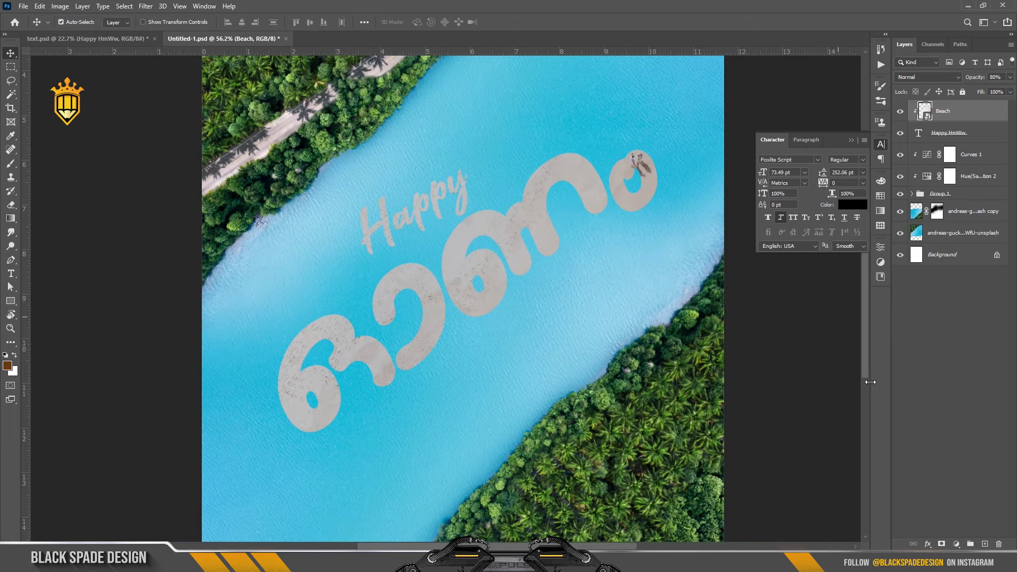
Apply a warming Color Balance and a Curves black-point boost to the beach sand.
key(ctrl+b)
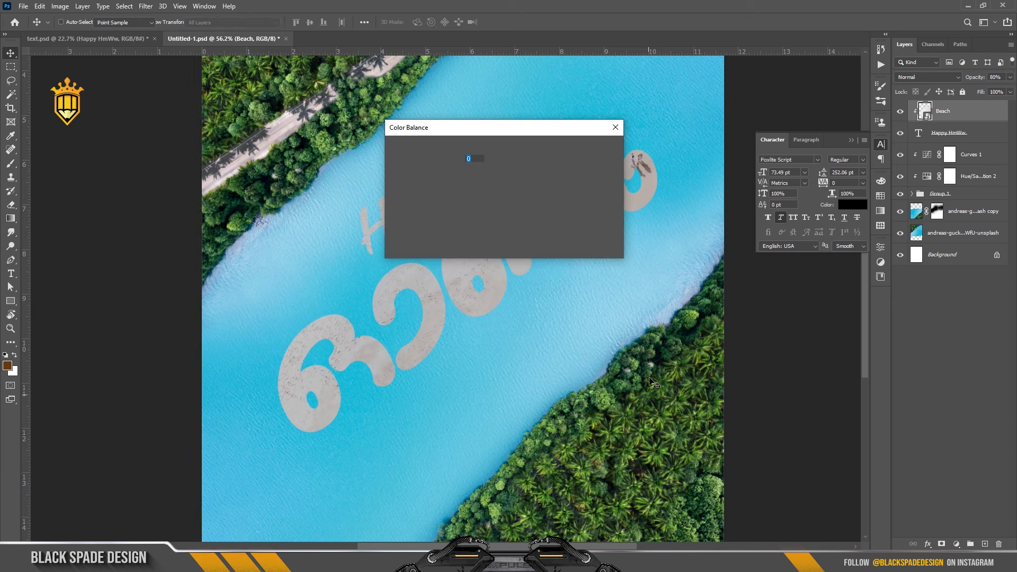
drag(470, 130, 584, 182)
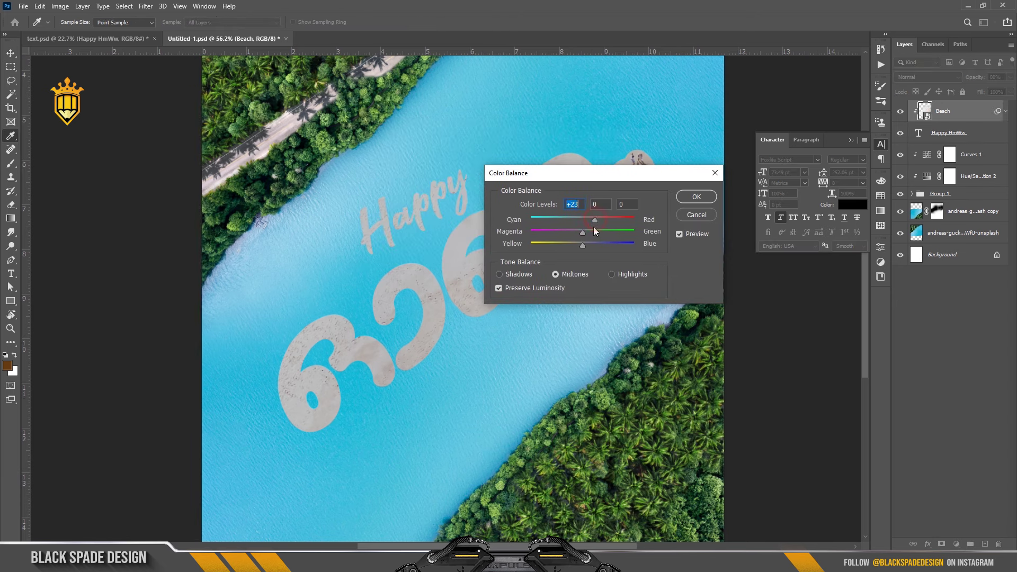
click(696, 196)
key(ctrl+m)
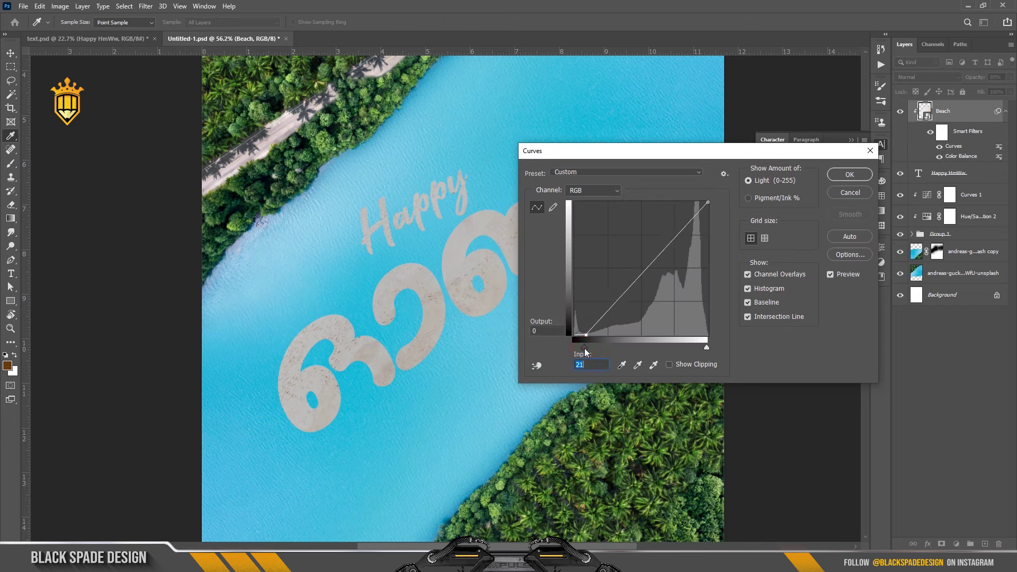
drag(583, 348, 587, 348)
click(848, 175)
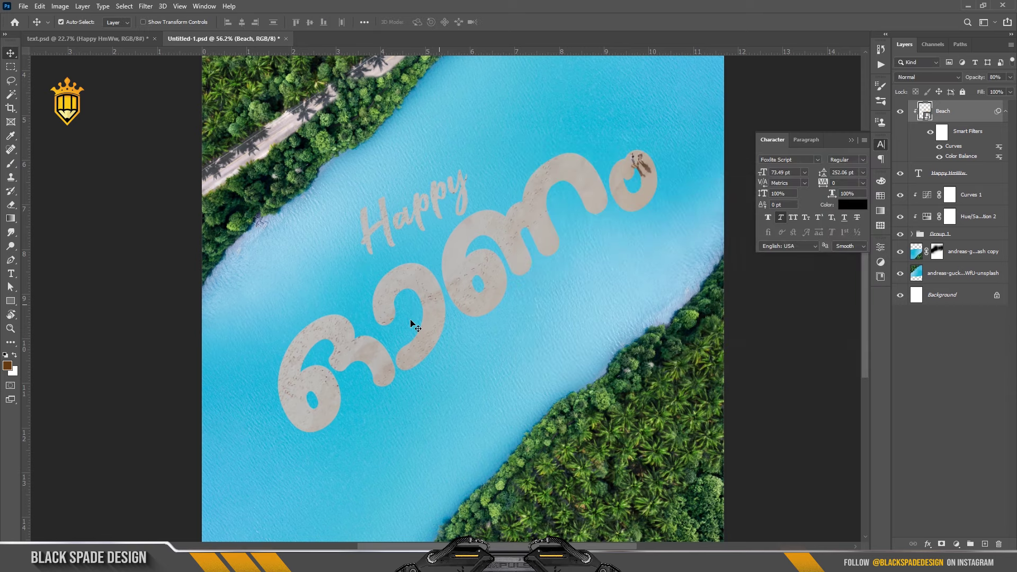
scroll(418, 322, up, 1)
scroll(435, 320, up, 1)
drag(442, 316, 464, 318)
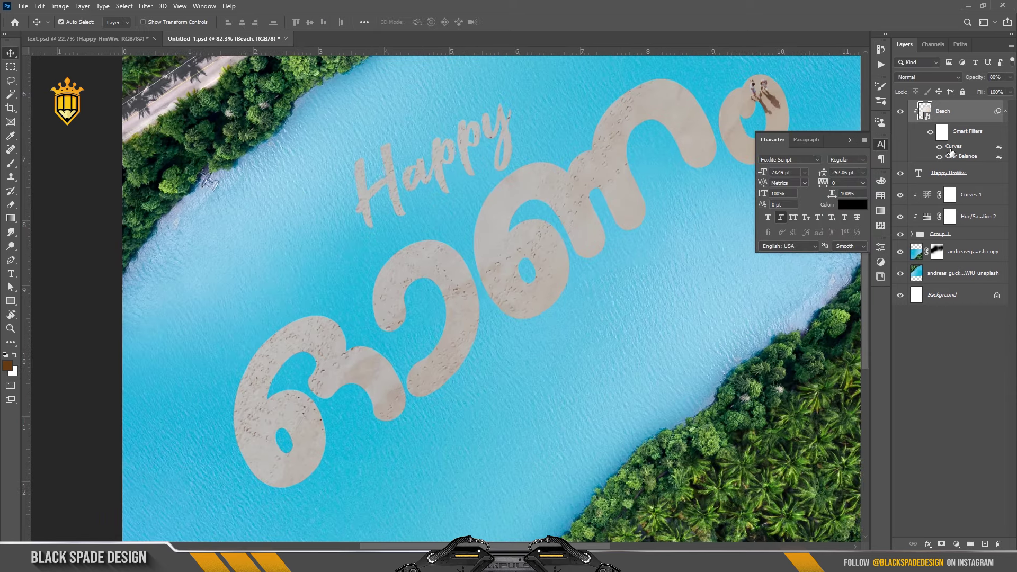
Reopen the Color Balance smart filter and lower Cyan-Red to +46.
double_click(962, 158)
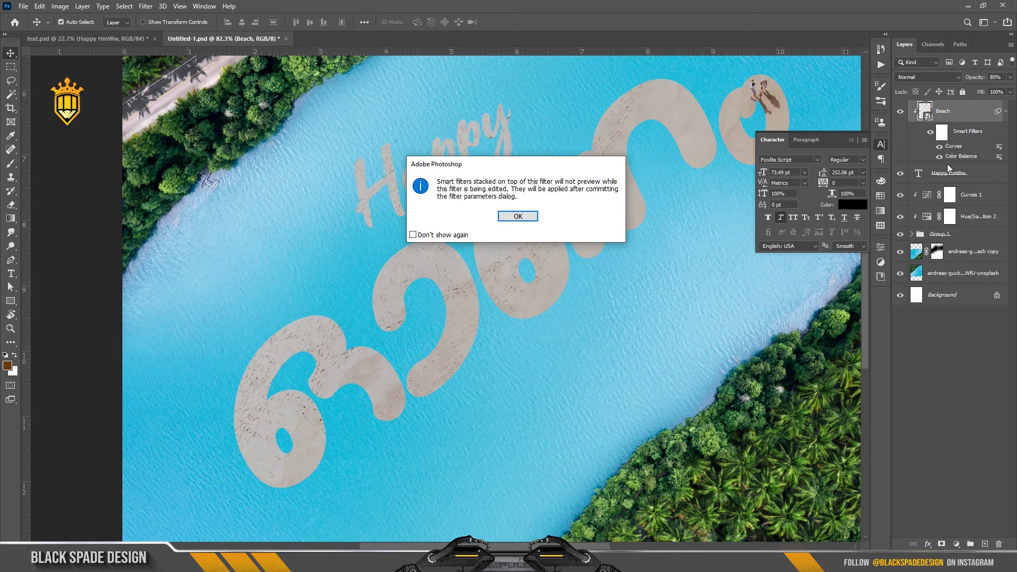
click(531, 217)
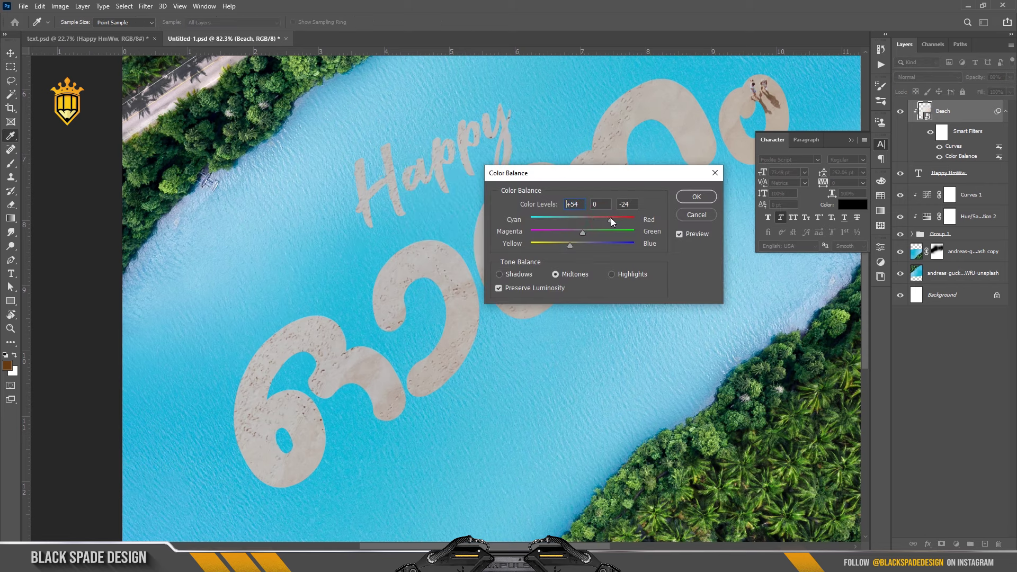
click(607, 219)
click(692, 197)
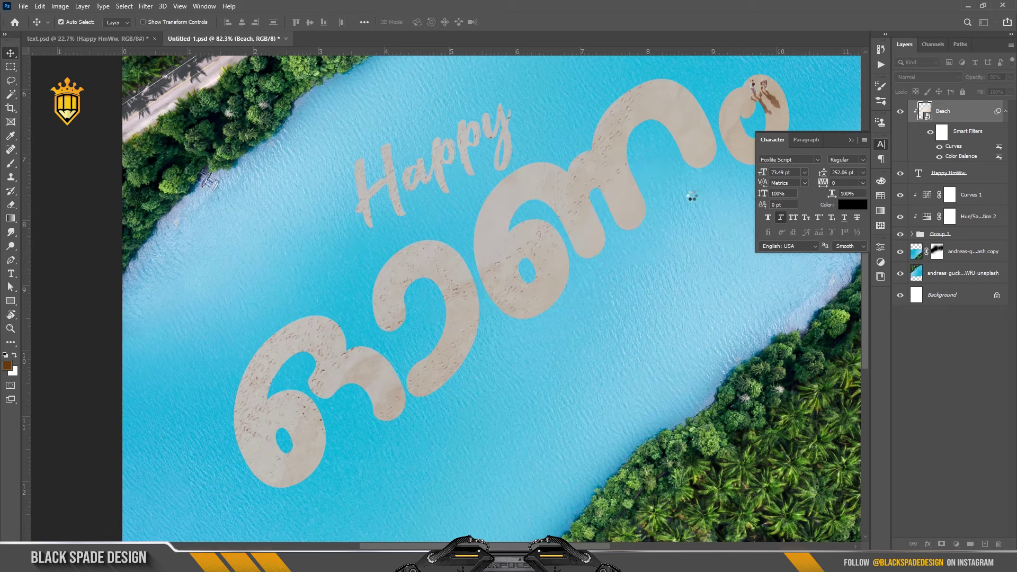
scroll(503, 212, down, 3)
scroll(448, 254, up, 2)
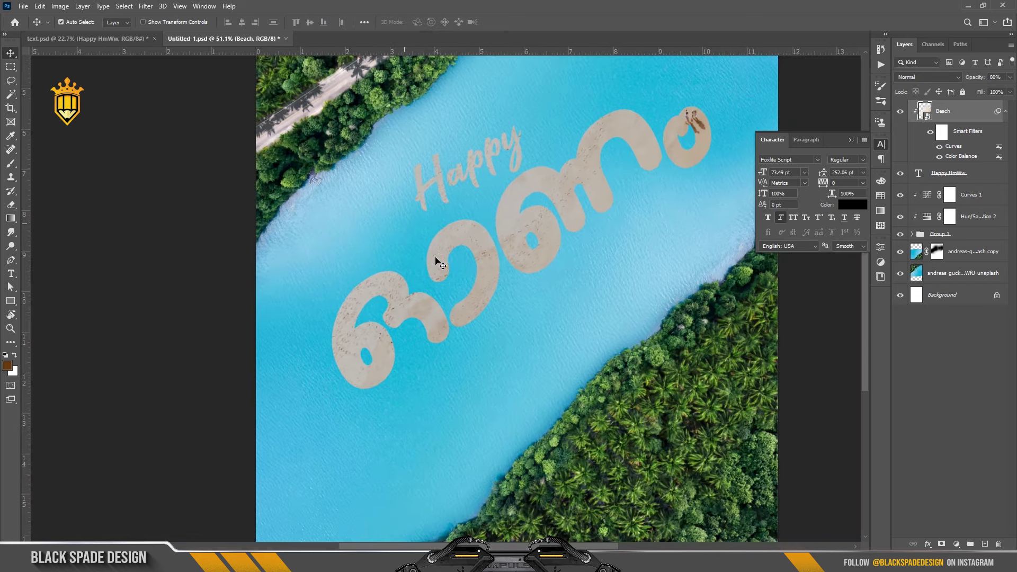
drag(439, 255, 416, 286)
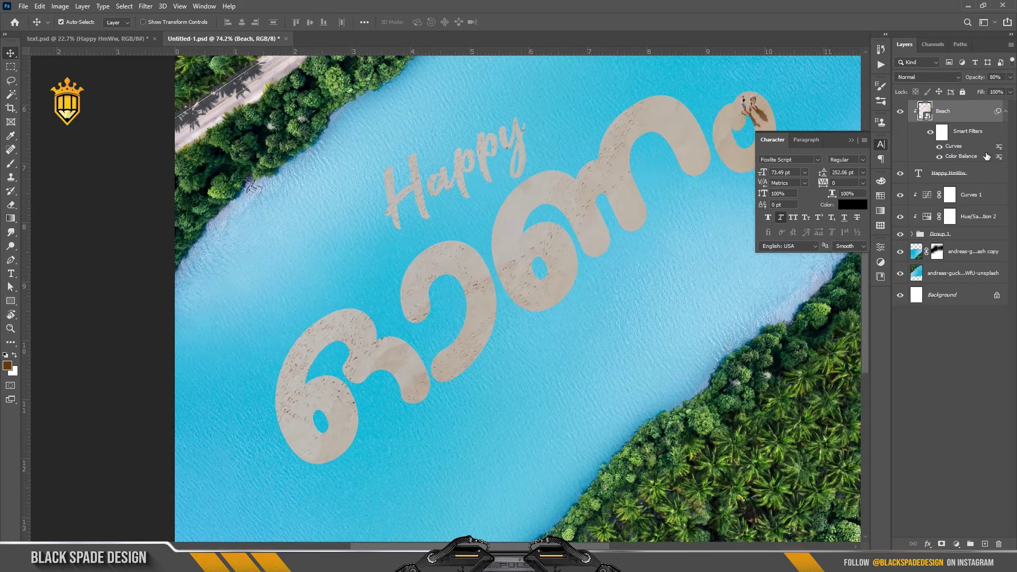
click(1003, 121)
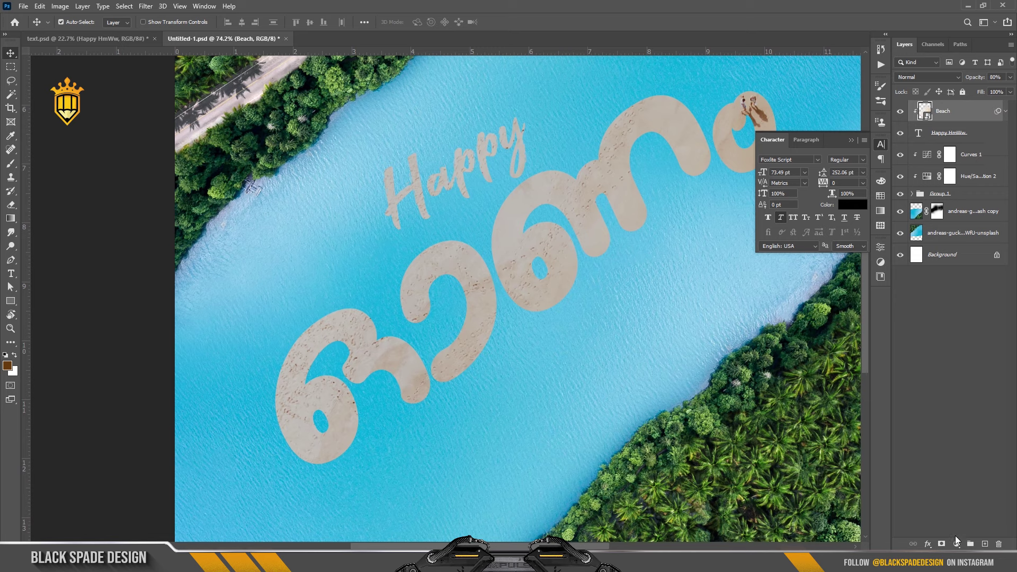
Add a Curves 2 adjustment darkening the sand midtones, then invert its mask to hide it.
click(957, 540)
click(953, 410)
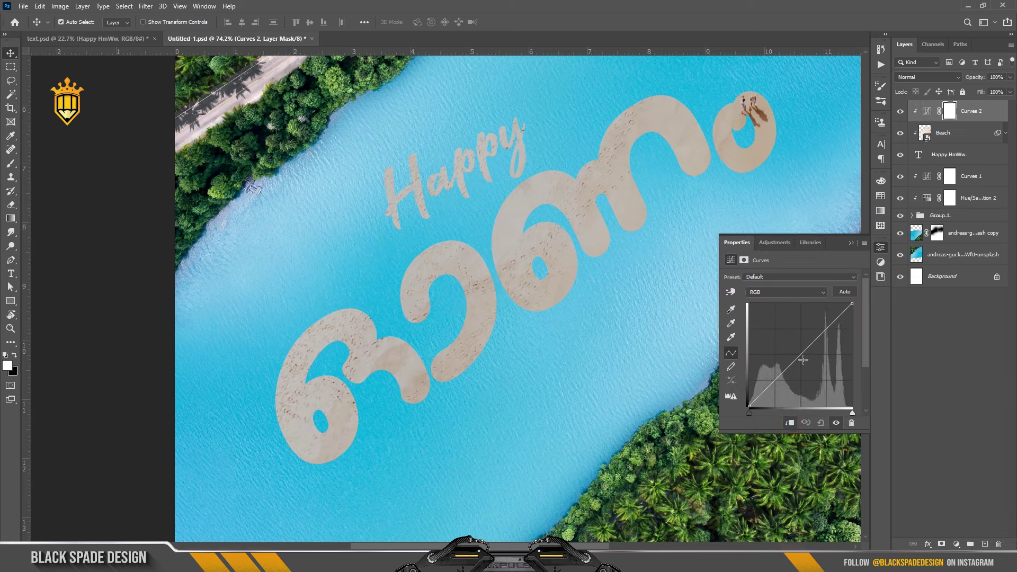
drag(804, 356, 807, 358)
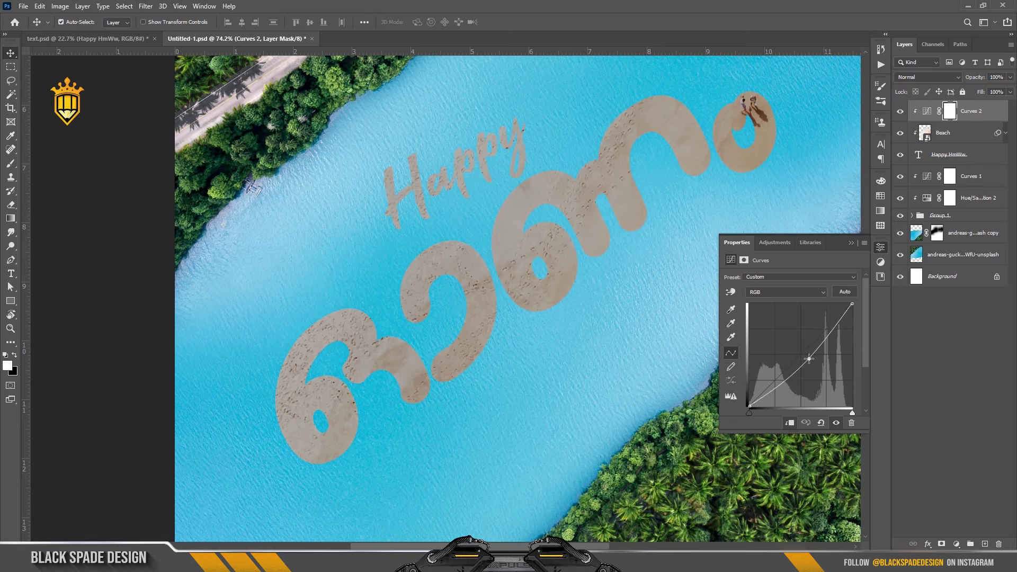
click(851, 245)
key(ctrl+i)
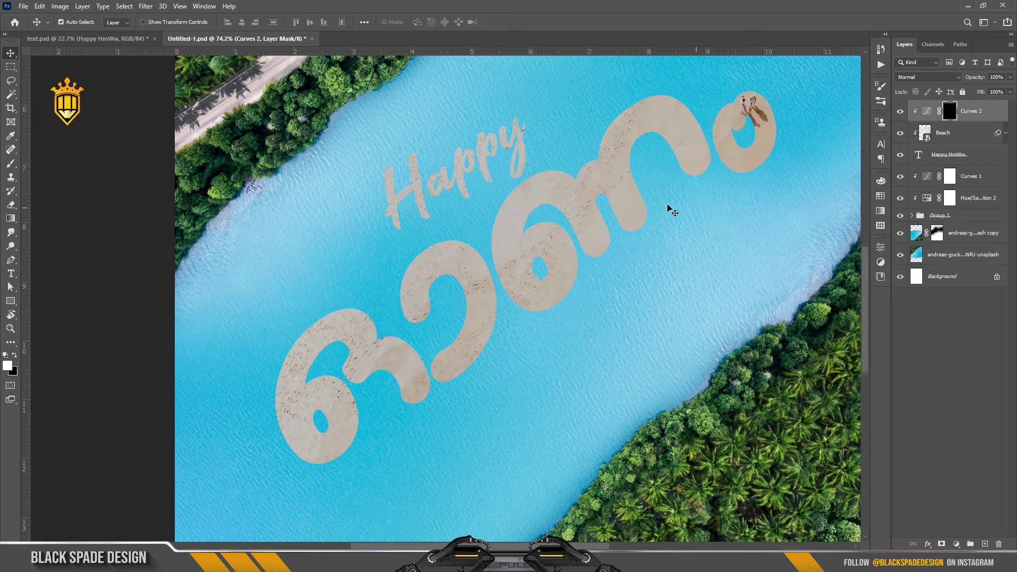
Brush the Curves 2 mask to darken edges of the first, 3-shaped, 6-shaped and curled letters.
scroll(409, 329, up, 2)
scroll(465, 313, up, 1)
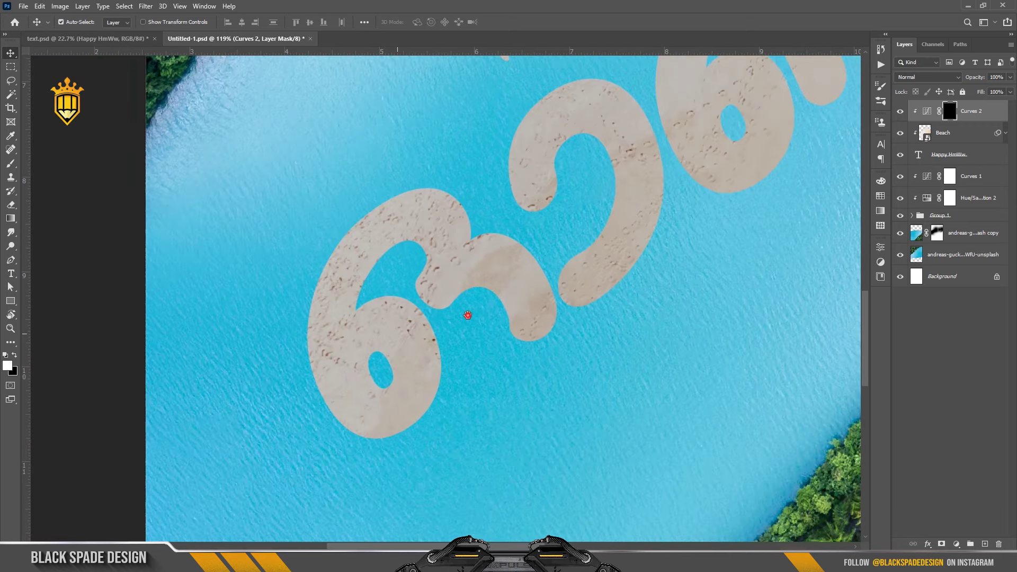
scroll(464, 310, up, 1)
key(b)
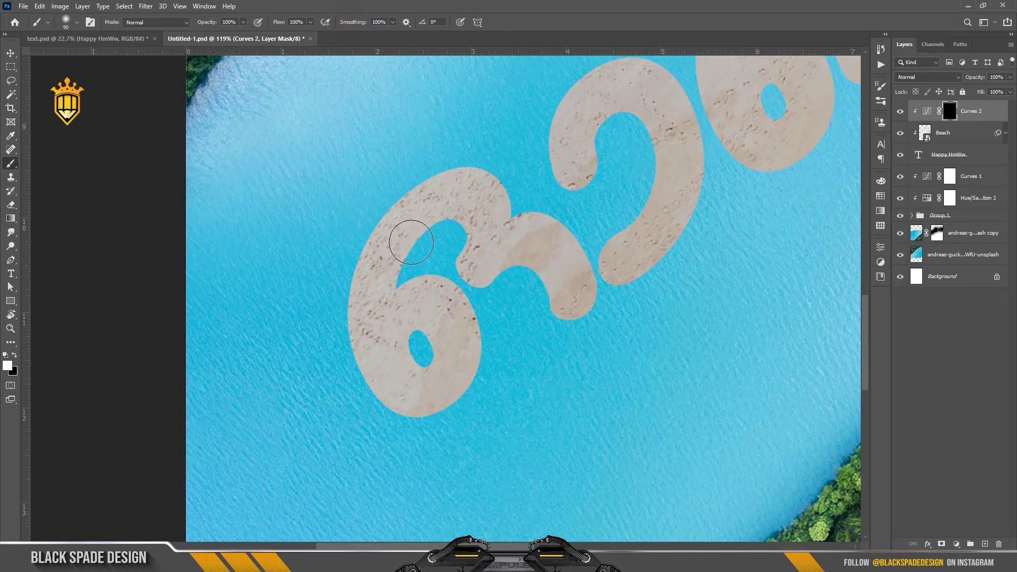
scroll(392, 403, up, 1)
scroll(381, 407, up, 2)
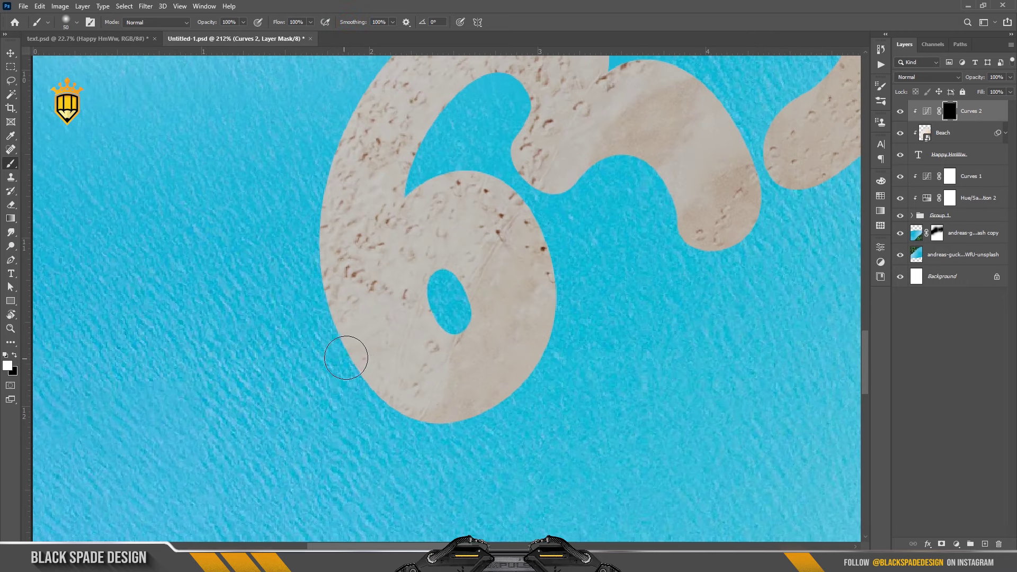
mouse_move(345, 357)
mouse_down()
mouse_move(365, 381)
mouse_move(451, 415)
mouse_move(541, 377)
mouse_move(566, 332)
mouse_move(556, 231)
mouse_move(530, 180)
mouse_move(454, 154)
mouse_move(419, 175)
mouse_up()
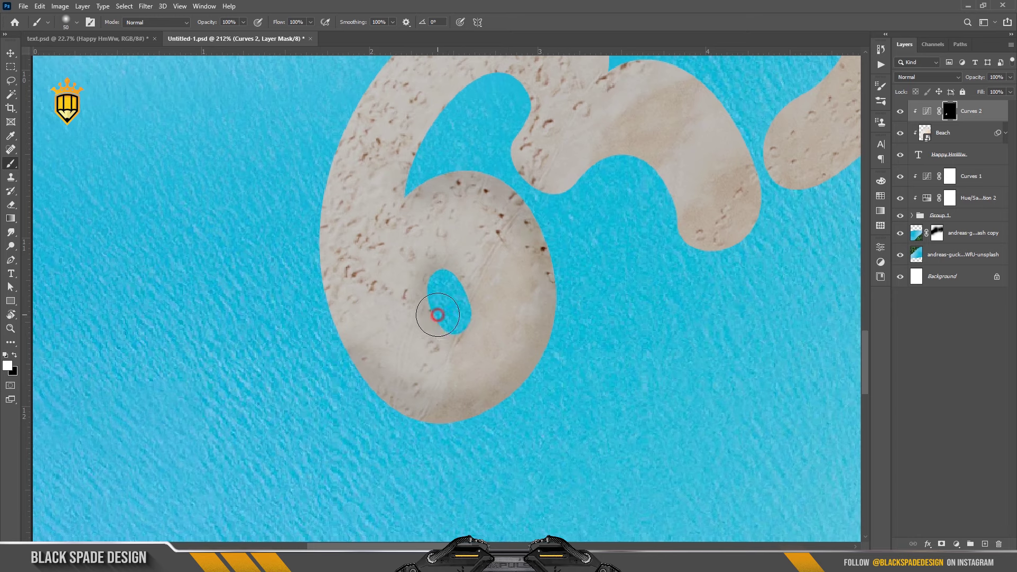
scroll(397, 508, down, 3)
mouse_move(396, 508)
mouse_down()
mouse_move(373, 411)
mouse_move(402, 309)
mouse_move(491, 219)
mouse_move(578, 255)
mouse_up()
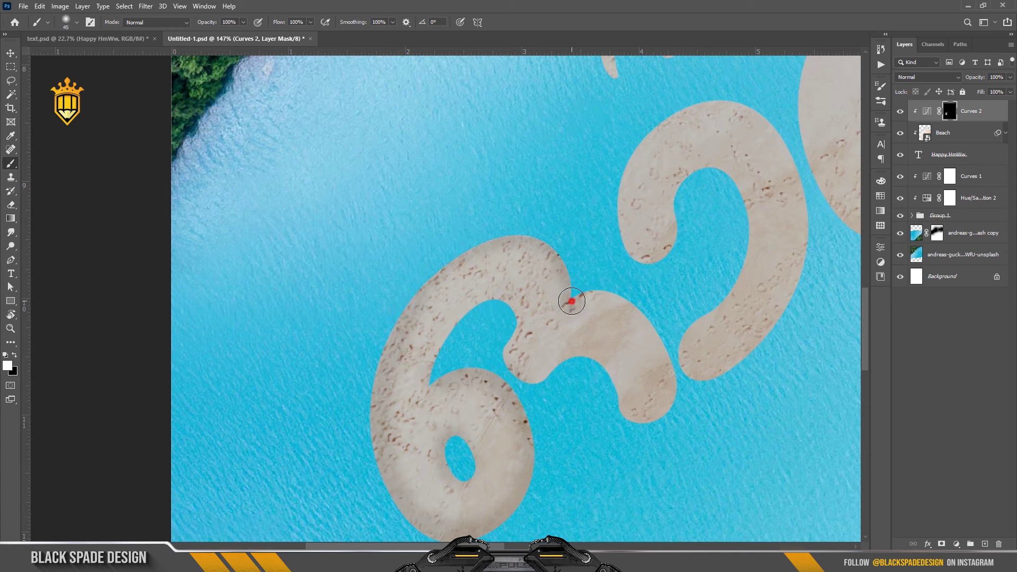
mouse_move(653, 309)
mouse_down()
mouse_move(680, 400)
mouse_move(614, 411)
mouse_up()
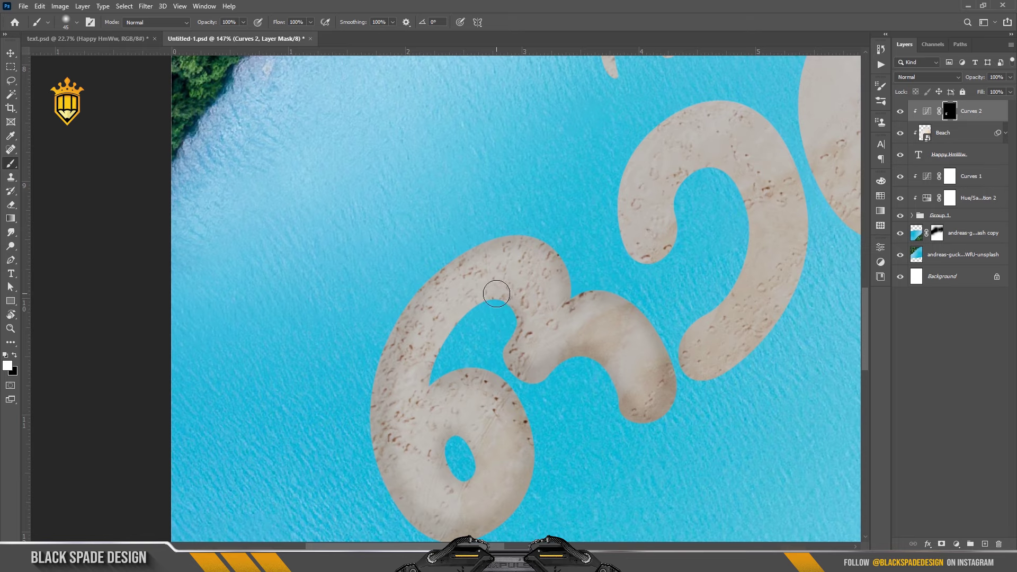
mouse_move(496, 294)
mouse_down()
mouse_move(425, 386)
mouse_move(517, 351)
mouse_move(453, 338)
mouse_move(447, 379)
mouse_up()
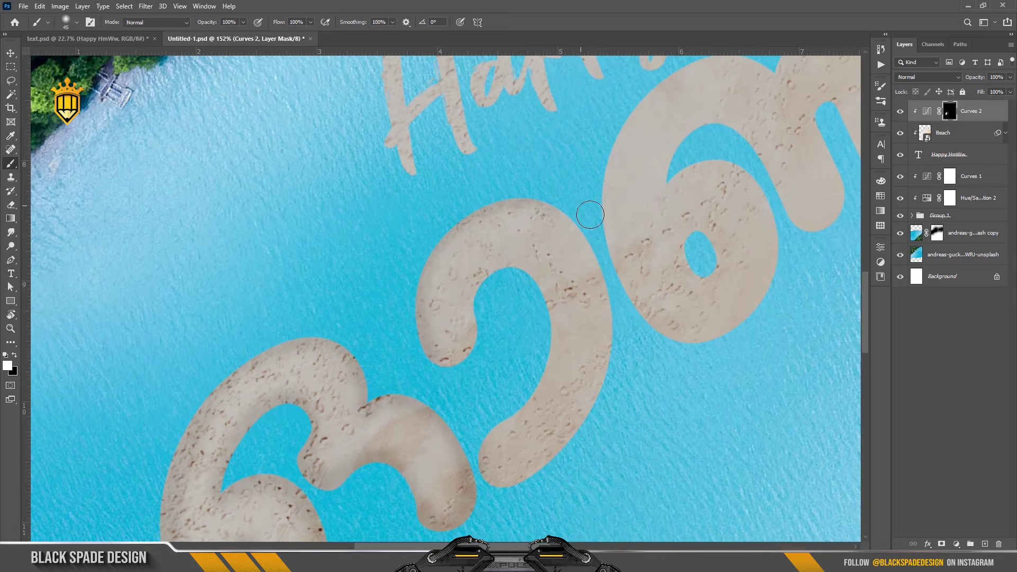
mouse_move(590, 214)
mouse_down()
mouse_move(617, 334)
mouse_move(554, 460)
mouse_move(457, 481)
mouse_up()
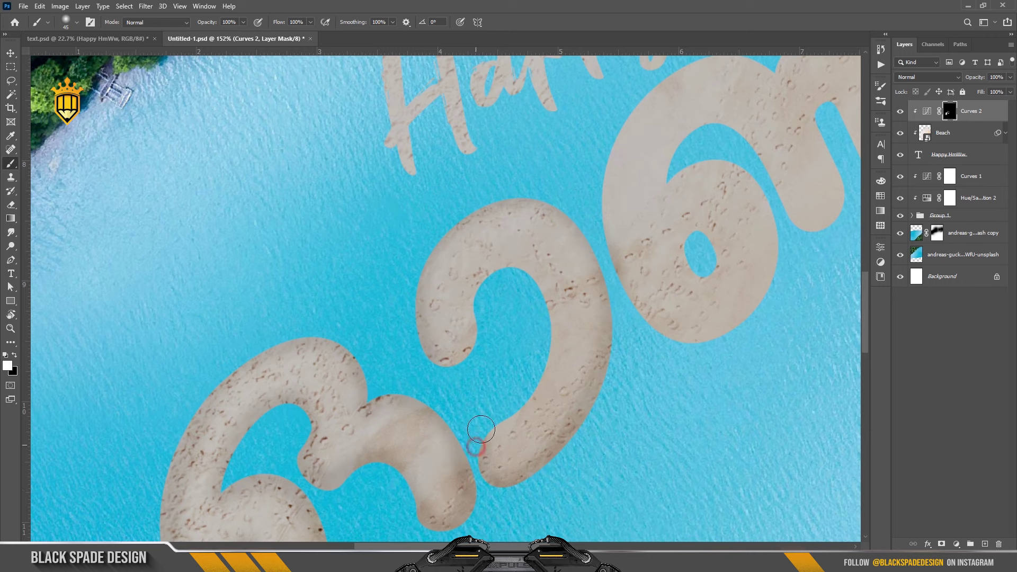
mouse_move(553, 345)
mouse_down()
mouse_move(526, 256)
mouse_move(465, 311)
mouse_move(406, 340)
mouse_move(510, 332)
mouse_move(610, 404)
mouse_move(678, 316)
mouse_move(642, 224)
mouse_move(572, 231)
mouse_up()
Darken the outer edge of the 6-shaped letter, other sand edges, and the ring-shaped island.
scroll(628, 298, up, 2)
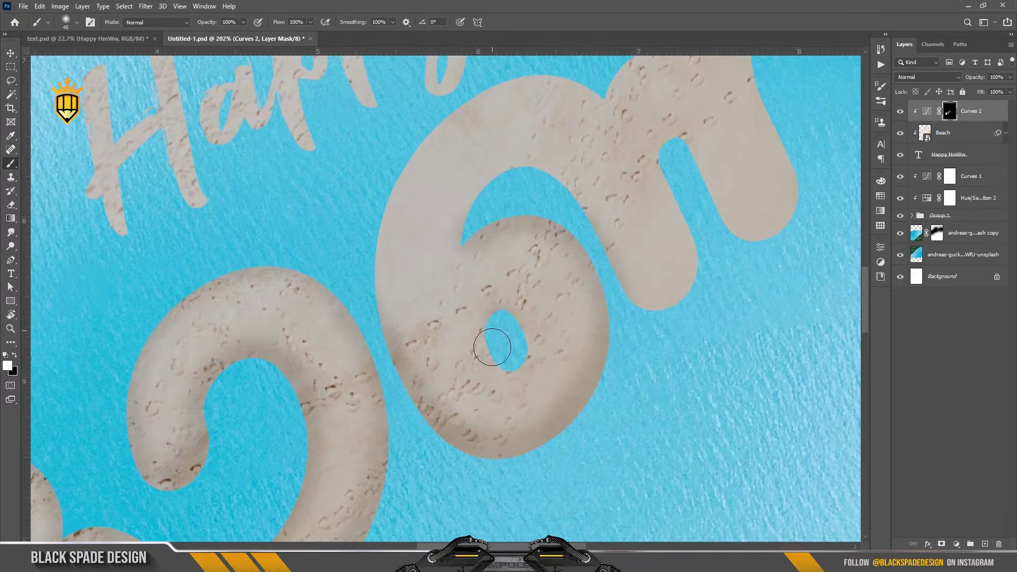
drag(381, 329, 408, 390)
mouse_move(408, 402)
mouse_down()
mouse_move(408, 261)
mouse_move(483, 171)
mouse_move(617, 132)
mouse_move(556, 342)
mouse_move(618, 238)
mouse_move(728, 94)
mouse_move(731, 166)
mouse_move(503, 184)
mouse_up()
mouse_move(597, 148)
mouse_down()
mouse_move(681, 302)
mouse_move(570, 314)
mouse_move(518, 209)
mouse_move(445, 272)
mouse_move(502, 424)
mouse_move(418, 475)
mouse_move(352, 368)
mouse_move(427, 519)
mouse_move(523, 315)
mouse_move(424, 327)
mouse_move(327, 186)
mouse_move(245, 245)
mouse_move(190, 191)
mouse_up()
scroll(520, 297, up, 1)
scroll(168, 370, down, 3)
scroll(466, 238, up, 3)
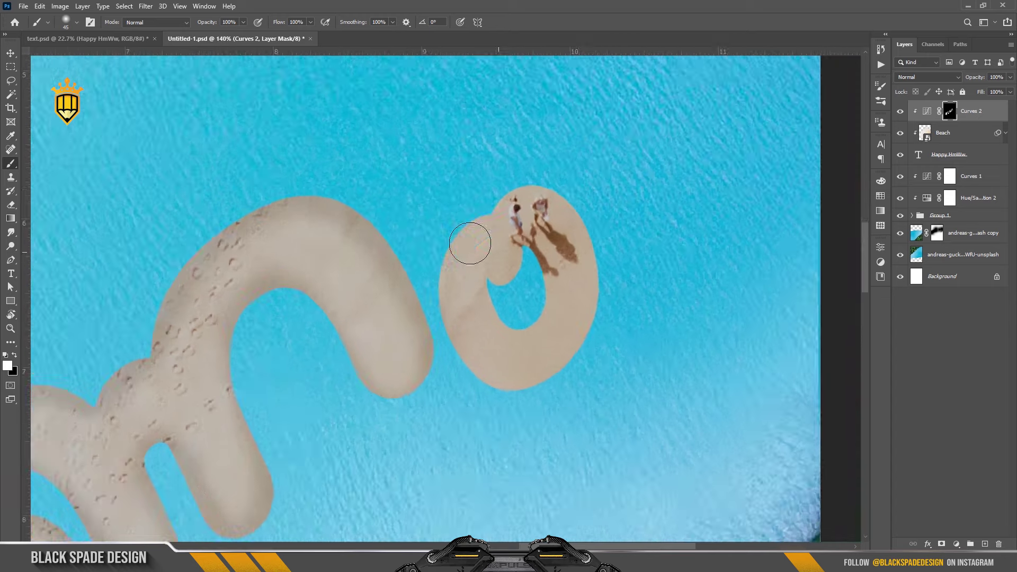
mouse_move(619, 209)
mouse_down()
mouse_move(597, 408)
mouse_move(438, 404)
mouse_move(452, 200)
mouse_move(555, 337)
mouse_up()
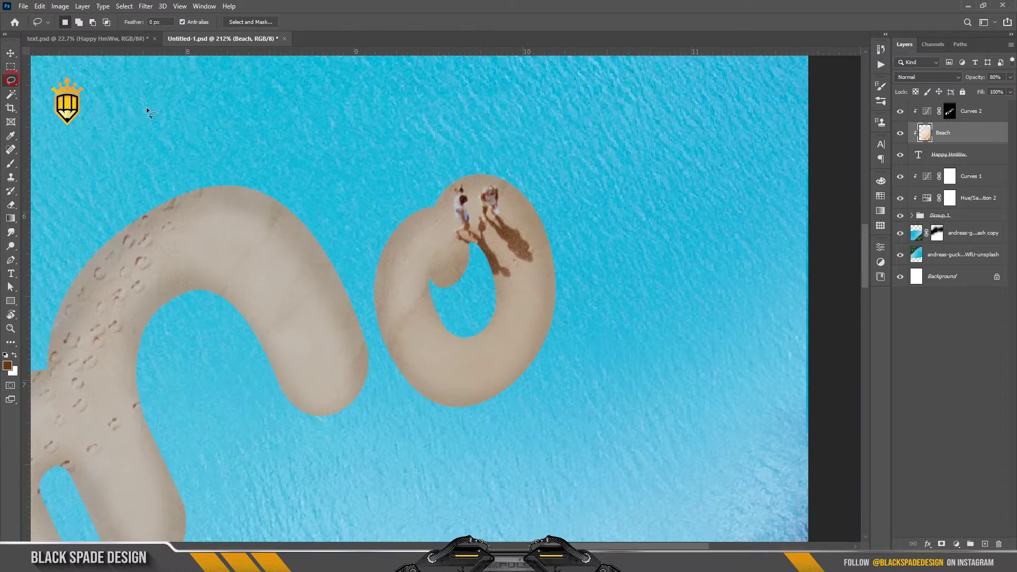
Lasso the two people on the ring island and remove them with Content-Aware Fill.
drag(413, 237, 455, 160)
key(shift+BackSpace)
key(Return)
key(ctrl+d)
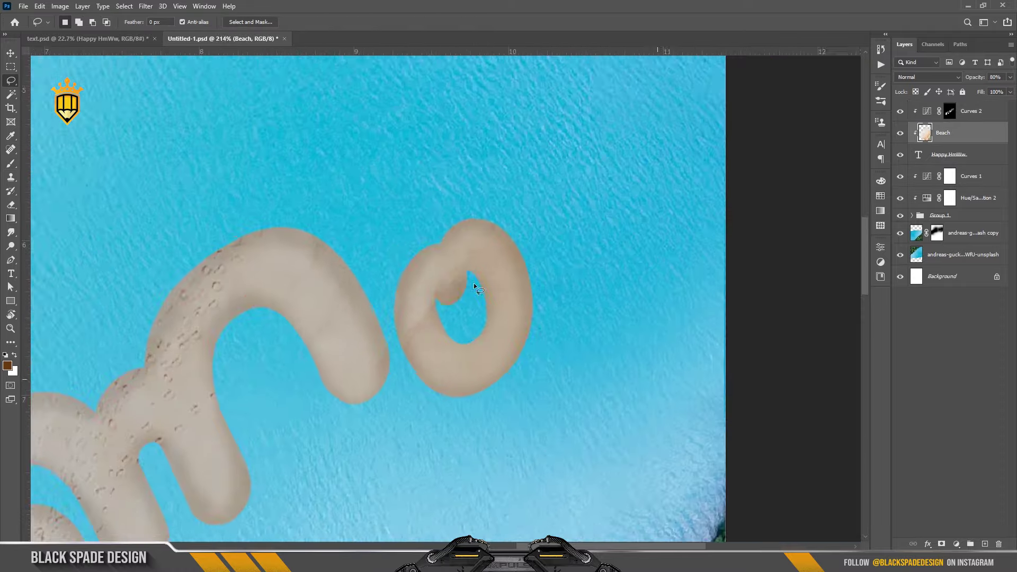
scroll(393, 279, down, 5)
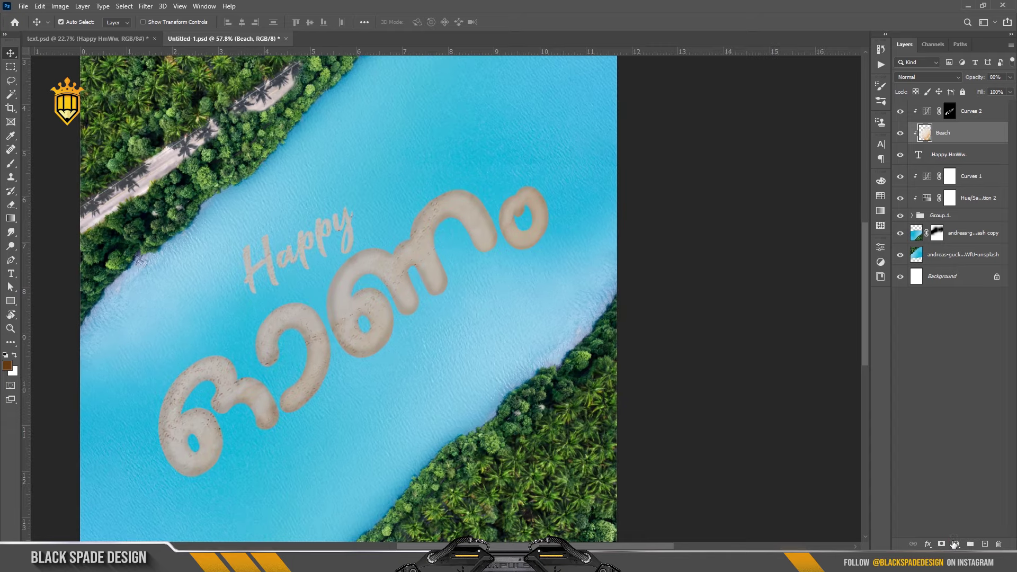
Add a Levels adjustment above the Beach layer and invert its mask to hide it.
click(956, 544)
click(948, 399)
click(851, 242)
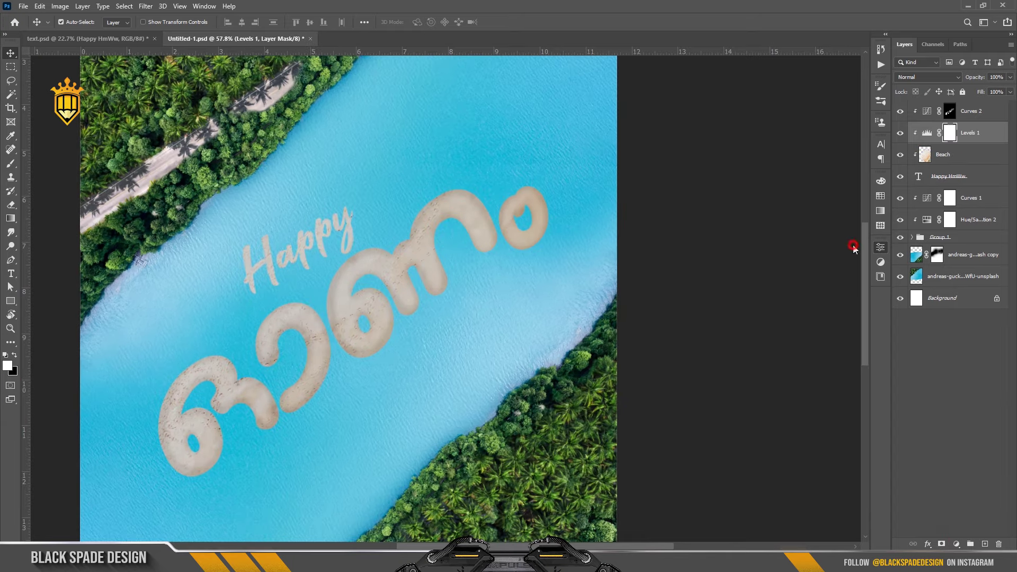
scroll(314, 368, up, 1)
key(ctrl+i)
Paint the Levels mask white along the 6, 3 and large letters.
scroll(221, 369, up, 2)
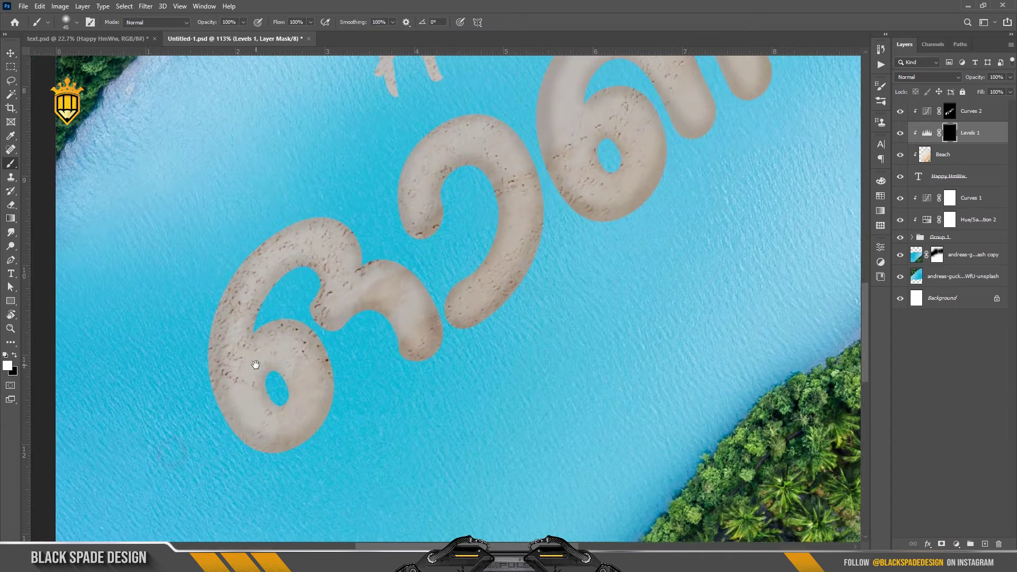
scroll(256, 363, up, 1)
key(b)
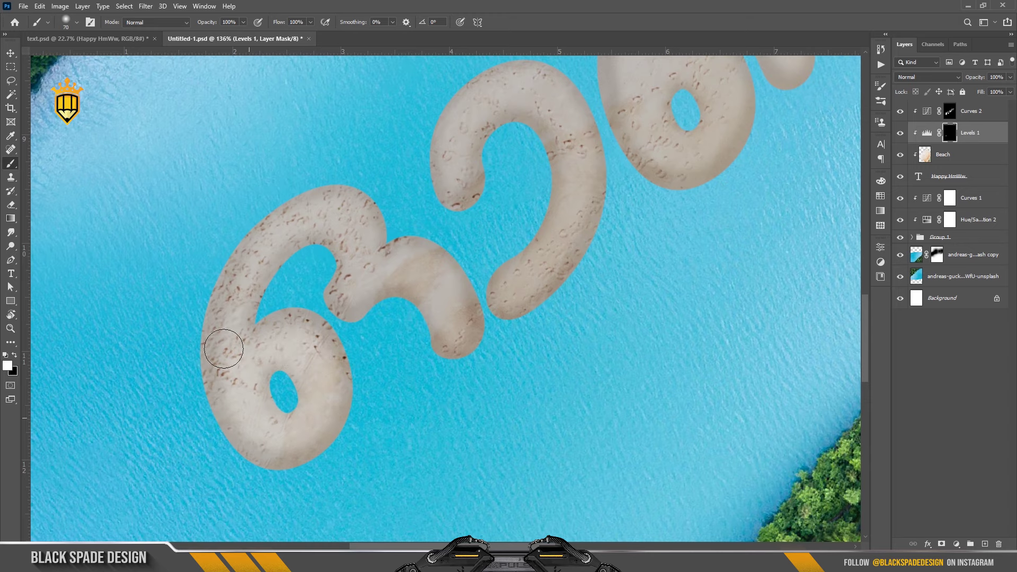
drag(307, 355, 456, 318)
scroll(504, 236, up, 3)
key(bracketleft)
drag(503, 236, 561, 339)
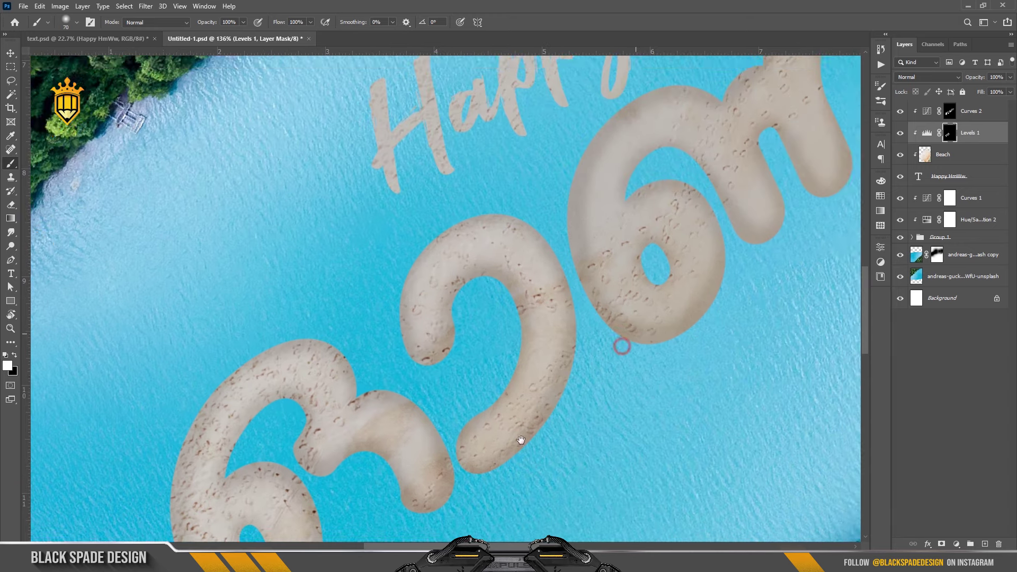
scroll(621, 345, up, 3)
mouse_move(582, 413)
mouse_down()
mouse_move(519, 313)
mouse_move(604, 201)
mouse_up()
With a smaller brush, reveal Levels on the large letters, ring island and Happy lettering.
scroll(665, 302, right, 3)
drag(588, 339, 614, 198)
scroll(604, 222, up, 2)
scroll(588, 249, right, 3)
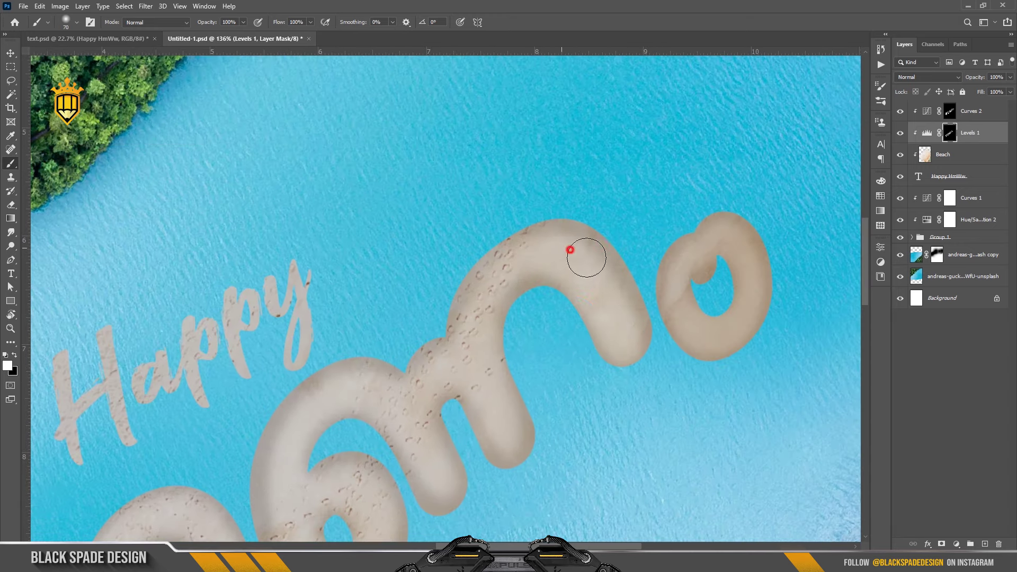
key(bracketleft)
key(bracketleft)
key(bracketleft)
mouse_move(681, 297)
mouse_down()
mouse_move(740, 326)
mouse_move(699, 233)
mouse_up()
scroll(227, 333, up, 2)
key(bracketleft)
key(bracketleft)
key(bracketleft)
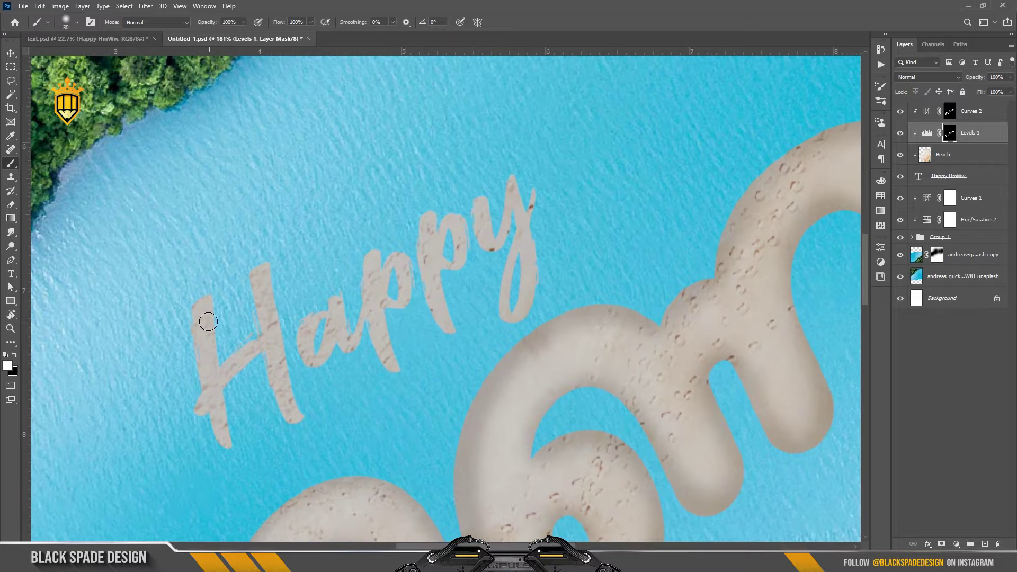
drag(235, 361, 289, 405)
mouse_move(310, 318)
mouse_down()
mouse_move(344, 339)
mouse_move(386, 257)
mouse_move(438, 252)
mouse_move(492, 222)
mouse_move(524, 310)
mouse_up()
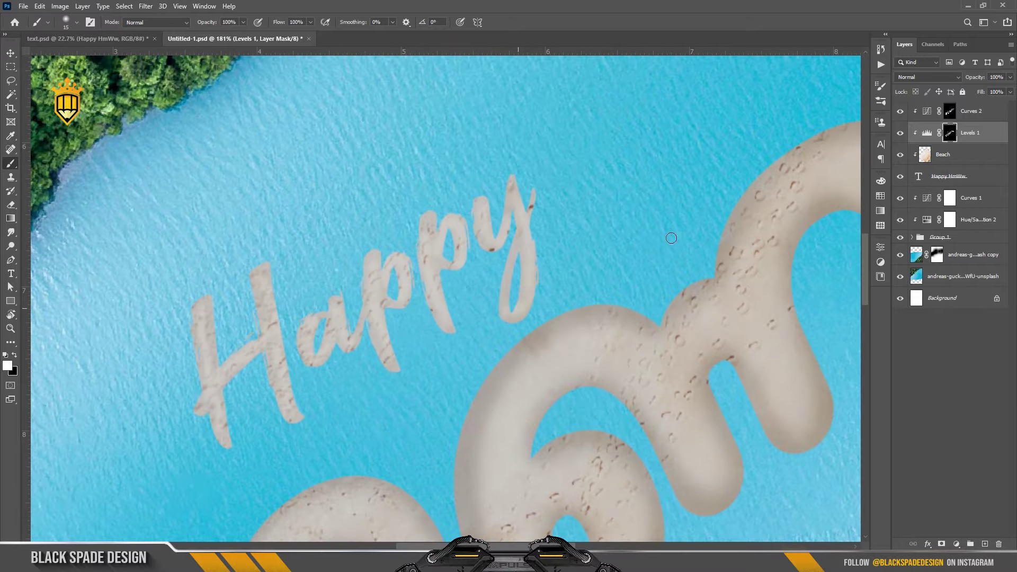
Paint the Curves 2 mask to darken the edges of Happy's H, p's and y.
key(alt+bracketright)
scroll(265, 281, up, 2)
scroll(265, 282, up, 1)
mouse_move(264, 281)
mouse_down()
mouse_move(307, 479)
mouse_move(400, 302)
mouse_move(411, 132)
mouse_move(392, 288)
mouse_move(440, 297)
mouse_move(334, 290)
mouse_move(446, 272)
mouse_move(469, 123)
mouse_move(485, 366)
mouse_up()
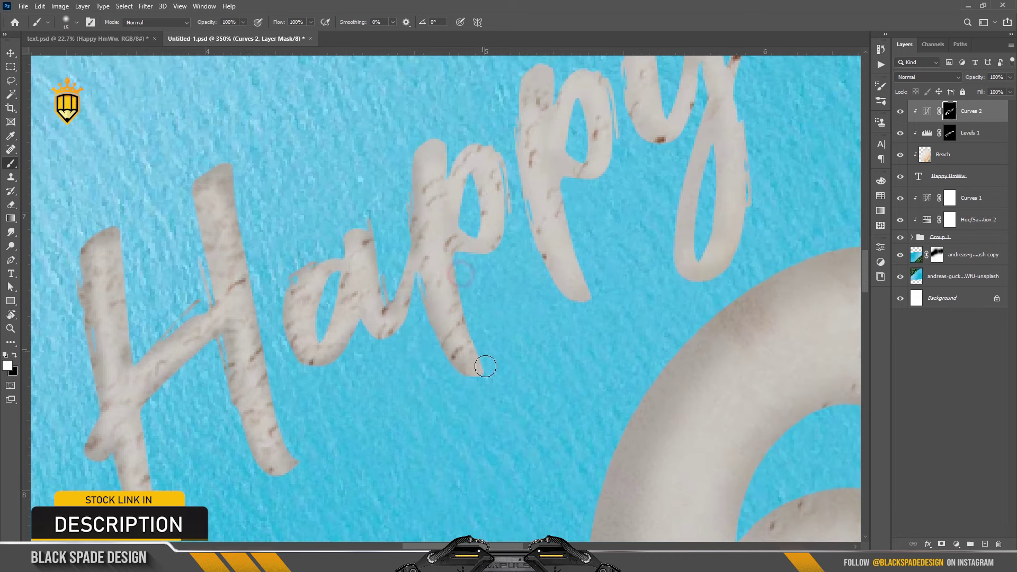
mouse_move(459, 139)
mouse_down()
mouse_move(518, 82)
mouse_move(601, 297)
mouse_up()
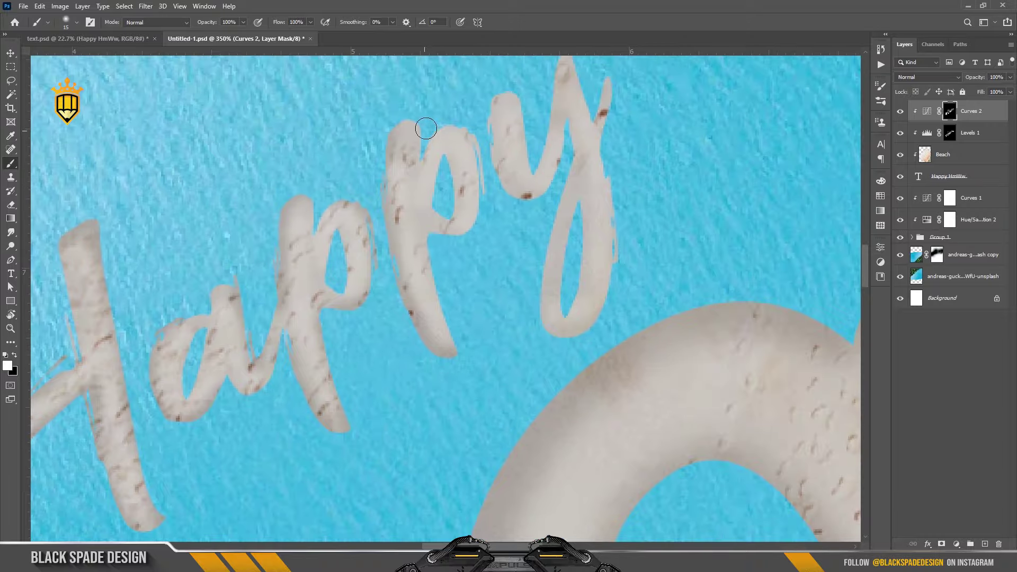
mouse_move(420, 129)
mouse_down()
mouse_move(397, 360)
mouse_move(454, 200)
mouse_move(551, 332)
mouse_move(488, 318)
mouse_up()
scroll(510, 96, up, 2)
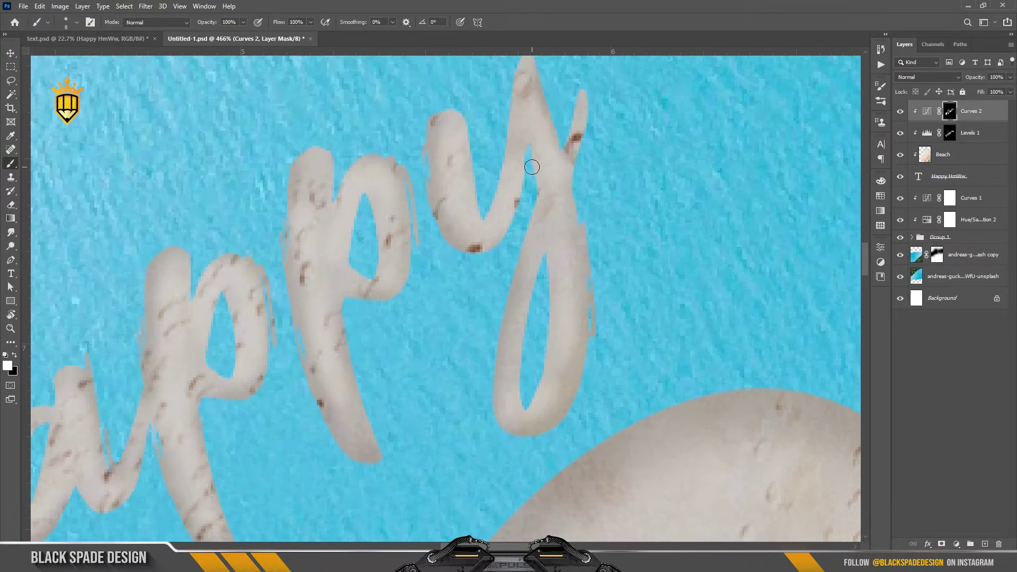
scroll(531, 166, up, 2)
scroll(330, 335, down, 2)
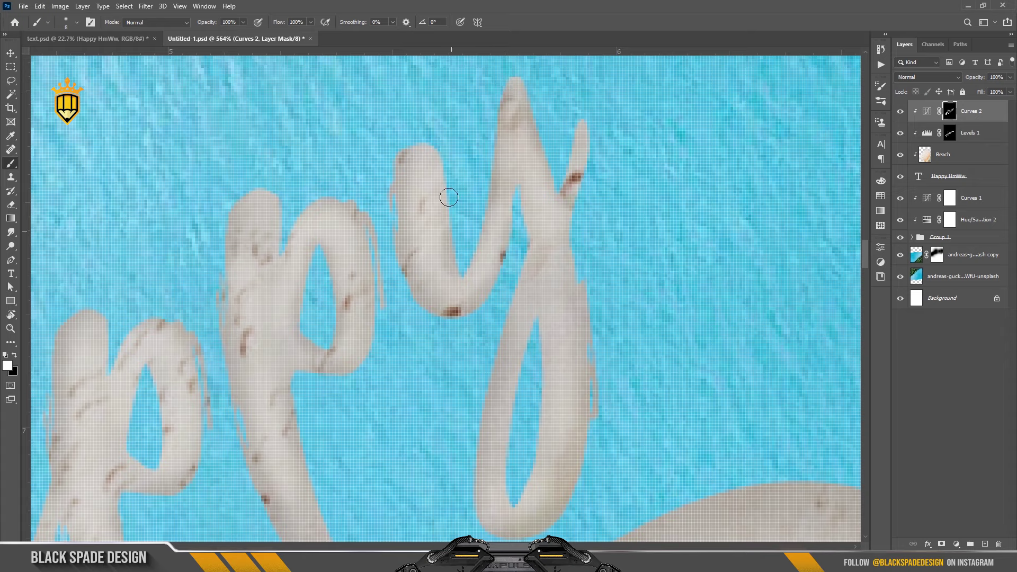
scroll(447, 195, up, 2)
scroll(386, 293, down, 5)
scroll(385, 292, down, 3)
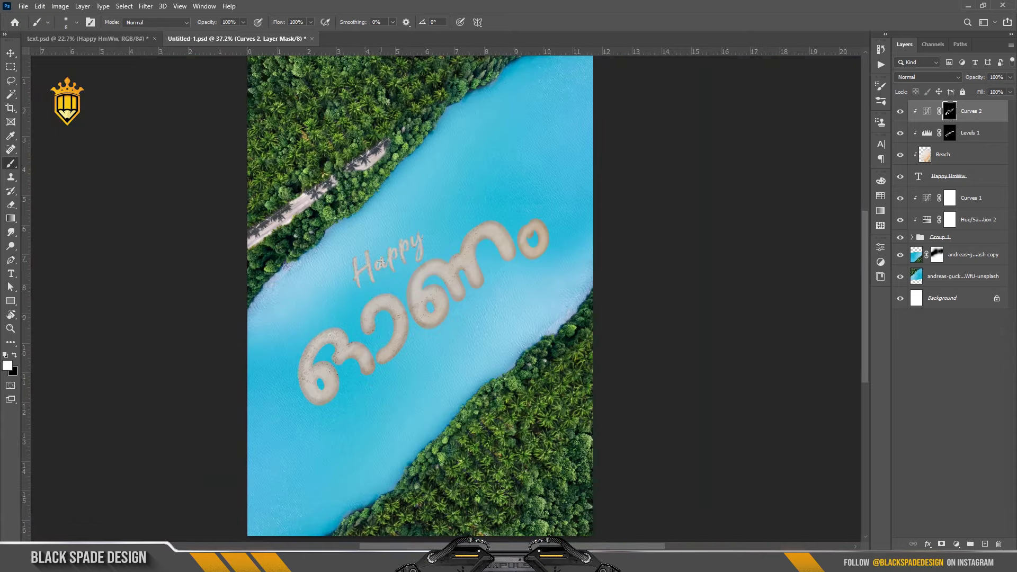
scroll(352, 371, up, 2)
Add a Curves layer above the river photo copy with its midpoint lowered to darken it.
key(v)
scroll(503, 320, up, 1)
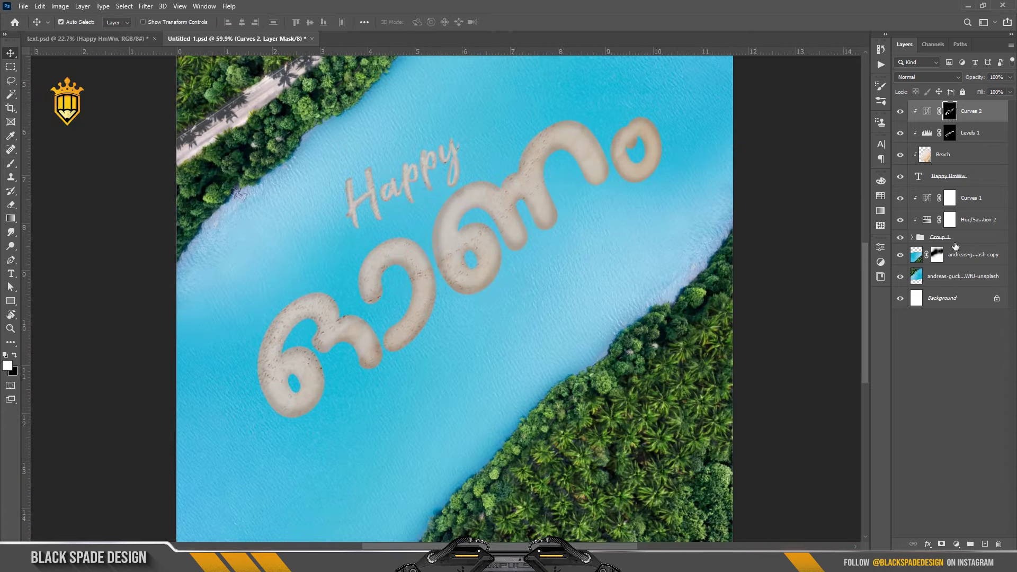
click(963, 259)
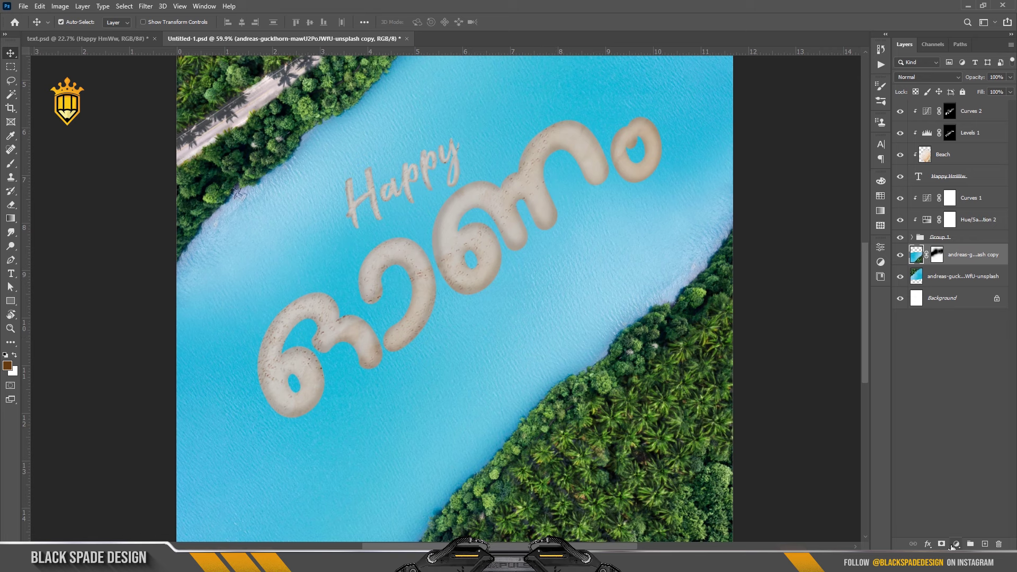
click(953, 545)
click(949, 415)
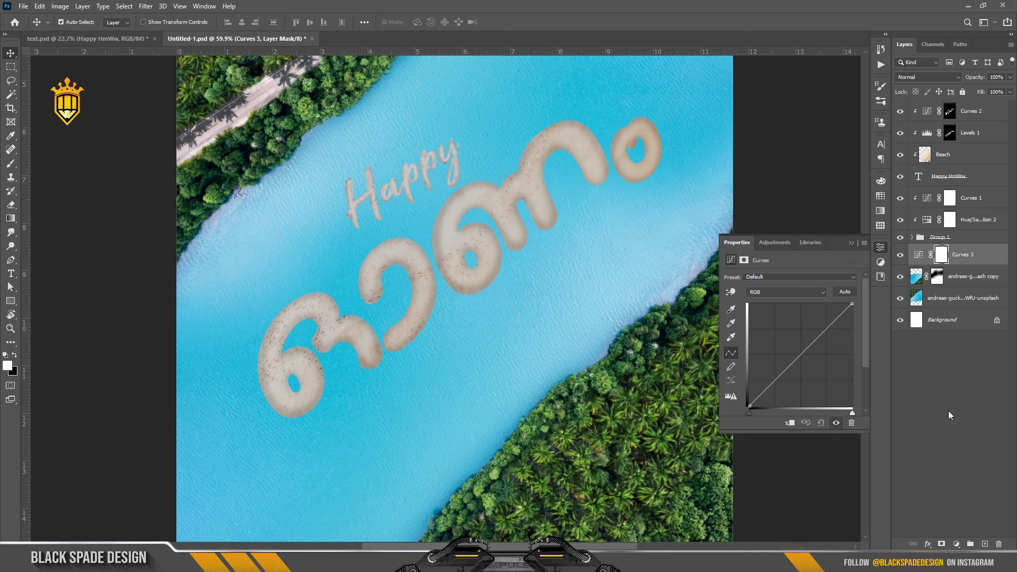
drag(805, 360, 806, 361)
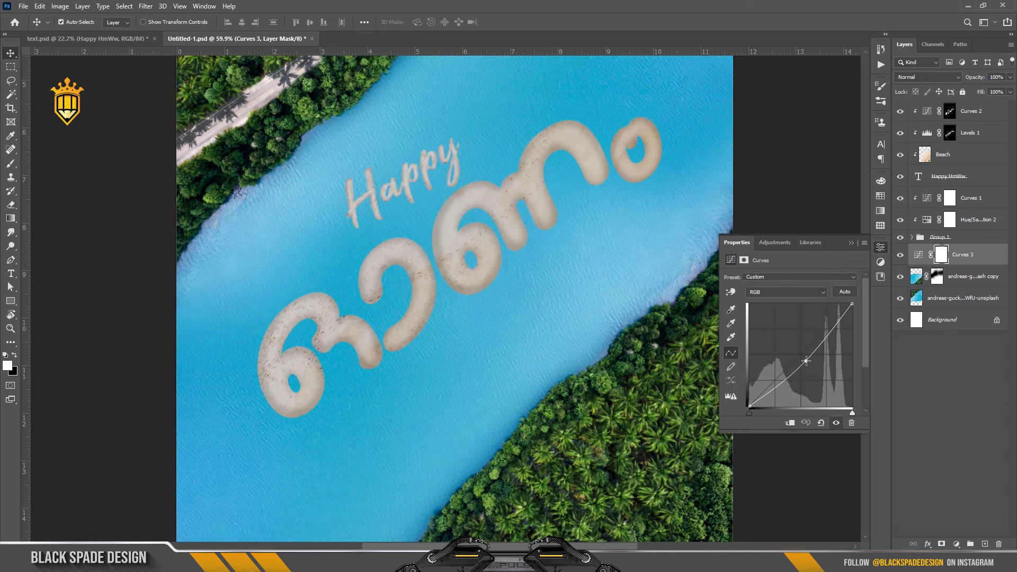
click(850, 245)
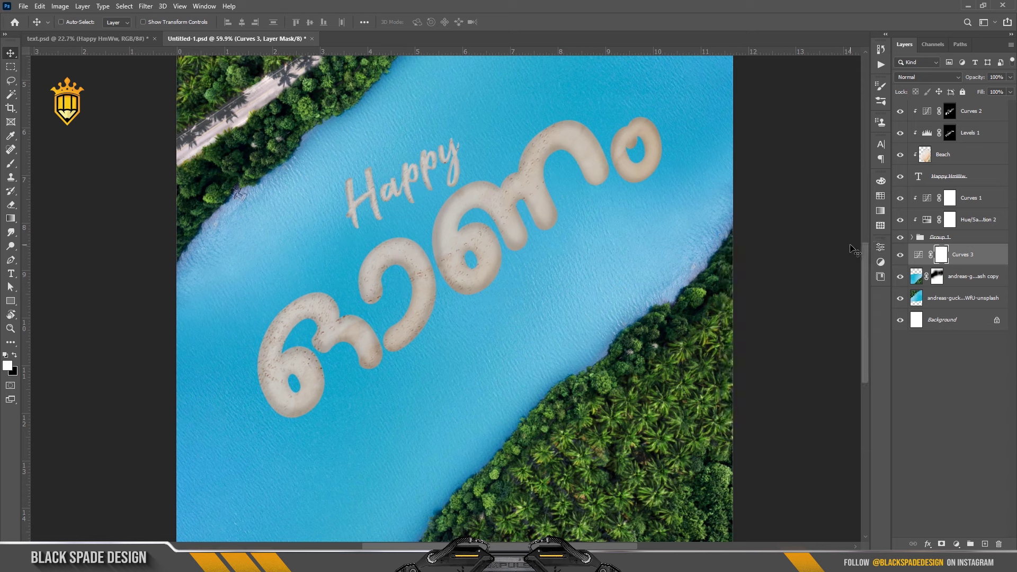
Paint the Curves 3 mask over the 6-shaped letter and middle letter with a large brush.
key(b)
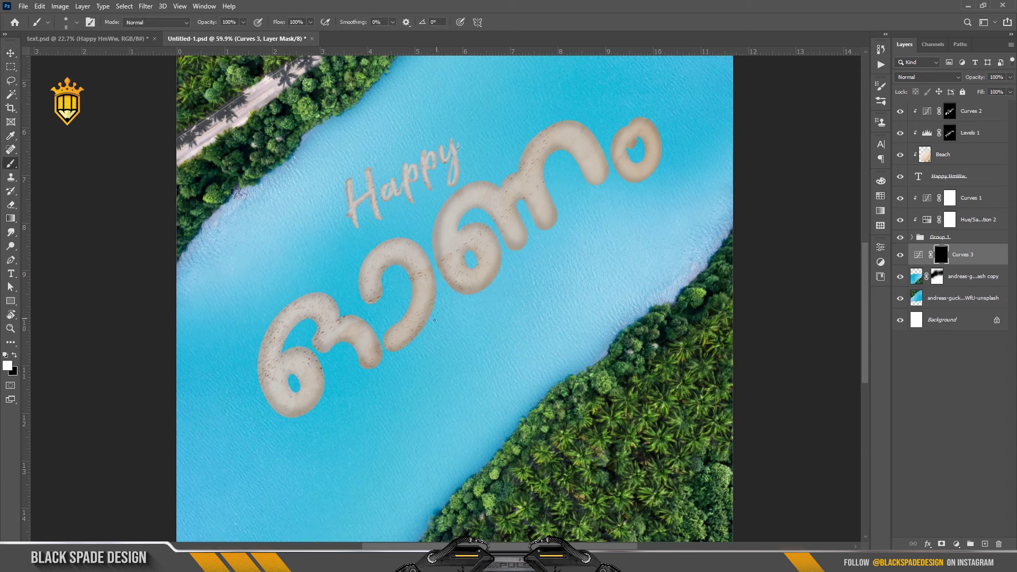
key(bracketright)
key(bracketright)
key(bracketright)
click(291, 378)
click(286, 380)
key(bracketright)
mouse_move(375, 352)
mouse_down()
mouse_move(398, 289)
mouse_move(470, 216)
mouse_move(609, 154)
mouse_up()
At 60% brush opacity, softly paint the darkening across the upper river and letters.
key(bracketleft)
key(bracketright)
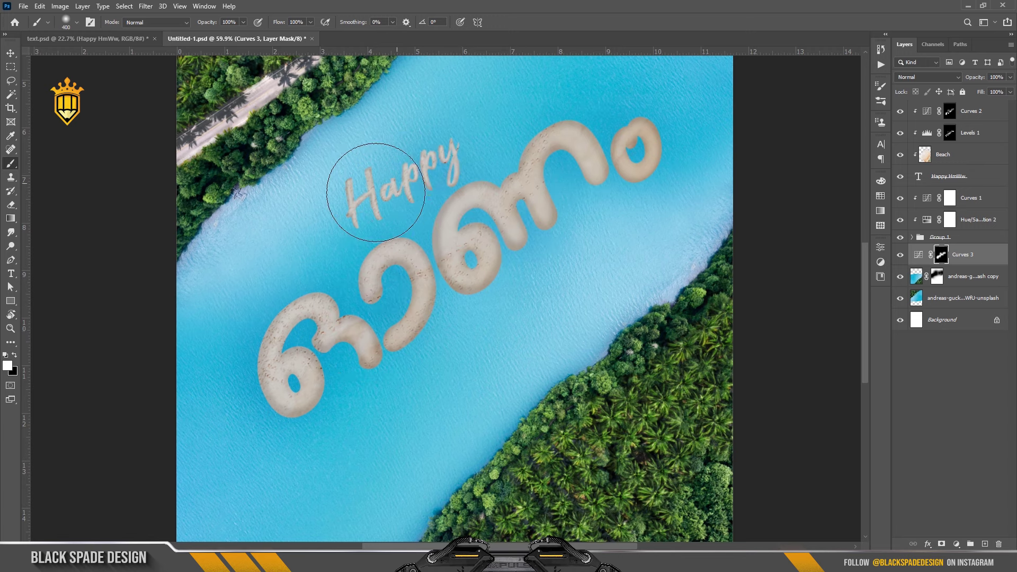
key(bracketright)
key(bracketright)
key(bracketright)
key(bracketright)
key(bracketright)
key(6)
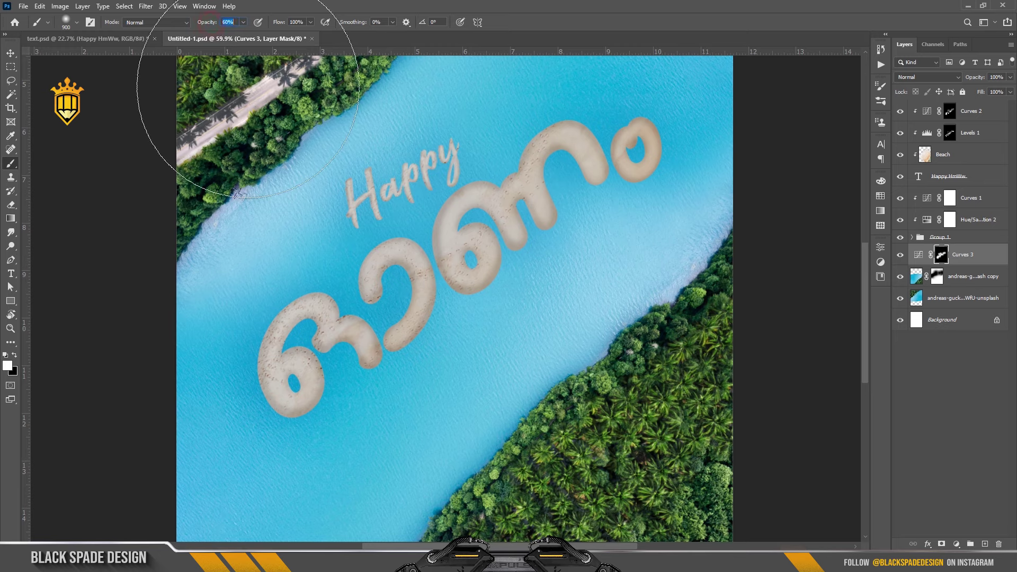
scroll(529, 233, down, 2)
key(bracketleft)
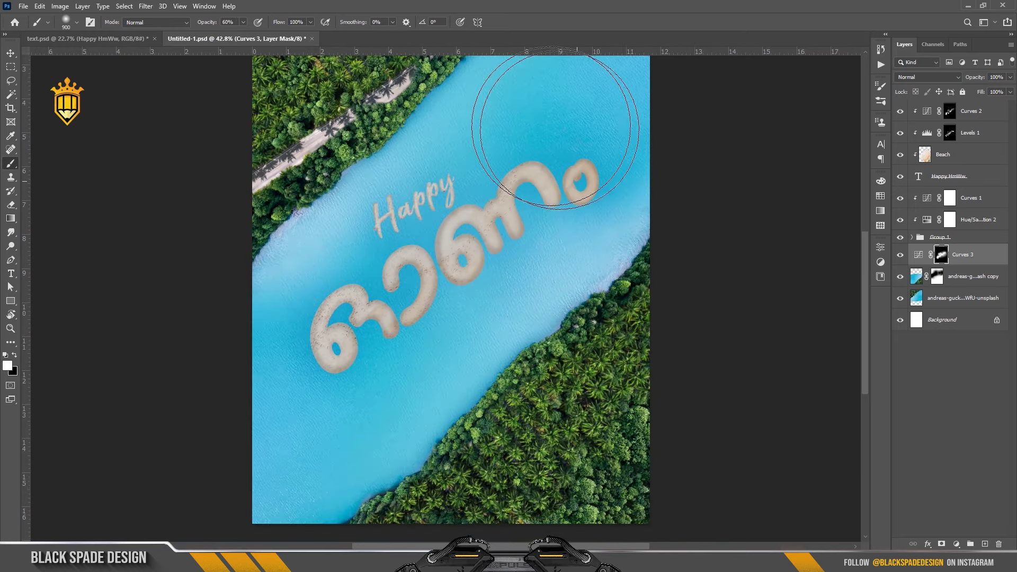
drag(556, 106, 431, 228)
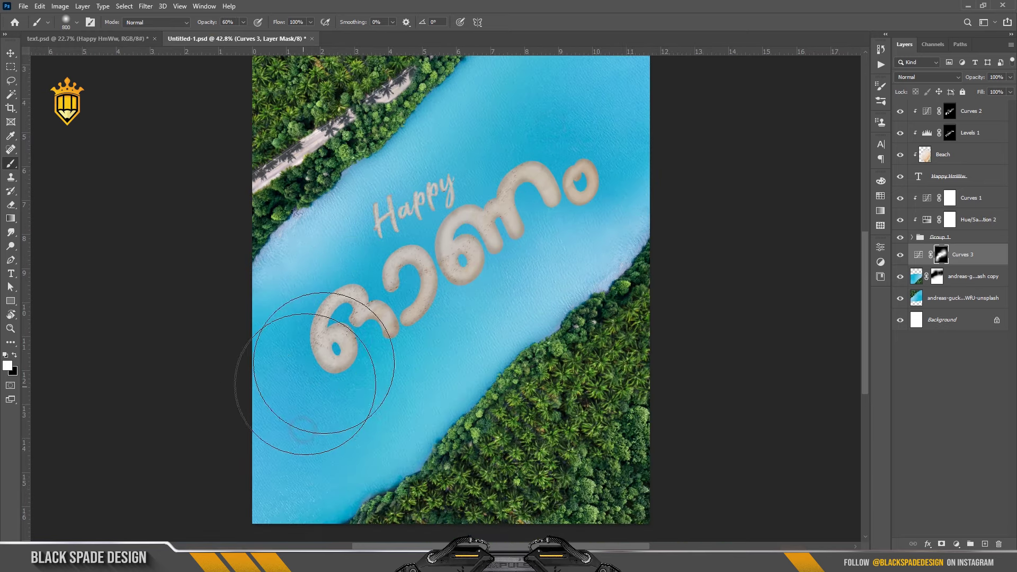
drag(295, 375, 368, 340)
scroll(428, 253, up, 1)
scroll(428, 253, up, 1)
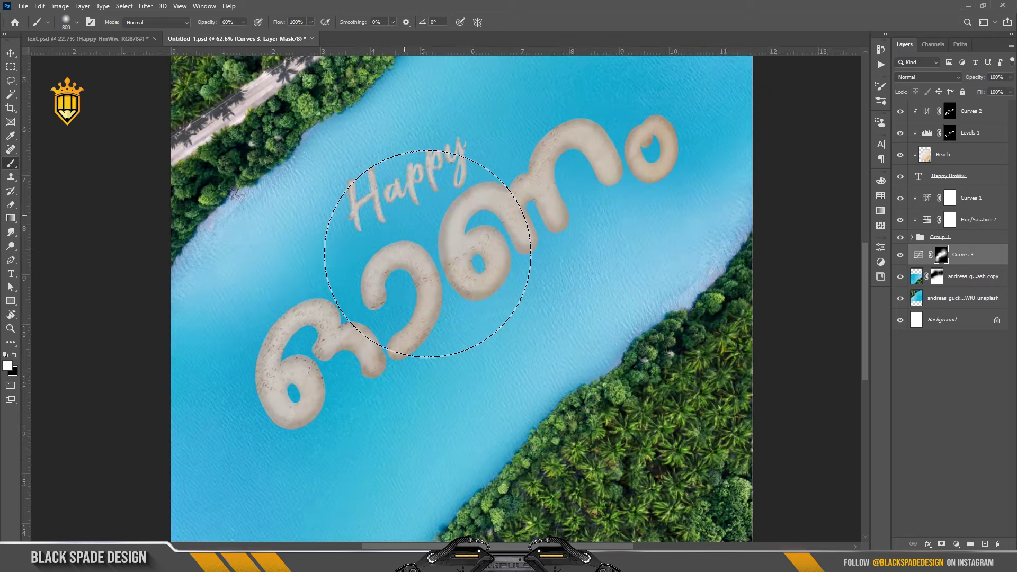
scroll(412, 257, up, 1)
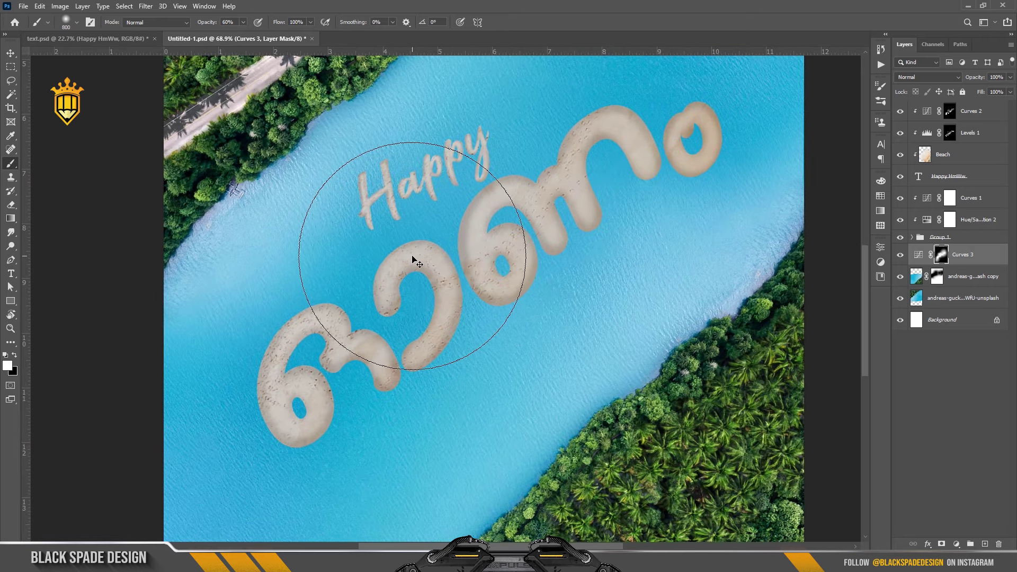
Adjust the view and select the Levels 1 adjustment layer.
key(v)
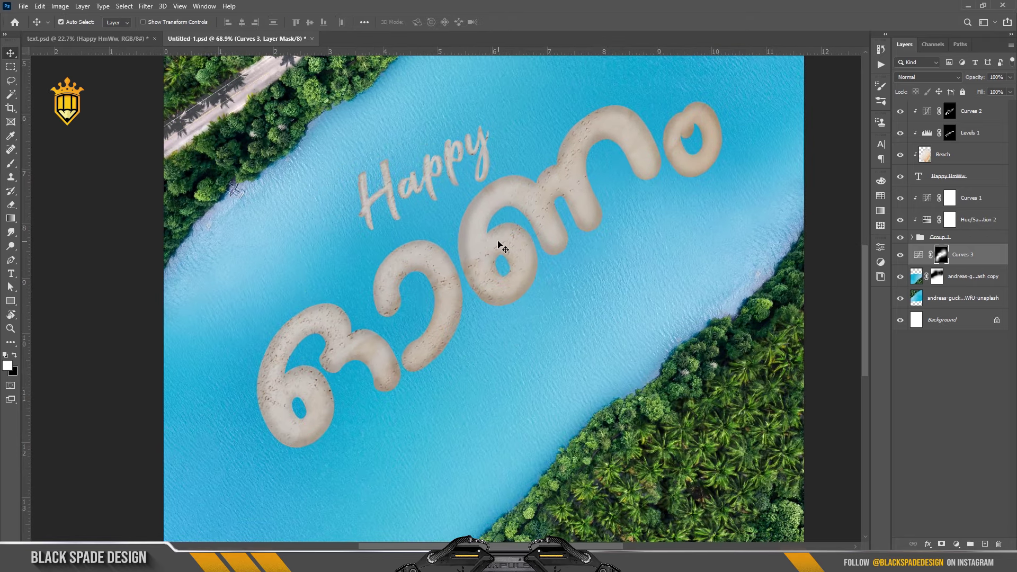
drag(484, 253, 505, 260)
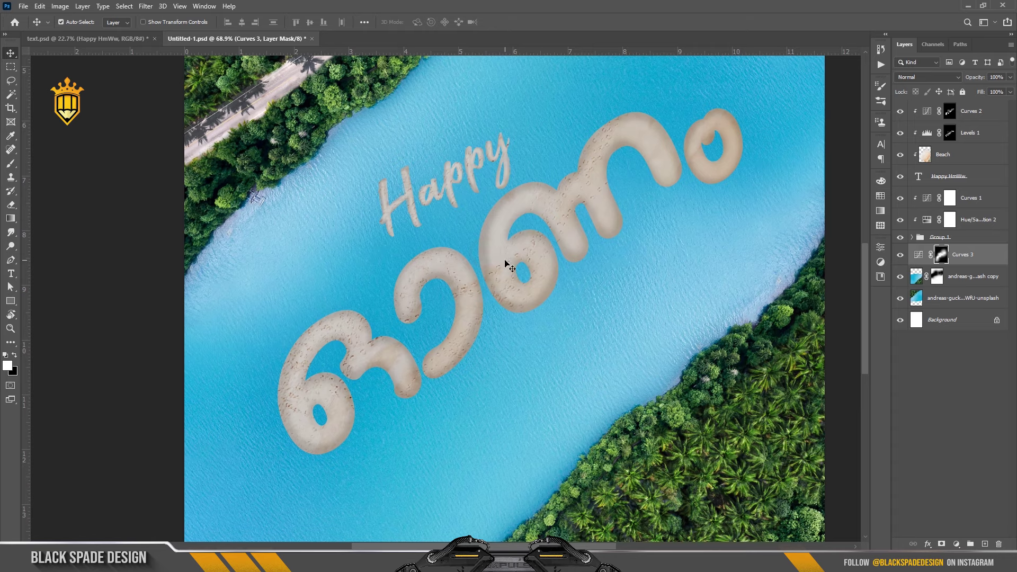
scroll(510, 268, down, 1)
scroll(504, 268, down, 1)
scroll(498, 266, up, 1)
scroll(490, 265, up, 1)
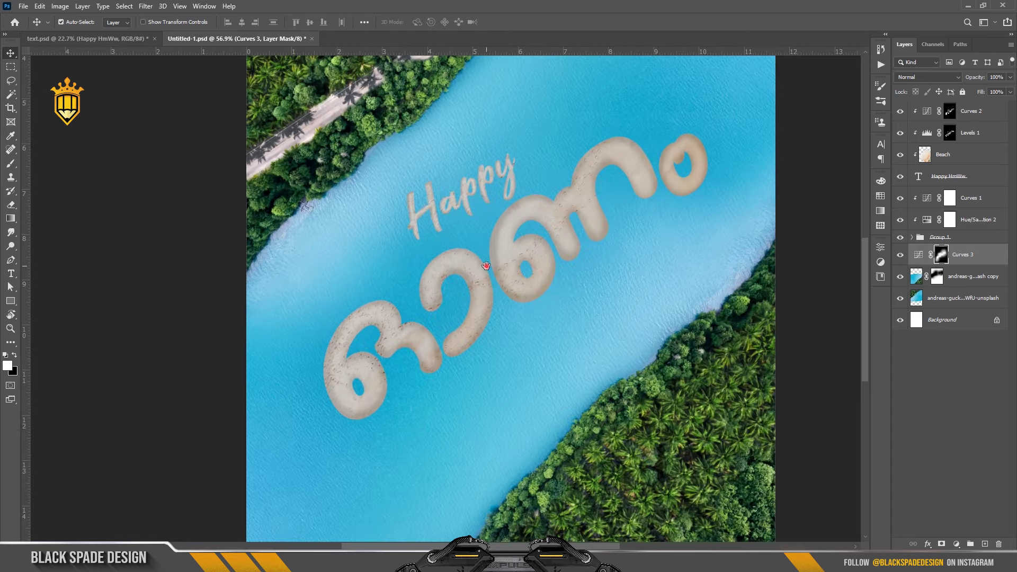
drag(485, 265, 468, 265)
scroll(470, 269, down, 1)
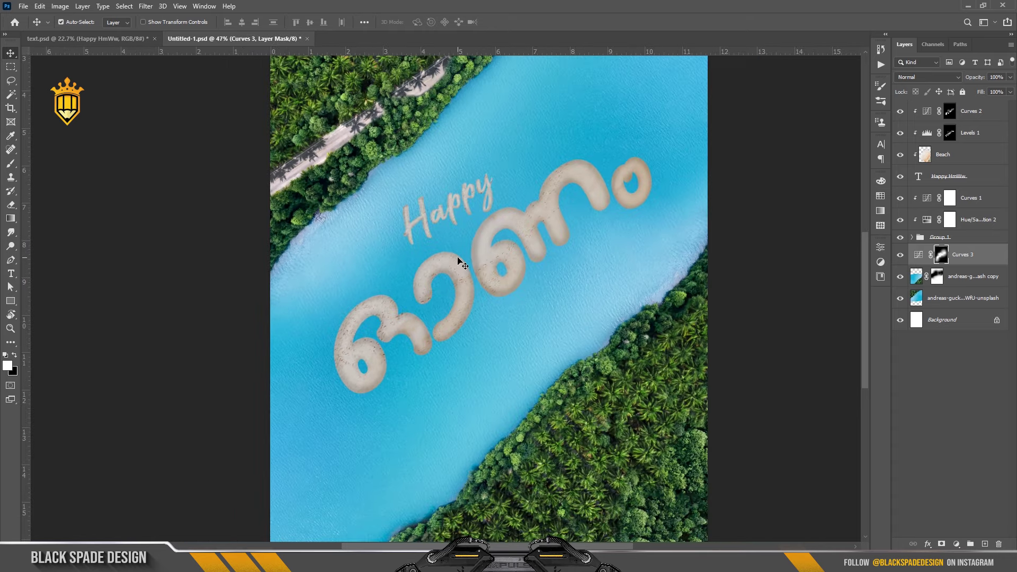
scroll(442, 272, up, 1)
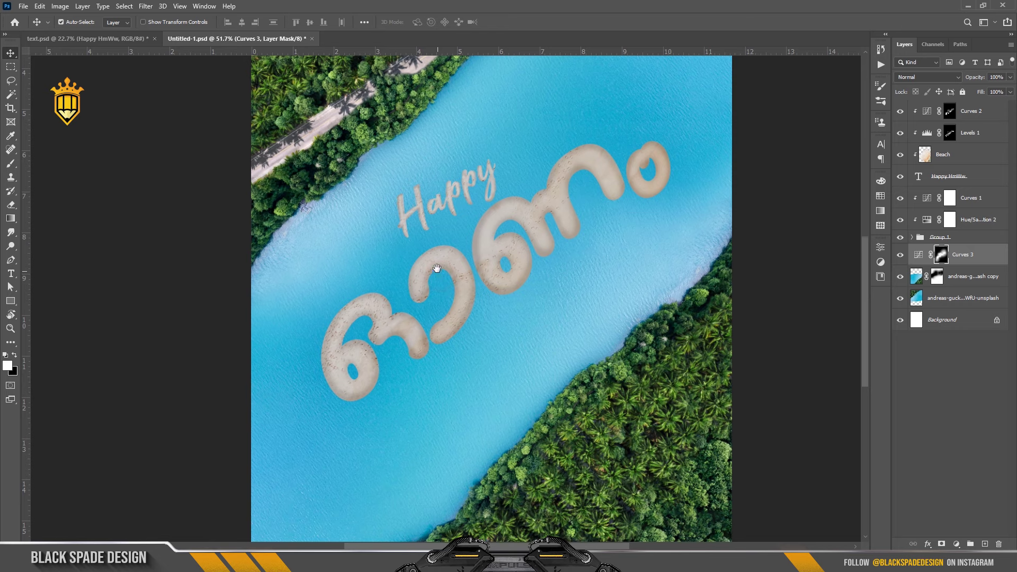
click(489, 270)
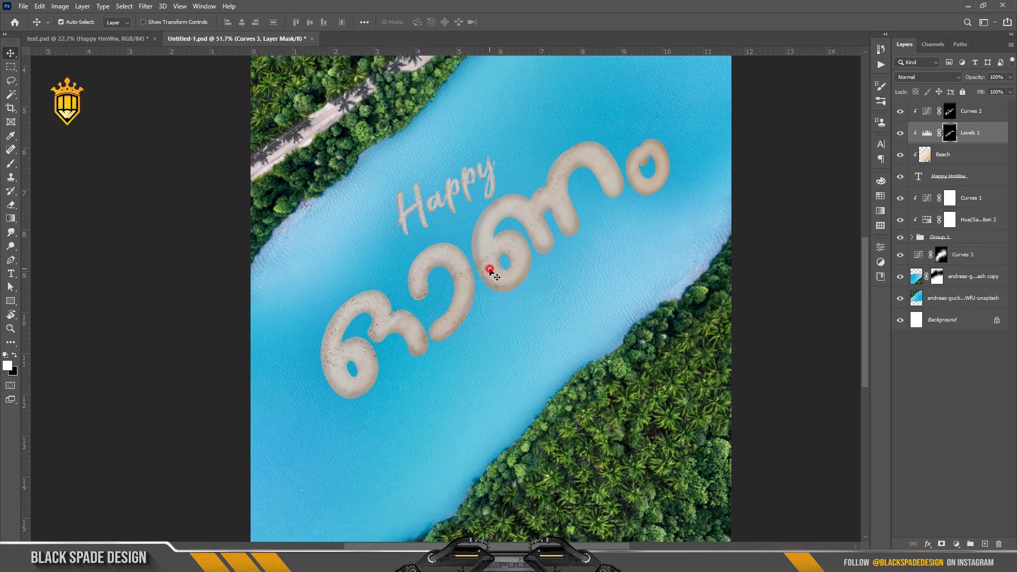
scroll(458, 281, up, 2)
scroll(457, 281, up, 1)
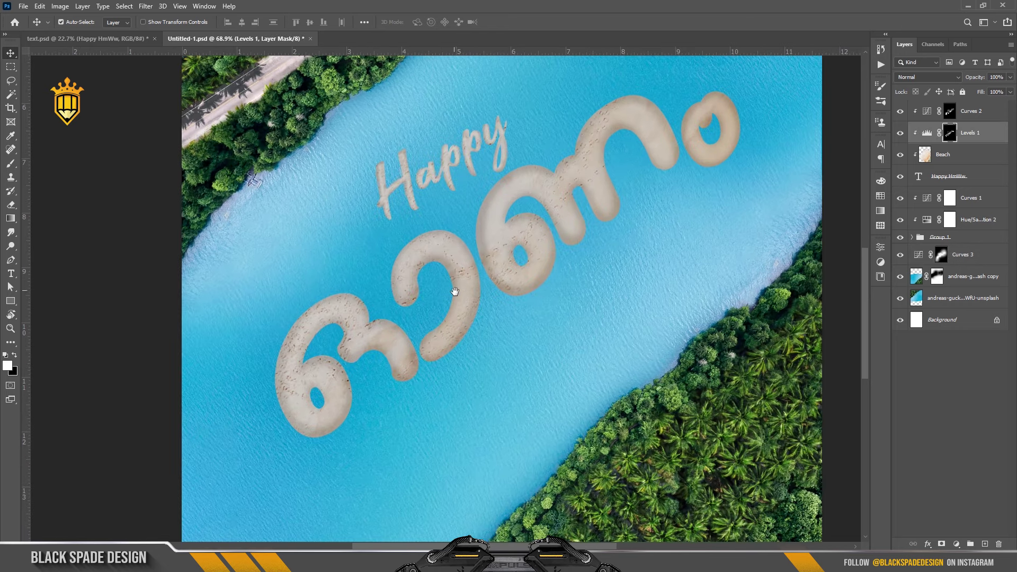
On the Beach layer, spot-heal the blemishes where the letter strokes join.
click(927, 165)
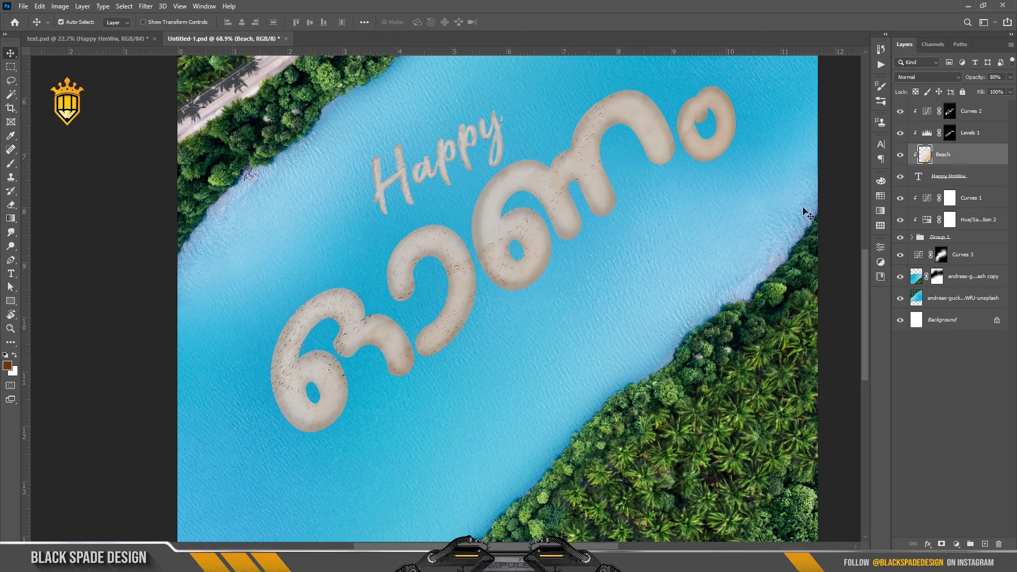
scroll(342, 337, up, 5)
scroll(331, 346, up, 3)
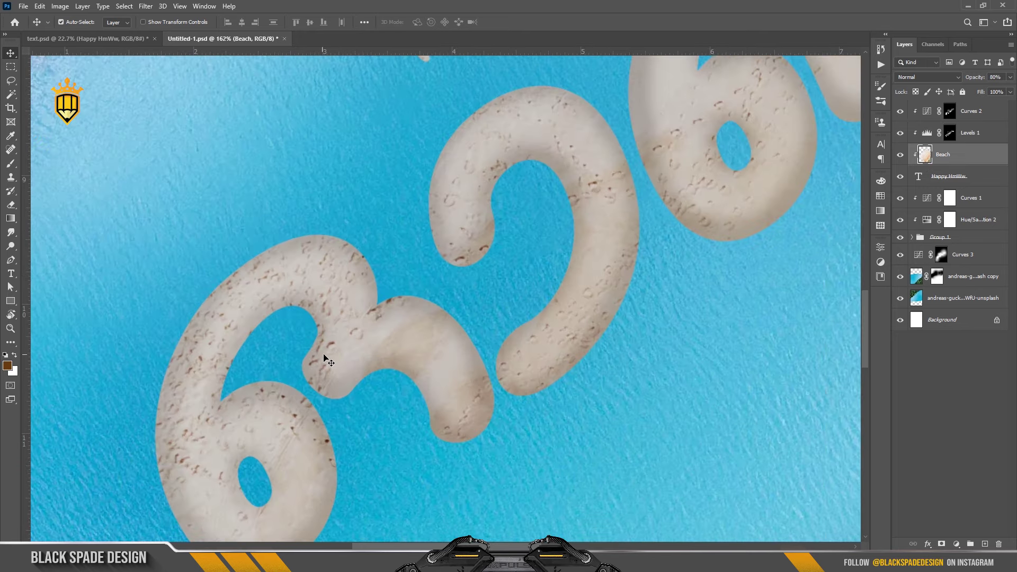
key(j)
scroll(326, 352, up, 2)
scroll(326, 349, up, 1)
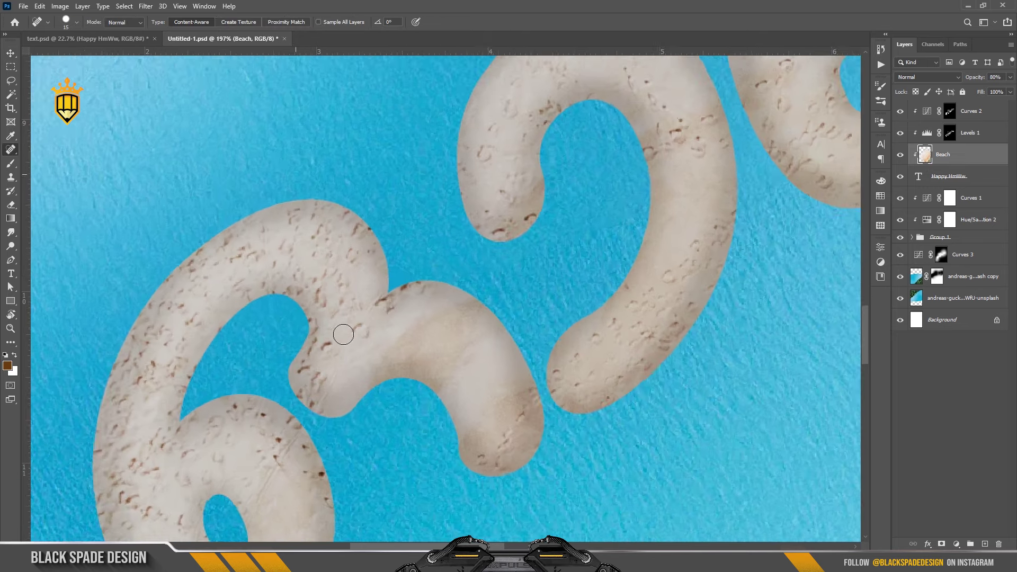
scroll(325, 345, up, 2)
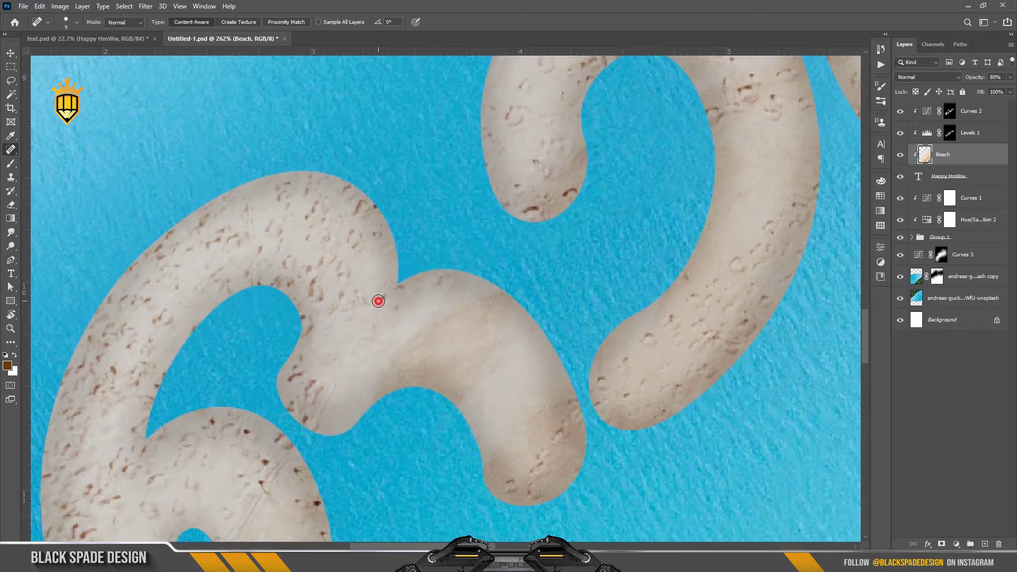
scroll(378, 300, down, 3)
click(371, 418)
click(331, 324)
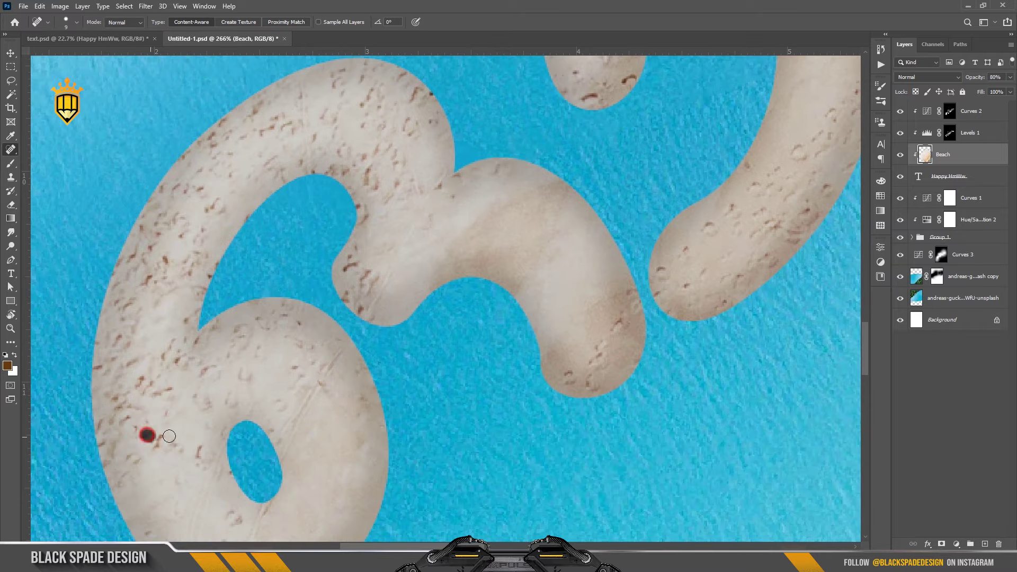
Spot-heal the dark specks and streak across the 6 and its top curve.
click(161, 361)
scroll(159, 371, up, 1)
click(137, 331)
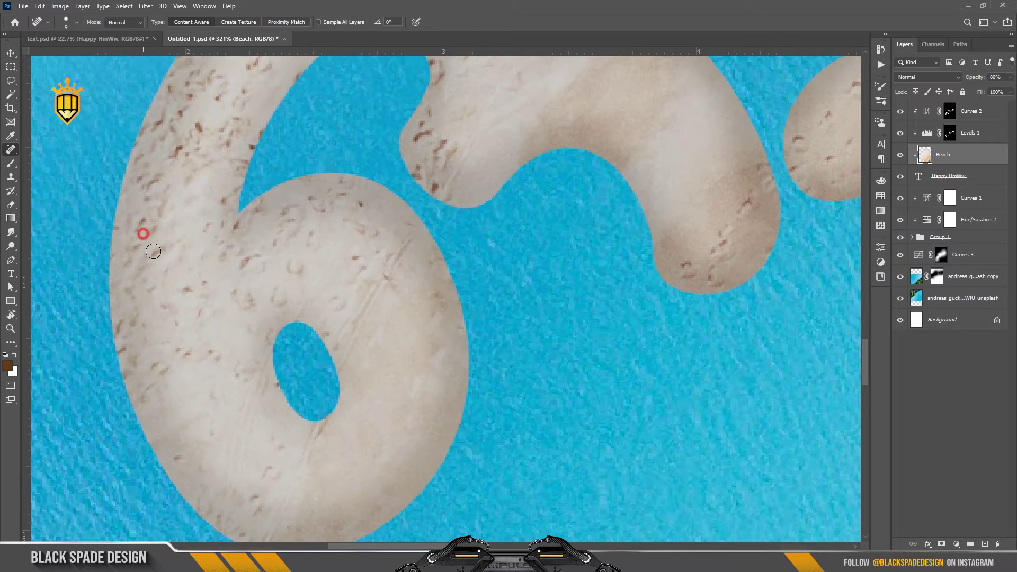
drag(199, 204, 213, 267)
click(217, 159)
scroll(217, 169, down, 1)
click(260, 132)
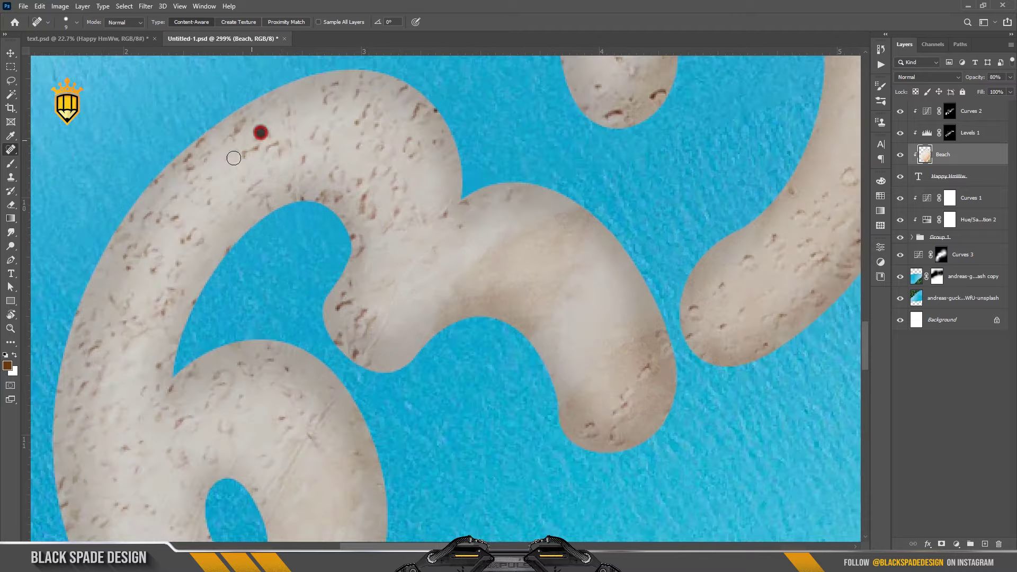
click(335, 195)
scroll(318, 212, down, 2)
click(215, 256)
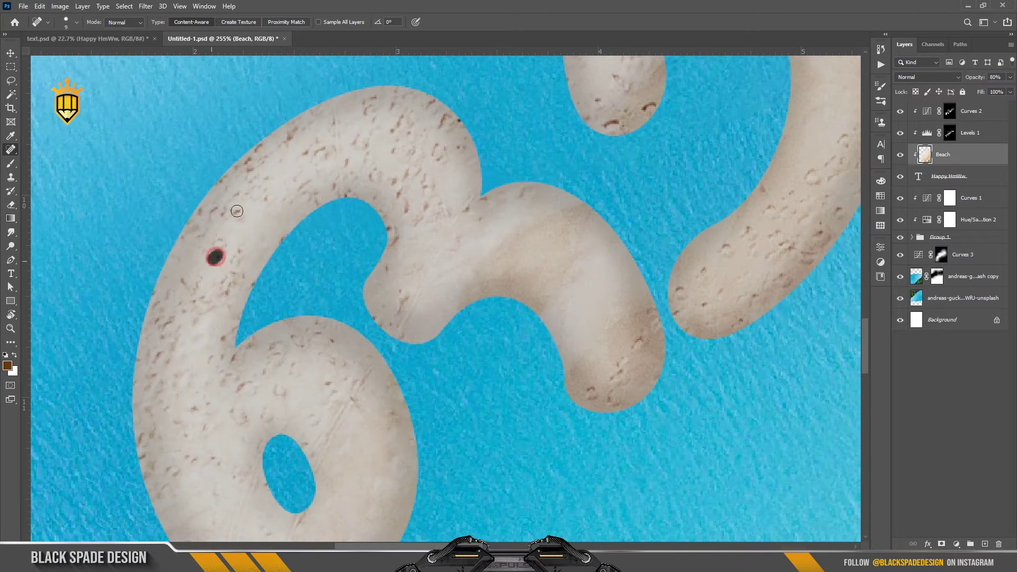
Heal remaining specks on the left letter, the 6, the curved stroke and tall letter.
click(322, 151)
click(264, 420)
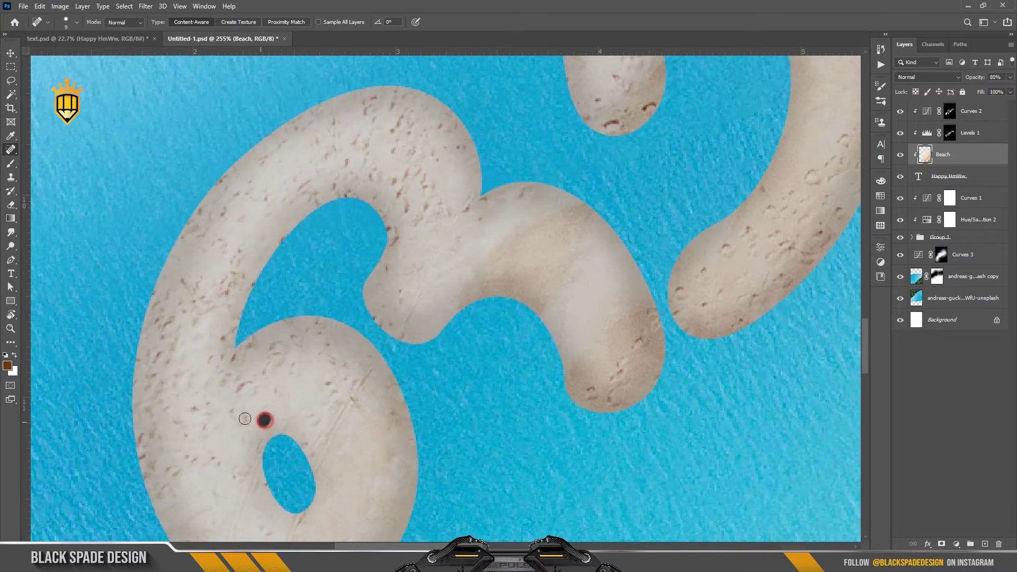
click(195, 406)
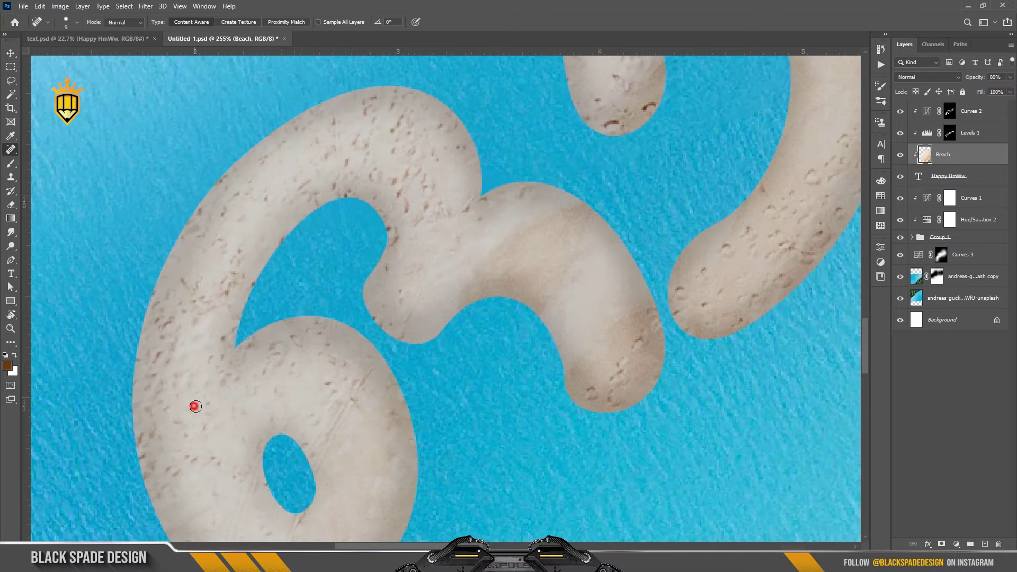
click(589, 387)
click(636, 341)
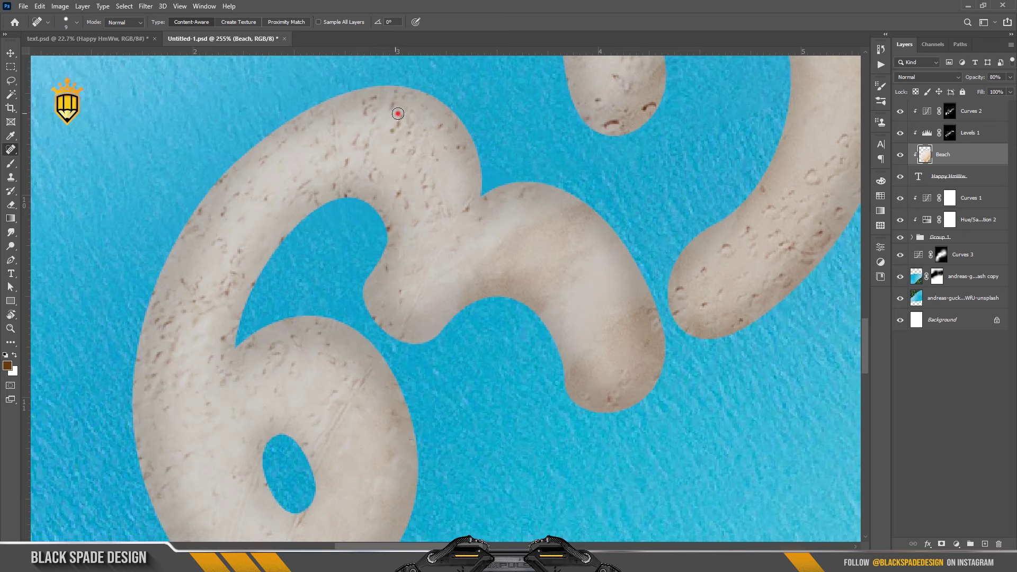
click(530, 181)
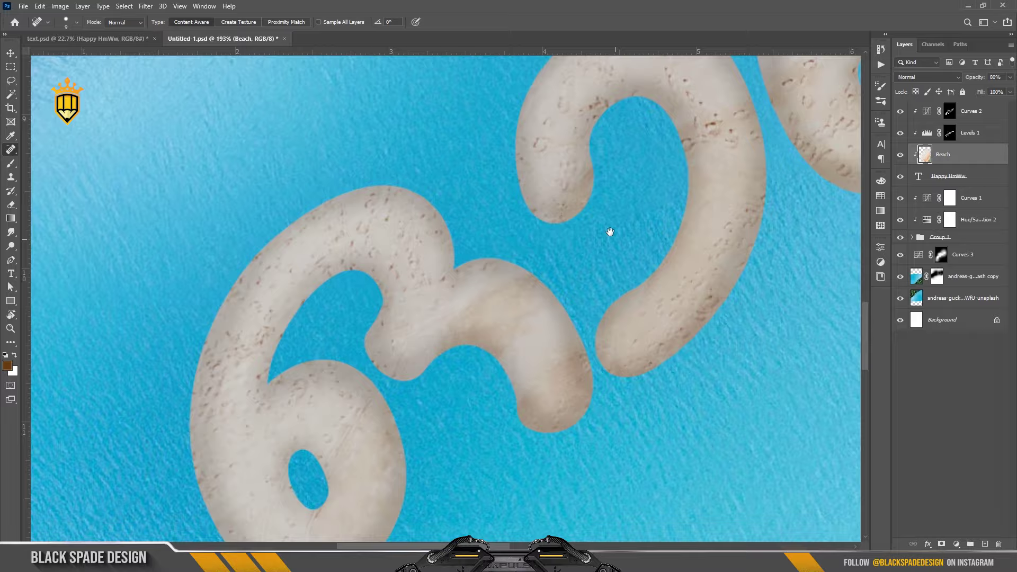
click(624, 222)
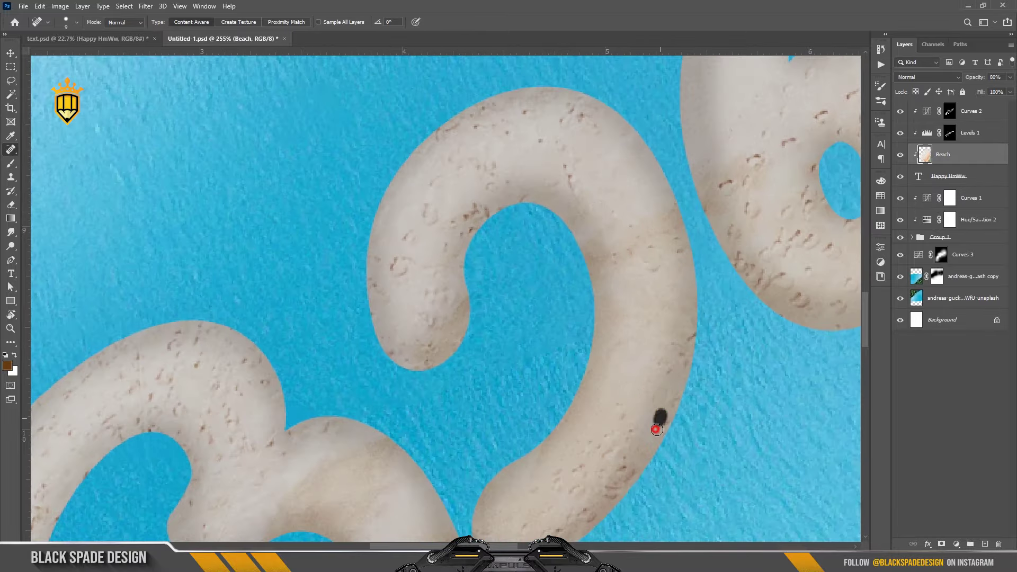
Heal the first dark specks and a blemish on the sand letters.
click(619, 466)
click(389, 260)
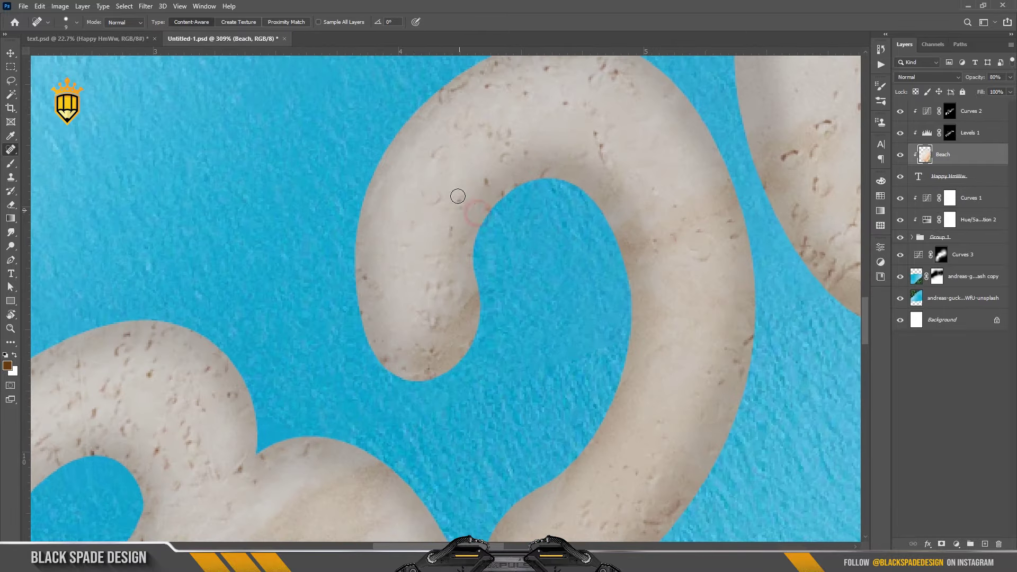
scroll(456, 195, down, 2)
drag(520, 152, 519, 200)
click(492, 233)
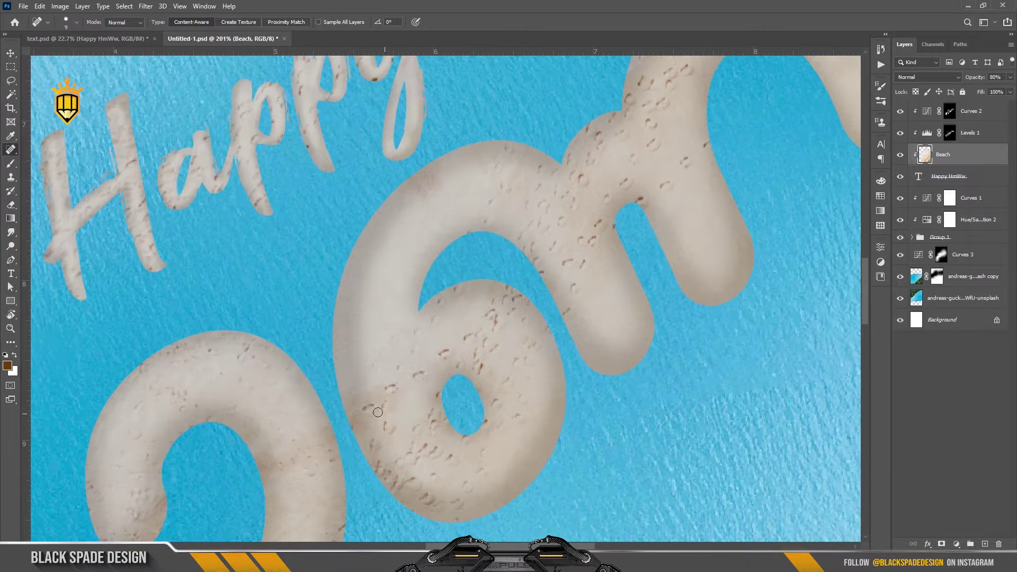
drag(477, 326, 500, 303)
Heal the dark specks, marks and streaks across the sand 6.
click(495, 351)
click(432, 420)
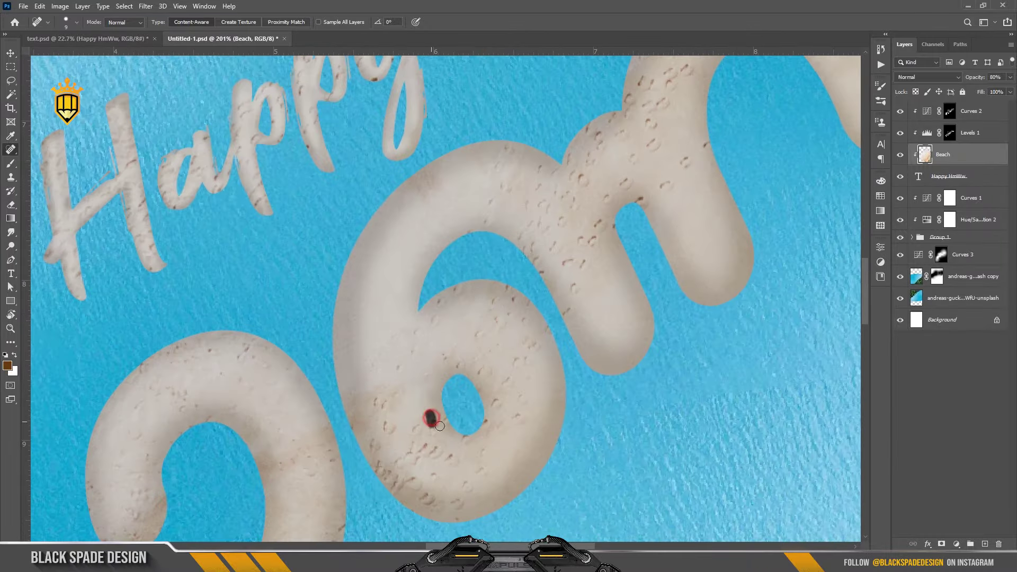
click(426, 449)
scroll(427, 449, up, 3)
click(464, 358)
drag(396, 333, 399, 358)
click(336, 261)
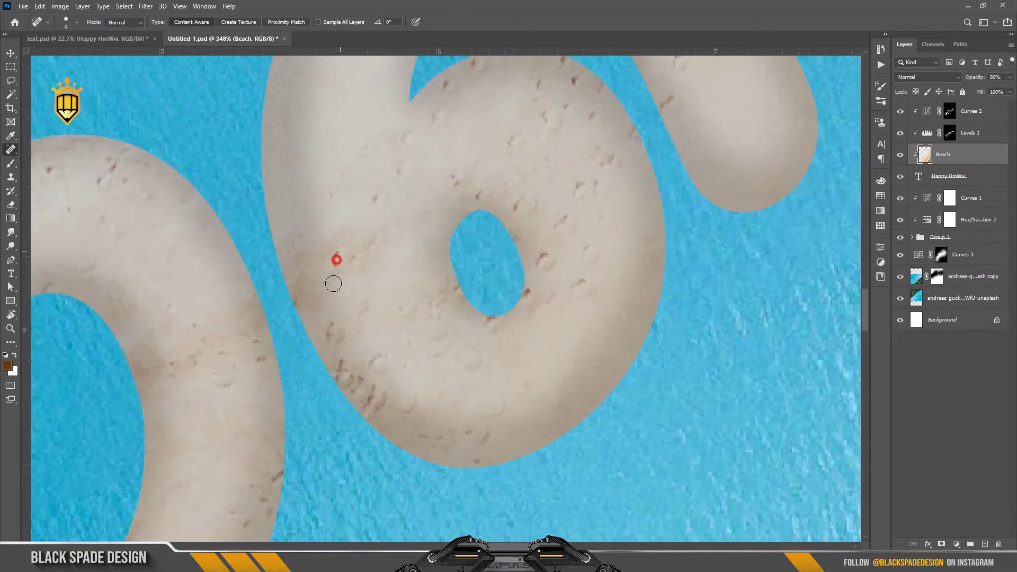
click(375, 350)
drag(583, 191, 597, 171)
scroll(557, 270, down, 2)
click(546, 245)
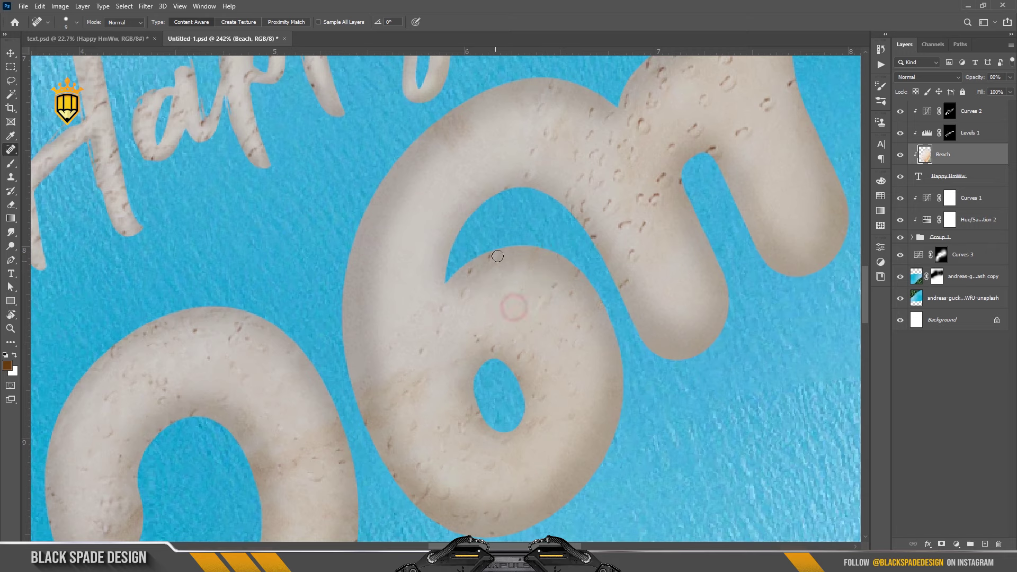
click(457, 299)
Heal specks and a line of marks on the m, with a larger brush.
click(499, 350)
click(633, 251)
drag(630, 212, 659, 185)
click(680, 181)
scroll(626, 241, up, 2)
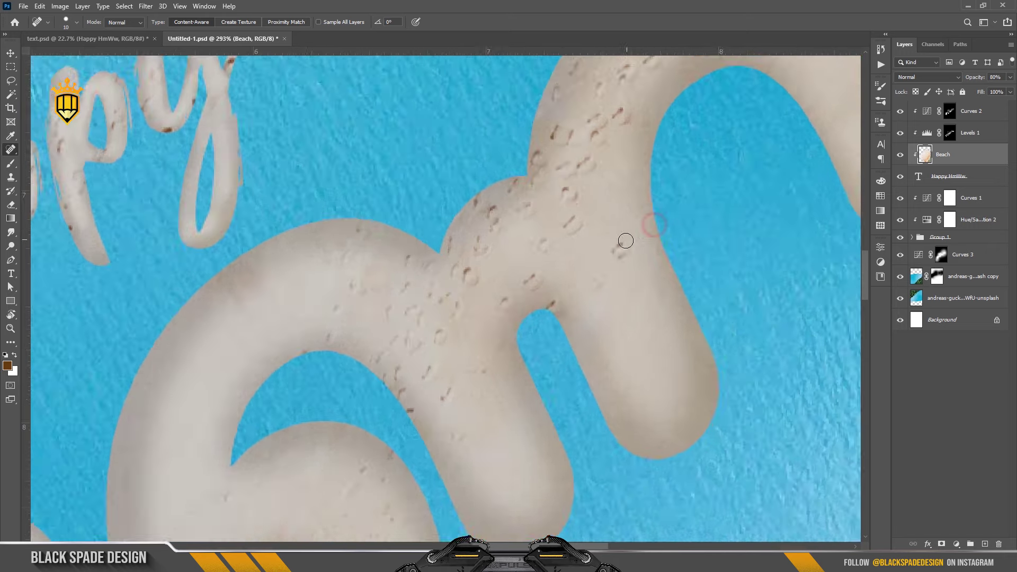
scroll(625, 240, down, 2)
key(bracketright)
click(553, 327)
click(448, 328)
click(471, 381)
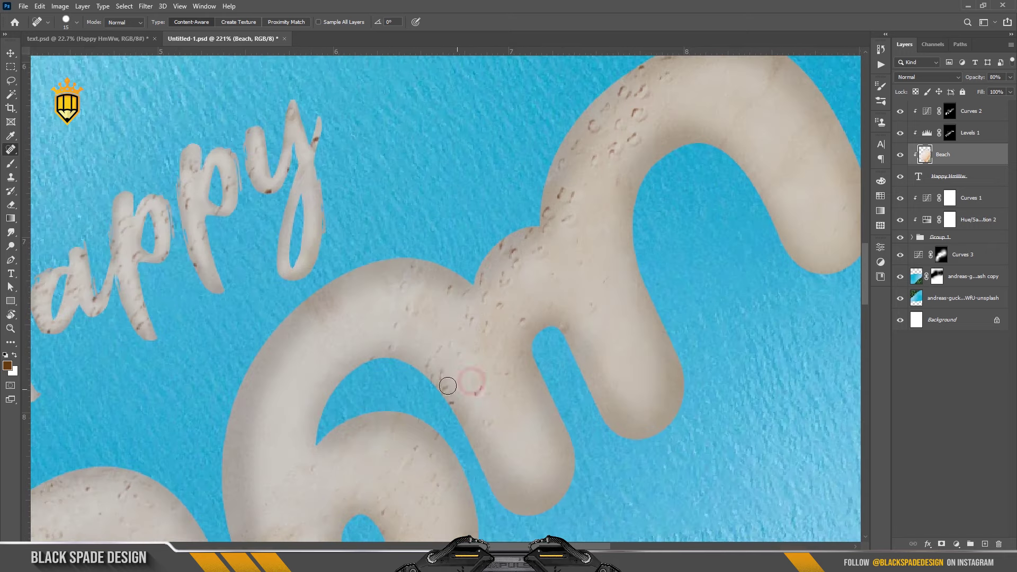
click(490, 297)
Heal the remaining specks and dark marks along the top of the m.
scroll(540, 215, up, 1)
click(540, 215)
click(593, 183)
scroll(593, 183, up, 1)
drag(610, 148, 668, 123)
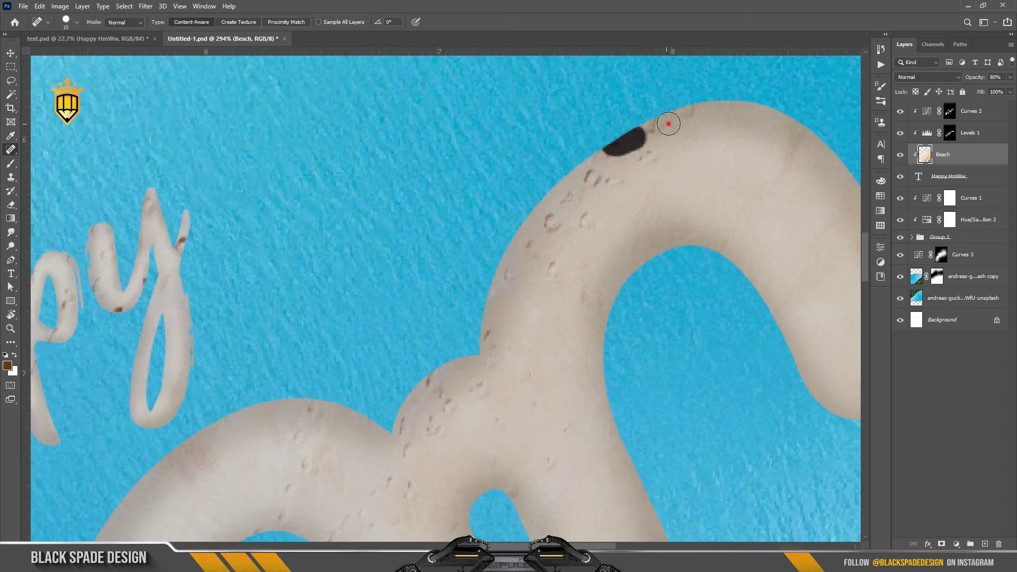
click(551, 201)
click(483, 329)
scroll(472, 336, down, 3)
scroll(421, 271, up, 2)
click(384, 281)
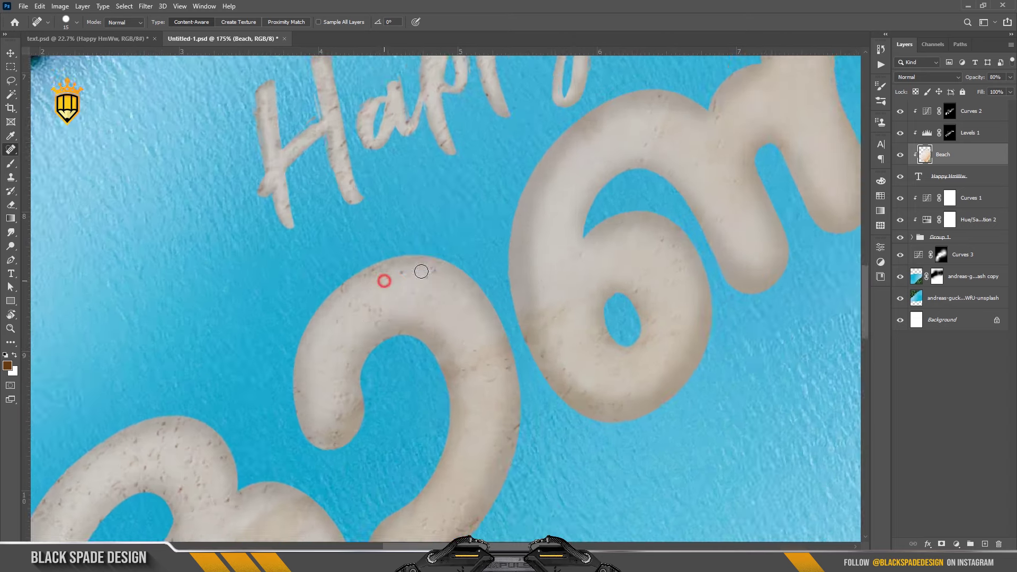
Clean specks and a dark mark off the 3 and the neighbouring 6.
scroll(421, 271, up, 1)
click(280, 339)
click(357, 347)
click(421, 346)
click(423, 406)
drag(481, 209, 501, 205)
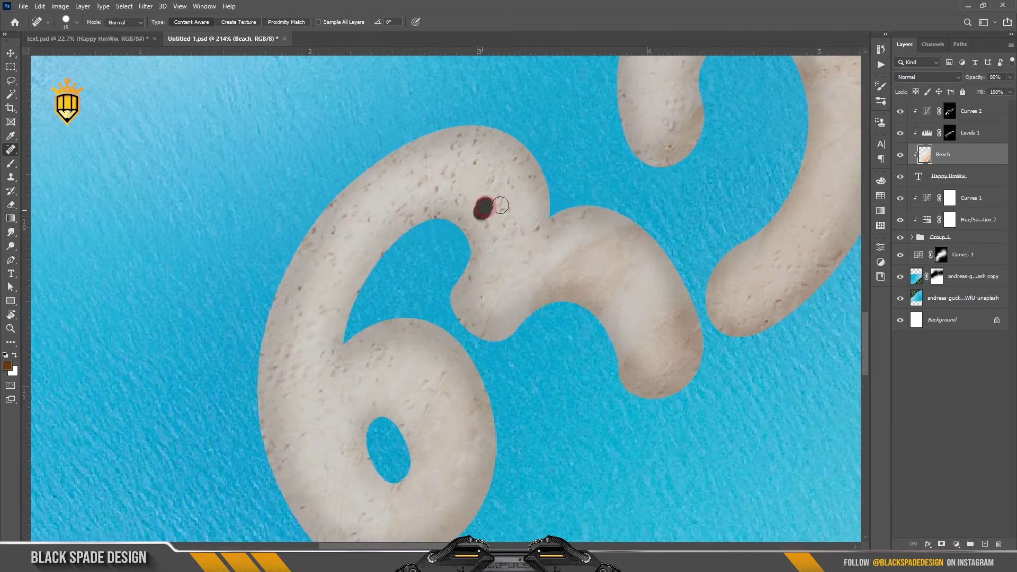
click(458, 204)
click(451, 177)
click(473, 137)
Heal the last specks on the 3, the 6's left edge and inside the m.
click(778, 298)
click(333, 220)
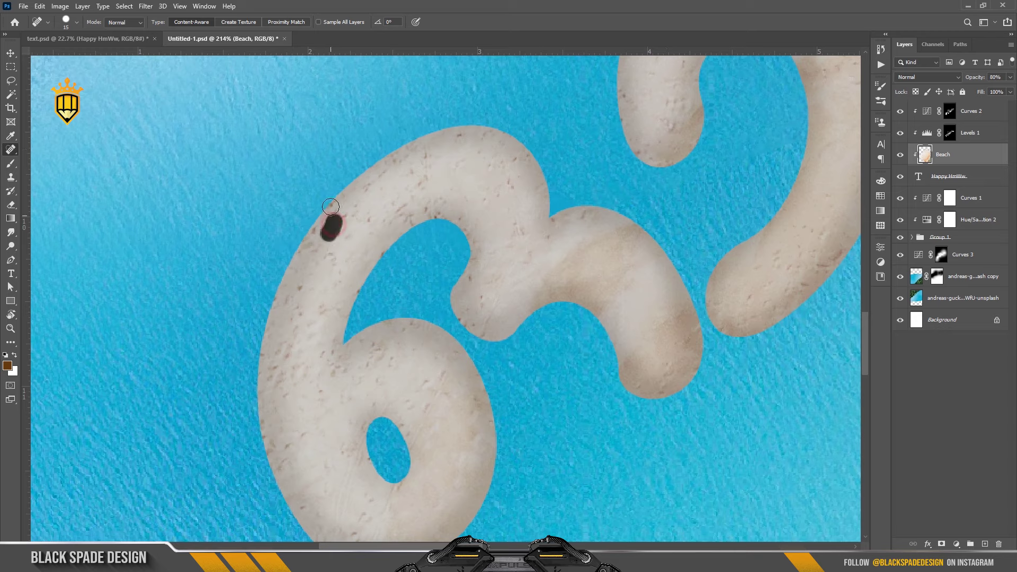
click(336, 265)
click(379, 347)
click(259, 435)
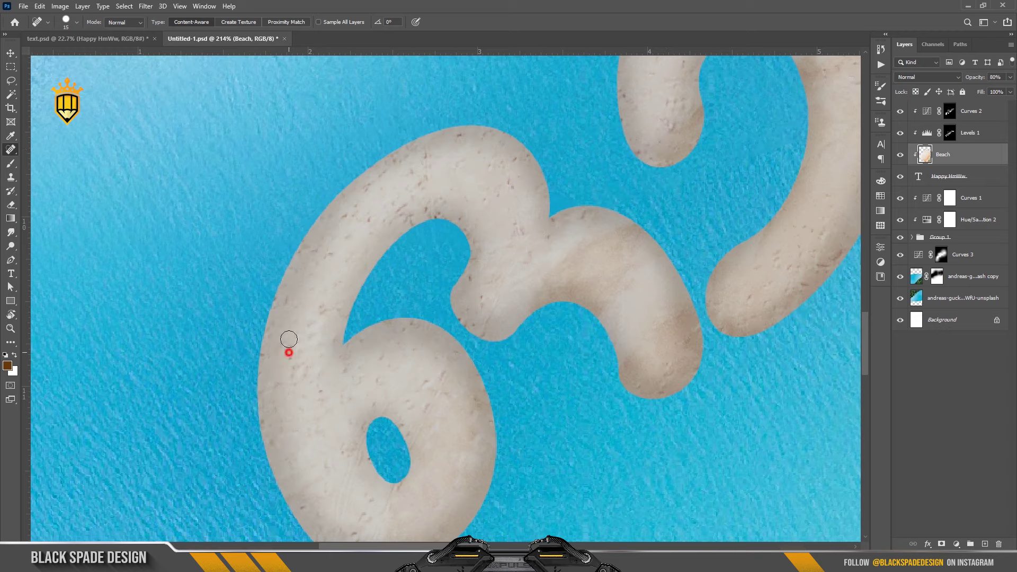
scroll(454, 302, down, 5)
scroll(374, 356, up, 5)
drag(497, 342, 512, 362)
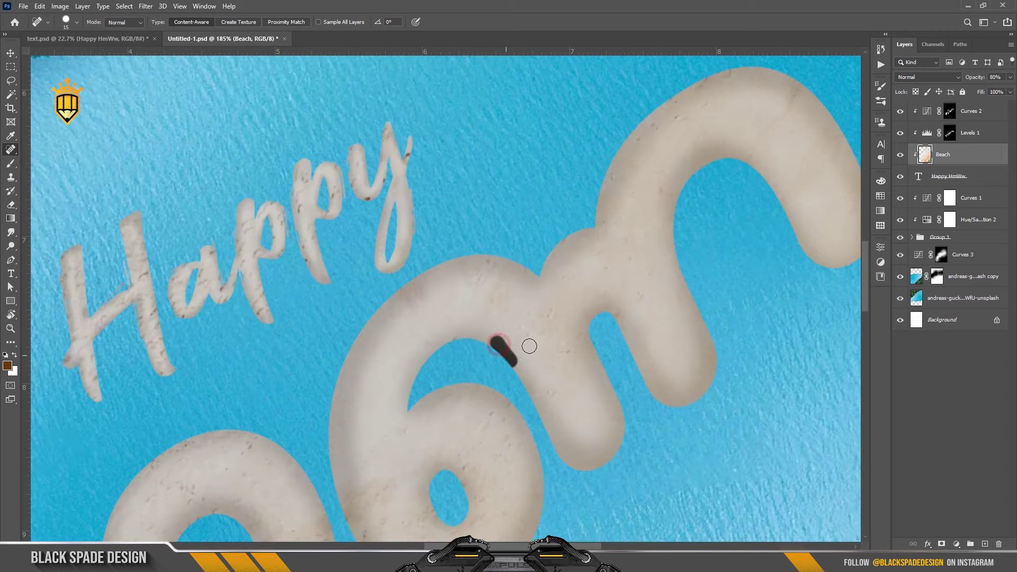
scroll(529, 346, down, 5)
scroll(354, 227, up, 5)
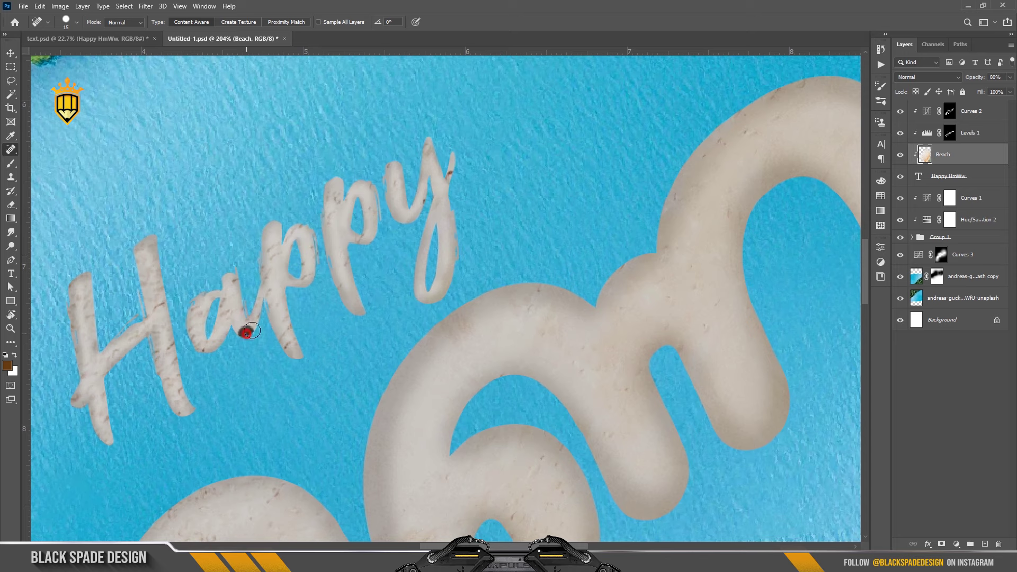
scroll(455, 175, down, 3)
scroll(434, 201, down, 2)
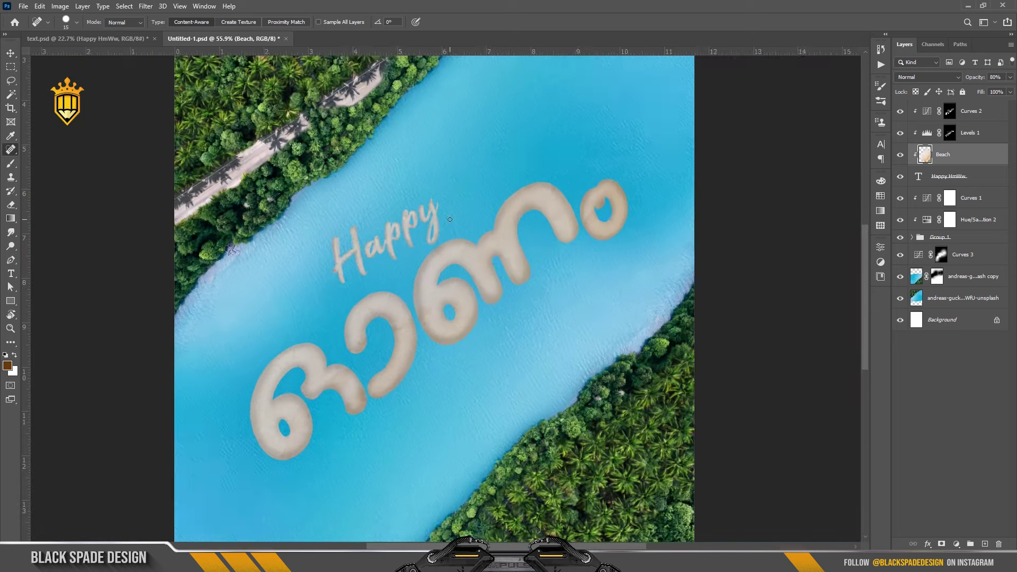
scroll(422, 213, down, 1)
scroll(422, 213, down, 1)
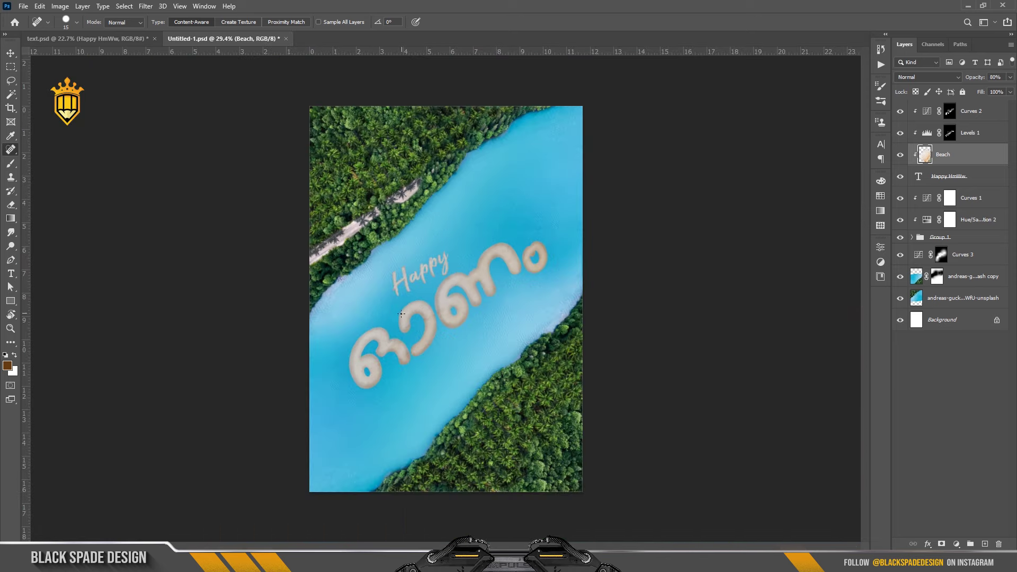
Select Curves 2 through the text layer, rotate them -1.42° and scale to 104.3%.
scroll(431, 330, up, 1)
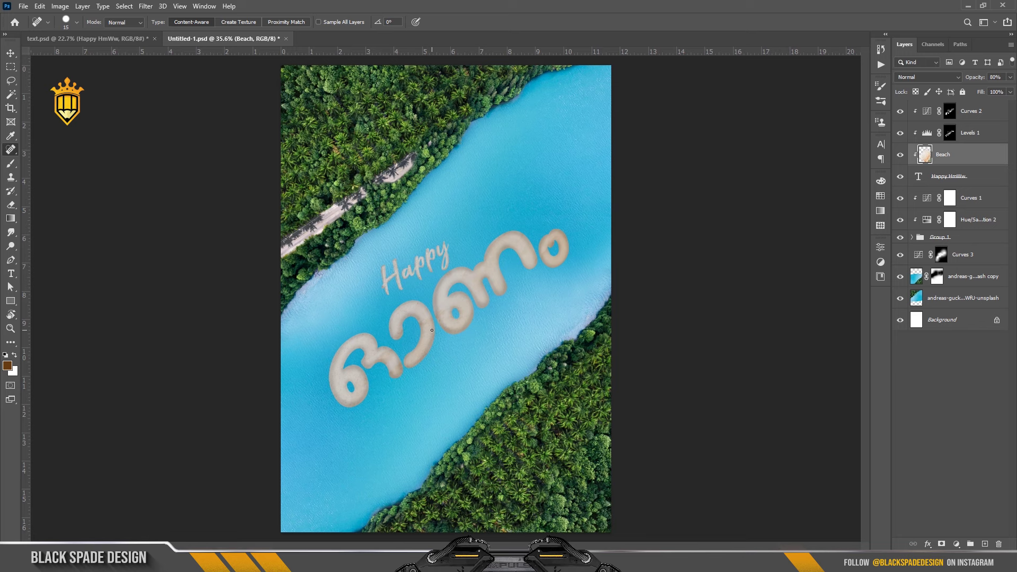
shift+click(951, 178)
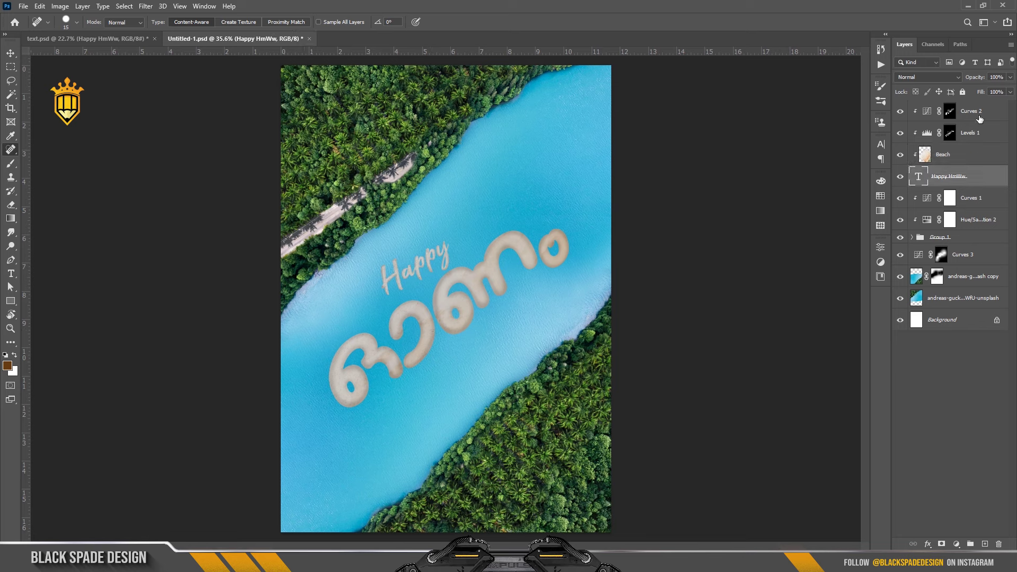
shift+click(932, 110)
key(ctrl+t)
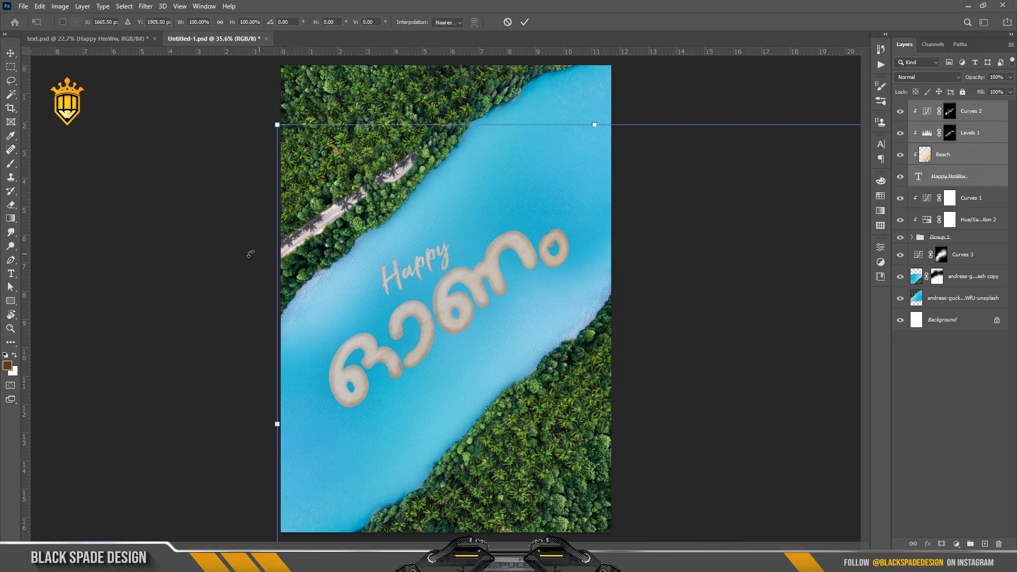
drag(251, 254, 233, 257)
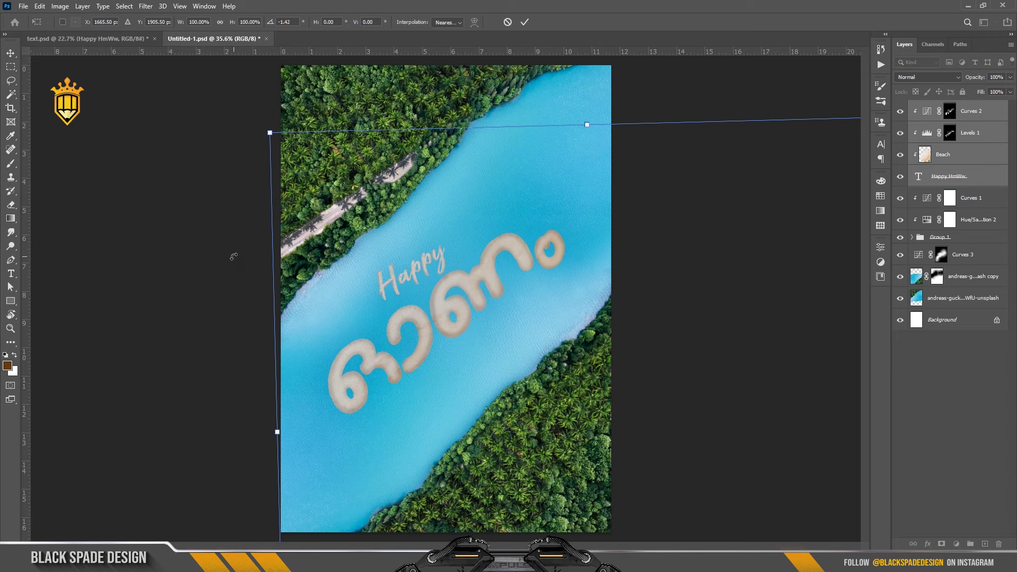
key(ctrl+minus)
drag(329, 191, 324, 186)
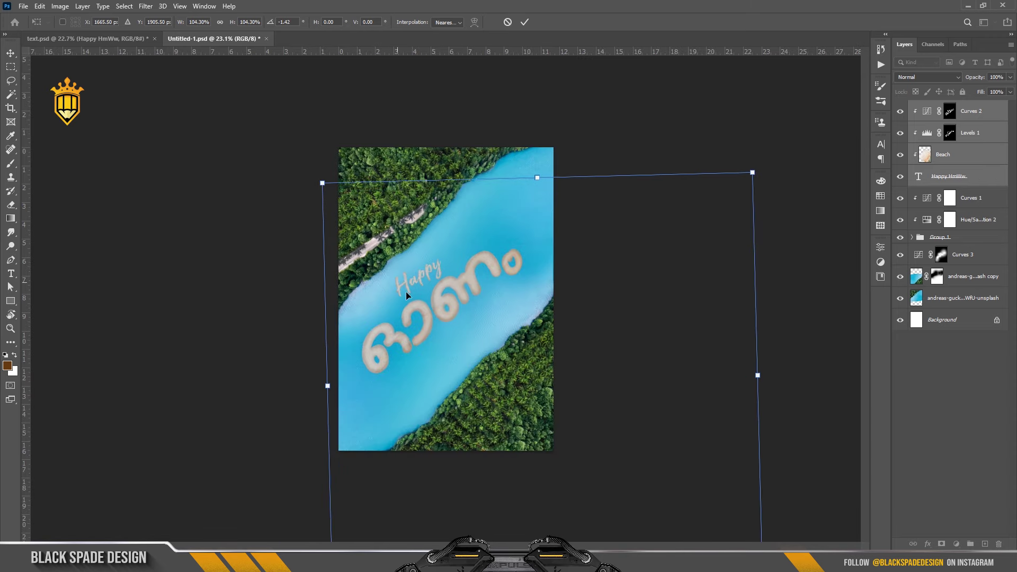
key(ctrl+plus)
drag(439, 307, 442, 312)
key(Return)
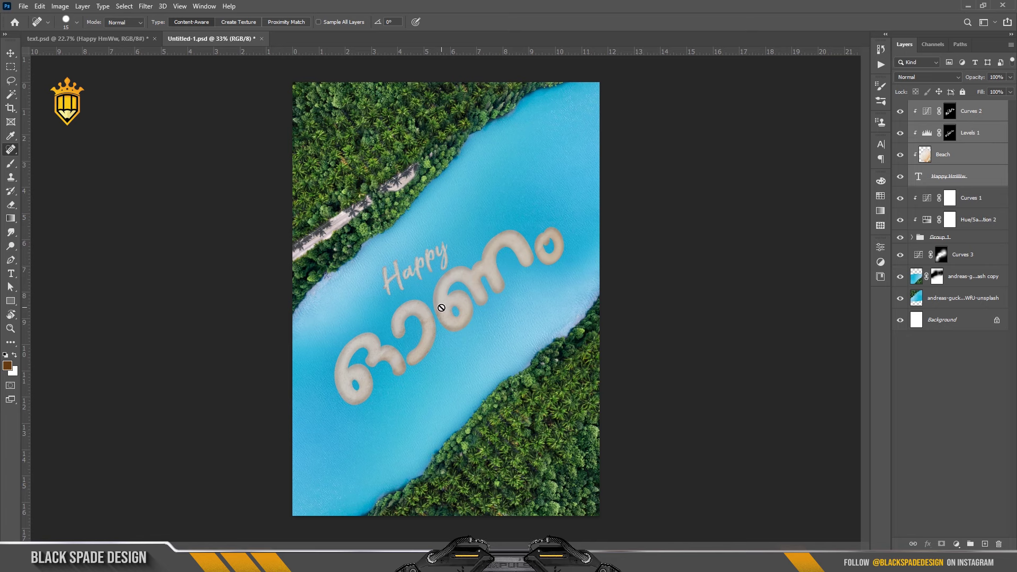
scroll(474, 325, up, 1)
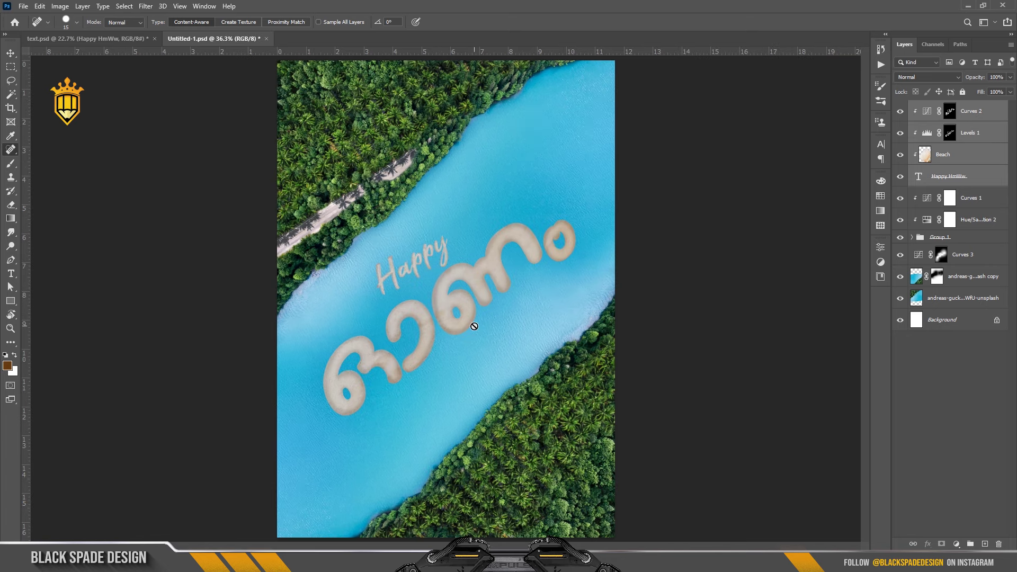
With the Move tool, recentre the lettering in view and select the Curves 2 mask.
key(v)
scroll(461, 318, down, 1)
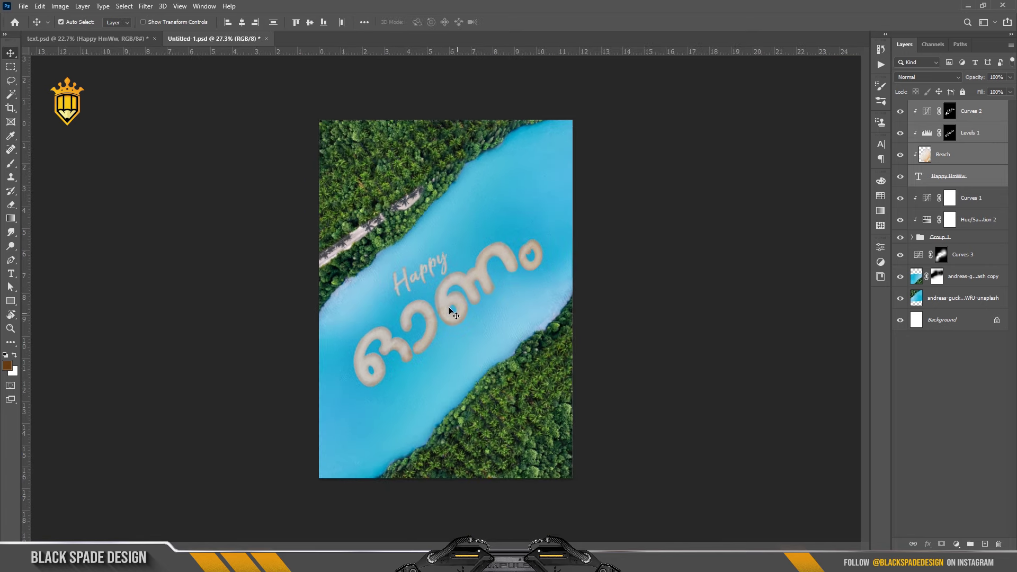
scroll(450, 312, up, 4)
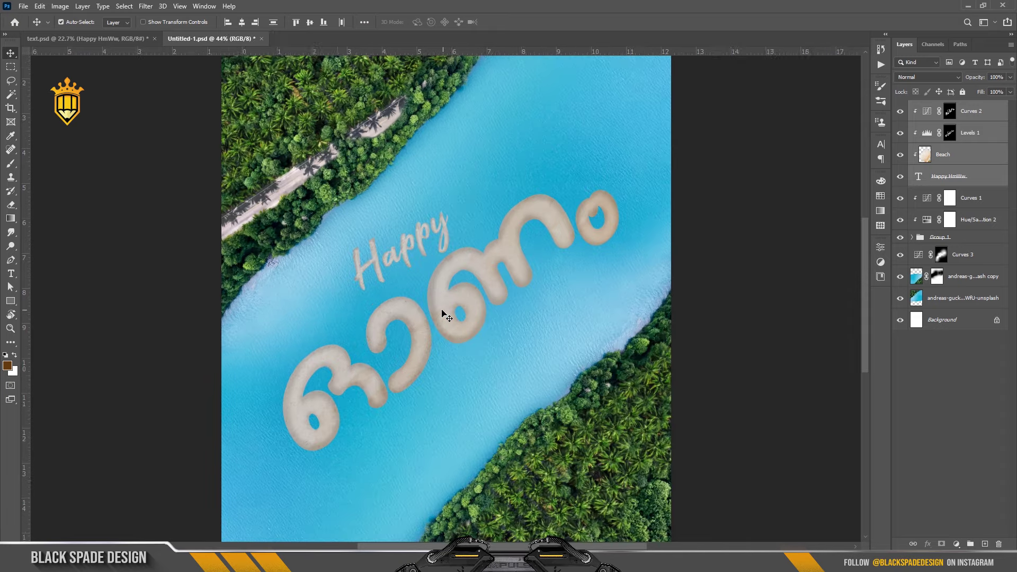
scroll(404, 297, up, 2)
scroll(405, 295, up, 2)
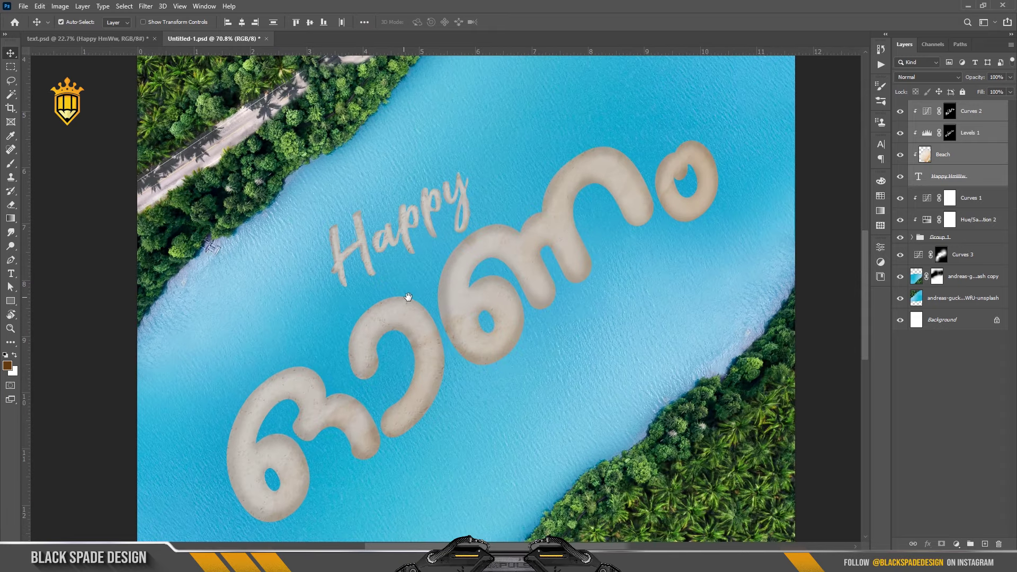
mouse_move(409, 295)
mouse_down()
mouse_move(415, 329)
mouse_move(389, 364)
mouse_move(356, 379)
mouse_up()
scroll(465, 334, up, 3)
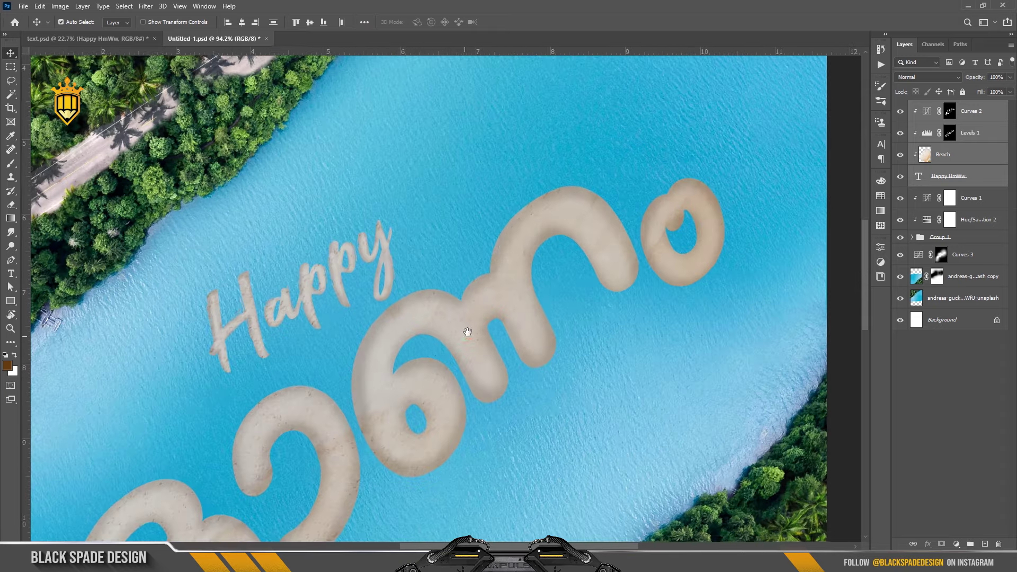
drag(466, 334, 451, 333)
click(970, 112)
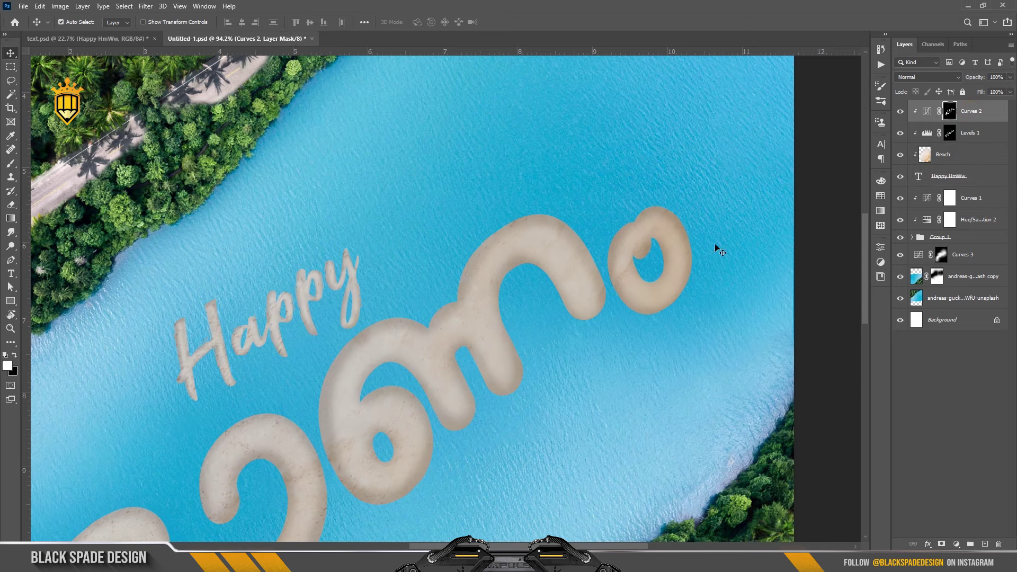
scroll(422, 344, down, 2)
scroll(408, 352, down, 1)
drag(408, 352, 460, 267)
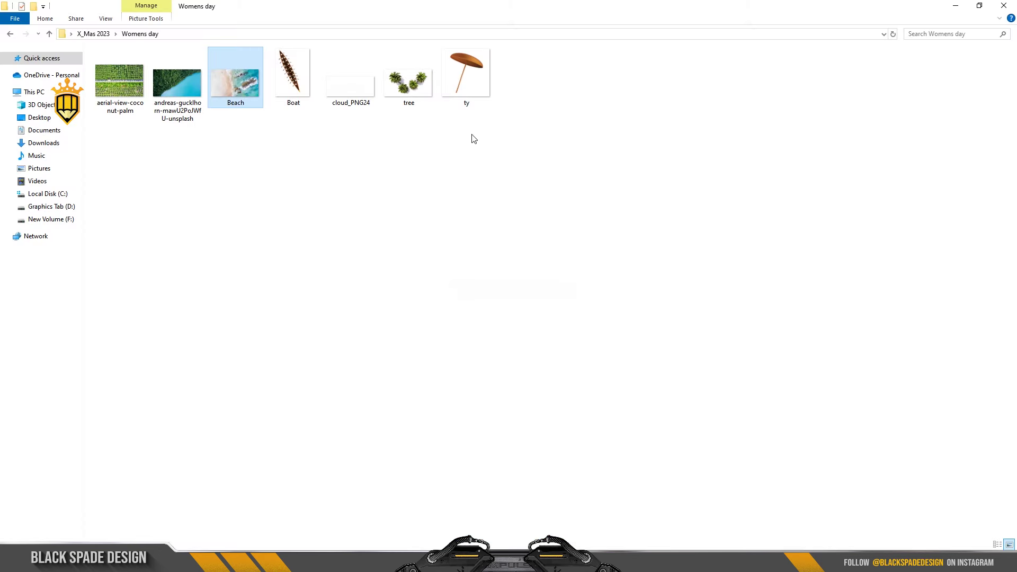
Drag the Beach photo from the project folder onto the Photoshop canvas.
mouse_move(466, 74)
mouse_down()
mouse_move(324, 546)
mouse_move(340, 521)
mouse_up()
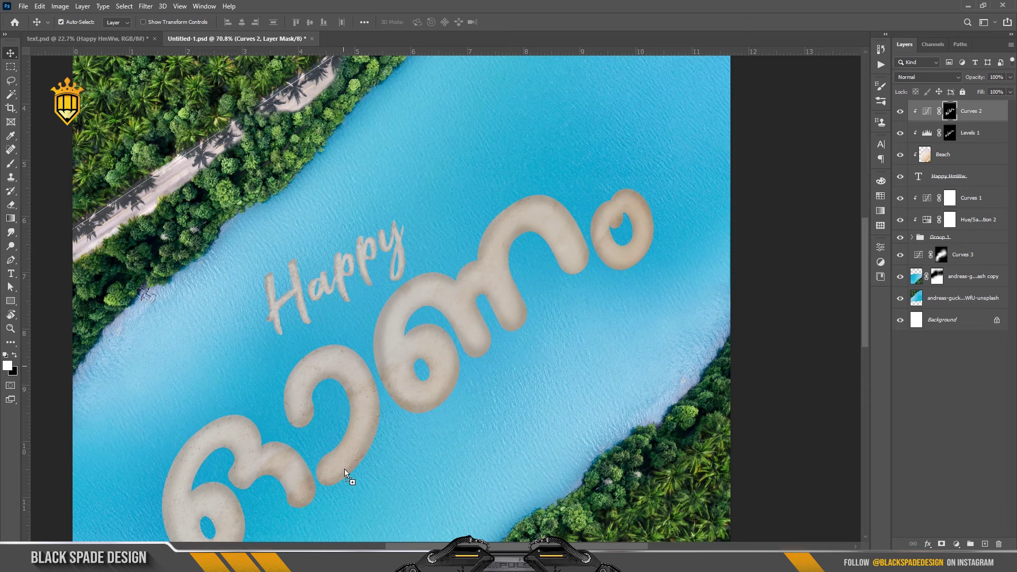
scroll(353, 316, down, 2)
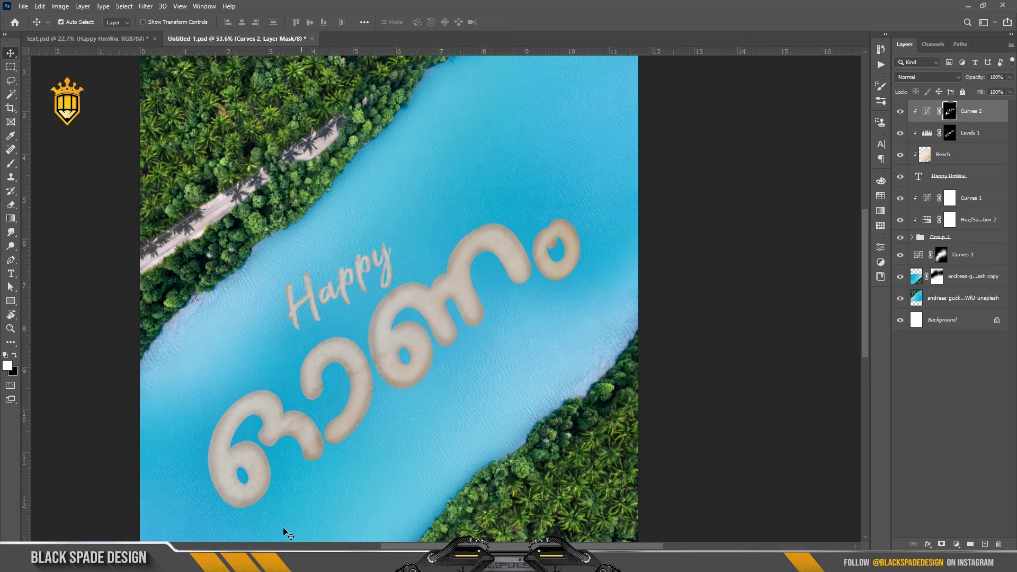
key(alt+Tab)
mouse_move(235, 80)
mouse_down()
mouse_move(312, 566)
mouse_move(427, 408)
mouse_up()
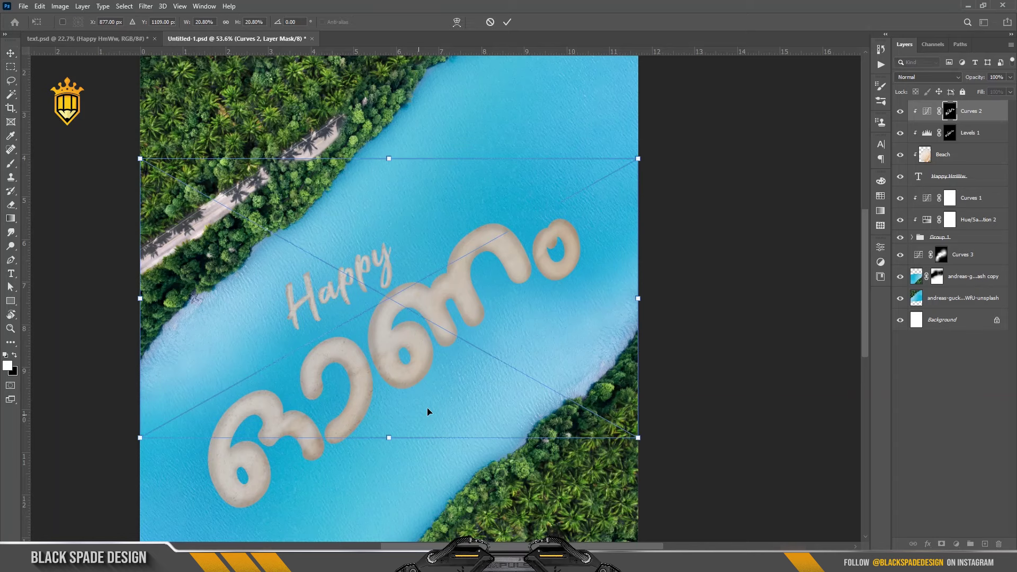
Place the beach photo tilted about 53° and scaled to about 35%, lower on the river.
scroll(526, 350, down, 2)
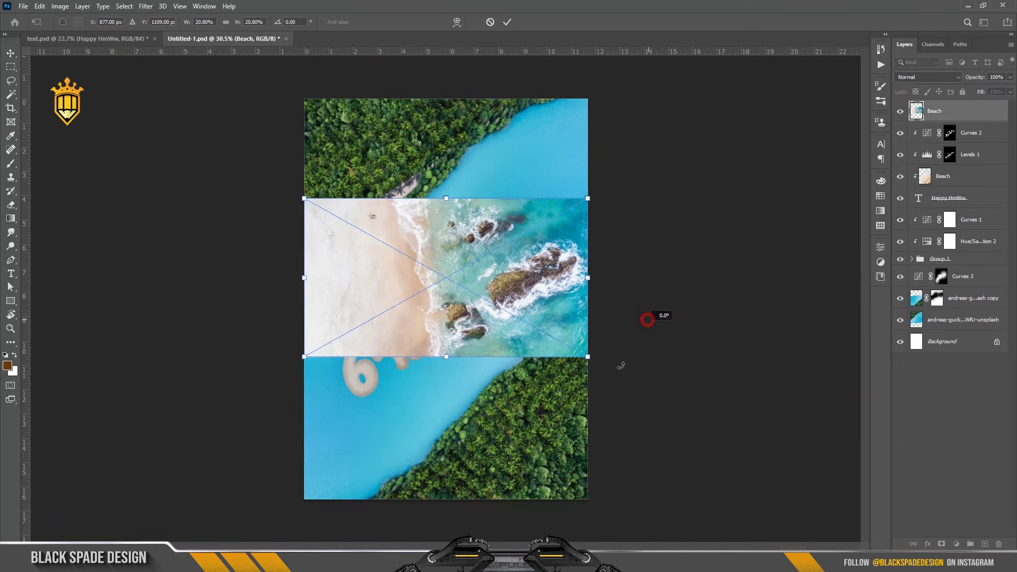
drag(621, 366, 555, 427)
drag(478, 320, 485, 382)
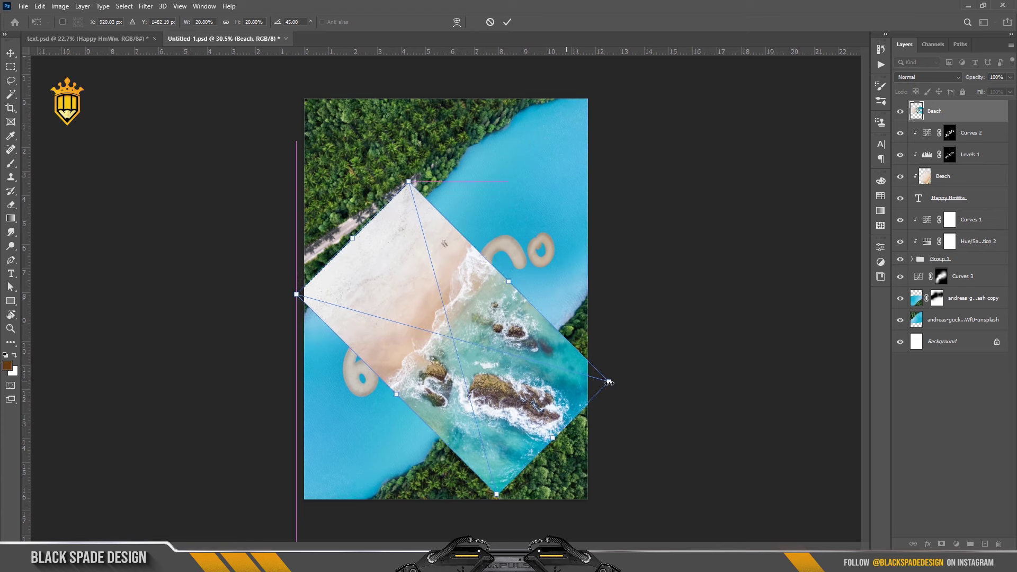
drag(610, 382, 770, 232)
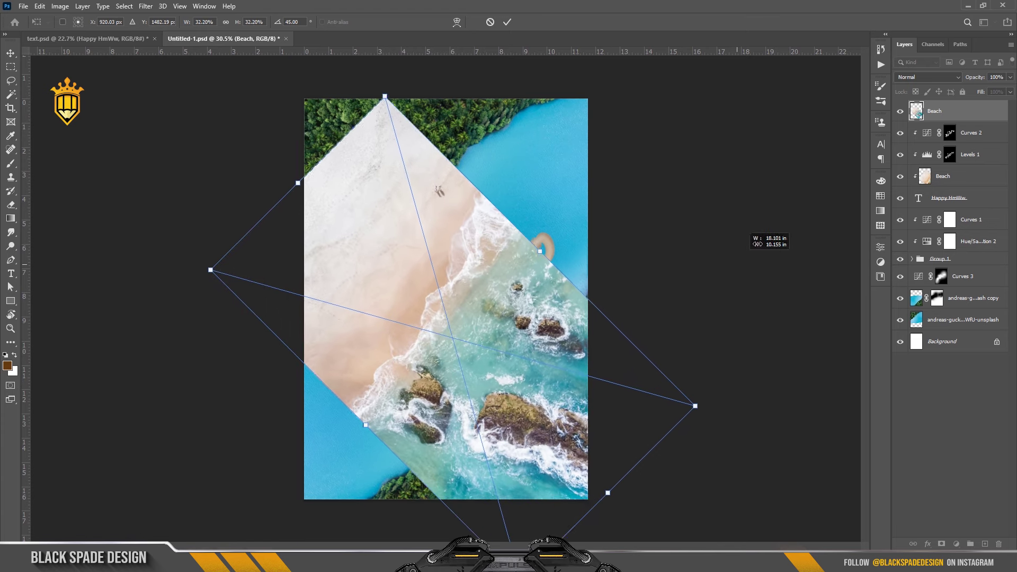
drag(692, 310, 693, 341)
drag(534, 334, 551, 349)
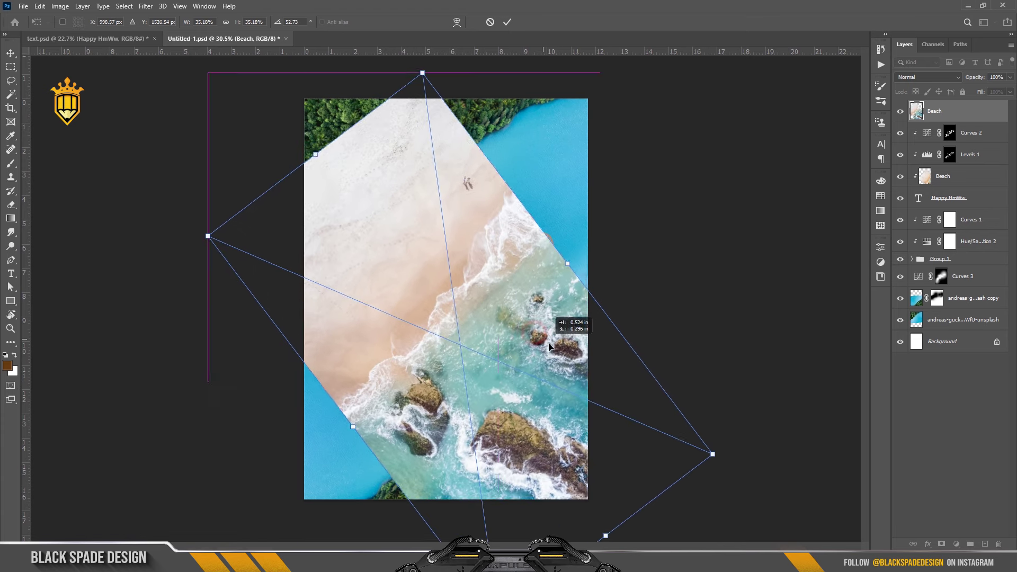
key(Return)
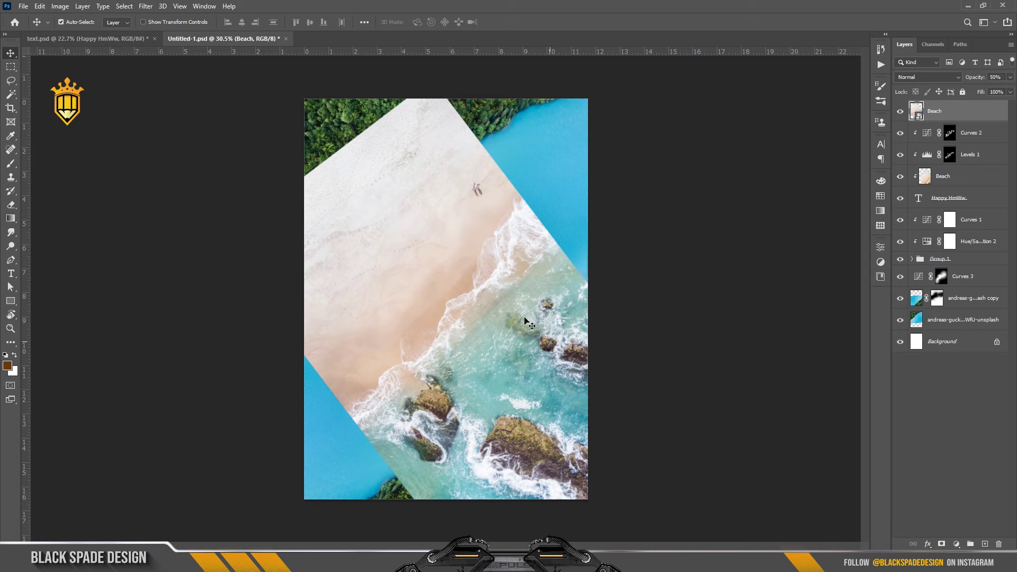
At 50% opacity, re-rotate the beach photo to about 68° aligned with the letters, then restore full opacity.
key(5)
key(ctrl+0)
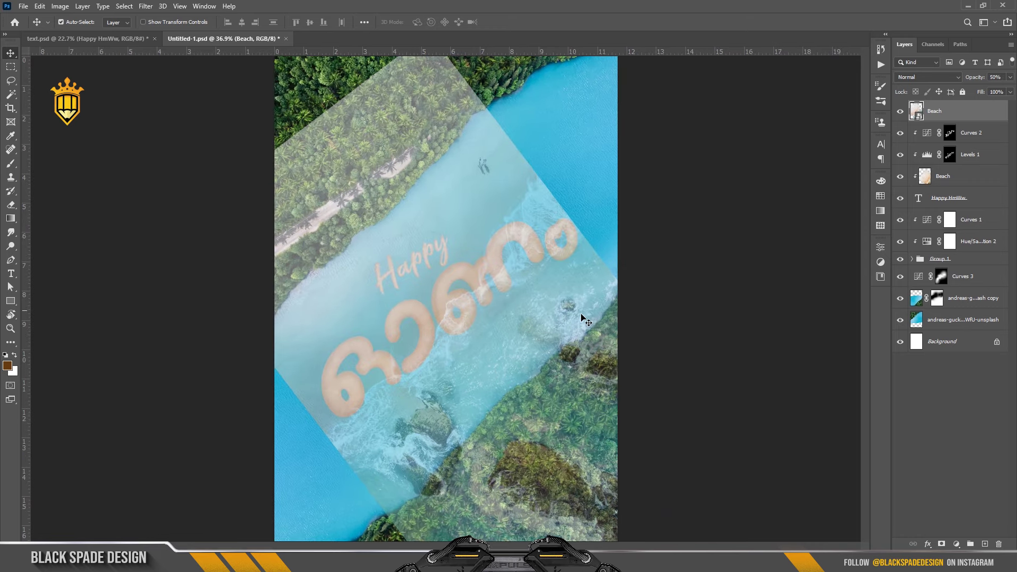
key(ctrl+t)
drag(729, 309, 716, 352)
drag(539, 337, 546, 345)
scroll(599, 319, up, 2)
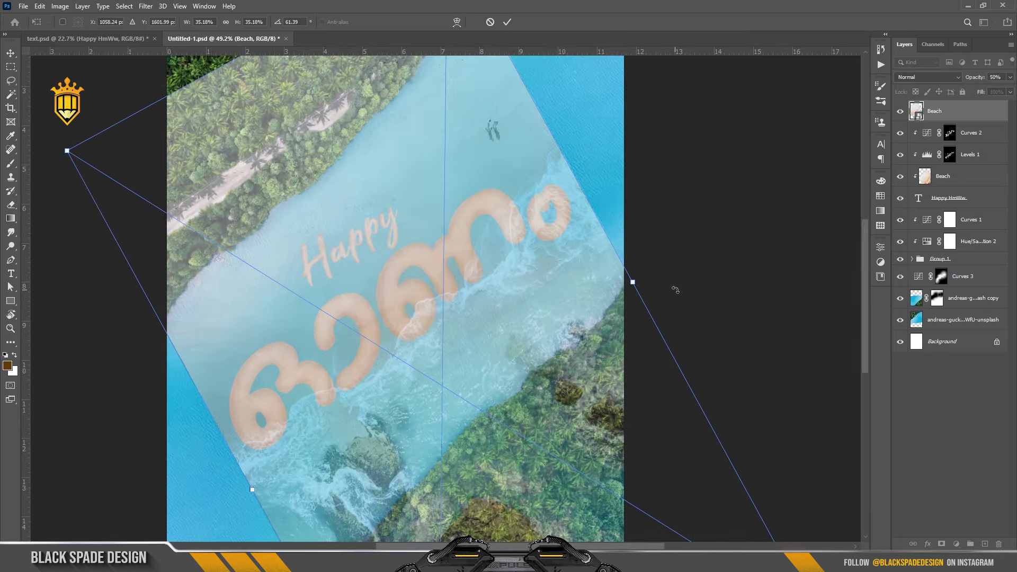
drag(689, 284, 692, 302)
drag(568, 352, 570, 364)
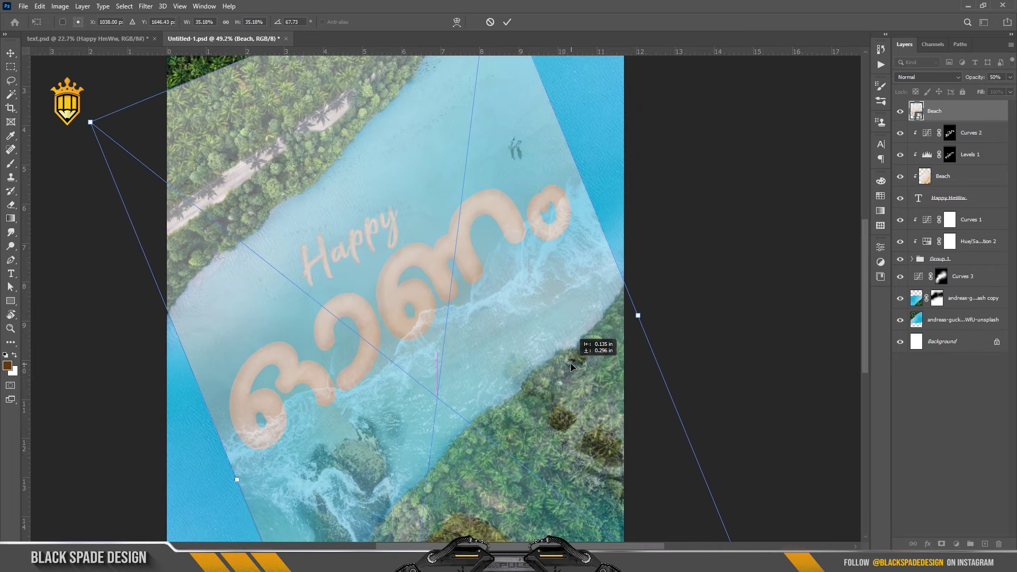
key(Return)
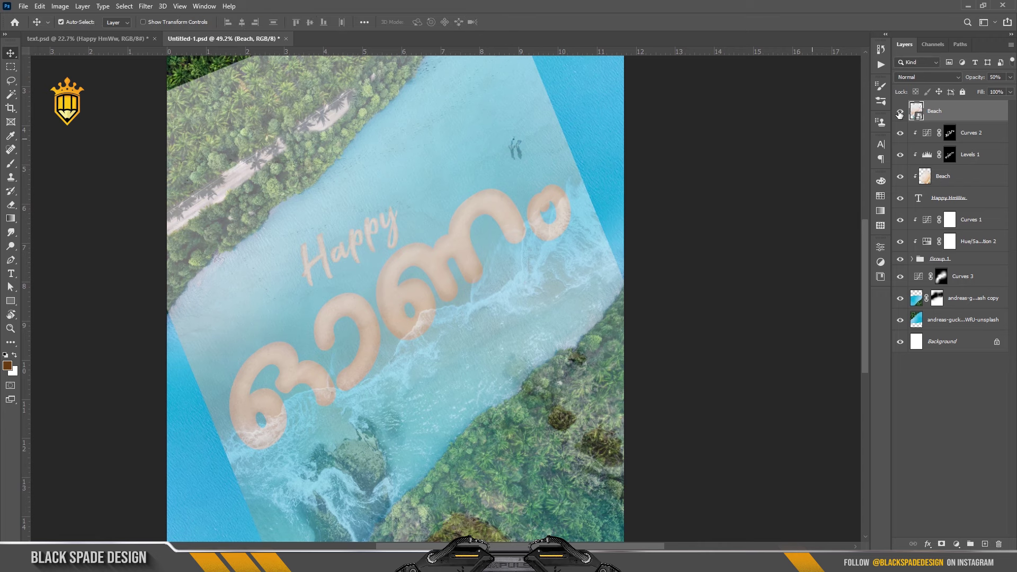
text(100)
key(Return)
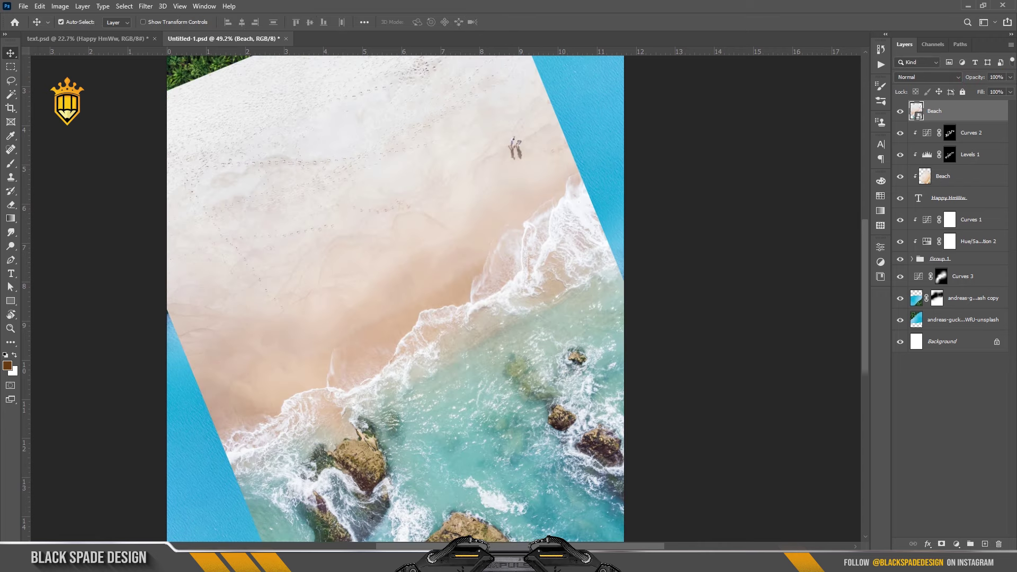
Hide the beach photo behind an inverted black mask and brighten the lower Beach layer with Levels.
click(940, 543)
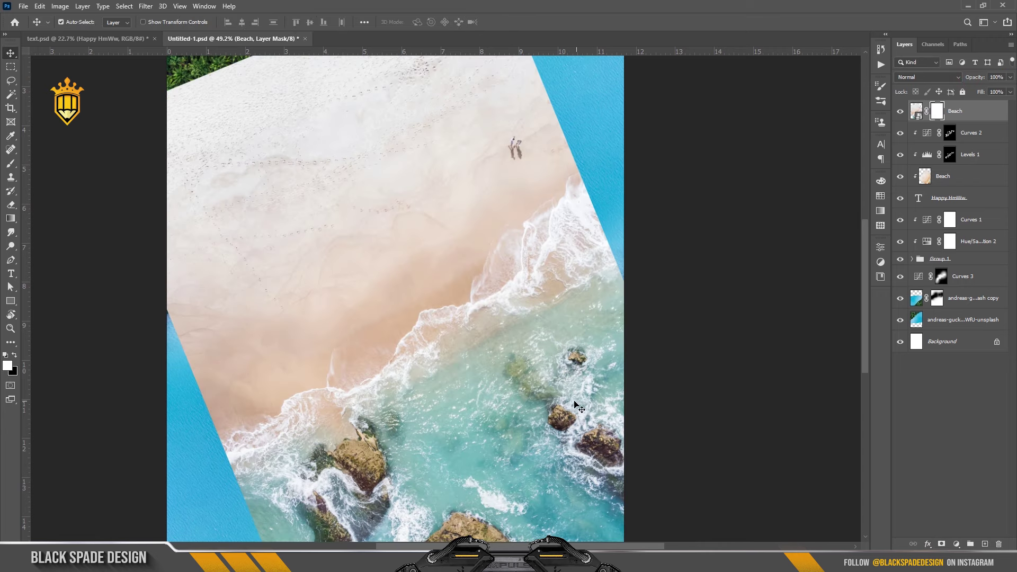
key(ctrl+i)
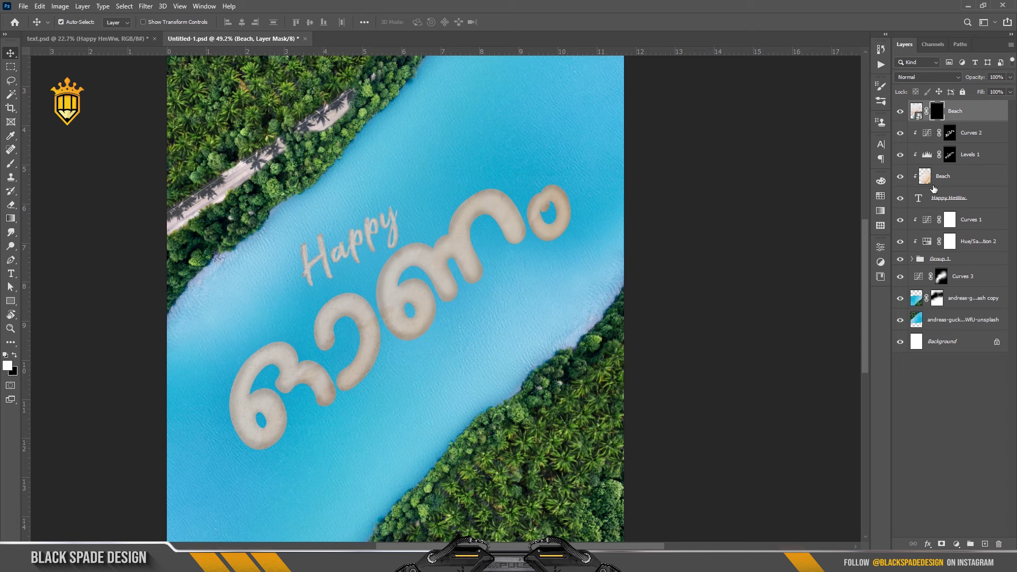
click(933, 189)
key(ctrl+l)
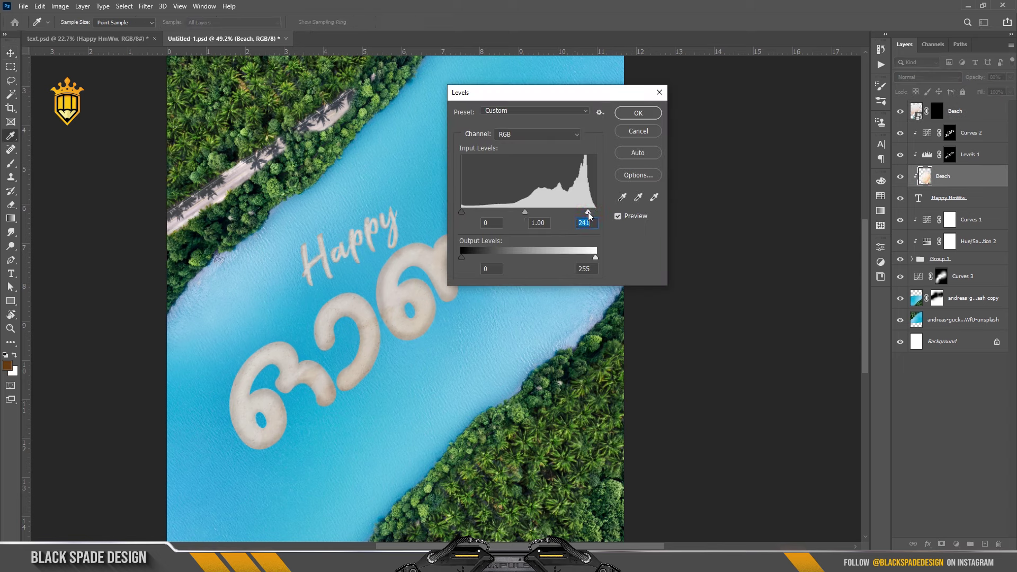
click(645, 117)
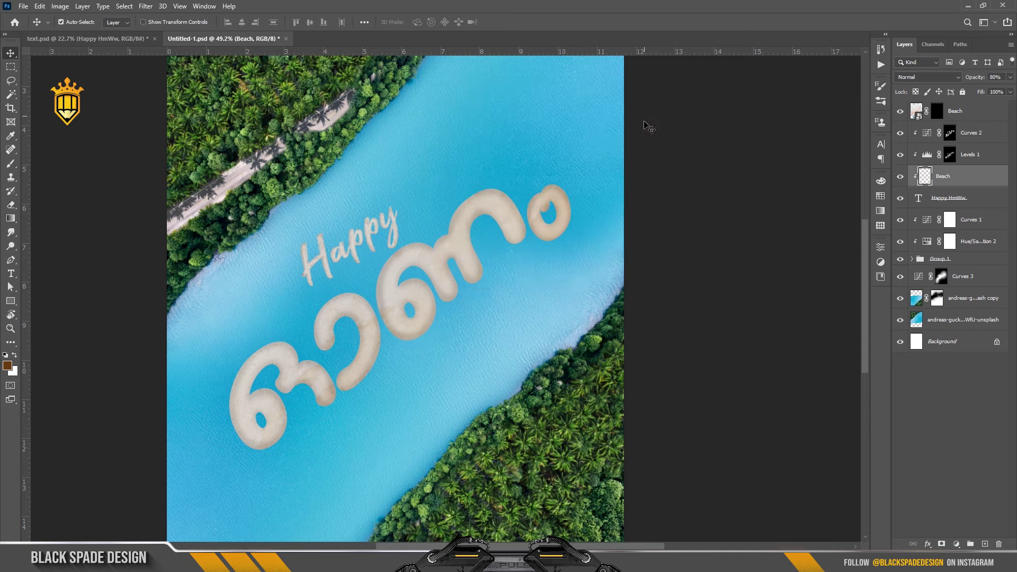
click(931, 115)
Paint the Beach mask with a small soft brush to reveal foam under the 6- and 3-shaped letters.
scroll(272, 431, up, 2)
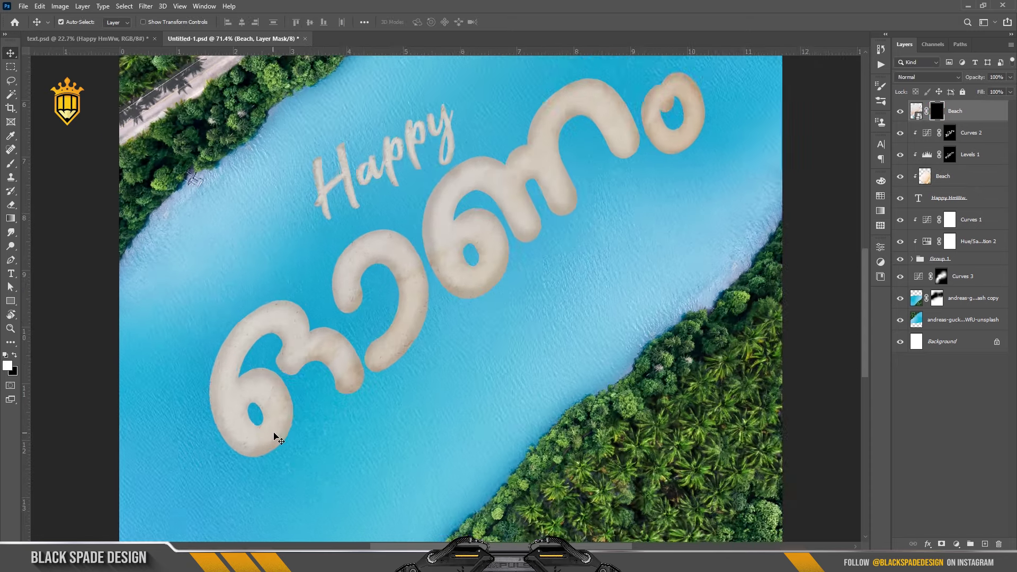
scroll(327, 380, up, 2)
key(b)
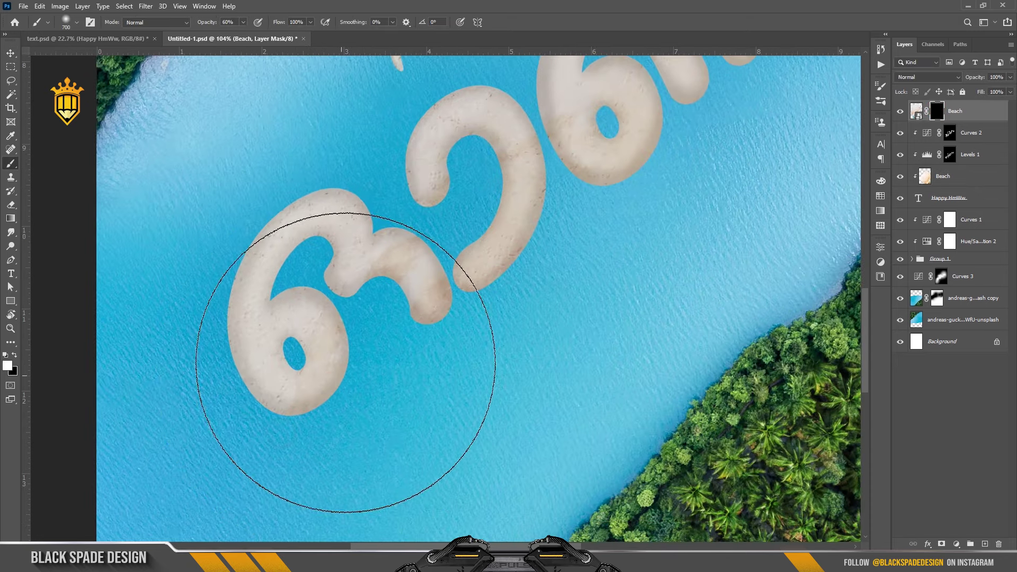
key(bracketleft)
key(bracketleft)
key(bracketleft)
scroll(319, 390, up, 2)
mouse_move(319, 390)
mouse_down()
mouse_move(302, 416)
mouse_move(334, 394)
mouse_move(358, 324)
mouse_move(379, 316)
mouse_up()
key(bracketleft)
key(bracketright)
mouse_move(474, 316)
mouse_down()
mouse_move(551, 234)
mouse_move(445, 251)
mouse_move(466, 249)
mouse_up()
mouse_move(329, 420)
mouse_down()
mouse_move(273, 408)
mouse_move(318, 431)
mouse_move(375, 396)
mouse_up()
With a larger brush, reveal sand and foam along the lower edges of the middle and last letters.
scroll(466, 364, down, 5)
scroll(438, 397, up, 1)
key(bracketright)
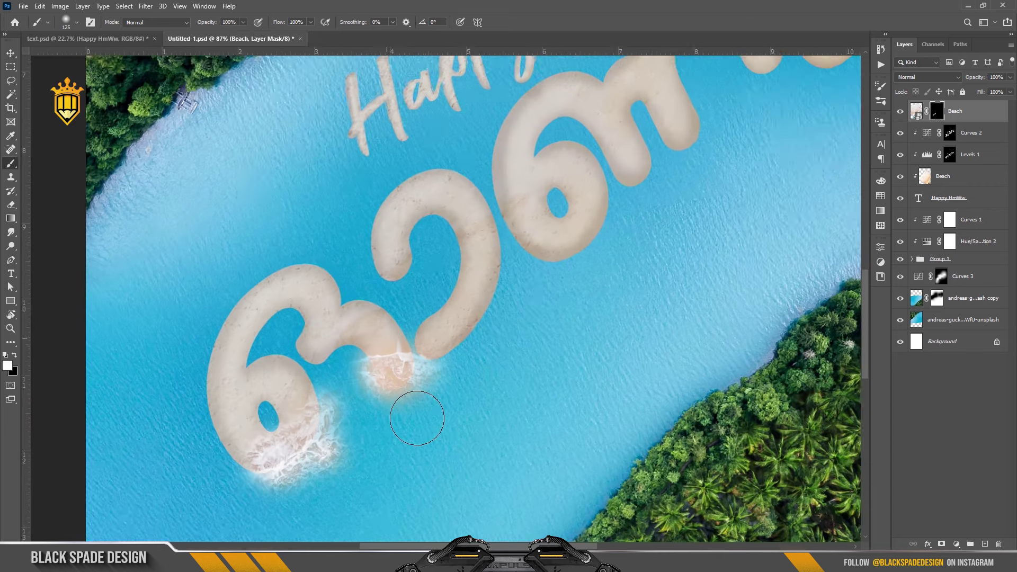
scroll(416, 416, up, 3)
drag(465, 307, 546, 228)
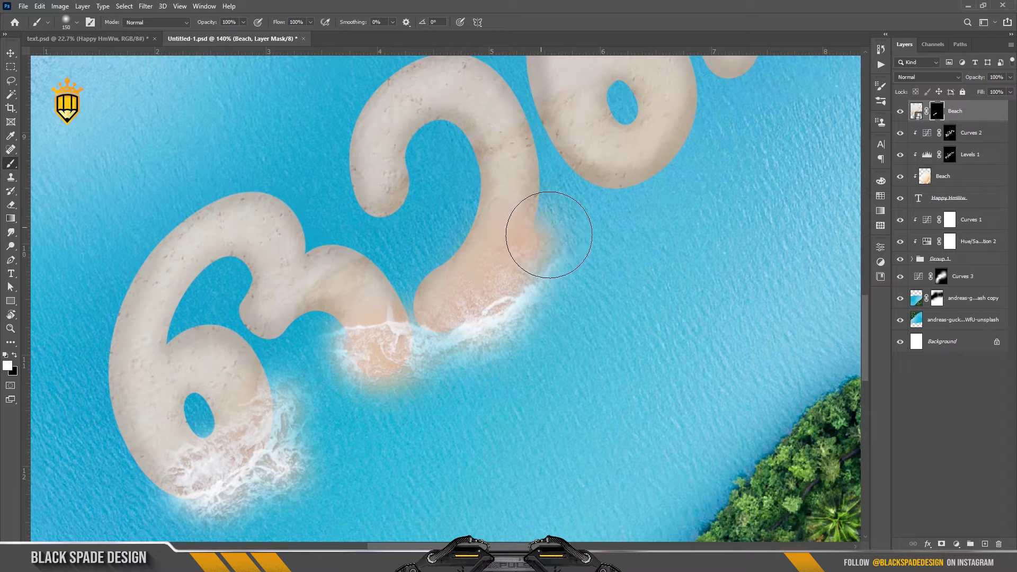
scroll(548, 233, down, 1)
scroll(552, 236, down, 1)
scroll(477, 344, up, 2)
mouse_move(477, 345)
mouse_down()
mouse_move(488, 302)
mouse_move(538, 275)
mouse_up()
scroll(538, 274, up, 1)
scroll(487, 384, down, 1)
mouse_move(488, 383)
mouse_down()
mouse_move(520, 313)
mouse_move(583, 268)
mouse_move(577, 310)
mouse_up()
scroll(613, 284, up, 1)
scroll(467, 388, up, 1)
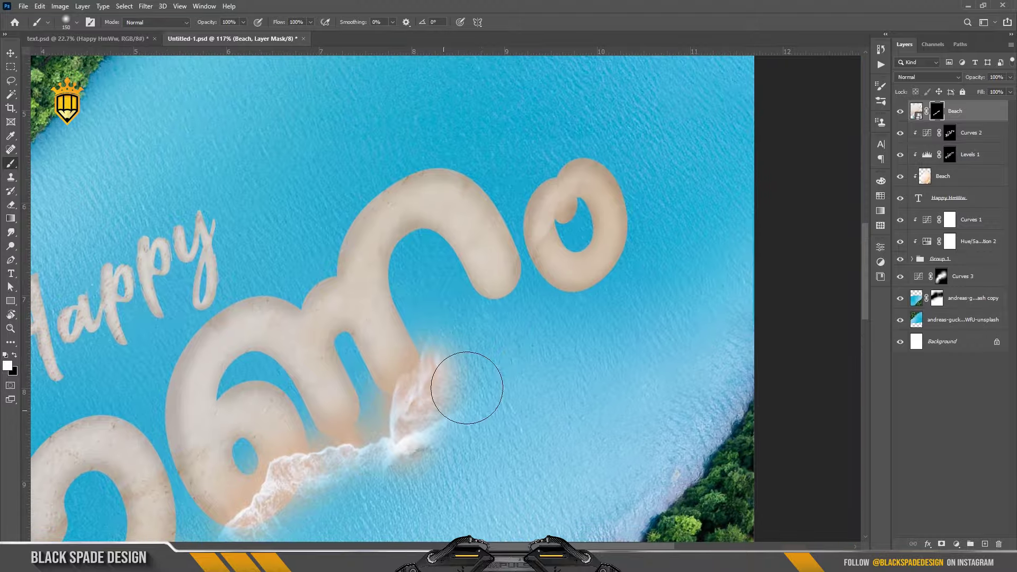
mouse_move(482, 308)
mouse_down()
mouse_move(508, 288)
mouse_move(583, 295)
mouse_move(631, 234)
mouse_move(637, 293)
mouse_up()
Add white foam around the 6-shaped letter's lower edge.
scroll(638, 293, down, 1)
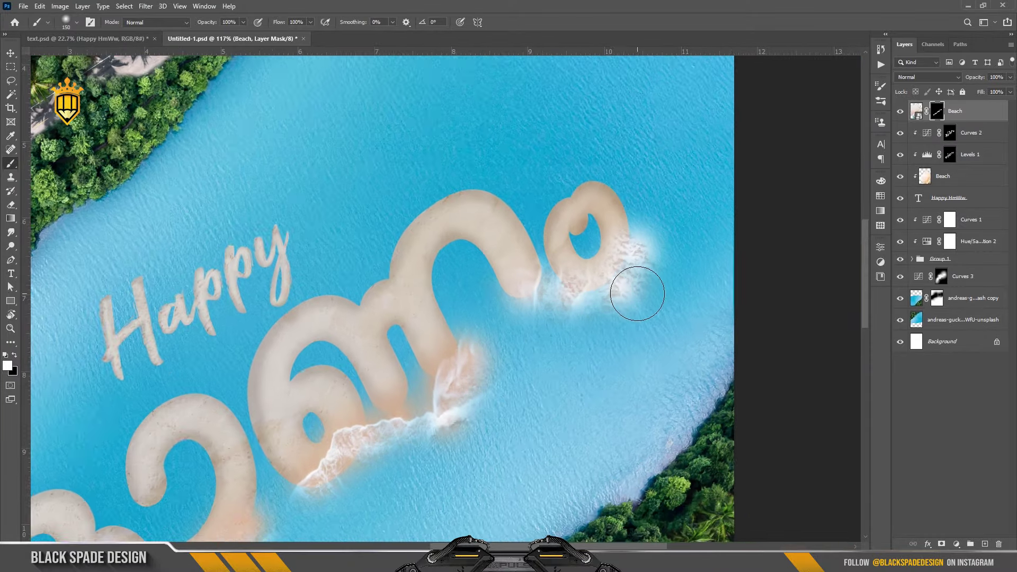
scroll(638, 293, down, 2)
scroll(583, 322, down, 1)
scroll(504, 359, up, 1)
scroll(357, 447, up, 2)
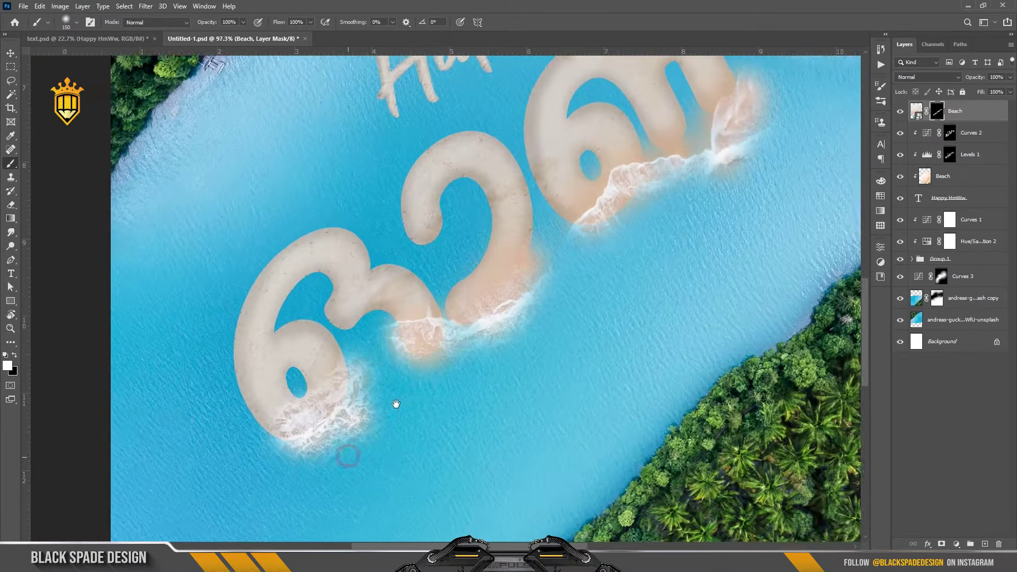
scroll(348, 456, up, 1)
mouse_move(288, 398)
mouse_down()
mouse_move(309, 397)
mouse_move(291, 375)
mouse_up()
scroll(310, 395, up, 1)
scroll(310, 396, down, 1)
Resize the mask brush and zoom around the word to inspect the surf edges.
key(bracketleft)
key(bracketleft)
key(bracketleft)
scroll(286, 382, up, 1)
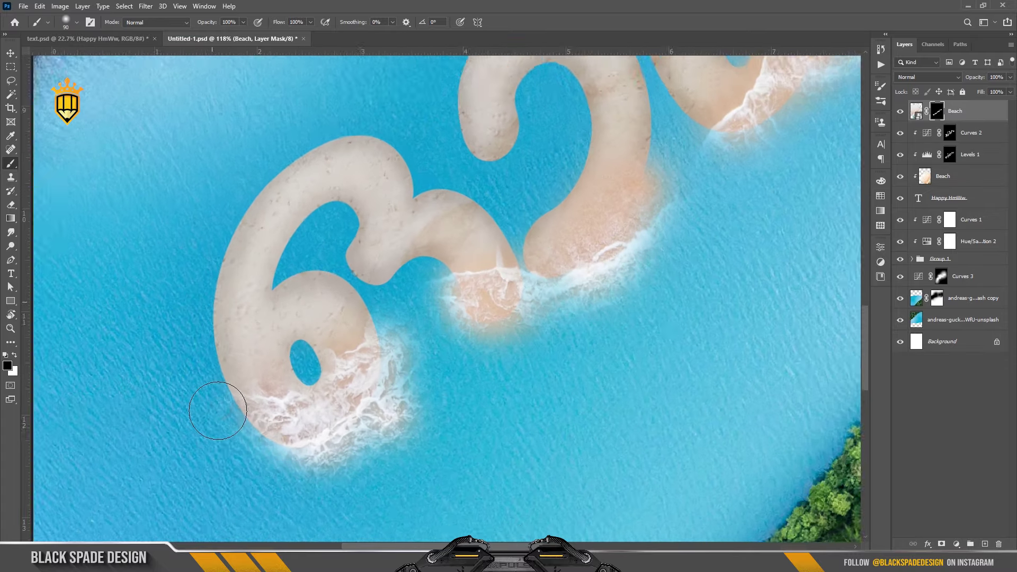
key(bracketright)
scroll(291, 488, down, 1)
scroll(431, 447, up, 1)
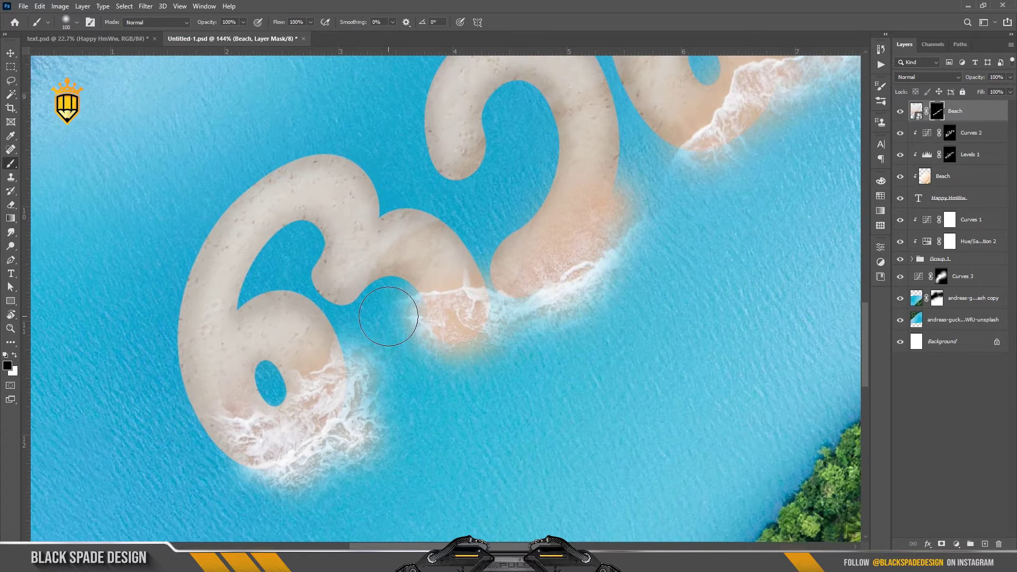
key(bracketright)
key(bracketright)
scroll(495, 358, down, 1)
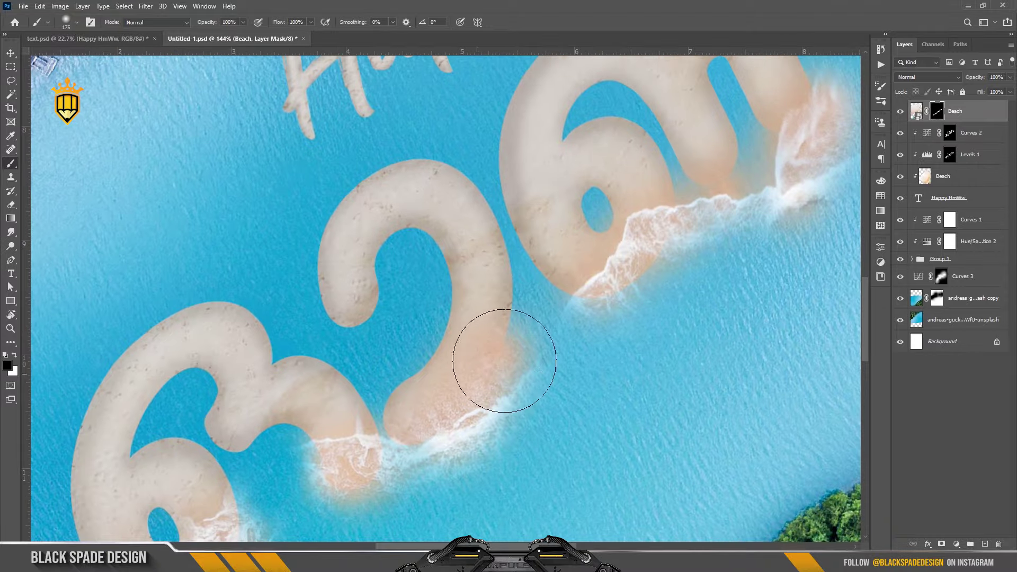
scroll(567, 367, up, 1)
scroll(567, 368, down, 1)
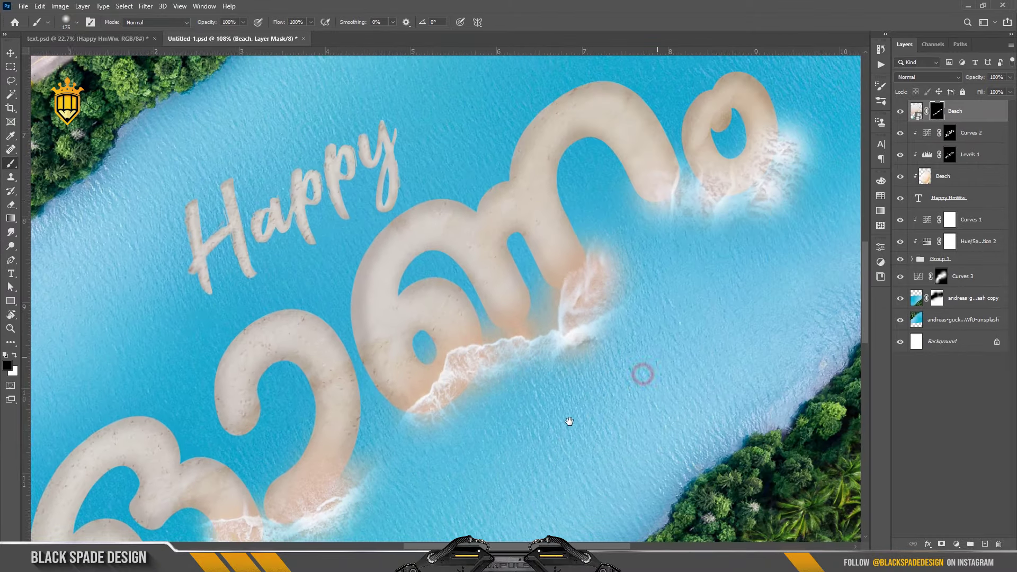
scroll(535, 311, up, 1)
scroll(519, 275, down, 1)
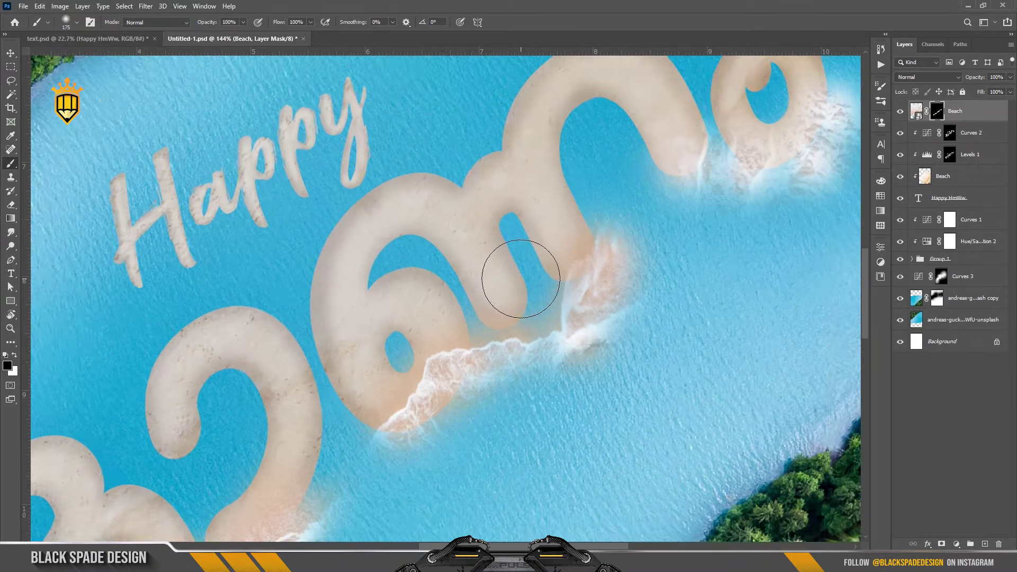
scroll(522, 306, down, 1)
scroll(566, 289, up, 1)
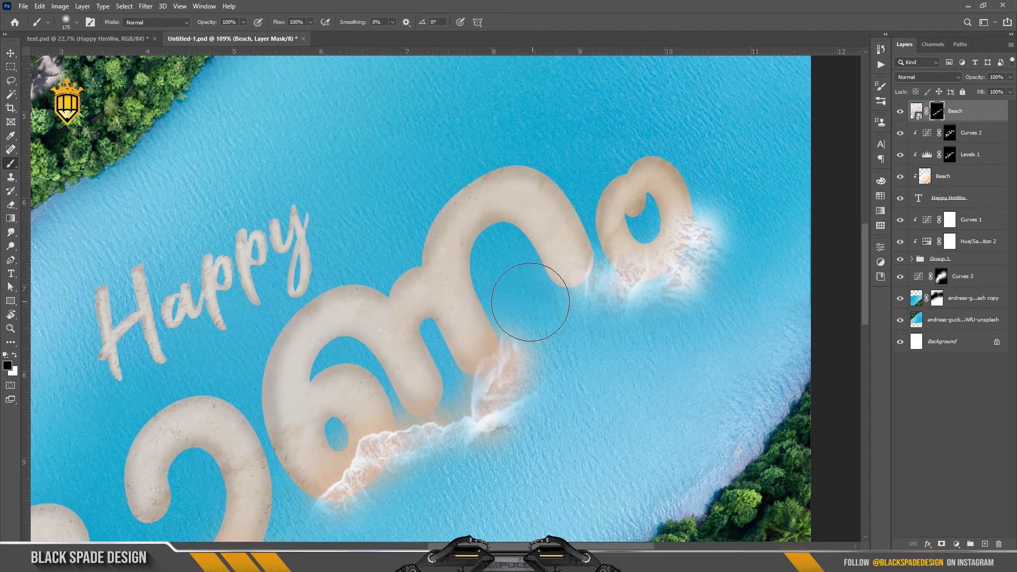
scroll(530, 302, down, 2)
scroll(582, 304, up, 1)
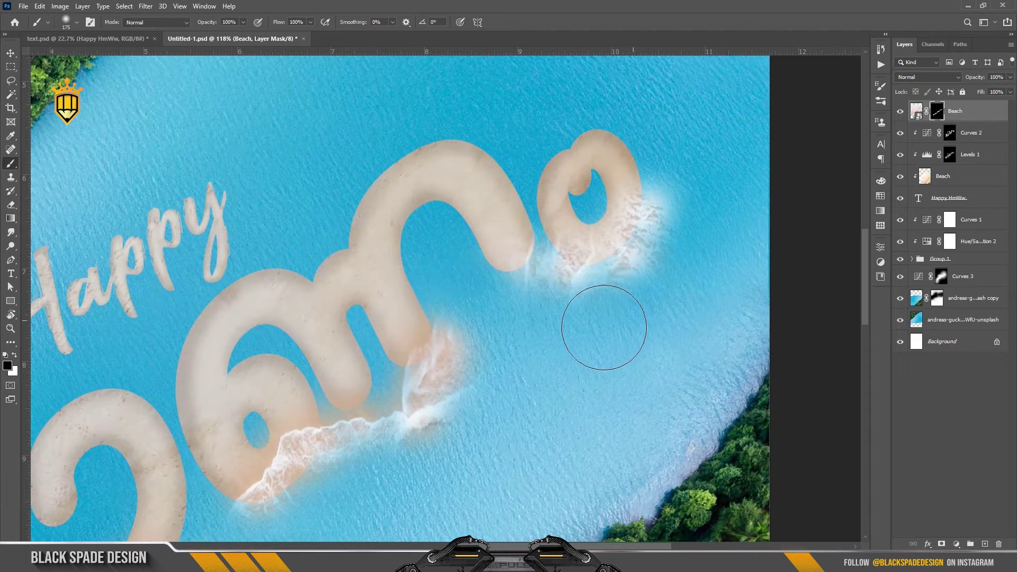
scroll(523, 325, down, 2)
scroll(471, 323, down, 2)
scroll(456, 370, up, 2)
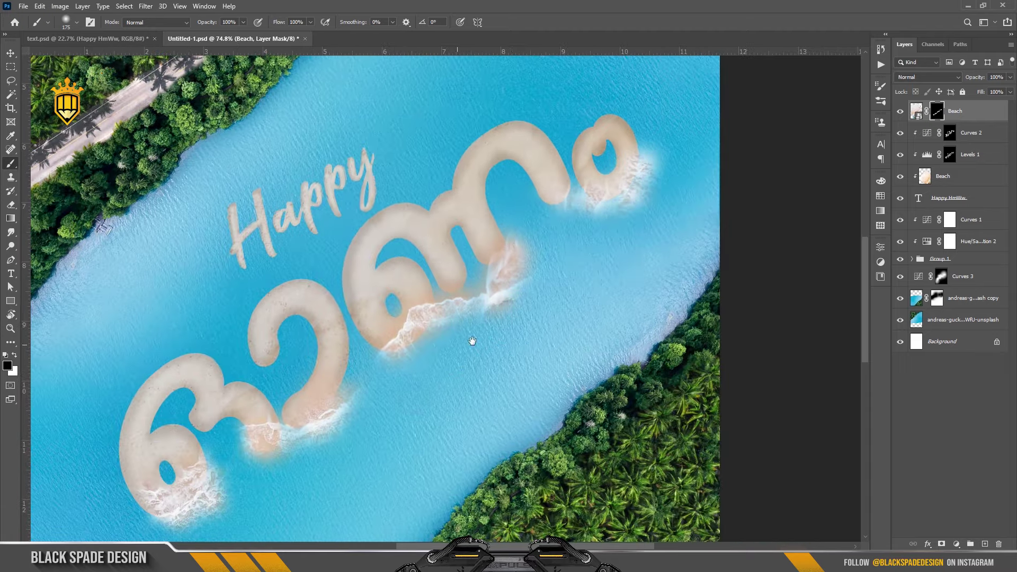
scroll(506, 320, up, 1)
scroll(508, 328, up, 1)
scroll(488, 349, down, 1)
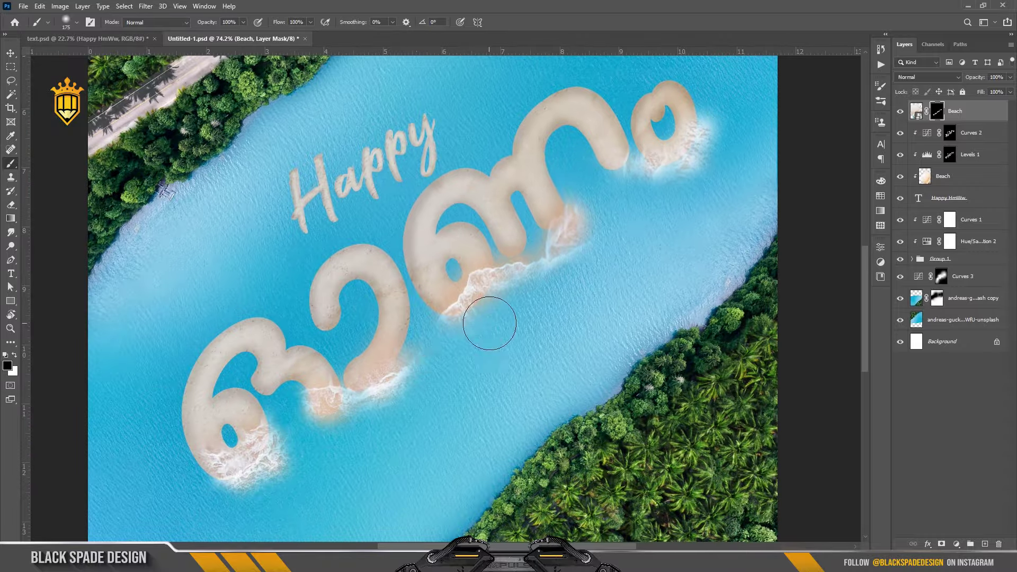
scroll(477, 398, up, 1)
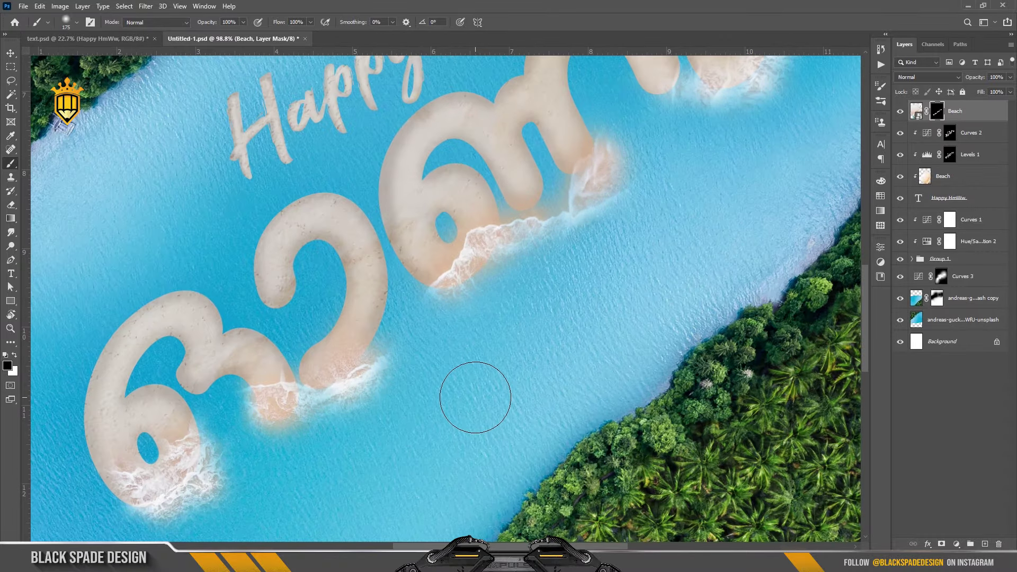
scroll(471, 397, down, 1)
scroll(461, 401, down, 1)
scroll(373, 416, up, 2)
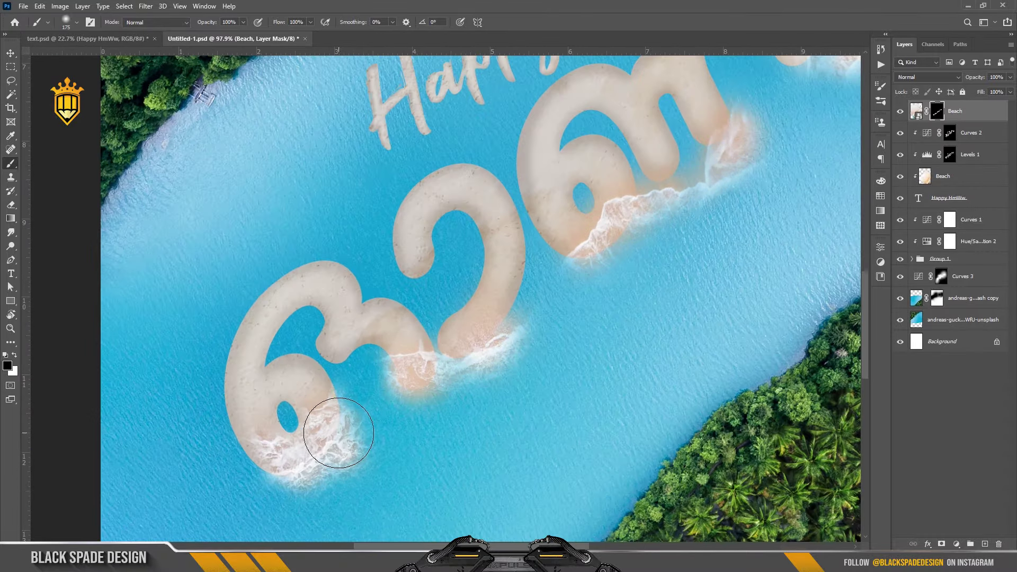
Paint surf back in beside the first letters, then return to hiding surf with a larger brush.
key(x)
key(bracketleft)
key(bracketleft)
click(374, 400)
mouse_move(377, 402)
mouse_down()
mouse_move(404, 415)
mouse_move(390, 432)
mouse_up()
scroll(390, 427, up, 1)
key(x)
scroll(374, 427, up, 1)
key(bracketright)
key(bracketright)
key(bracketright)
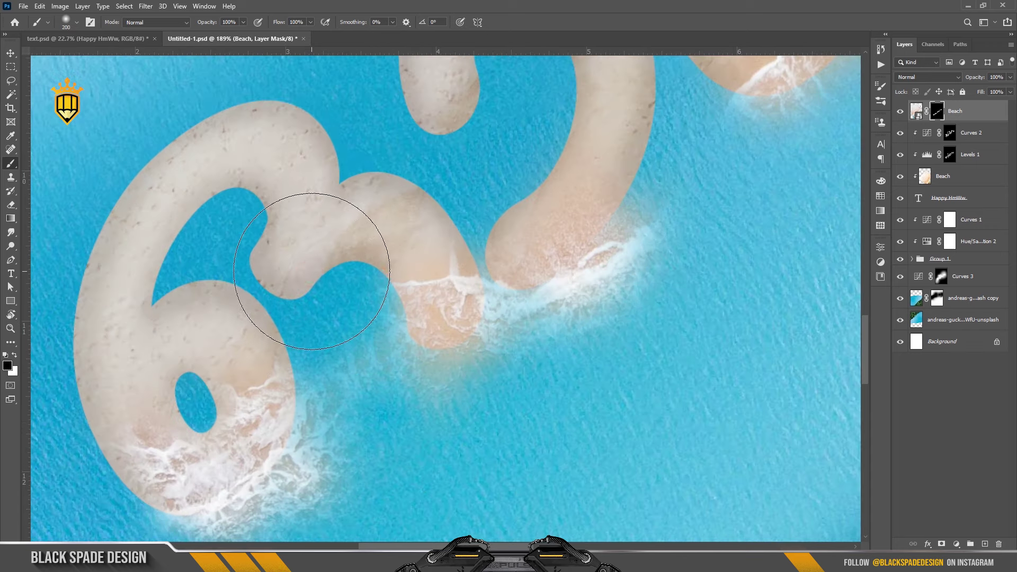
scroll(311, 271, down, 1)
scroll(381, 312, down, 1)
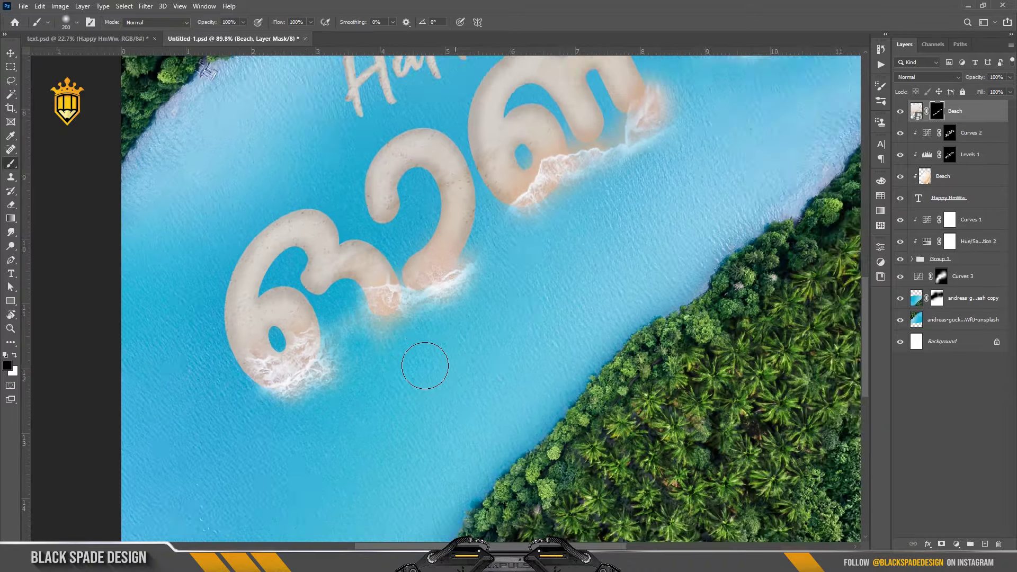
scroll(424, 363, down, 1)
scroll(466, 358, down, 1)
Duplicate the Beach layer, set the original to Overlay, and give Beach copy 70% opacity.
key(ctrl+j)
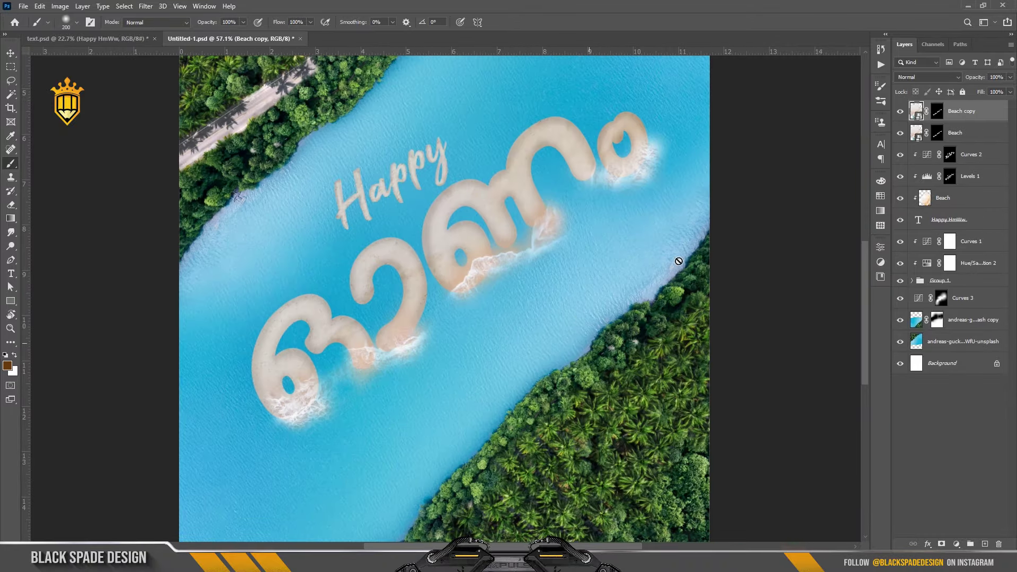
click(899, 111)
click(950, 137)
click(926, 81)
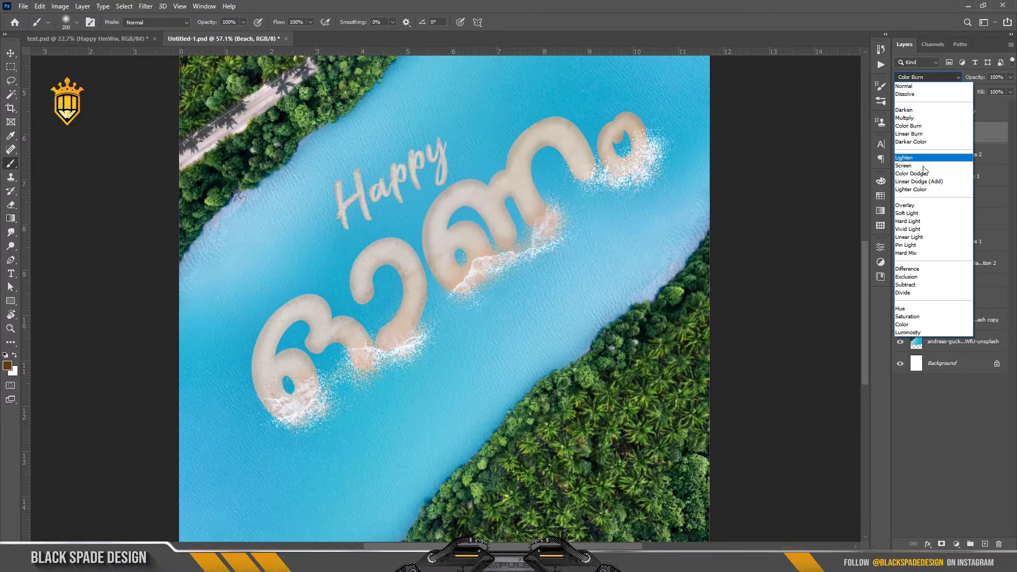
click(910, 206)
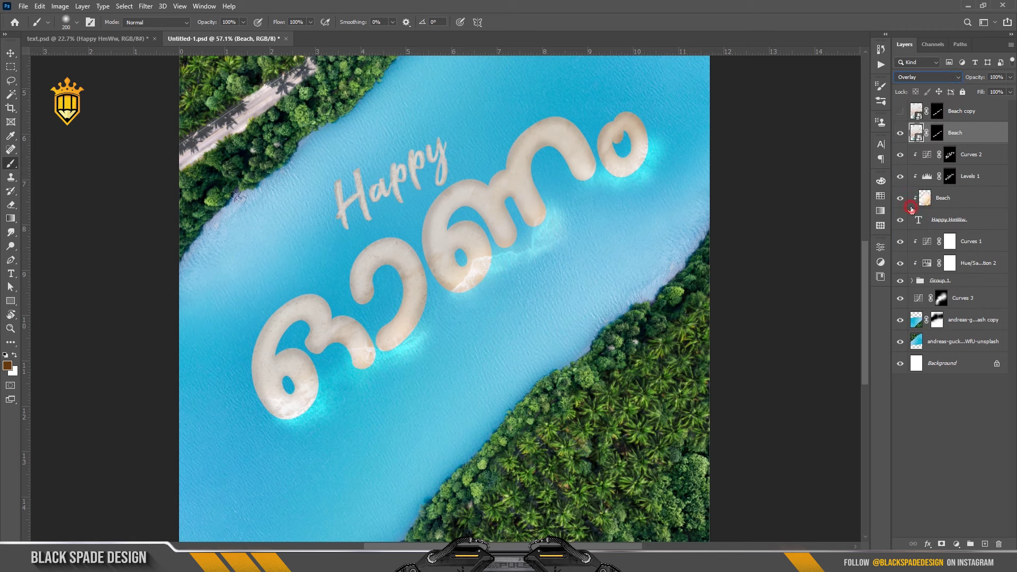
click(979, 107)
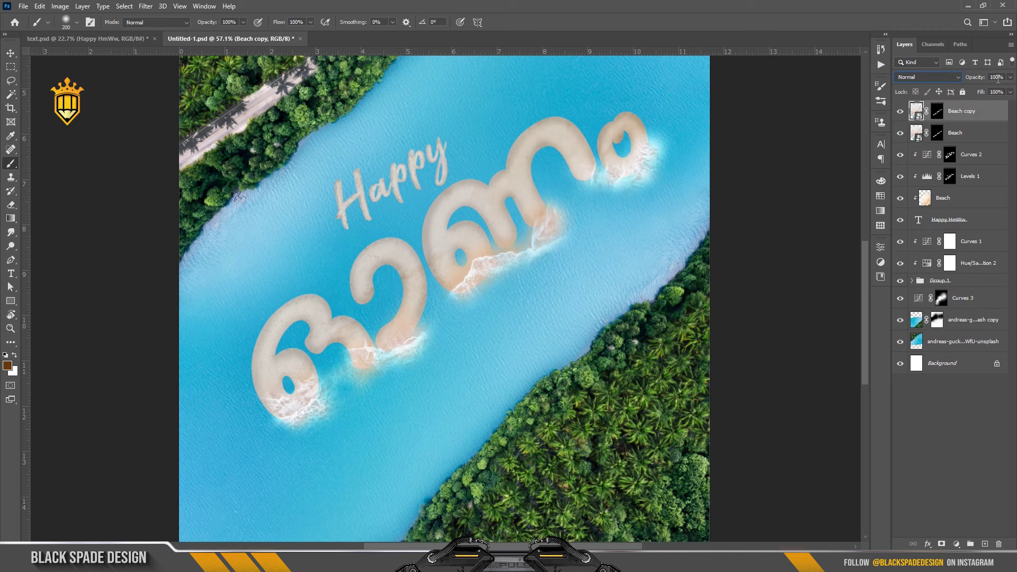
text(70)
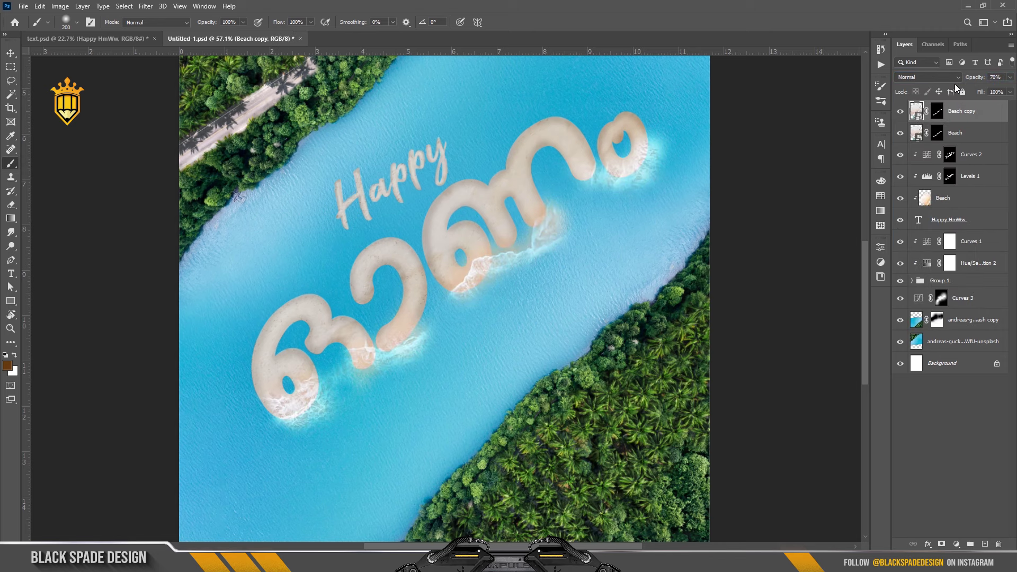
Pan to the right end of the word and check the Beach layer's mask.
click(8, 56)
scroll(454, 368, up, 2)
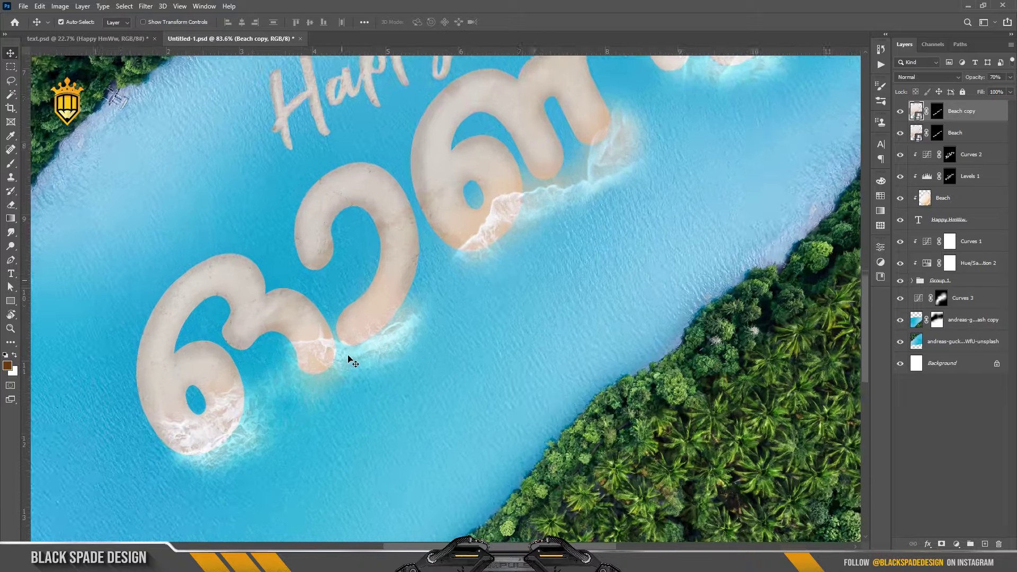
scroll(352, 356, up, 2)
scroll(480, 346, up, 1)
drag(543, 341, 438, 496)
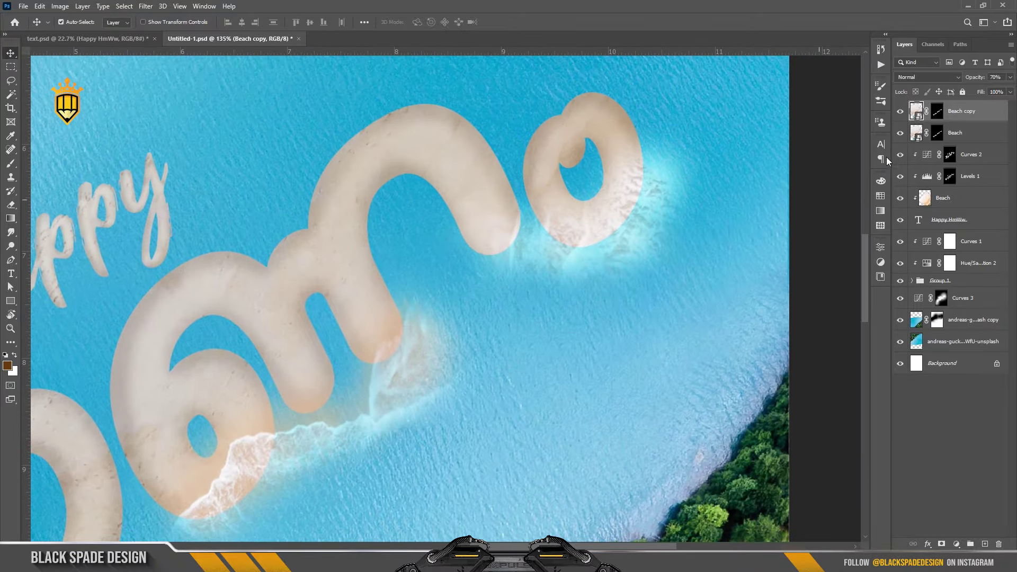
click(936, 133)
key(b)
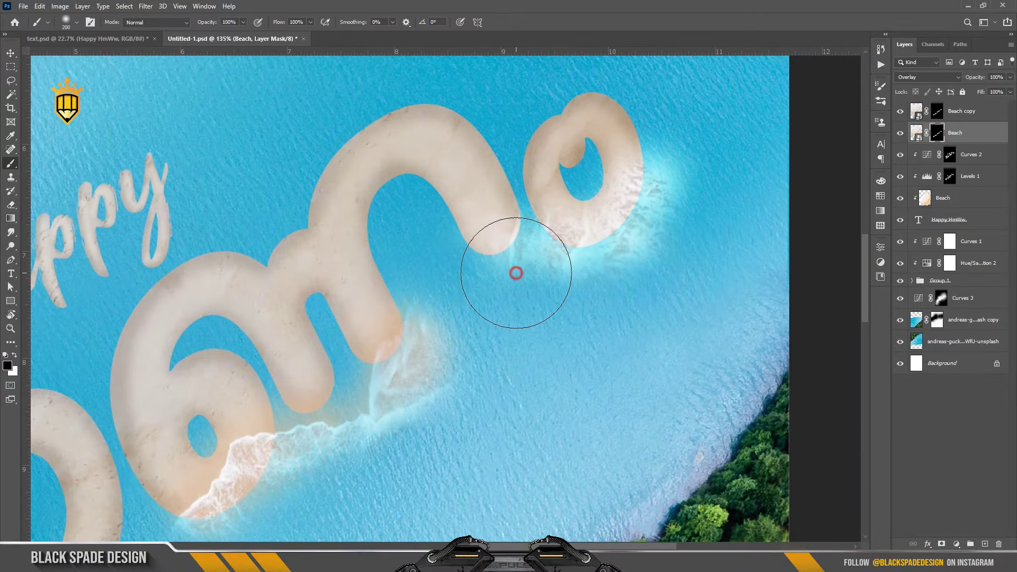
scroll(770, 214, down, 2)
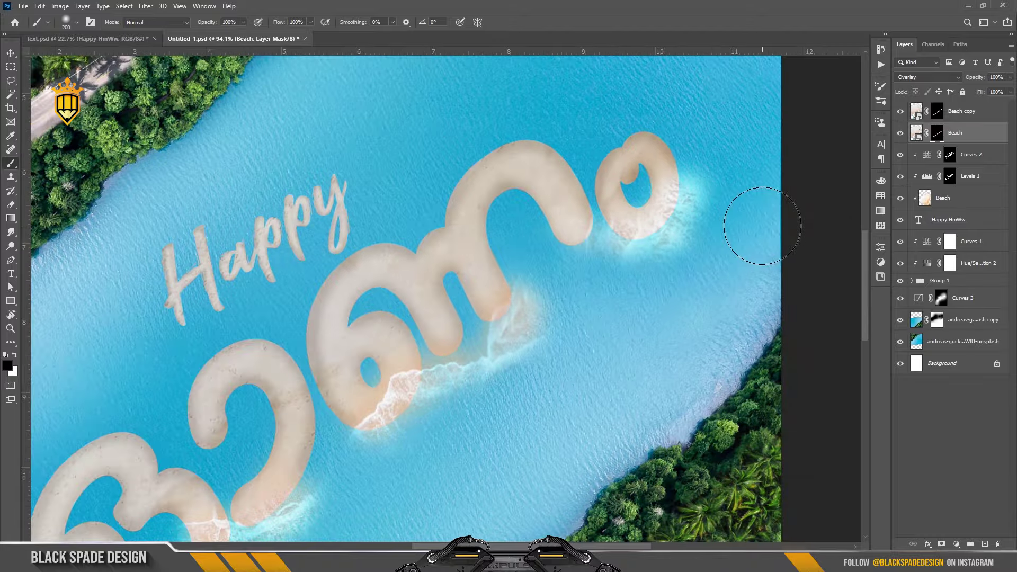
scroll(756, 221, down, 2)
scroll(749, 221, down, 2)
scroll(727, 220, down, 1)
scroll(579, 370, up, 1)
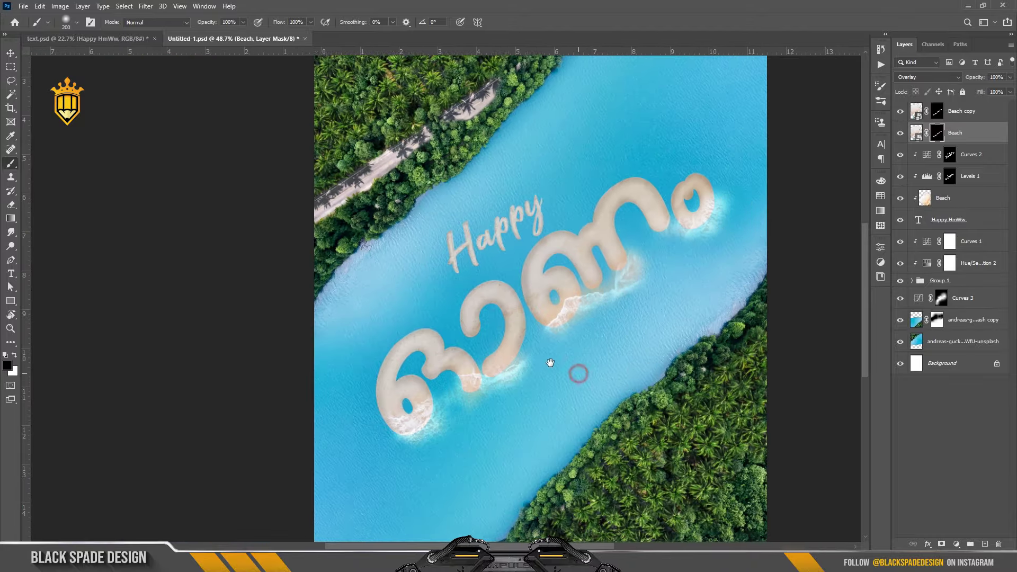
scroll(447, 402, up, 2)
scroll(480, 425, down, 1)
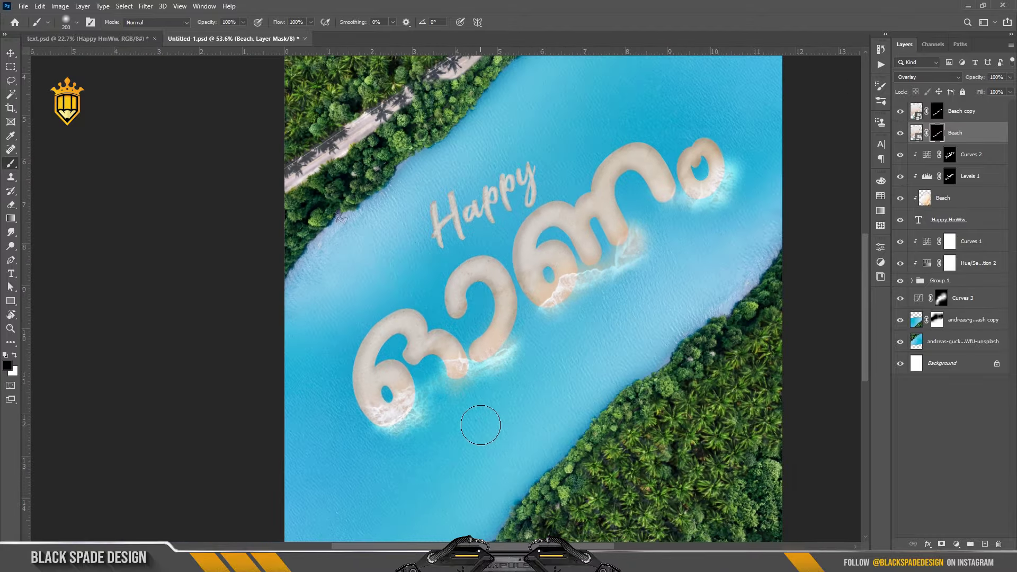
scroll(503, 401, down, 1)
key(v)
scroll(504, 408, down, 1)
scroll(508, 348, down, 1)
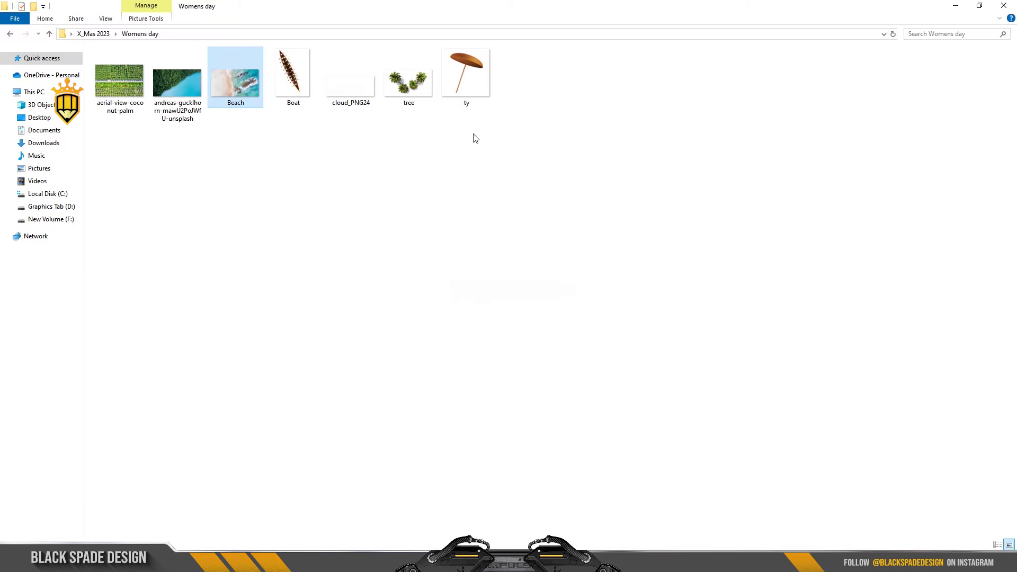
Place the umbrella image over the word, scaled to about 35% and rotated about 9 degrees.
mouse_move(466, 74)
mouse_down()
mouse_move(345, 521)
mouse_move(503, 288)
mouse_up()
drag(589, 154, 506, 238)
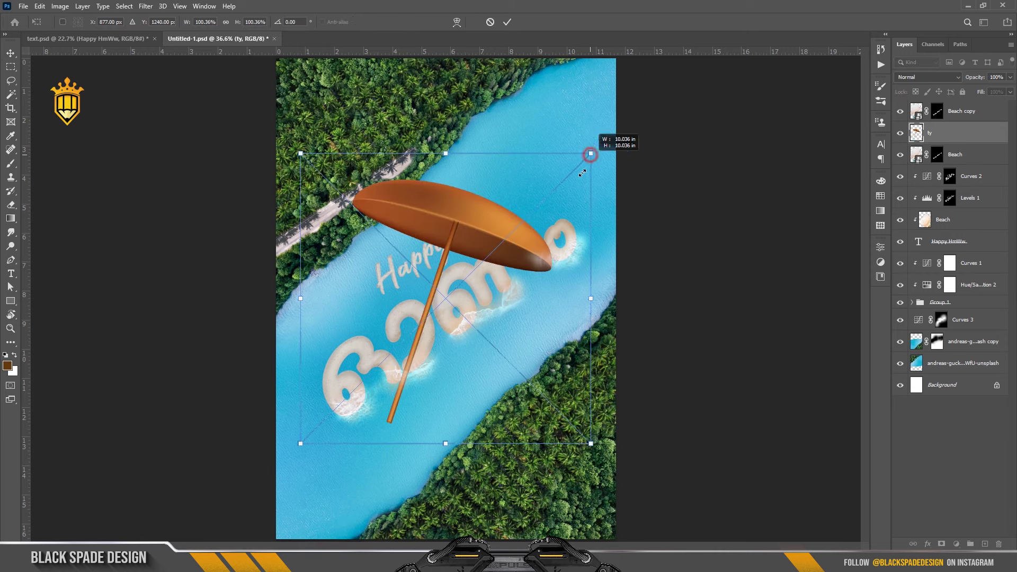
scroll(474, 301, up, 2)
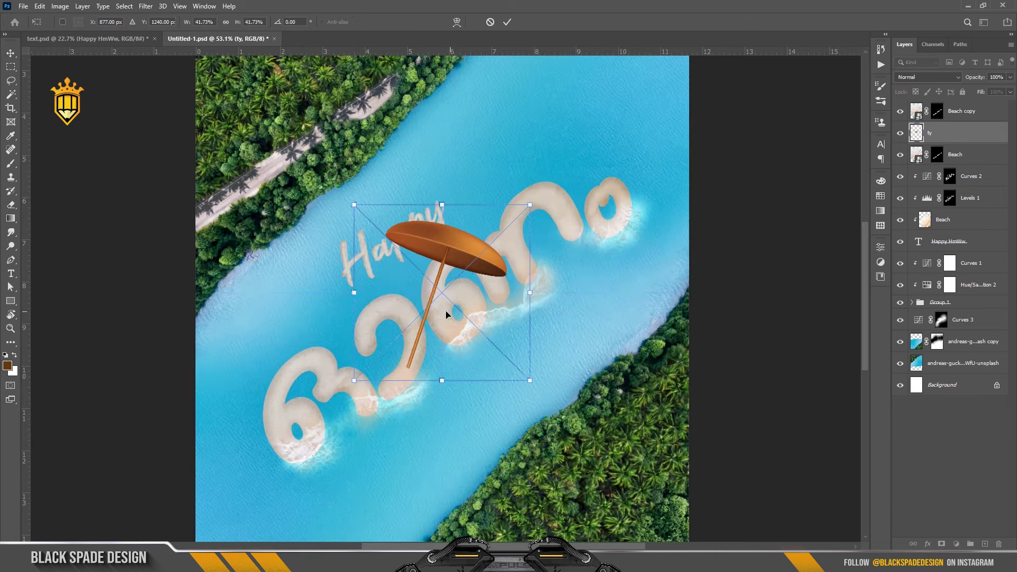
drag(448, 313, 510, 253)
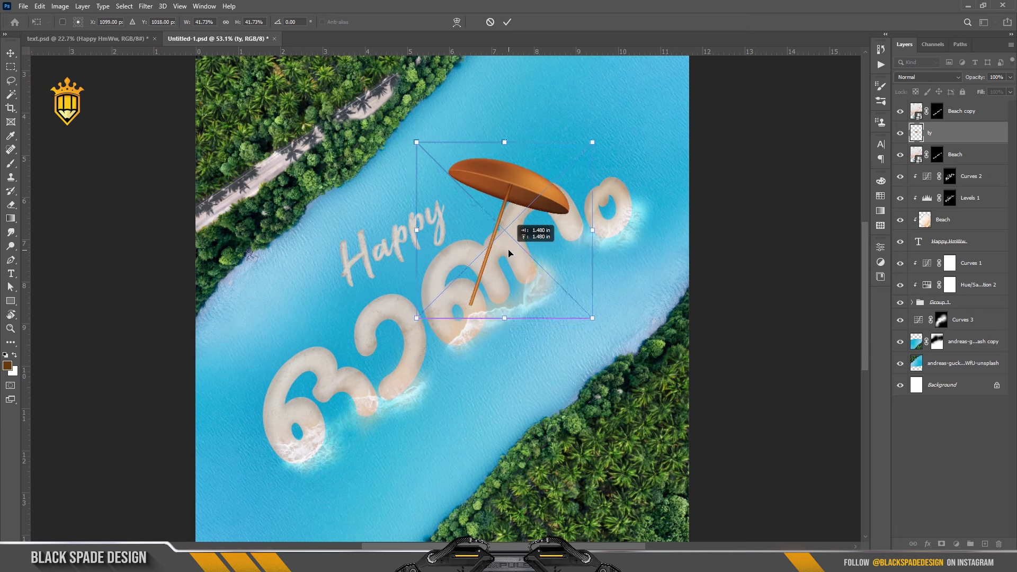
drag(590, 143, 587, 146)
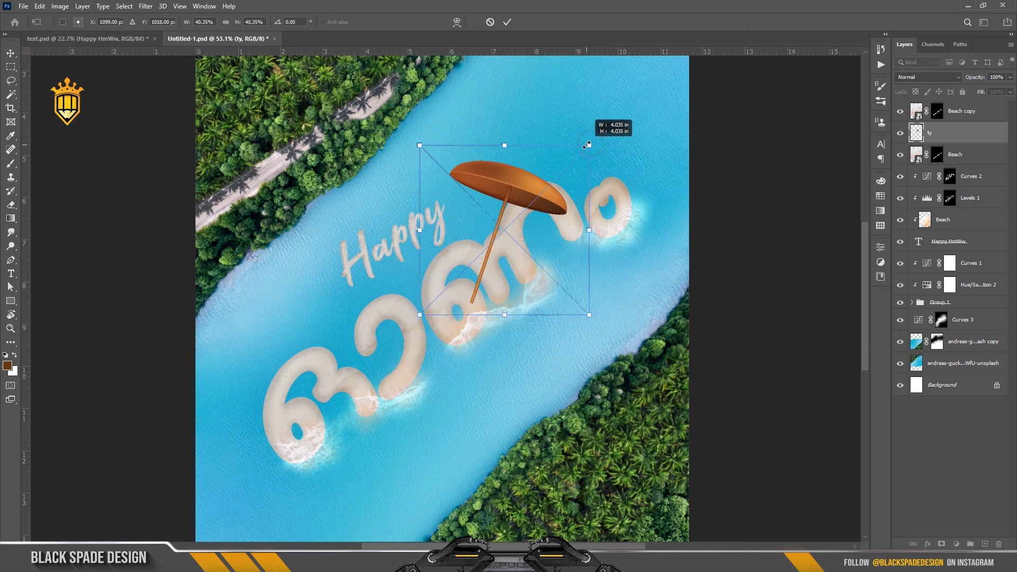
drag(636, 178, 642, 184)
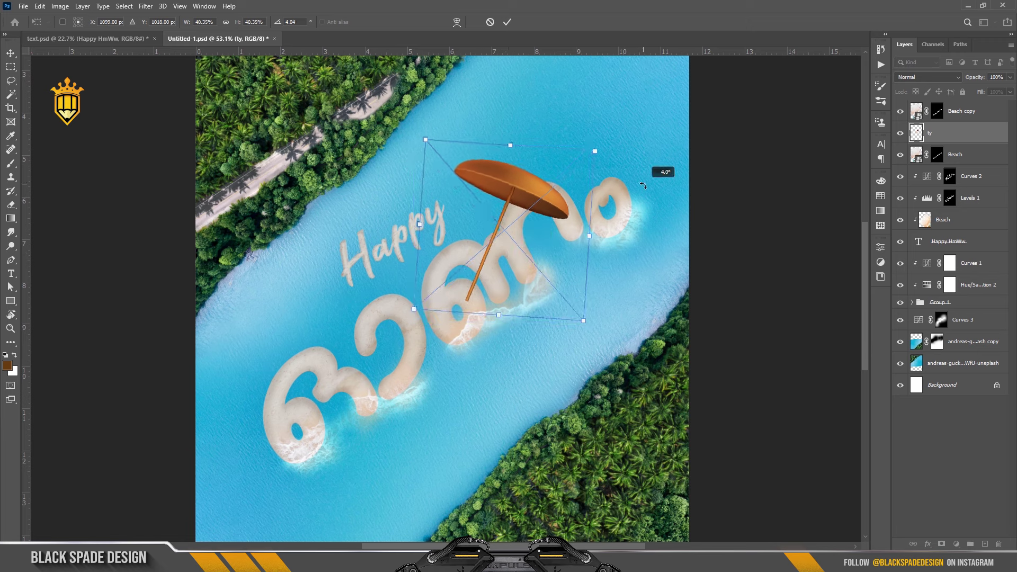
drag(545, 183, 547, 185)
drag(627, 222, 619, 236)
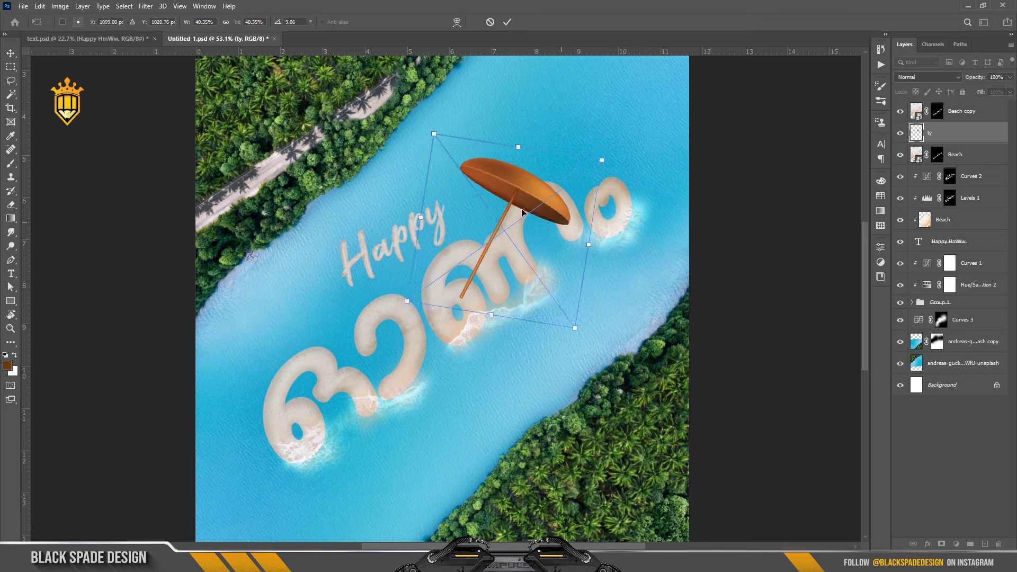
drag(522, 196, 538, 205)
drag(607, 164, 597, 175)
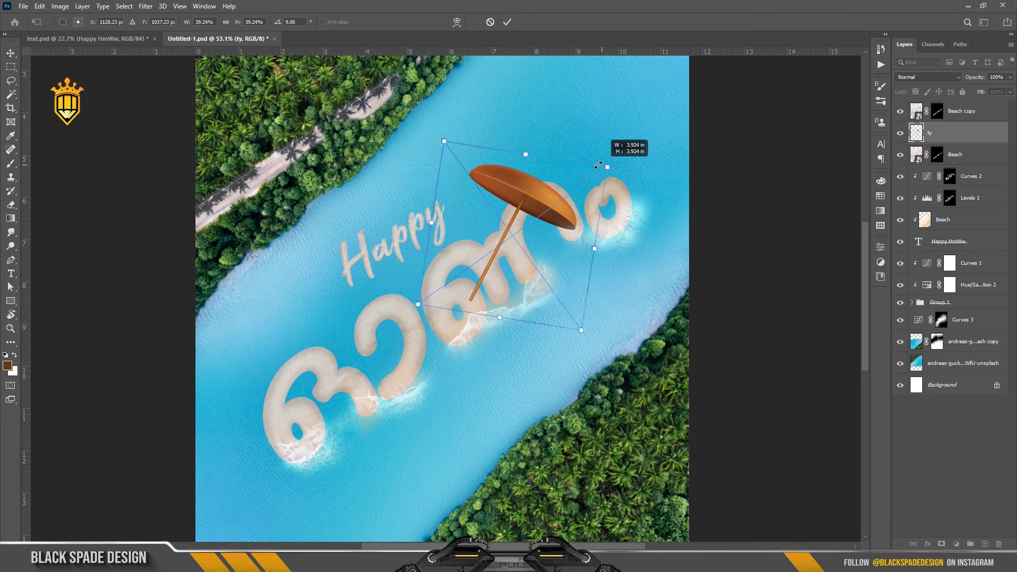
key(Return)
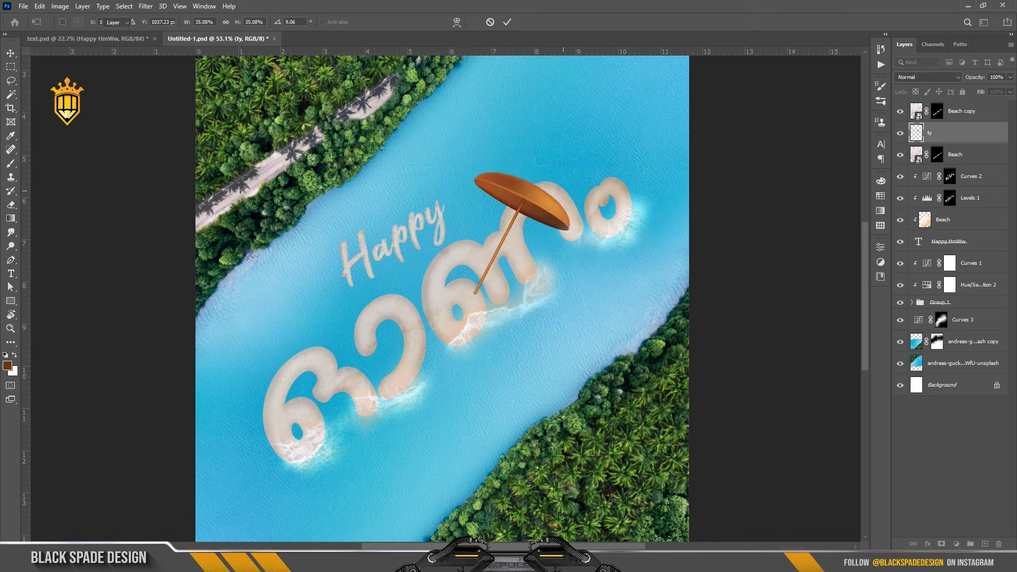
Move the umbrella layer to the top of the stack and nudge it slightly left into place.
drag(948, 133, 950, 109)
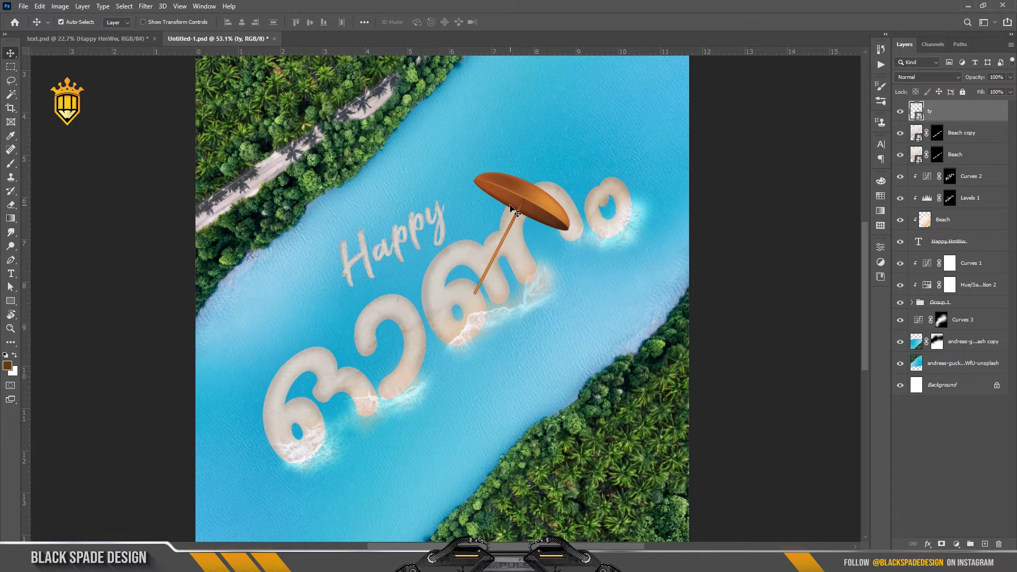
scroll(513, 211, up, 5)
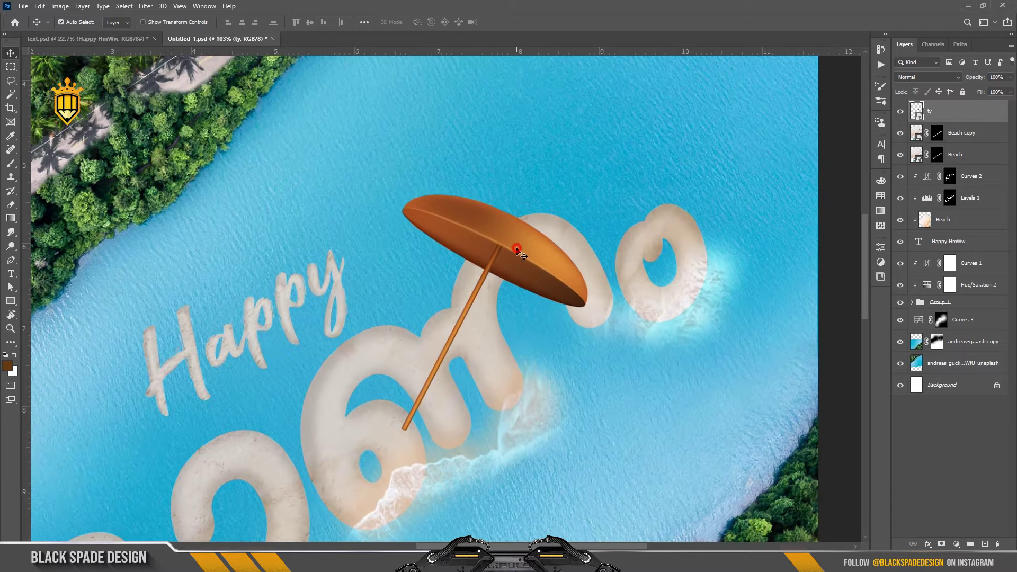
drag(518, 252, 503, 247)
scroll(503, 248, down, 5)
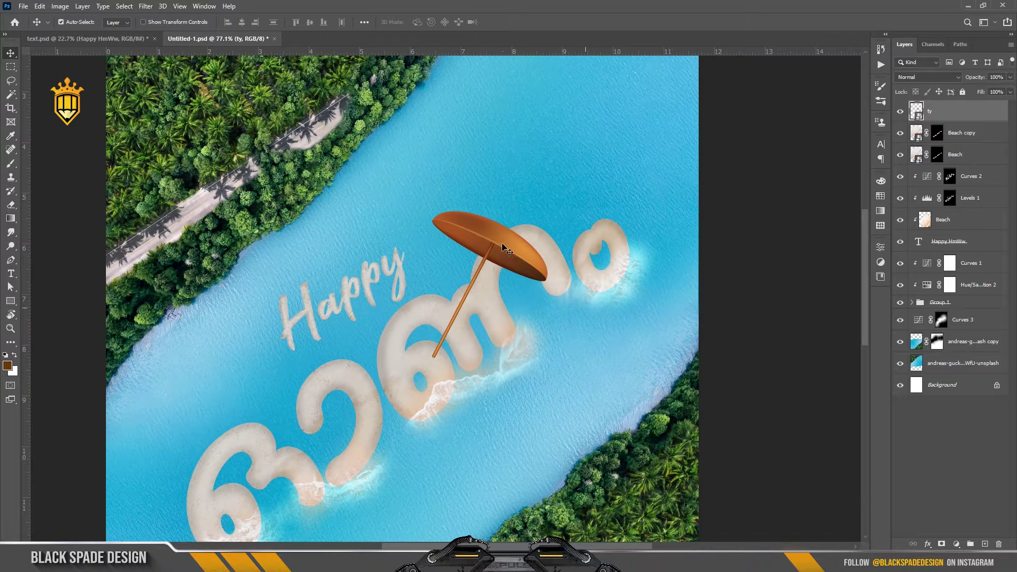
scroll(501, 250, up, 2)
scroll(497, 251, up, 2)
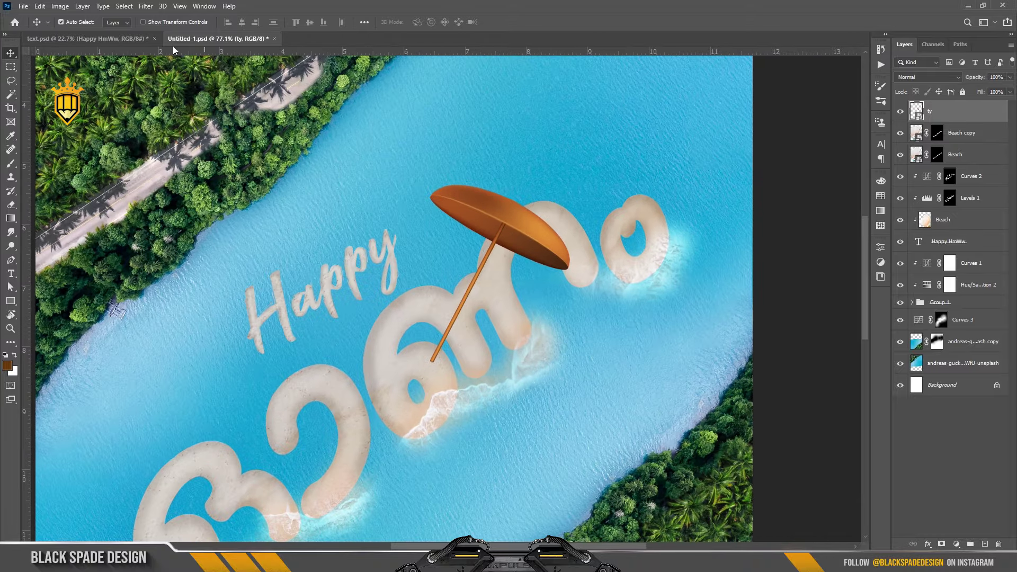
click(145, 5)
Apply a Camera Raw Filter to the umbrella: Temperature -7, Texture +42, Clarity +51, Saturation -7.
click(222, 85)
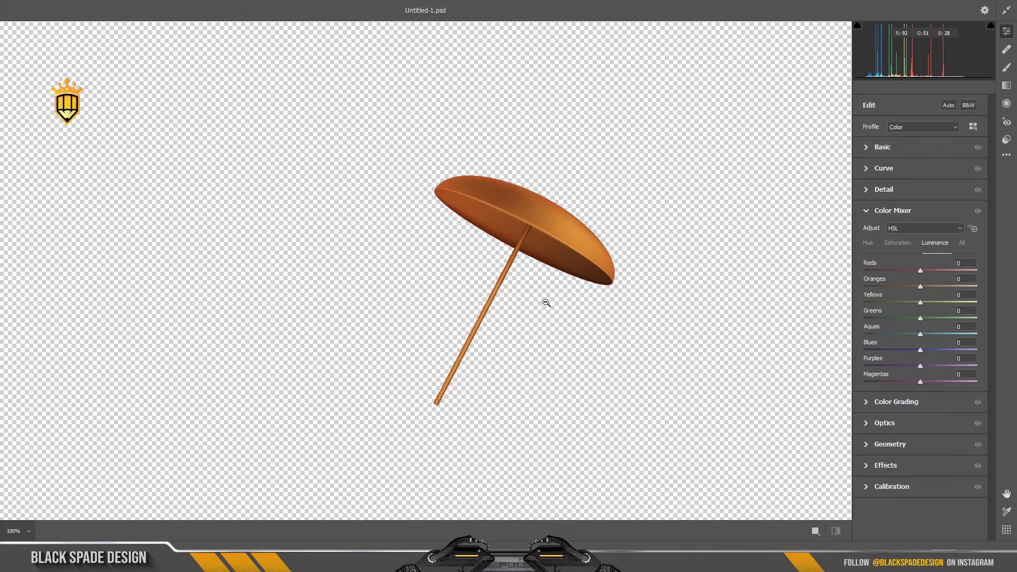
scroll(546, 303, up, 2)
scroll(542, 293, up, 2)
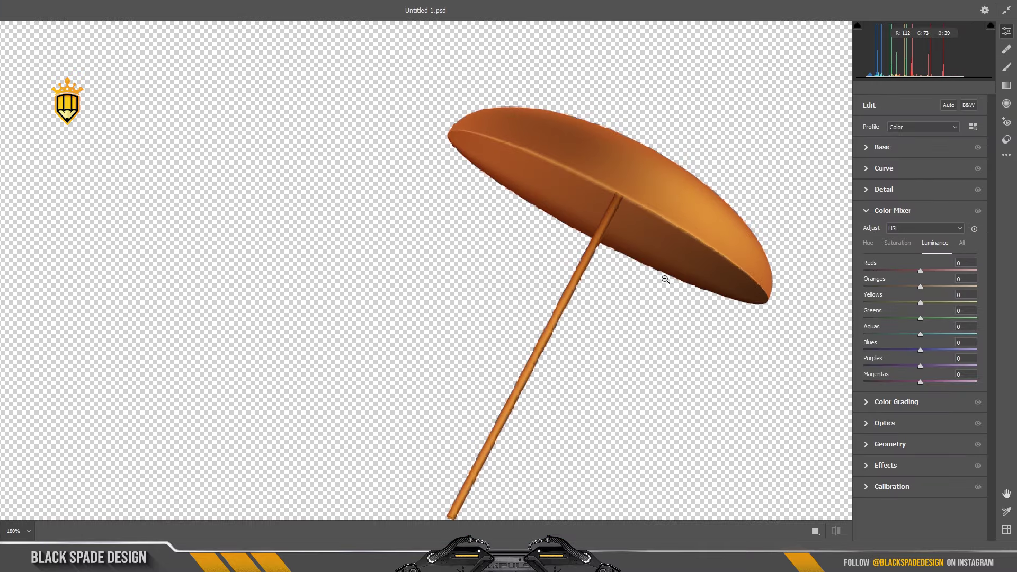
click(882, 148)
drag(919, 189, 916, 189)
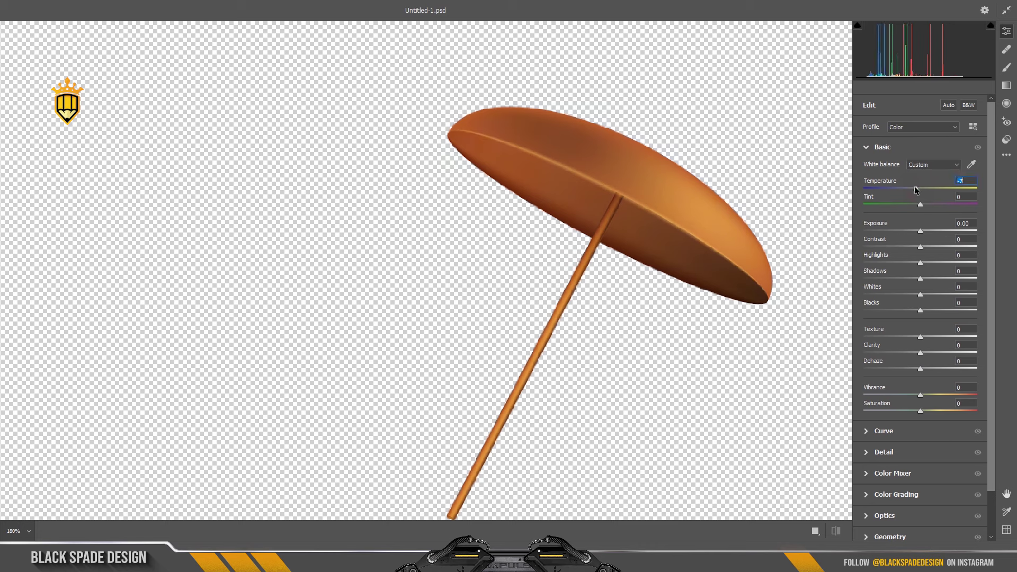
drag(908, 411, 907, 411)
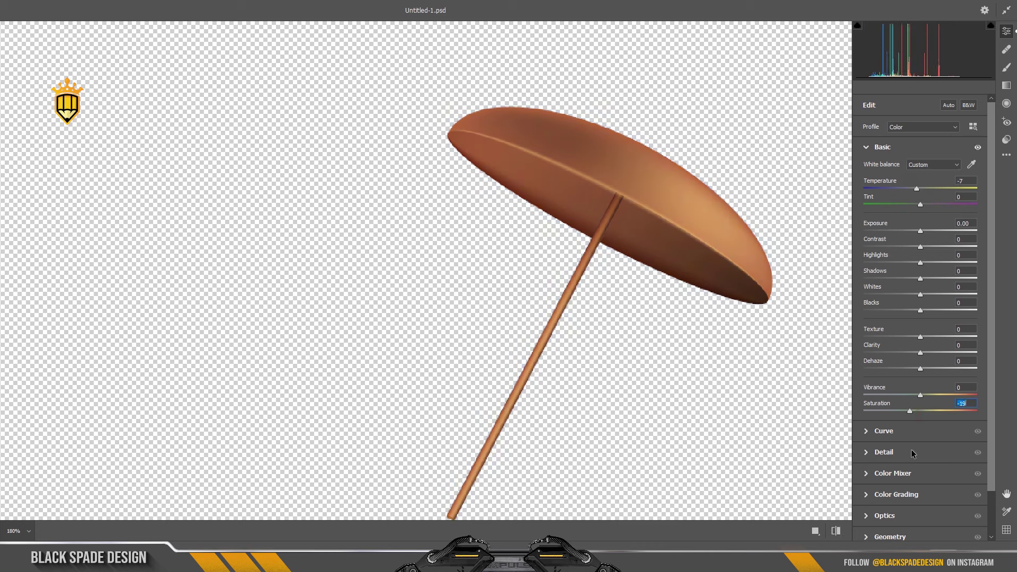
mouse_move(935, 356)
mouse_down()
mouse_move(949, 354)
mouse_move(927, 338)
mouse_up()
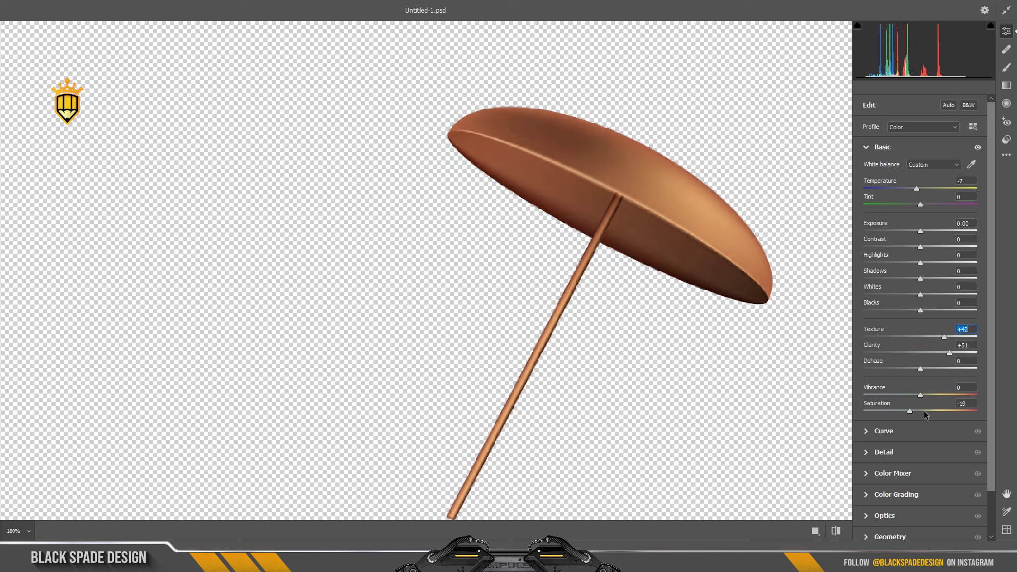
drag(913, 411, 916, 411)
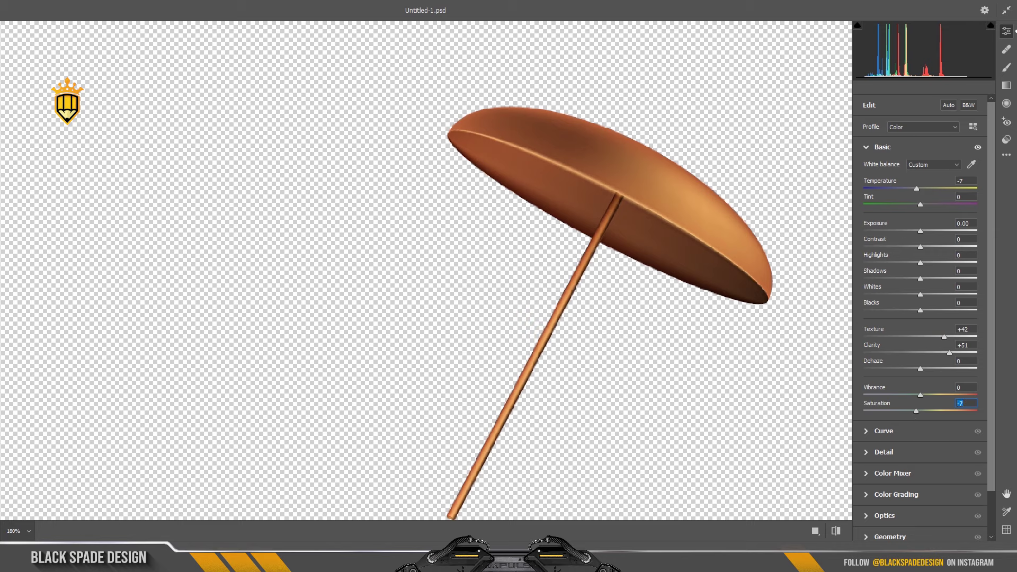
key(Return)
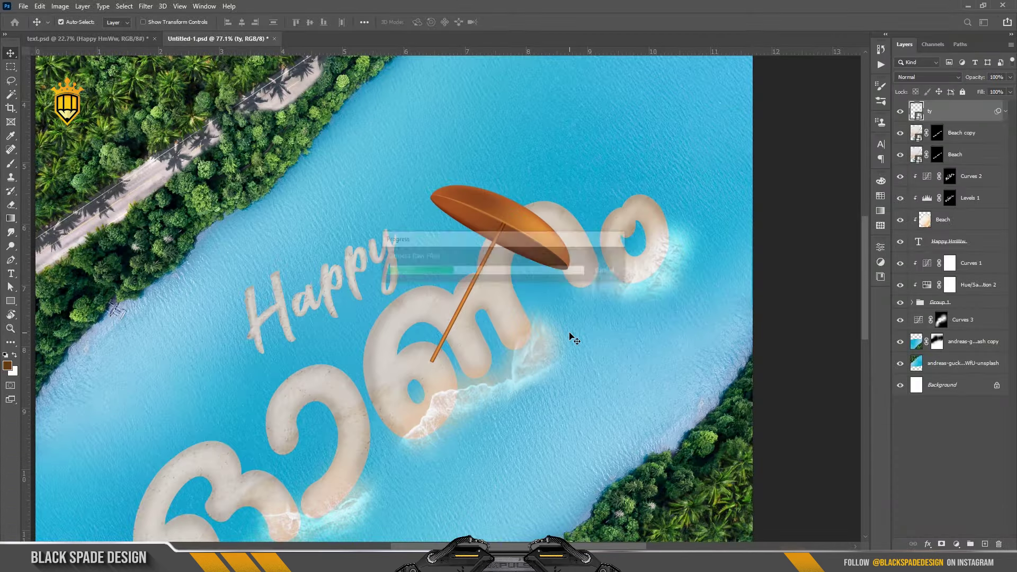
Zoom in on the umbrella and add a new empty layer above the Beach copy layer.
key(ctrl+0)
scroll(494, 250, up, 3)
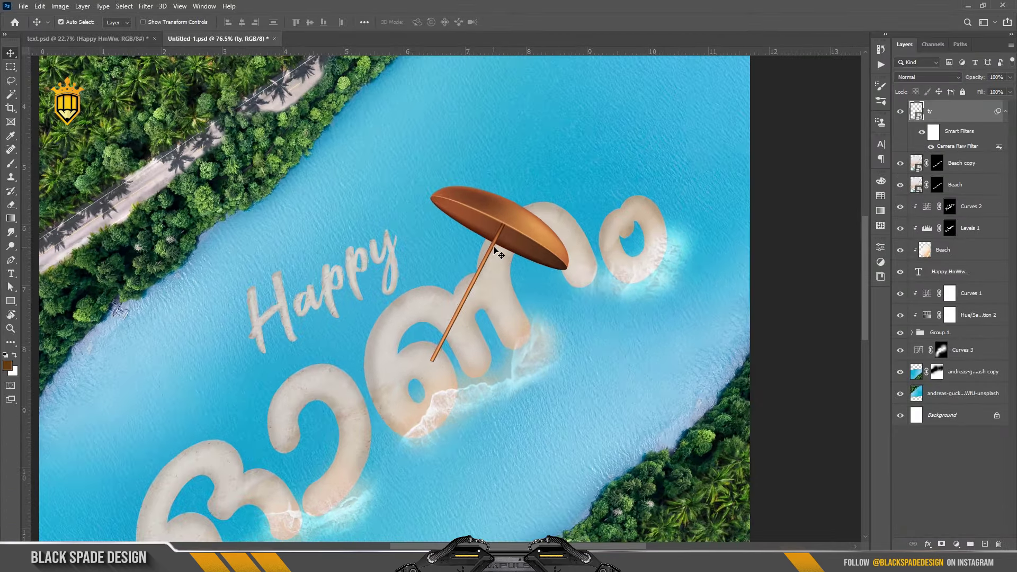
scroll(494, 250, up, 2)
scroll(494, 250, up, 3)
drag(494, 250, 481, 265)
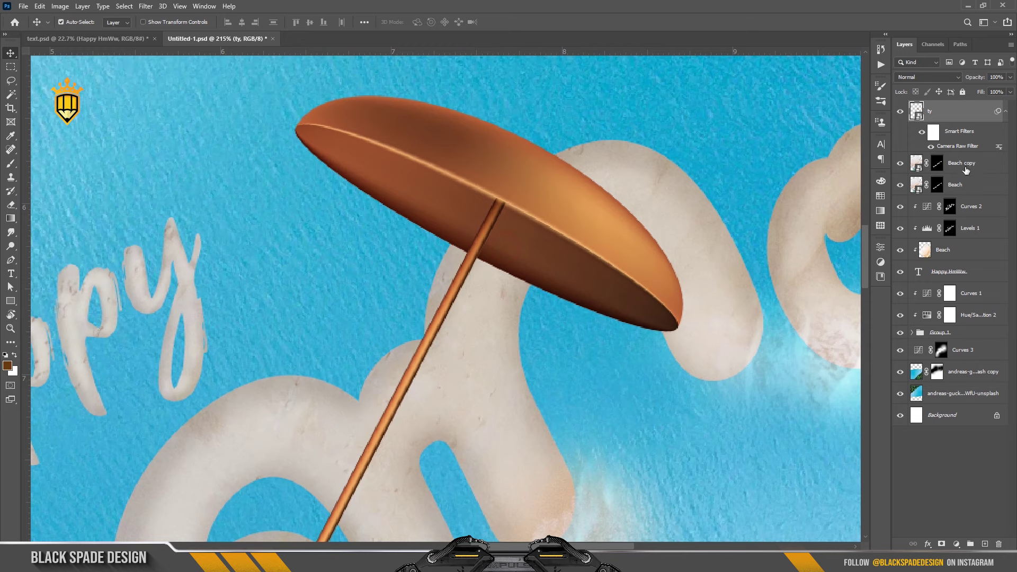
click(965, 170)
click(984, 544)
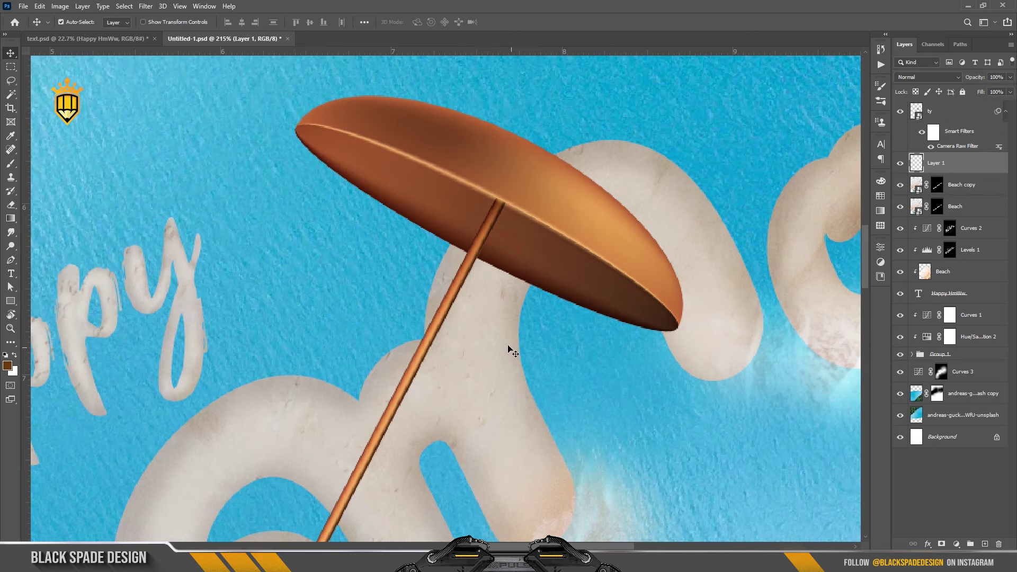
Paint a soft black shadow under the umbrella canopy on the new layer.
scroll(509, 350, down, 2)
key(b)
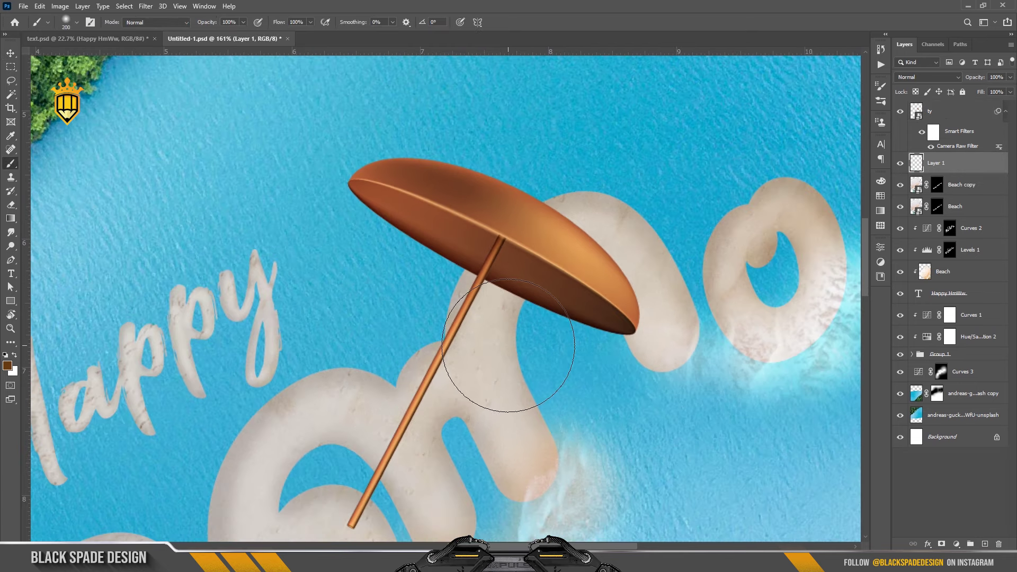
click(8, 366)
drag(692, 265, 548, 316)
click(824, 175)
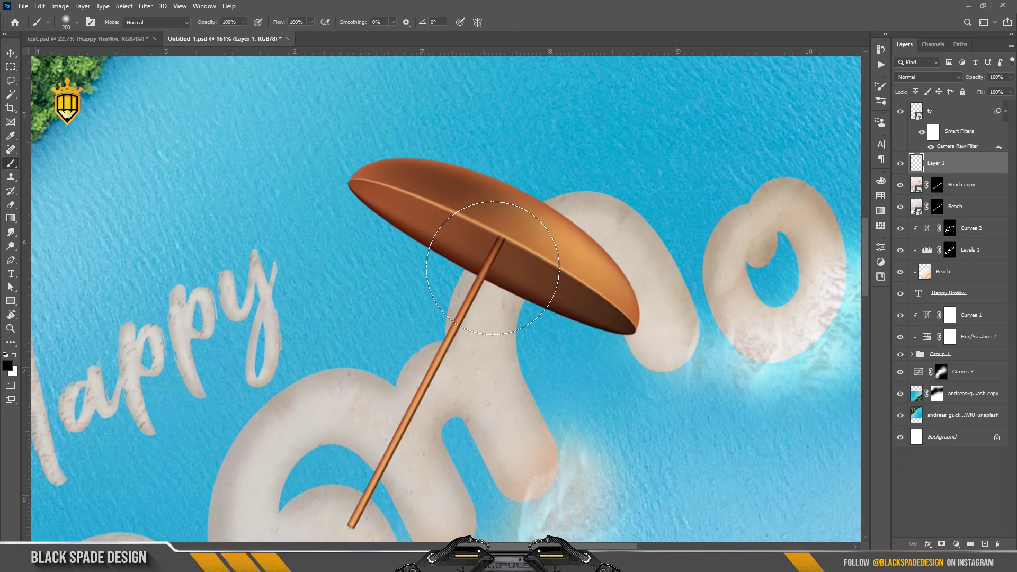
mouse_move(493, 268)
mouse_down()
mouse_move(470, 243)
mouse_move(522, 236)
mouse_up()
Squash, rotate and tuck the shadow beneath the canopy edge, then duplicate its layer.
key(ctrl+t)
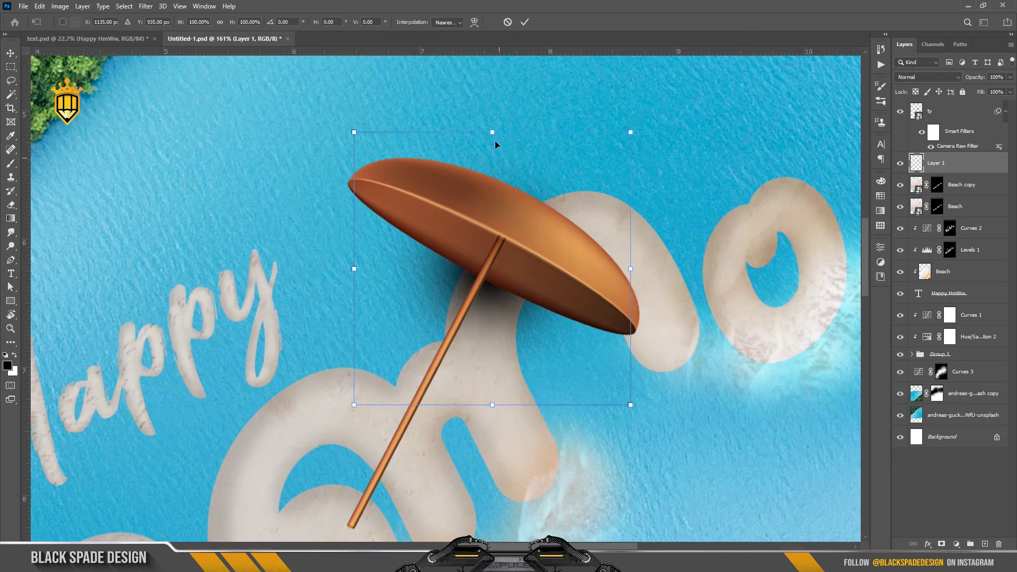
drag(492, 132, 481, 261)
drag(601, 243, 585, 292)
scroll(493, 290, up, 5)
mouse_move(513, 275)
mouse_down()
mouse_move(508, 297)
mouse_move(504, 259)
mouse_up()
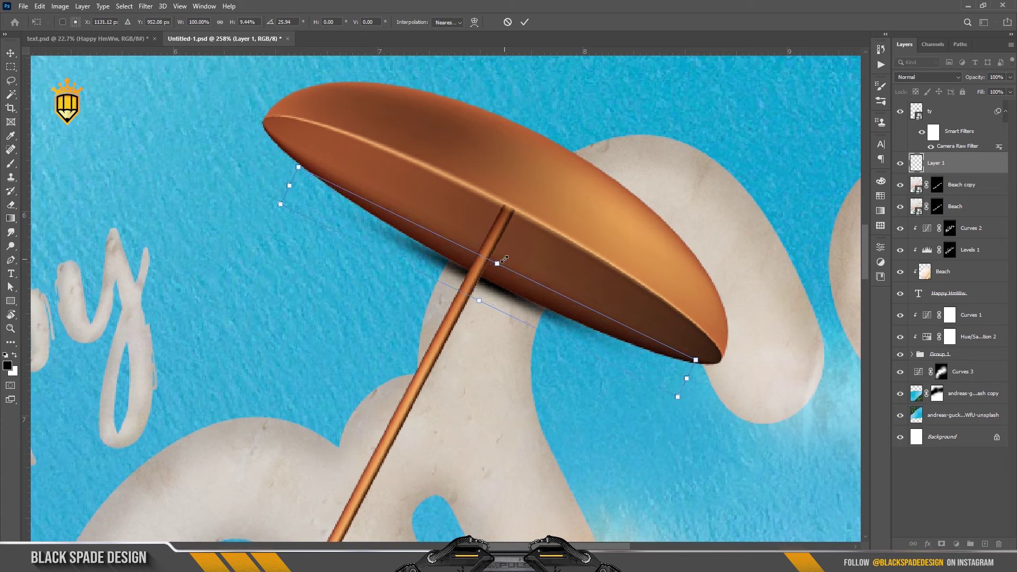
key(Return)
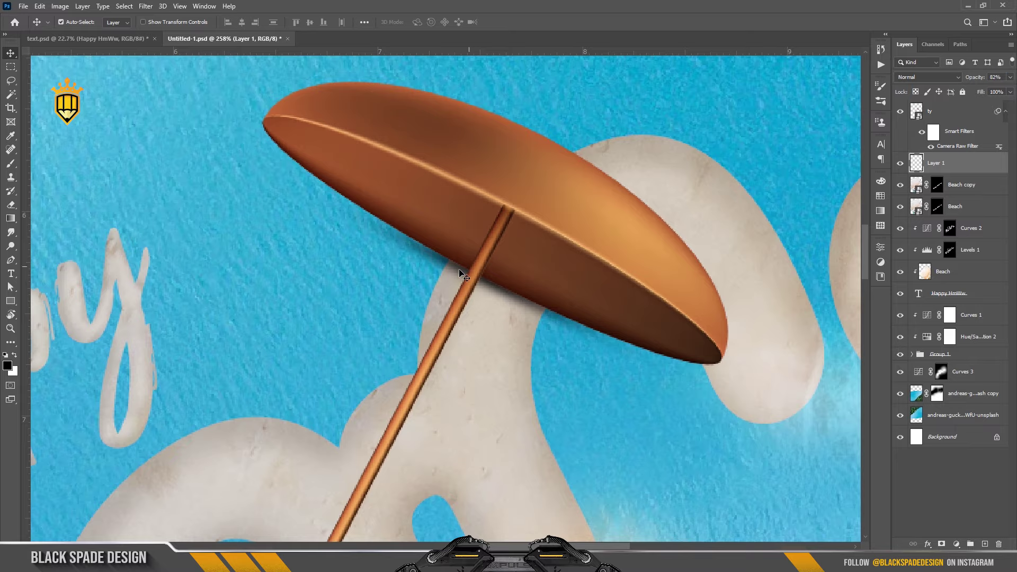
scroll(460, 272, down, 3)
key(ctrl+j)
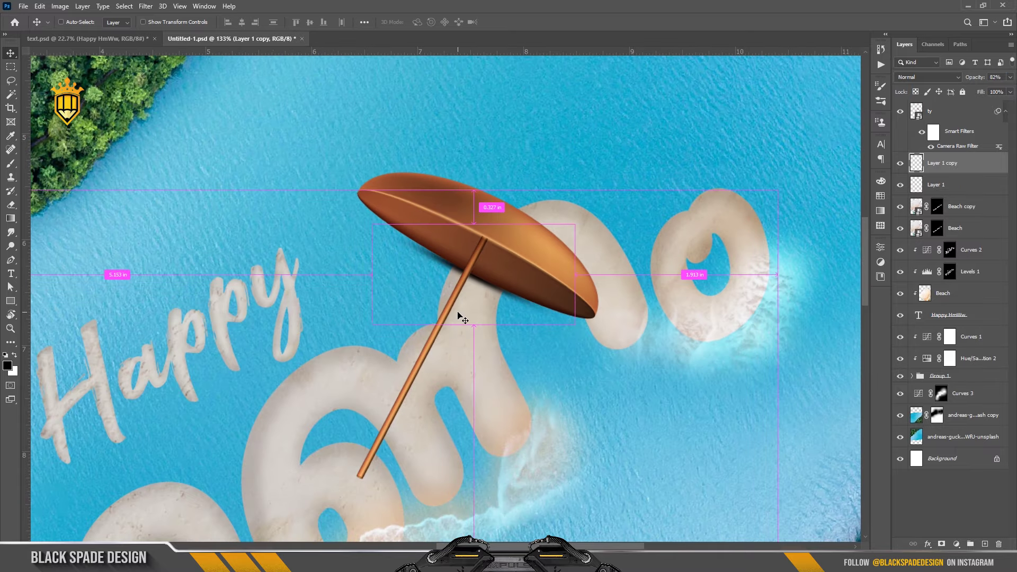
Rotate the duplicate shadow steeply and stretch it into a long streak across the sand letter.
key(ctrl+t)
drag(555, 348, 599, 222)
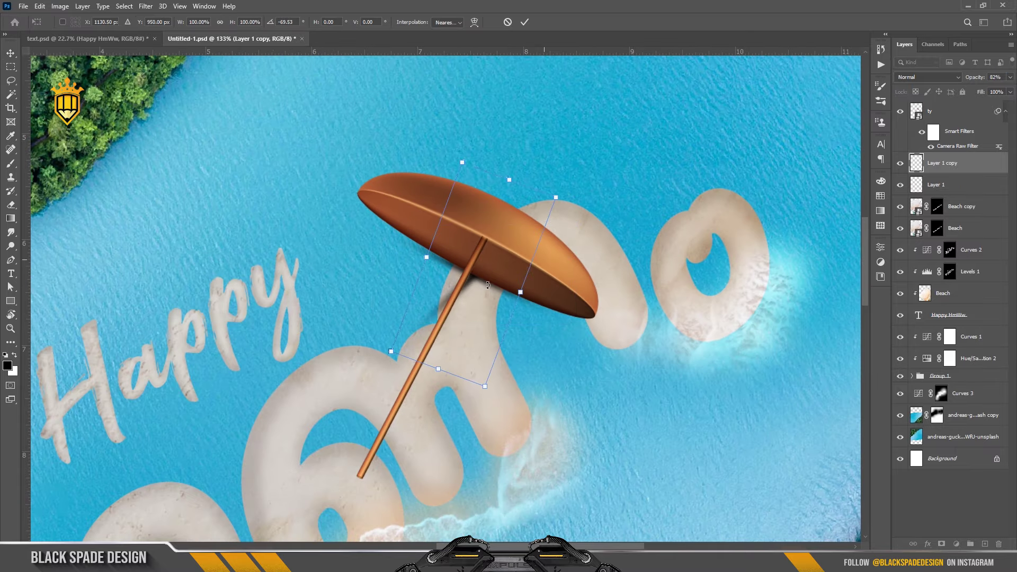
drag(484, 286, 349, 377)
scroll(348, 377, down, 2)
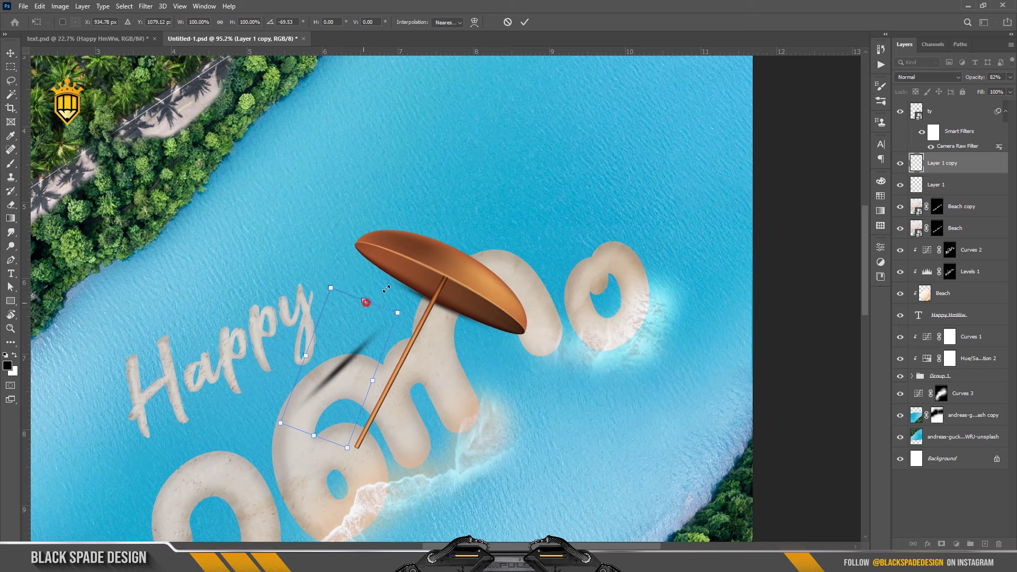
drag(365, 302, 577, 76)
scroll(429, 266, down, 2)
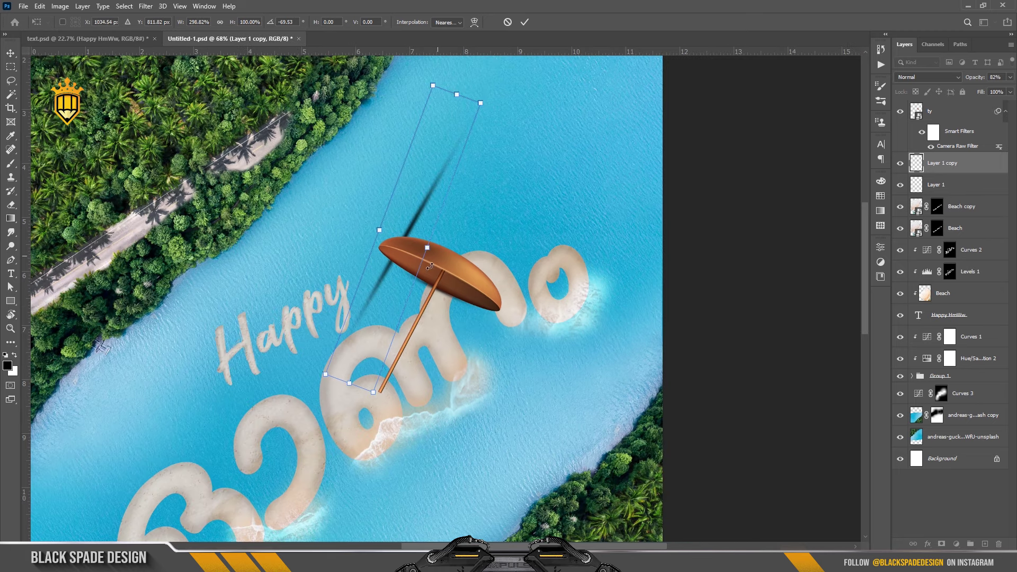
drag(348, 383, 298, 463)
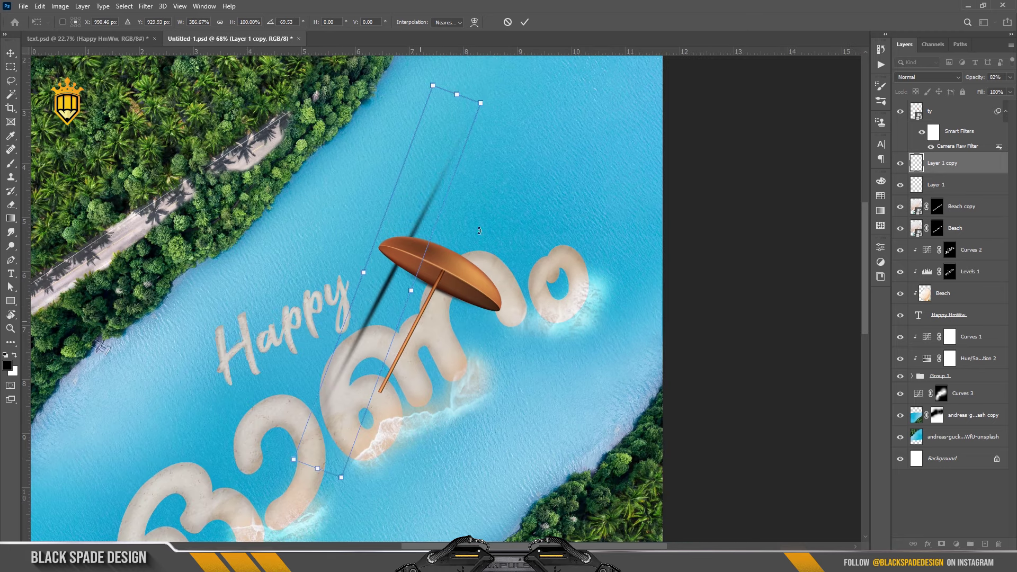
Fine-tune the streak's angle and position so it lies beside the umbrella pole.
drag(474, 202, 456, 186)
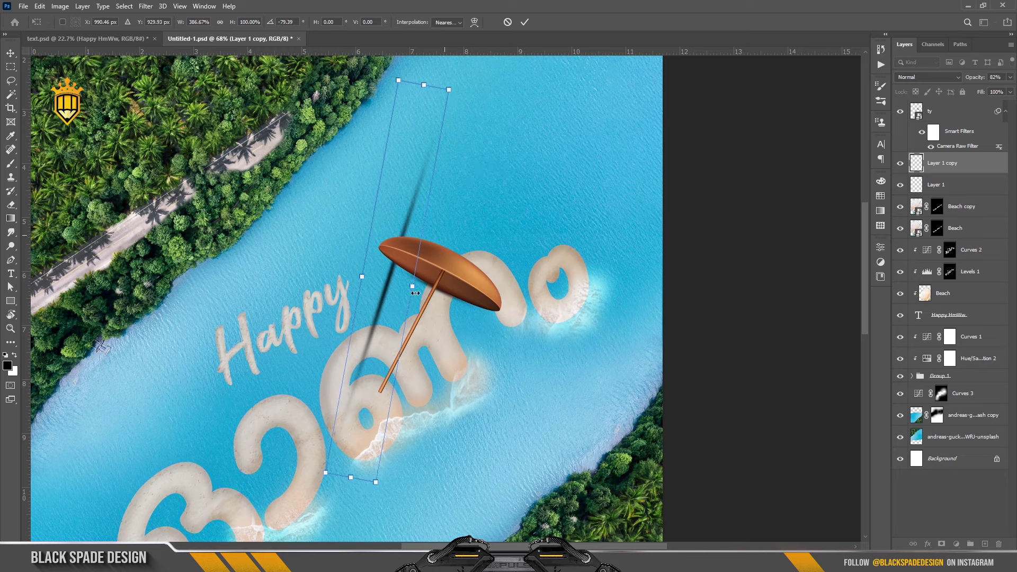
drag(381, 309, 413, 320)
scroll(424, 365, up, 2)
scroll(424, 366, up, 1)
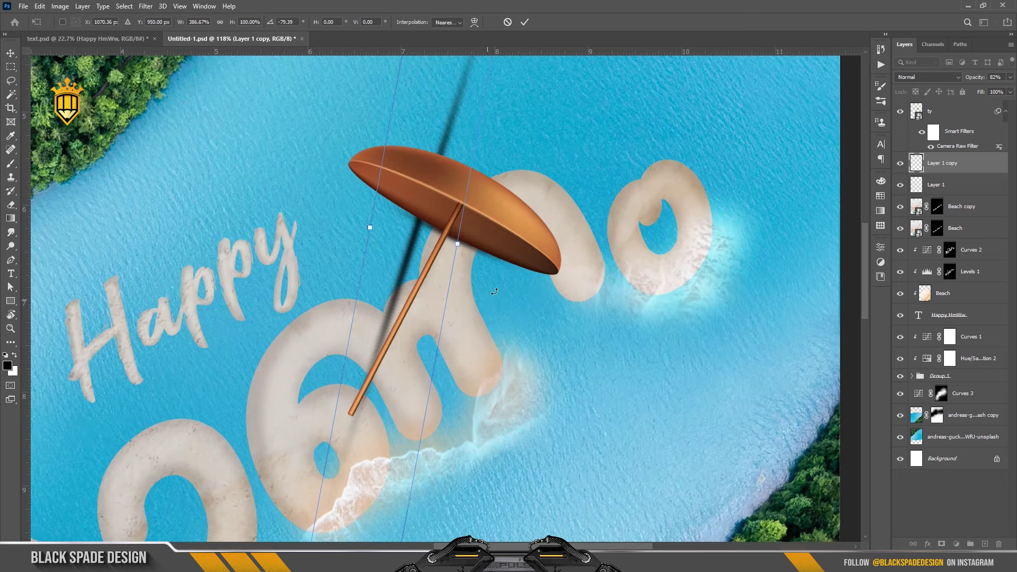
mouse_move(501, 297)
mouse_down()
mouse_move(499, 338)
mouse_move(494, 319)
mouse_up()
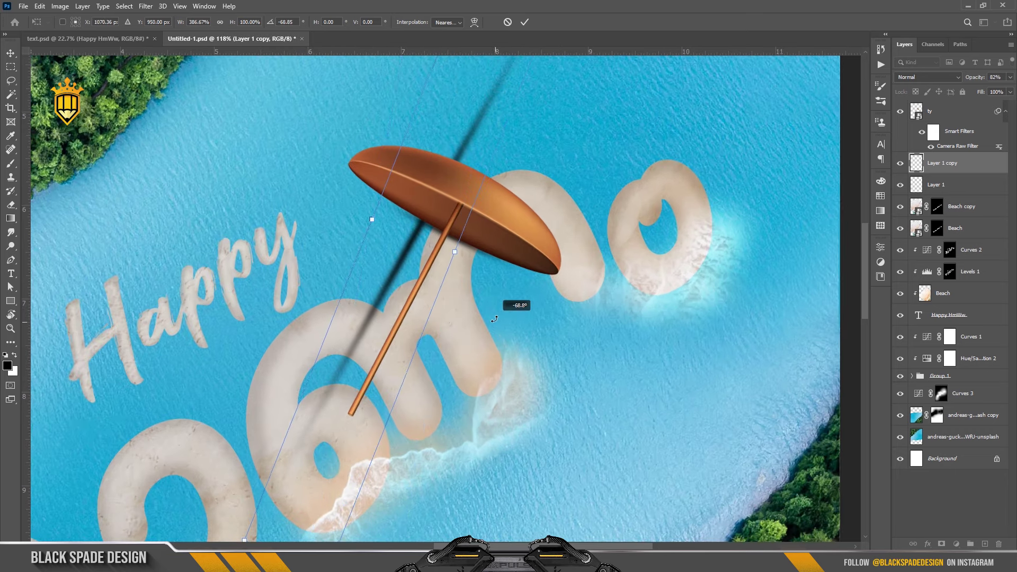
scroll(389, 299, up, 2)
drag(389, 298, 416, 280)
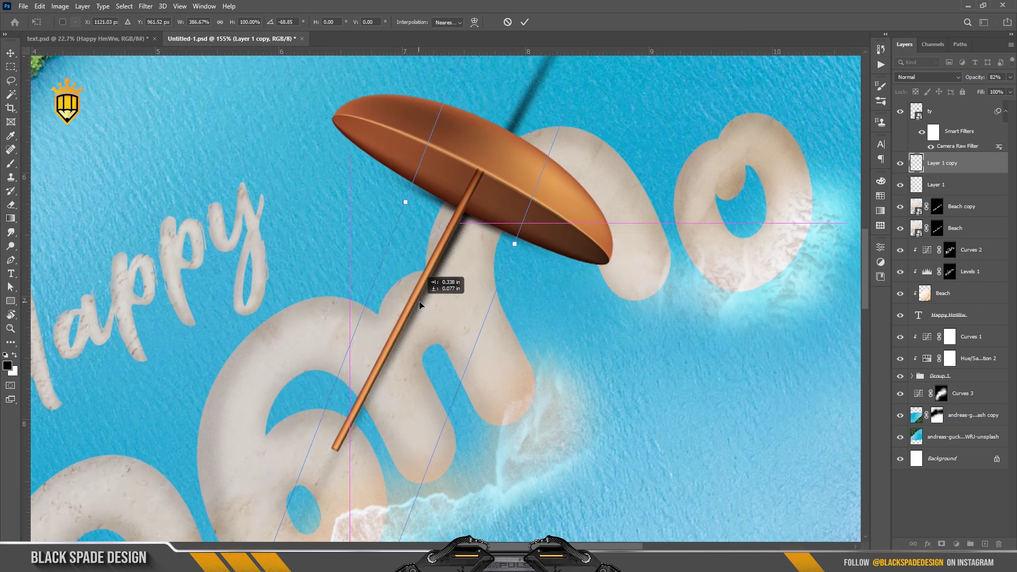
drag(566, 303, 574, 293)
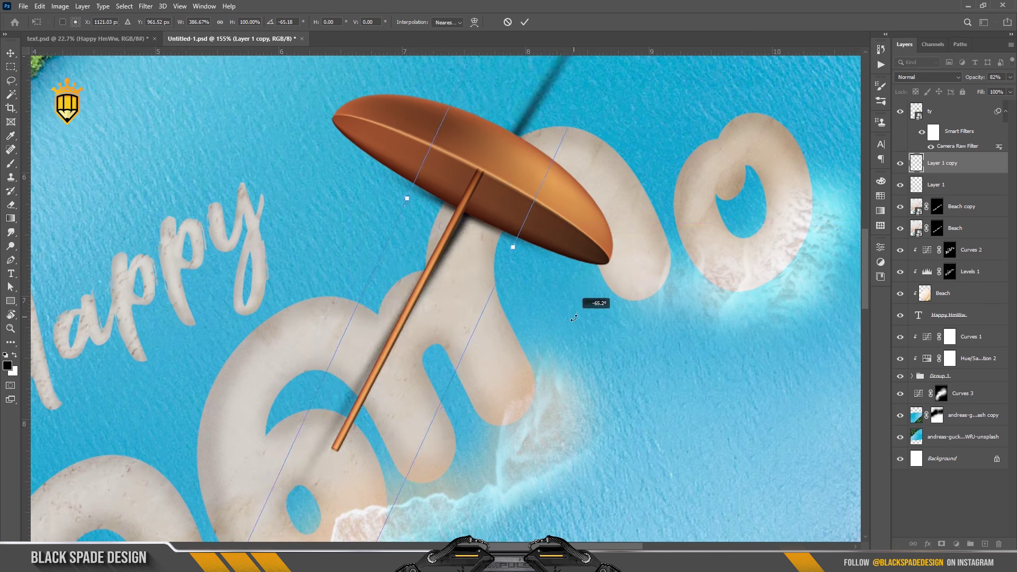
drag(479, 227, 478, 235)
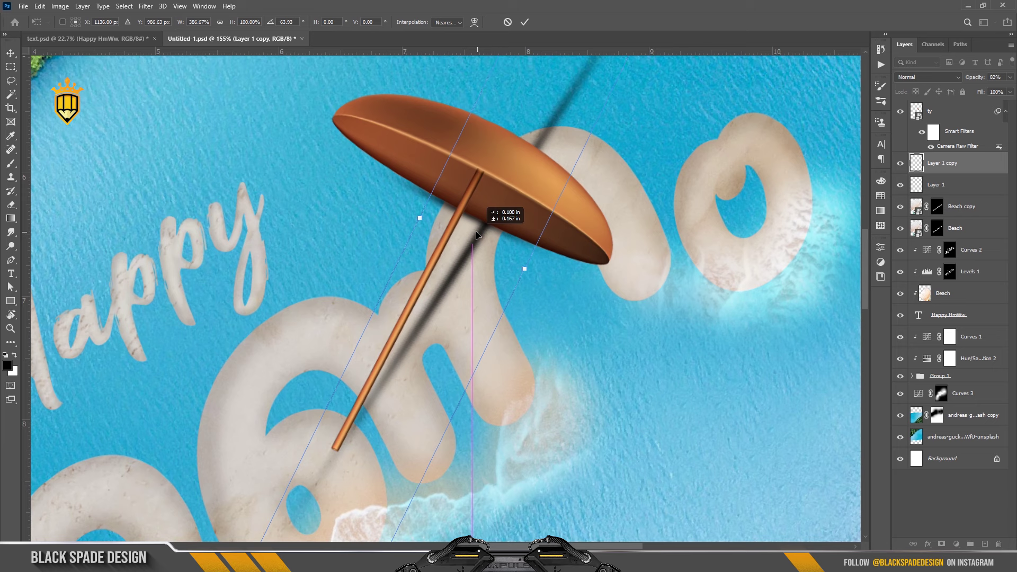
drag(565, 280, 562, 276)
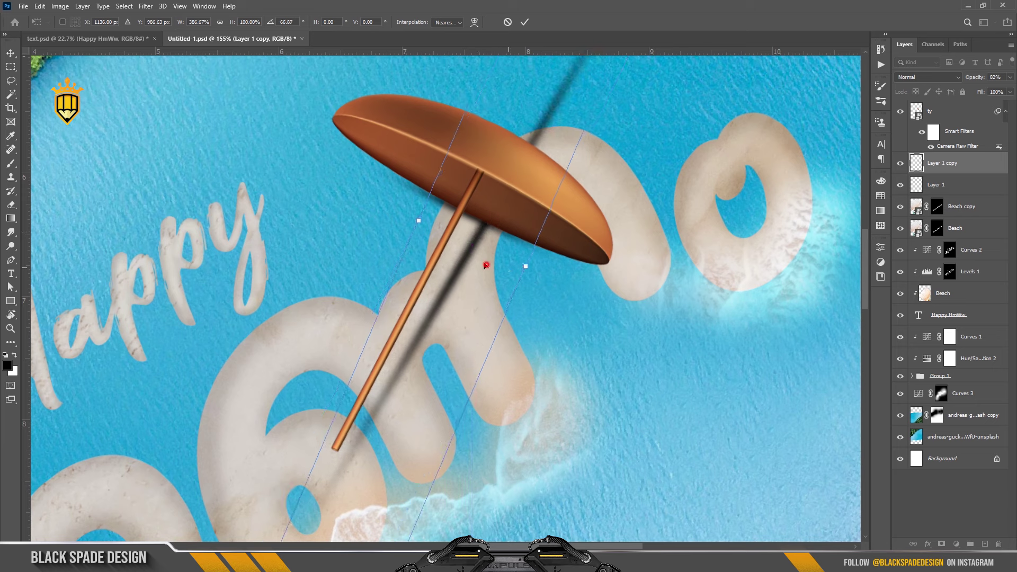
drag(486, 264, 476, 260)
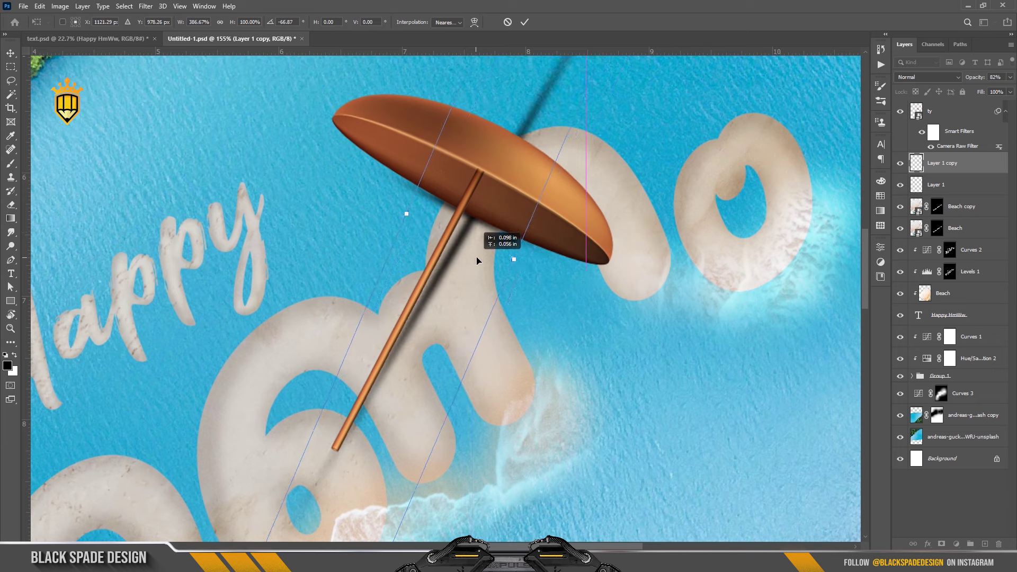
drag(554, 280, 558, 284)
scroll(477, 281, up, 3)
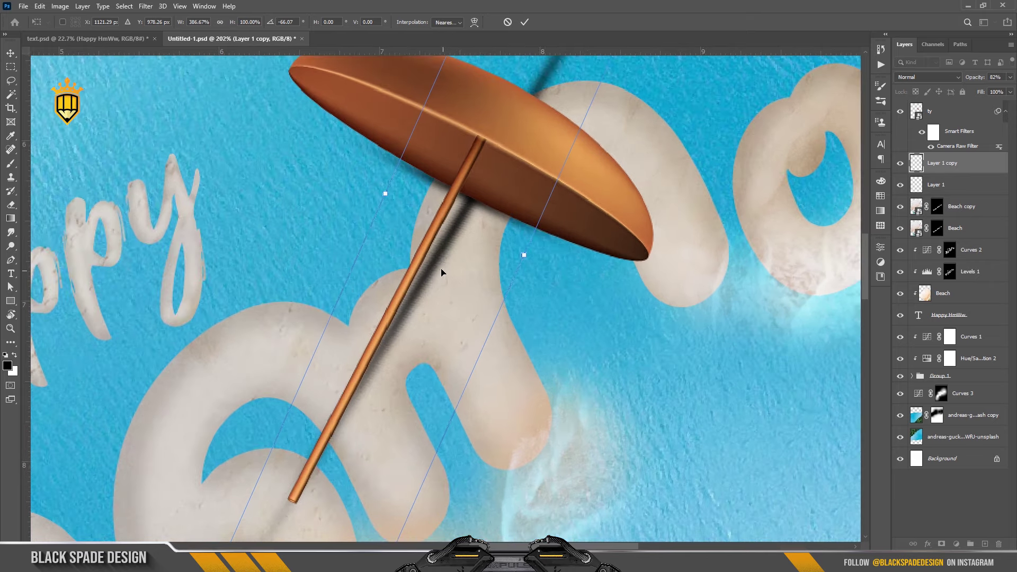
drag(443, 272, 448, 275)
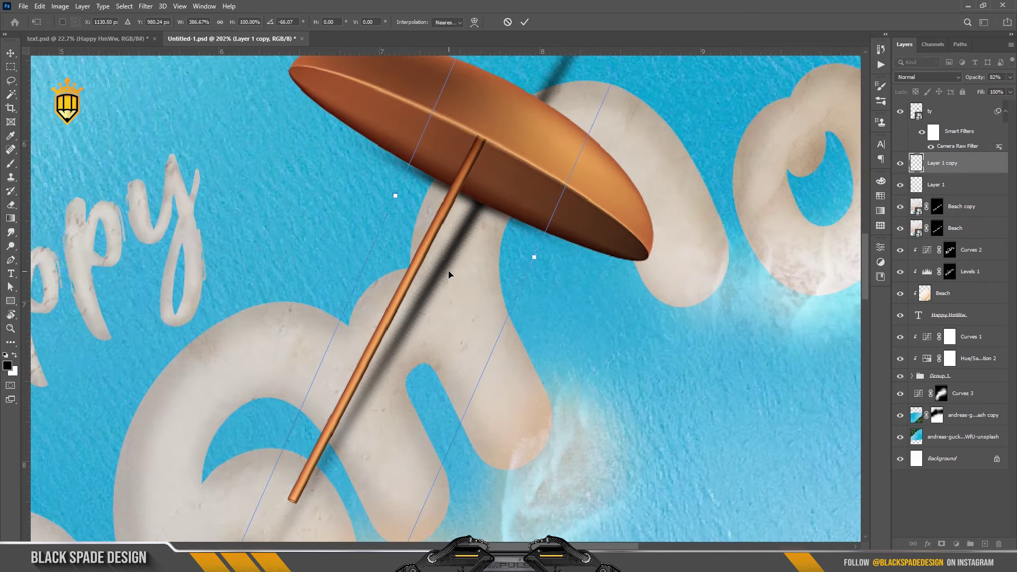
key(Return)
scroll(450, 276, down, 2)
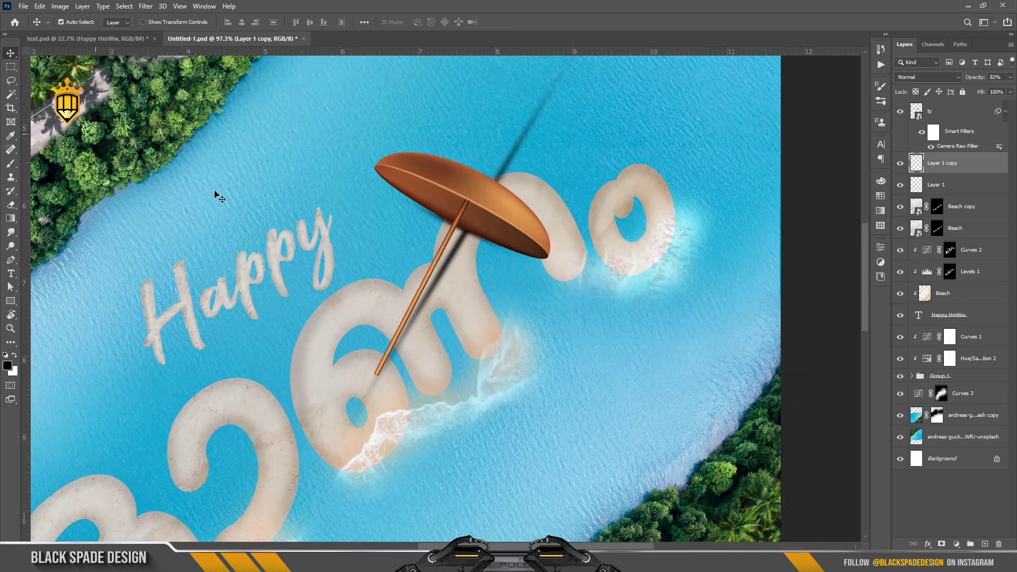
Erase the stray streak above the umbrella and soften the shadow with a radius-6 Gaussian Blur.
key(e)
drag(494, 185, 559, 89)
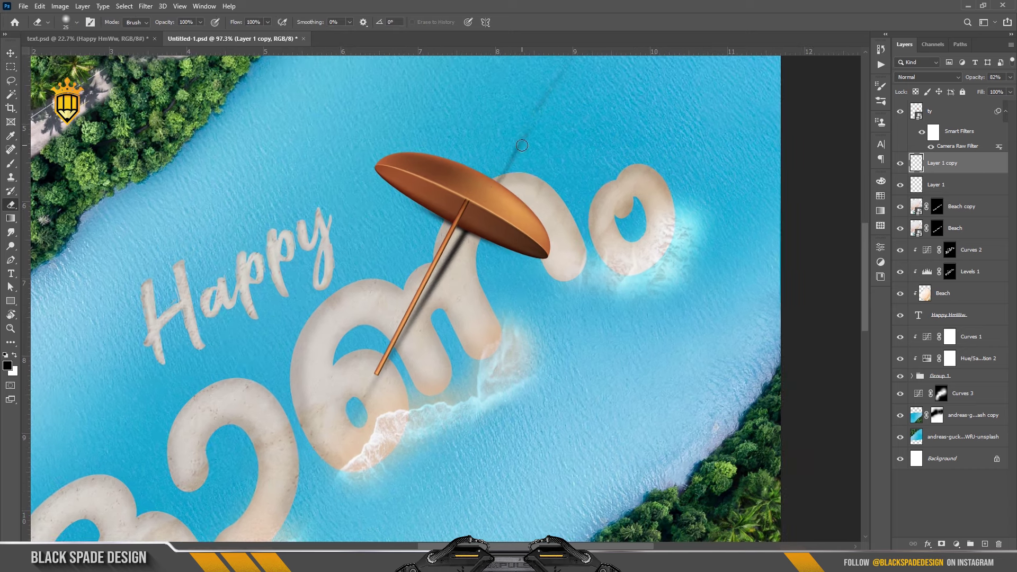
drag(506, 169, 492, 228)
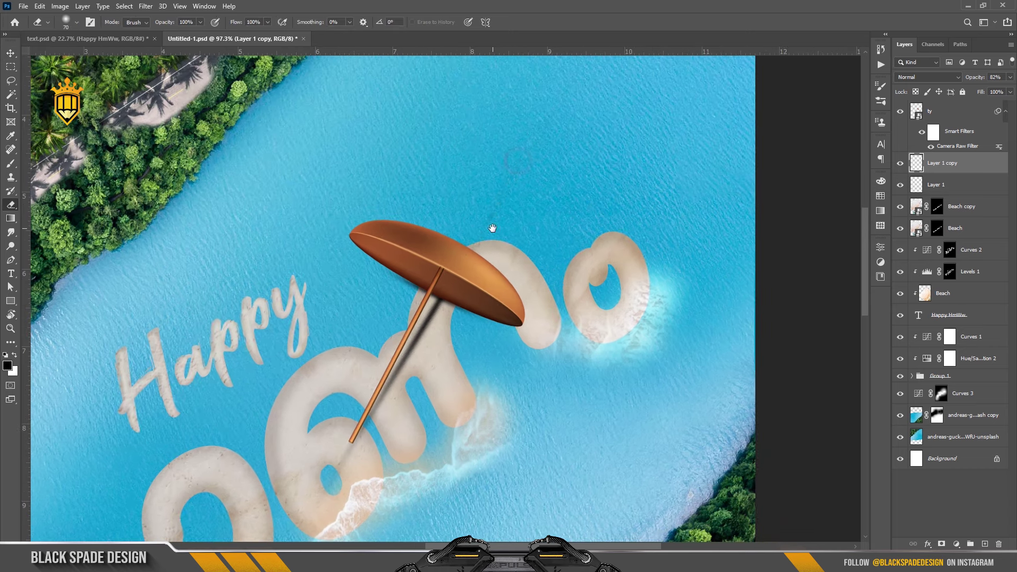
scroll(347, 442, up, 1)
scroll(347, 442, up, 2)
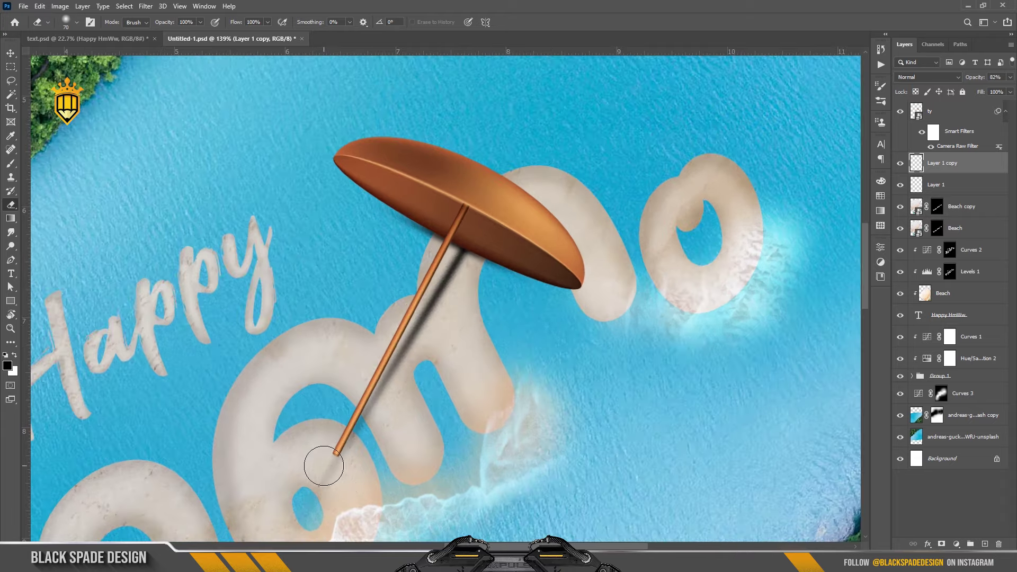
drag(272, 527, 283, 422)
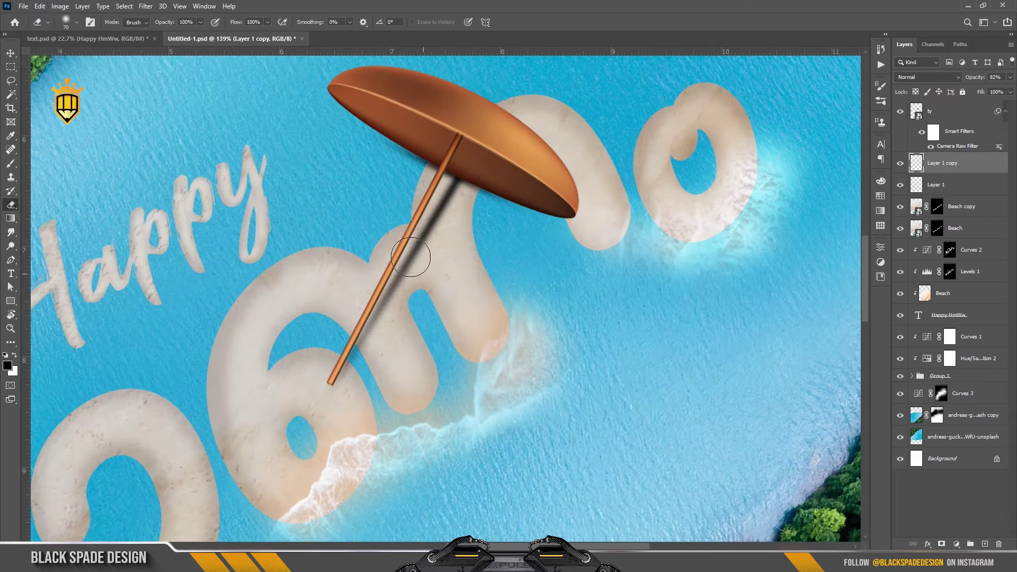
click(145, 6)
mouse_move(152, 142)
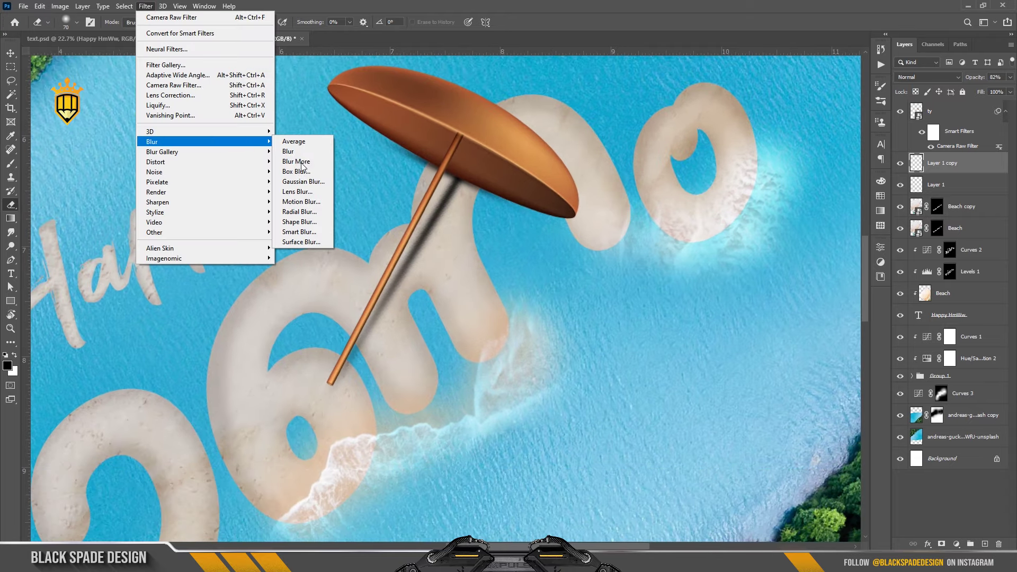
click(316, 183)
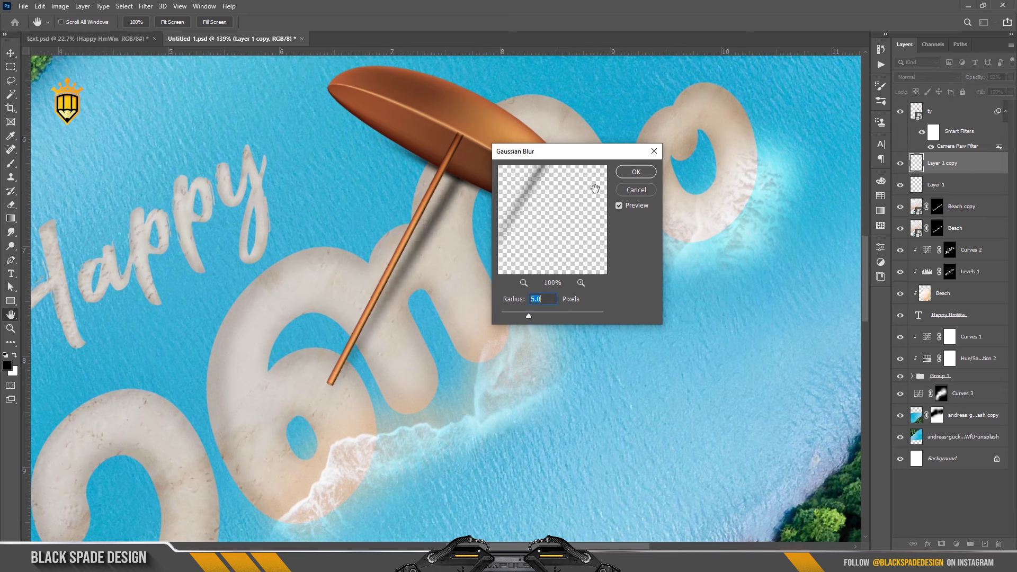
click(627, 174)
Reselect the blurred shadow layer and duplicate it to darken the pole's shadow.
key(e)
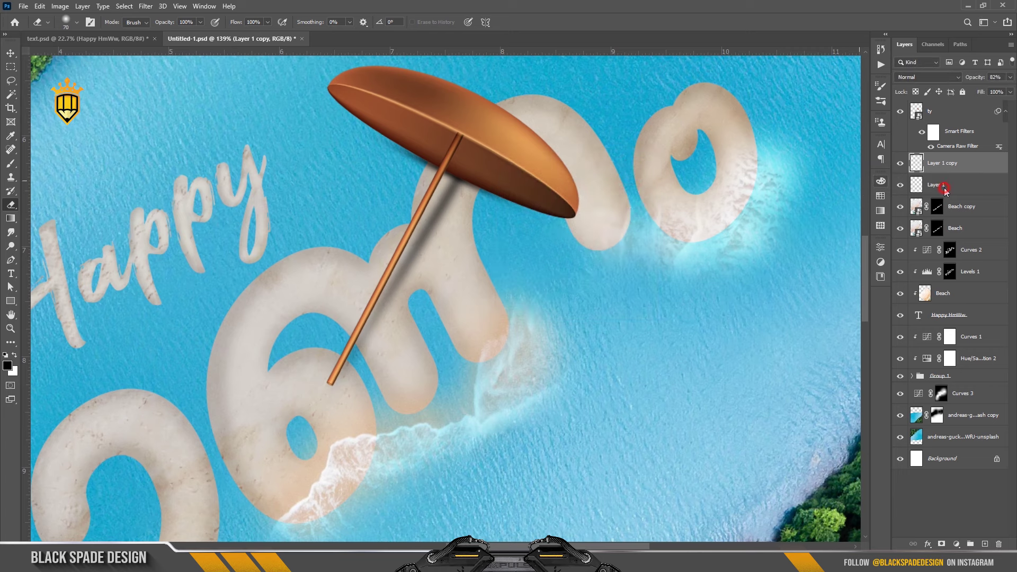
key(alt+bracketleft)
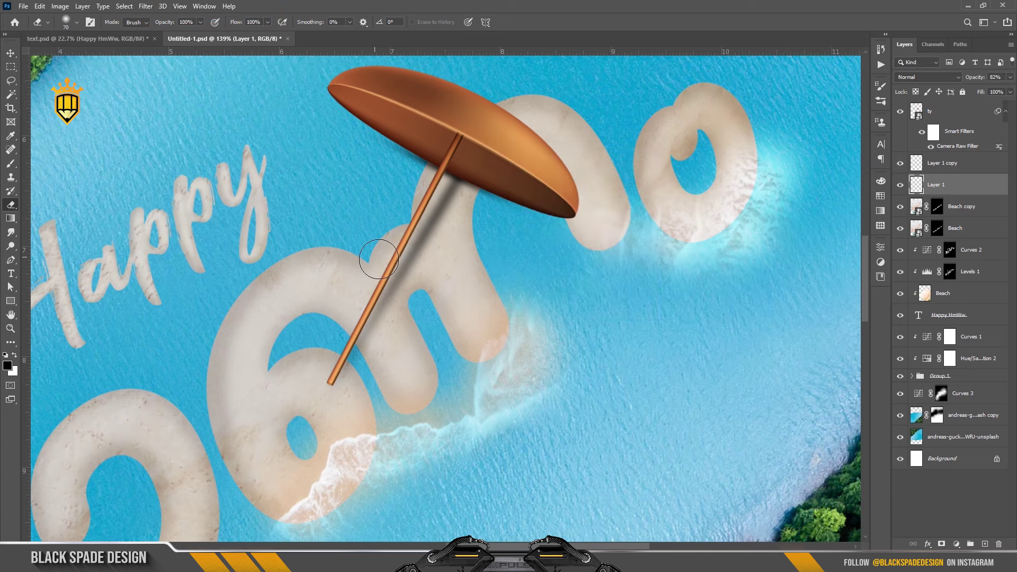
scroll(405, 258, up, 1)
scroll(405, 258, up, 1)
key(v)
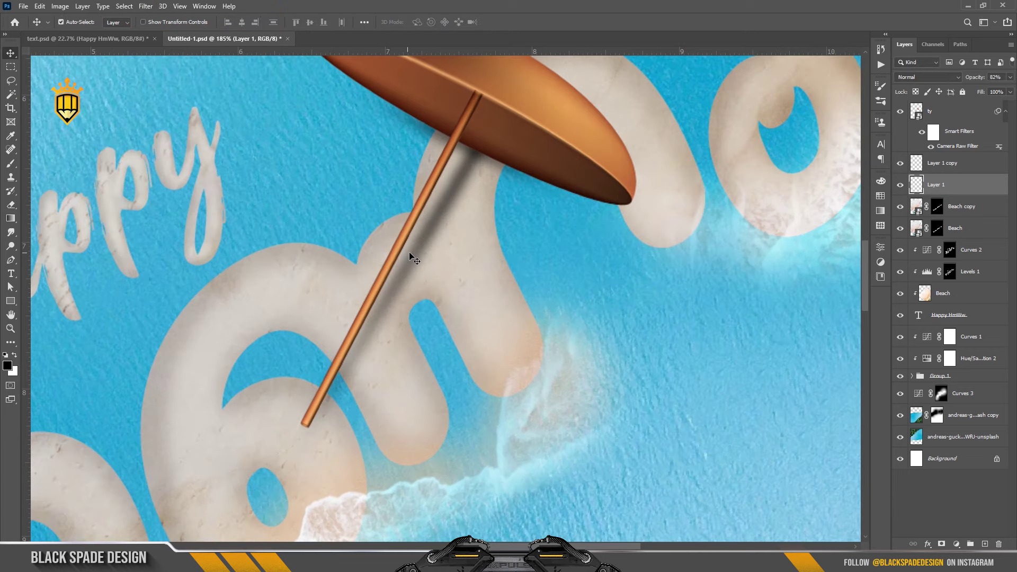
key(alt+bracketright)
key(ctrl+j)
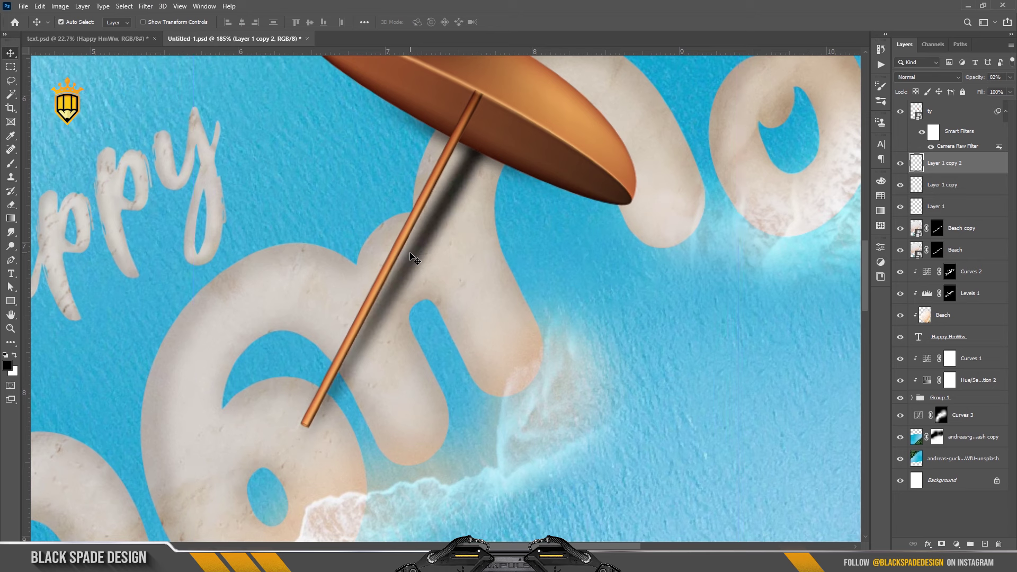
Offset the shadow copy slightly down-left of the pole.
drag(408, 268, 390, 300)
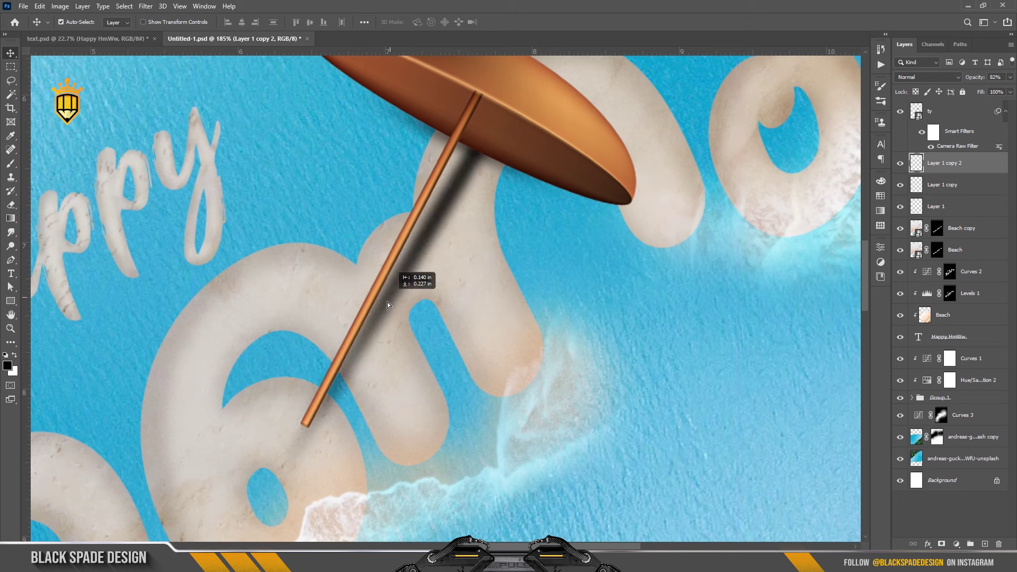
drag(390, 300, 388, 310)
click(385, 303)
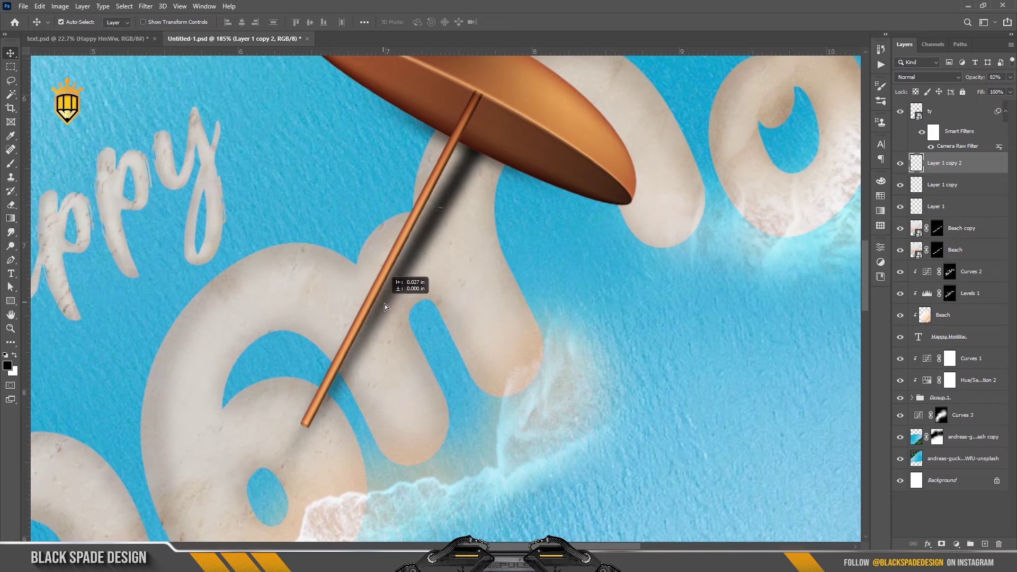
scroll(388, 310, down, 5)
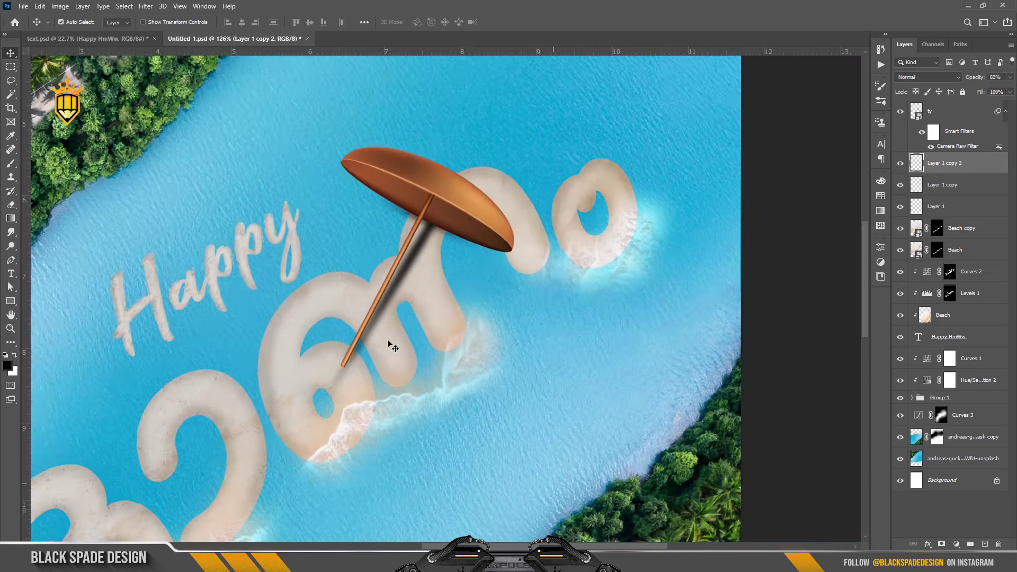
Erase the shadow copy's excess near the umbrella with a much wider eraser.
key(e)
scroll(409, 295, up, 3)
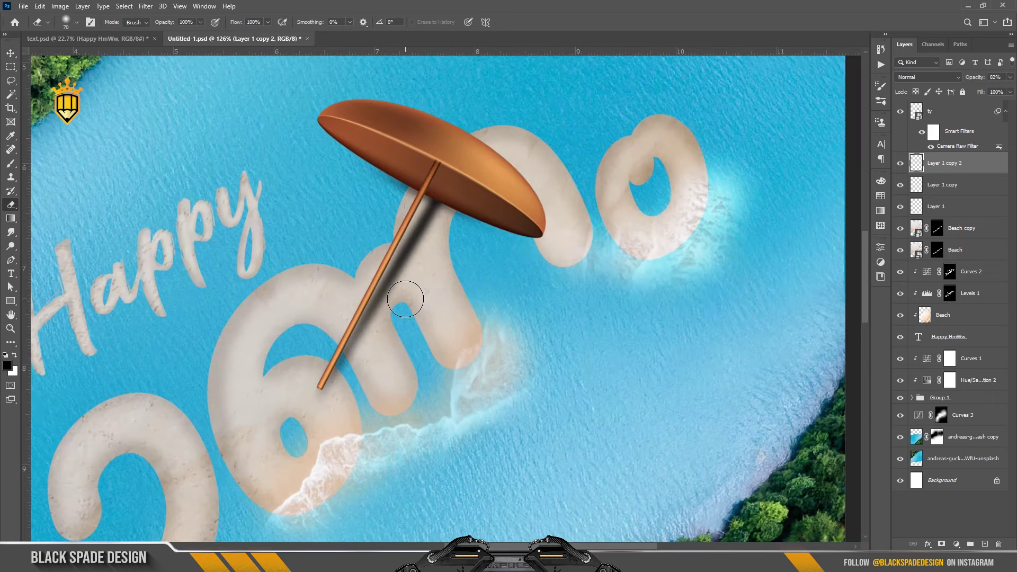
scroll(409, 295, up, 2)
key(bracketright)
key(bracketright)
key(bracketright)
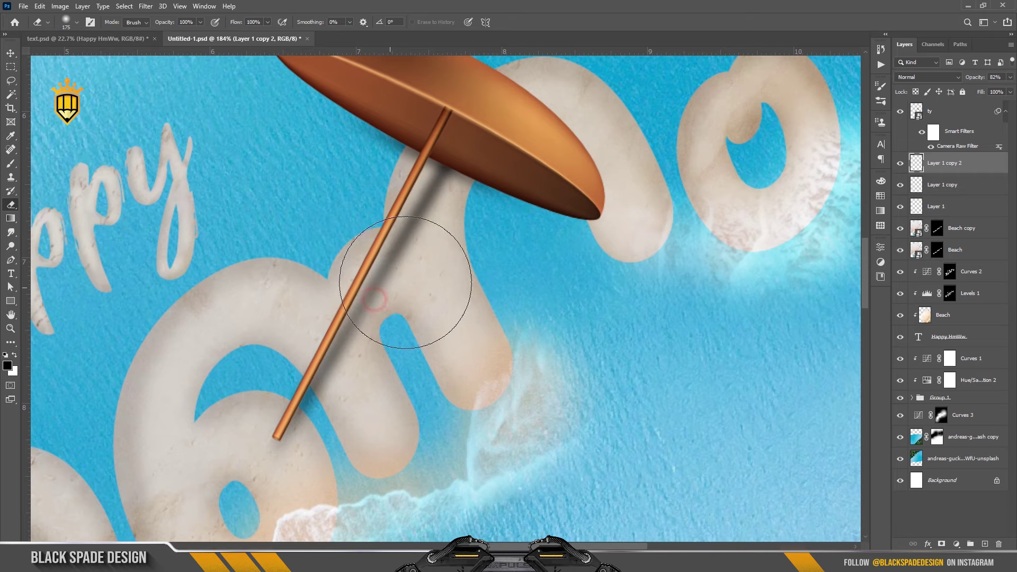
scroll(423, 271, down, 2)
scroll(430, 224, down, 3)
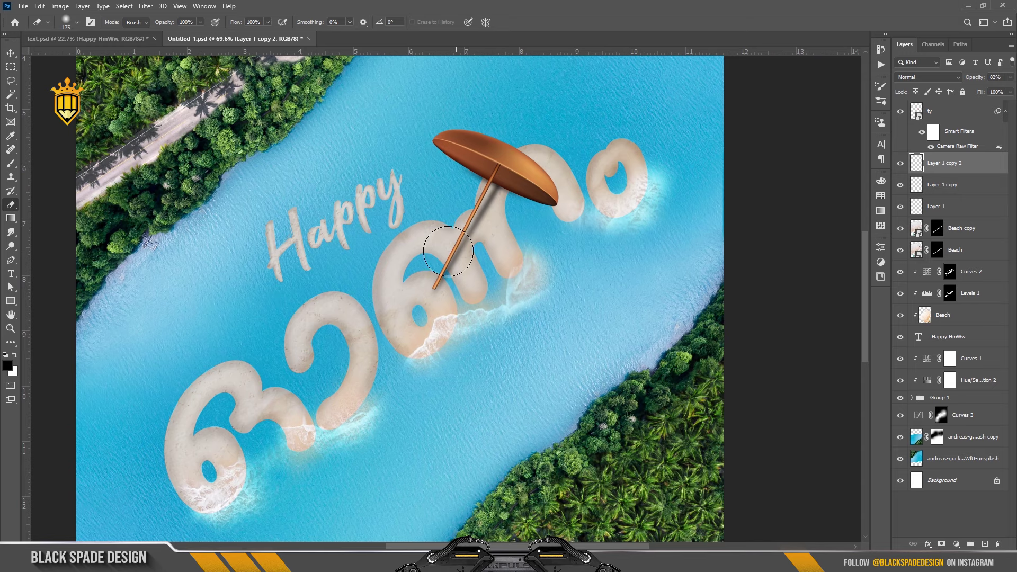
scroll(365, 261, up, 1)
Collapse the ty umbrella layer's filters and make the ty layer active.
key(v)
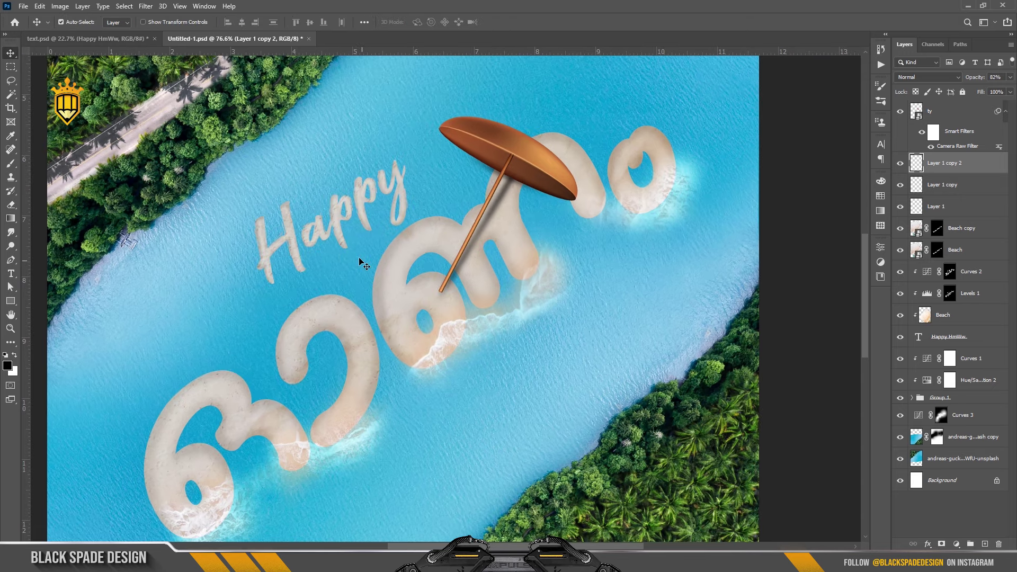
click(1006, 114)
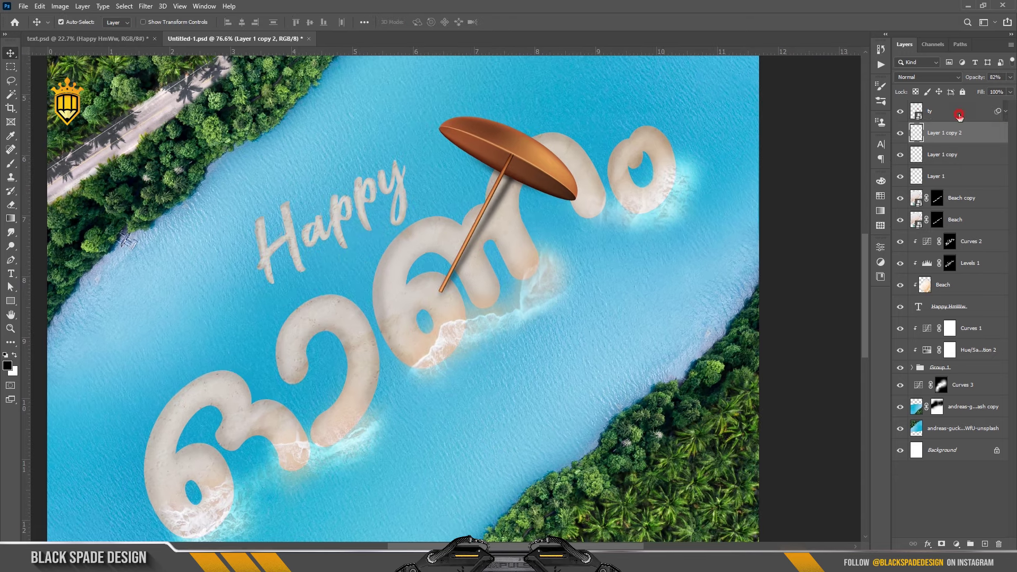
click(958, 117)
scroll(375, 295, up, 2)
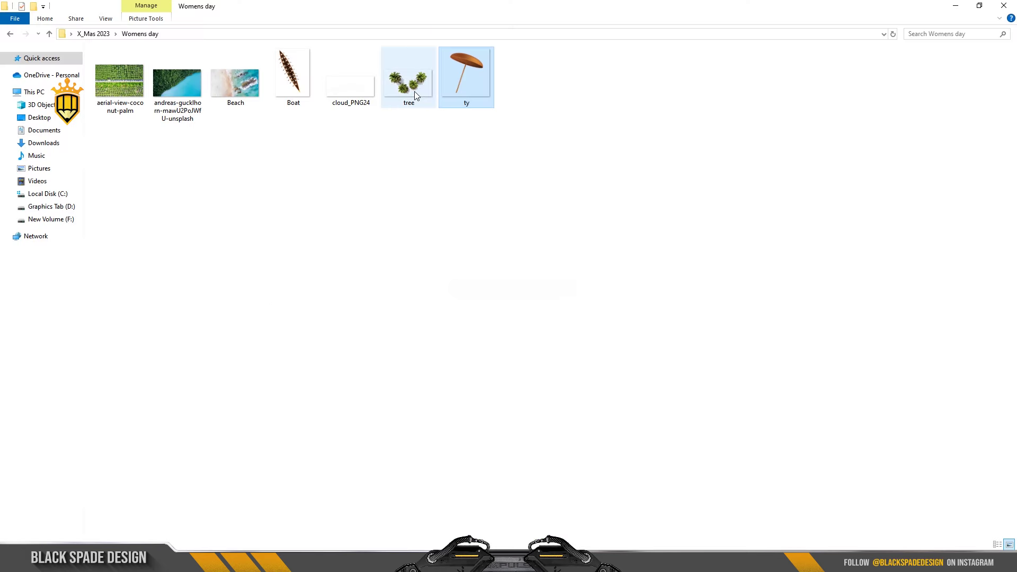
Drag the palm tree file from the Womens day folder onto the river canvas.
mouse_move(414, 95)
mouse_down()
mouse_move(317, 531)
mouse_move(272, 393)
mouse_up()
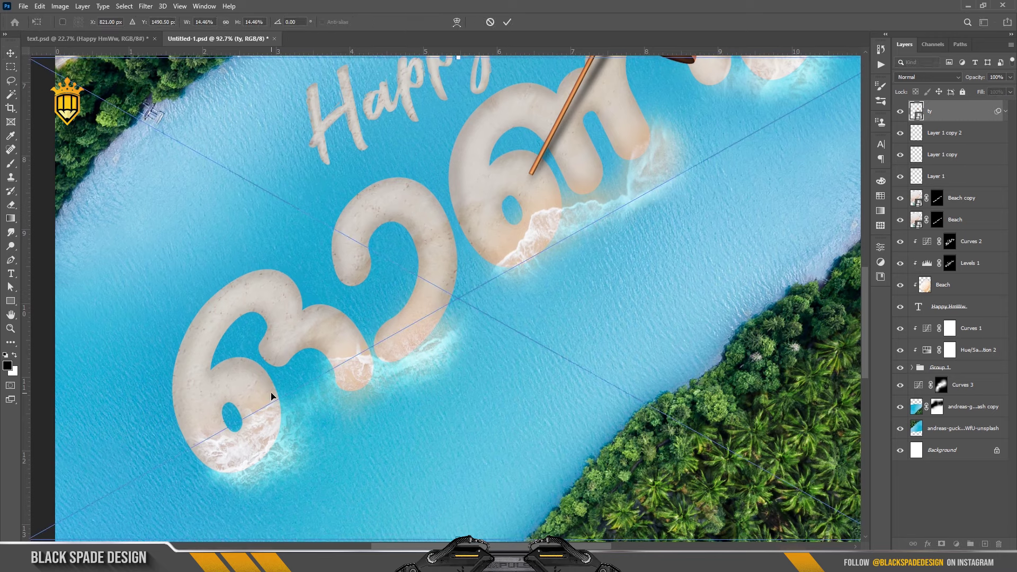
scroll(651, 279, down, 3)
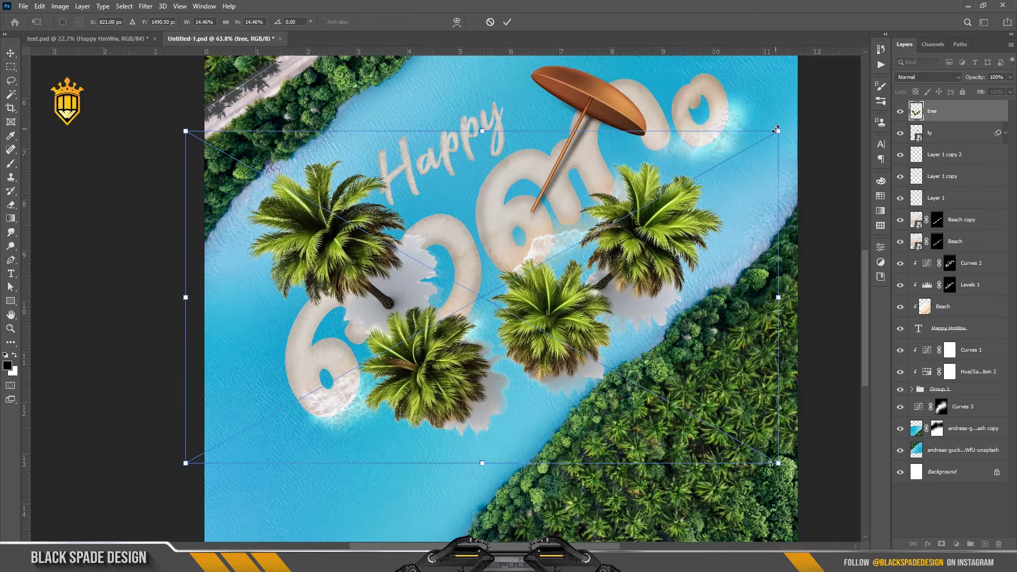
Shrink the palm trees, move them onto the second sand letter and rotate them to its curve.
drag(775, 129, 557, 279)
scroll(439, 234, up, 1)
scroll(440, 234, up, 1)
drag(488, 342, 461, 302)
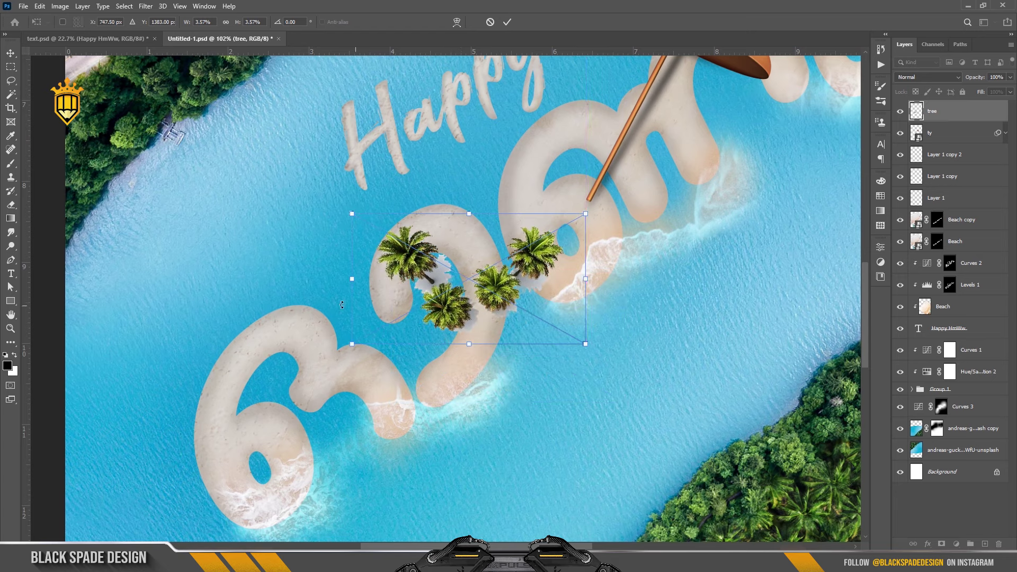
drag(364, 333, 524, 330)
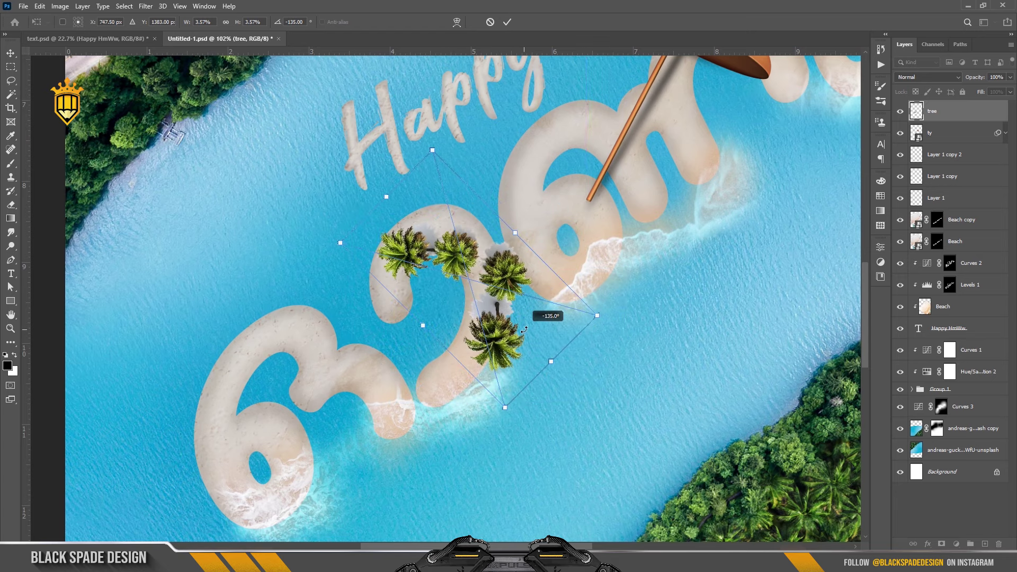
drag(504, 406, 490, 363)
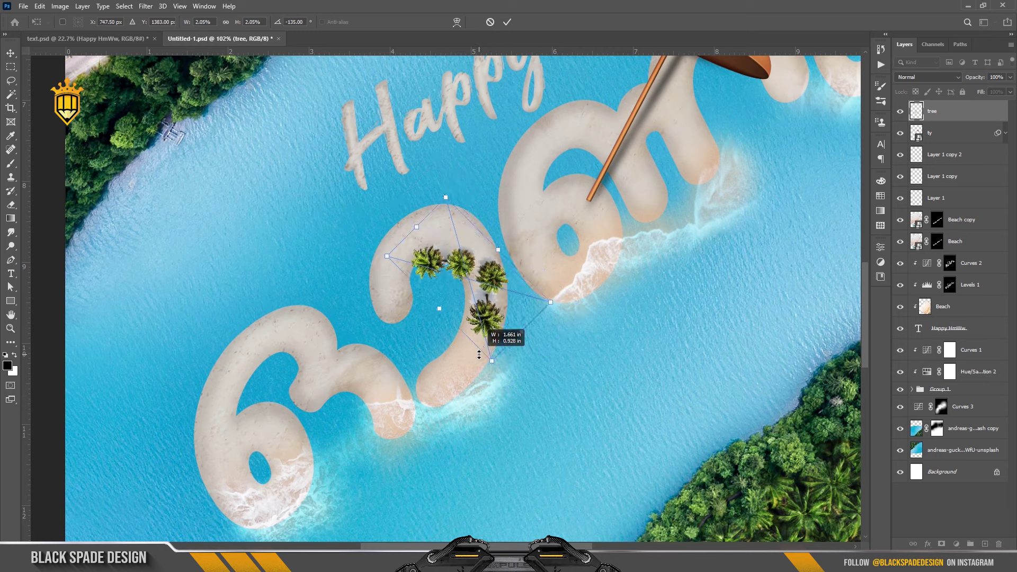
scroll(475, 298, up, 1)
scroll(475, 299, up, 3)
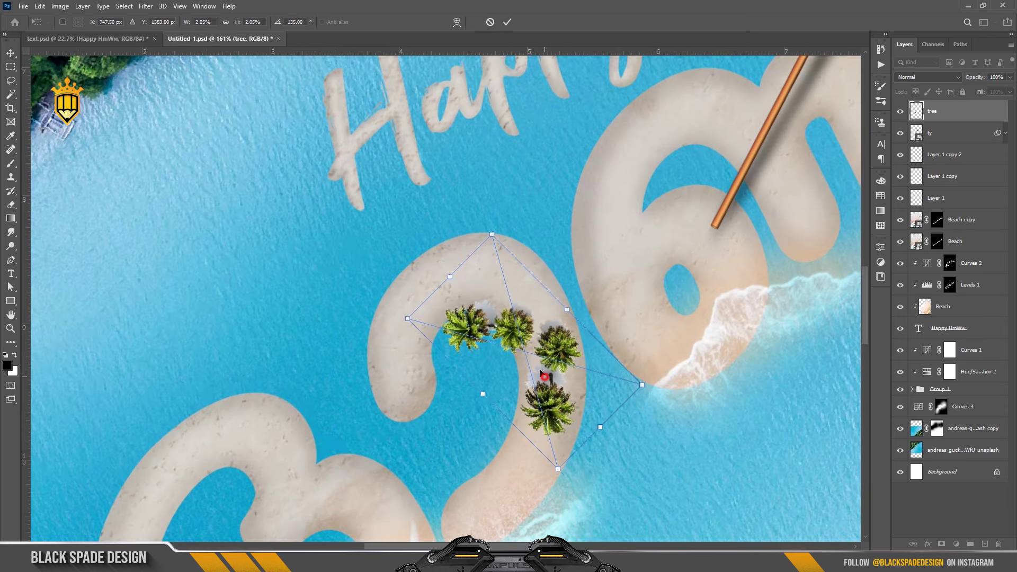
drag(544, 381, 519, 339)
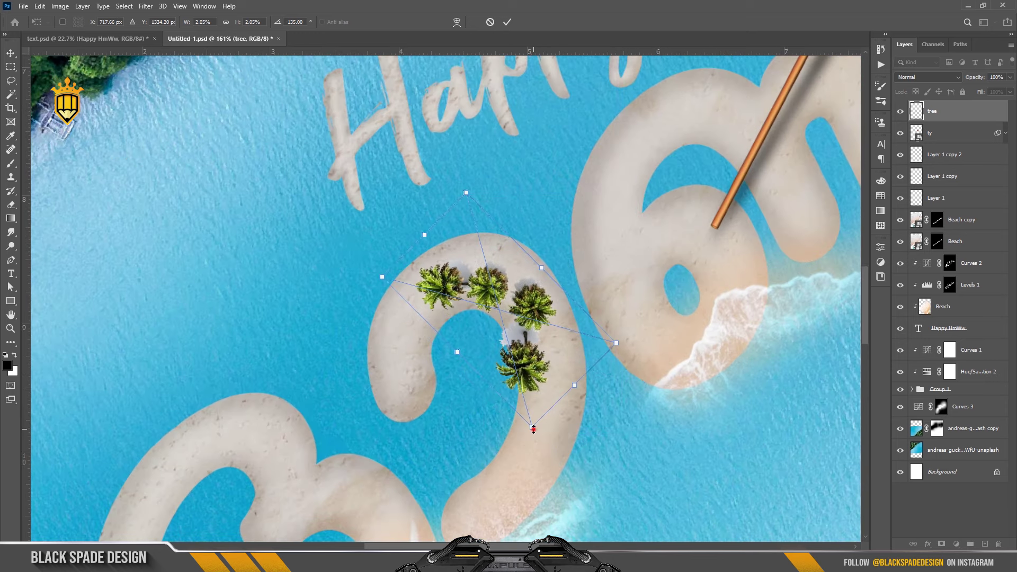
drag(534, 429, 541, 450)
mouse_move(598, 467)
mouse_down()
mouse_move(594, 479)
mouse_move(599, 470)
mouse_up()
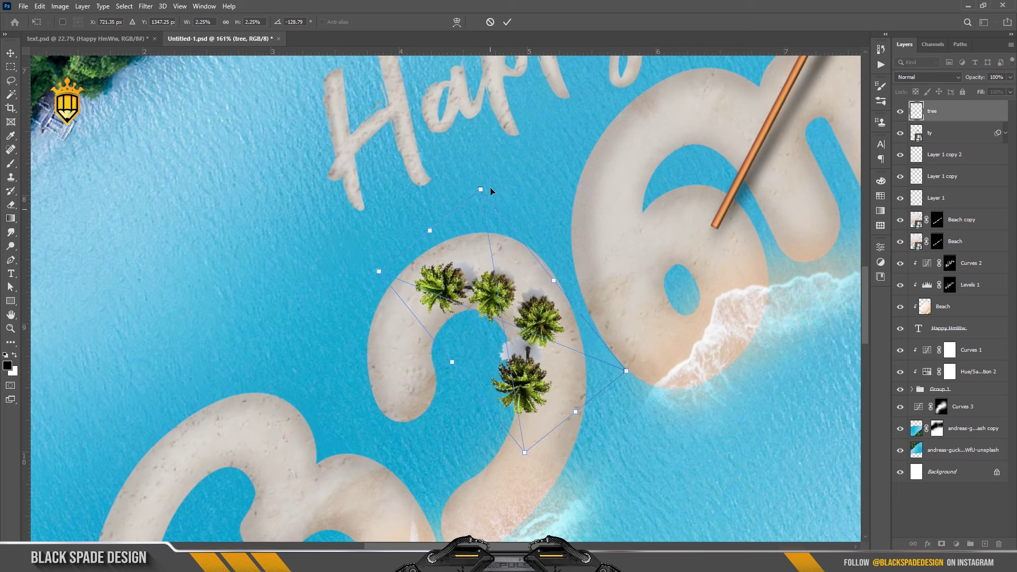
Enlarge the palm trees slightly, nudge them into place on the island and commit.
drag(480, 186, 482, 172)
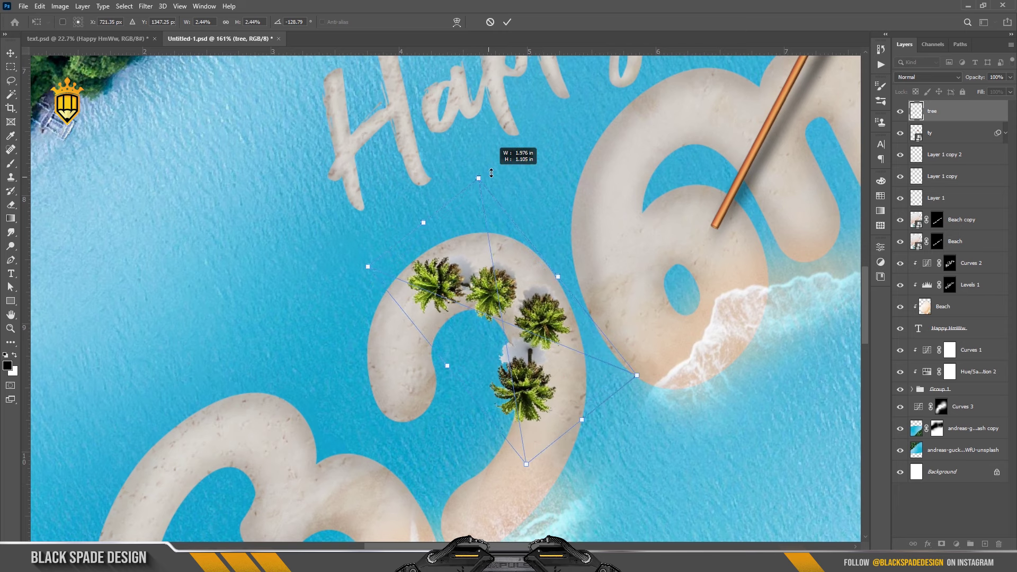
scroll(536, 340, down, 1)
scroll(536, 340, down, 3)
scroll(529, 332, up, 3)
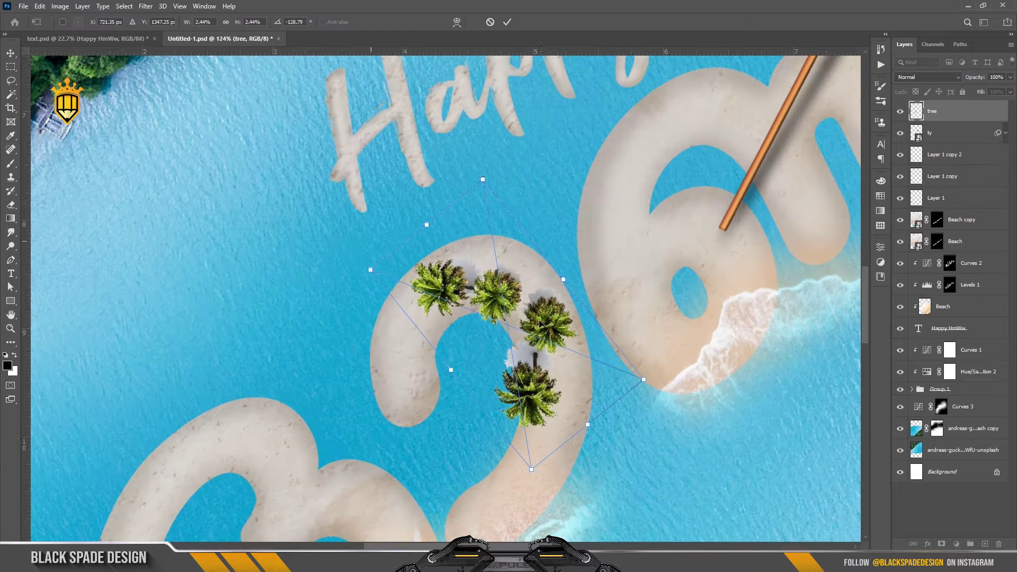
drag(540, 321, 549, 329)
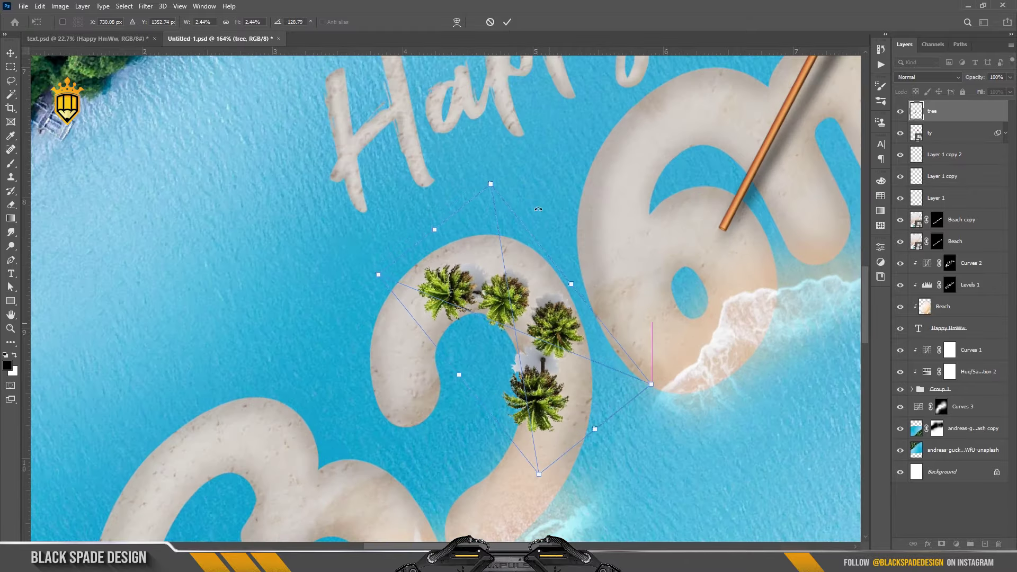
drag(487, 183, 493, 170)
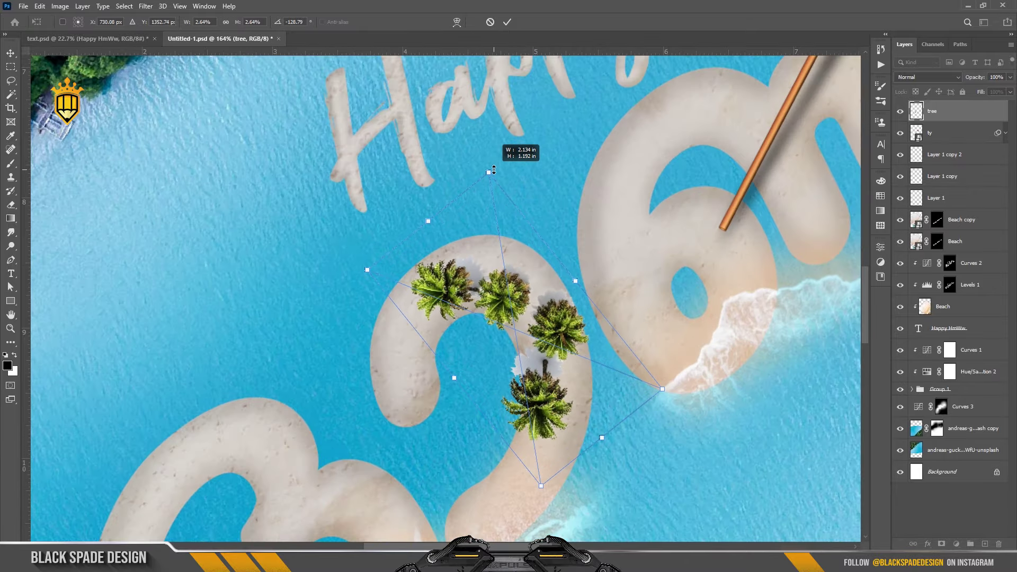
scroll(508, 242, down, 2)
key(Return)
Re-transform the trees to adjust their size from the bottom edge.
scroll(527, 289, down, 3)
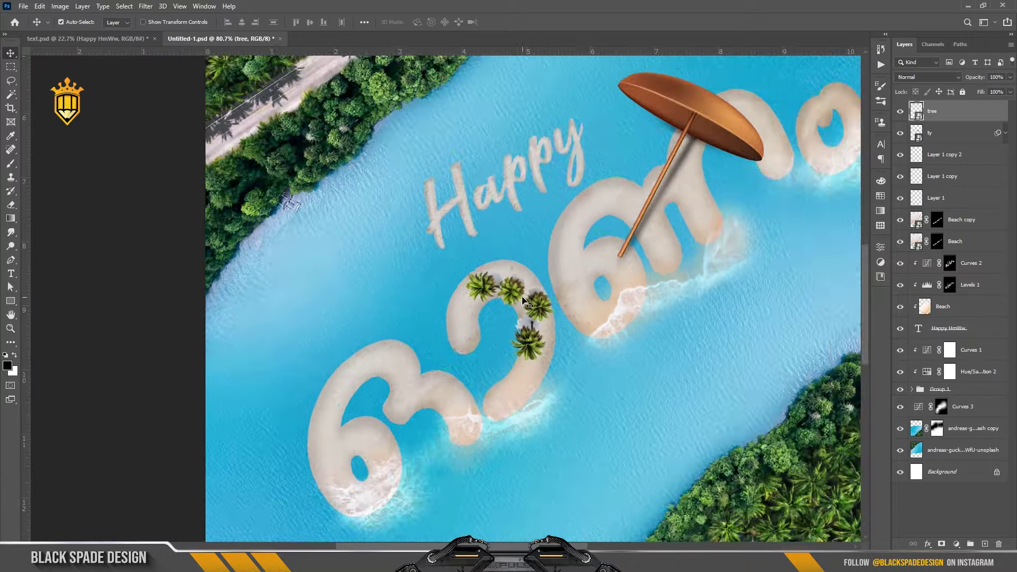
scroll(543, 319, down, 2)
scroll(540, 350, up, 1)
scroll(533, 332, up, 1)
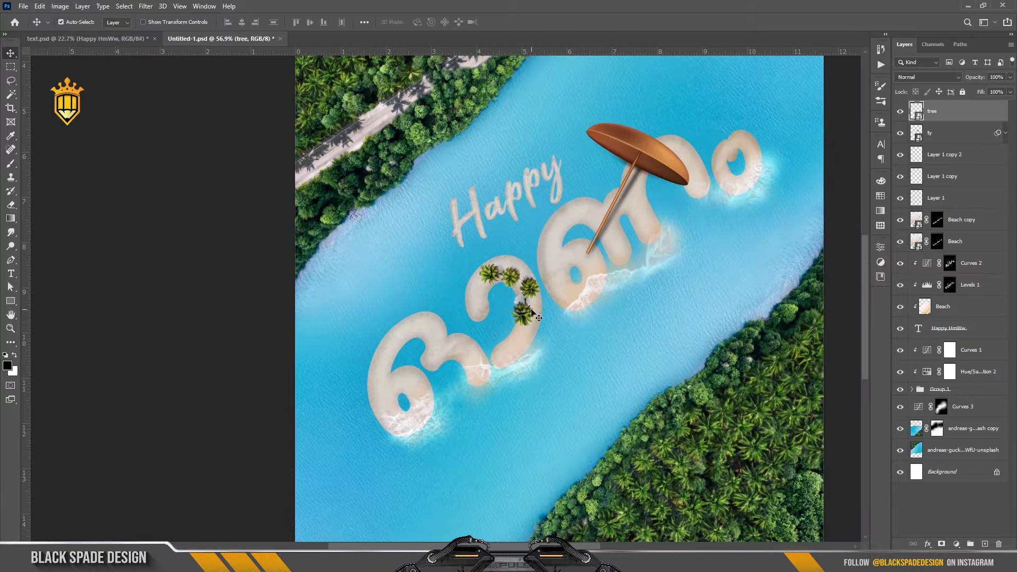
scroll(525, 316, up, 2)
key(ctrl+t)
scroll(526, 332, up, 1)
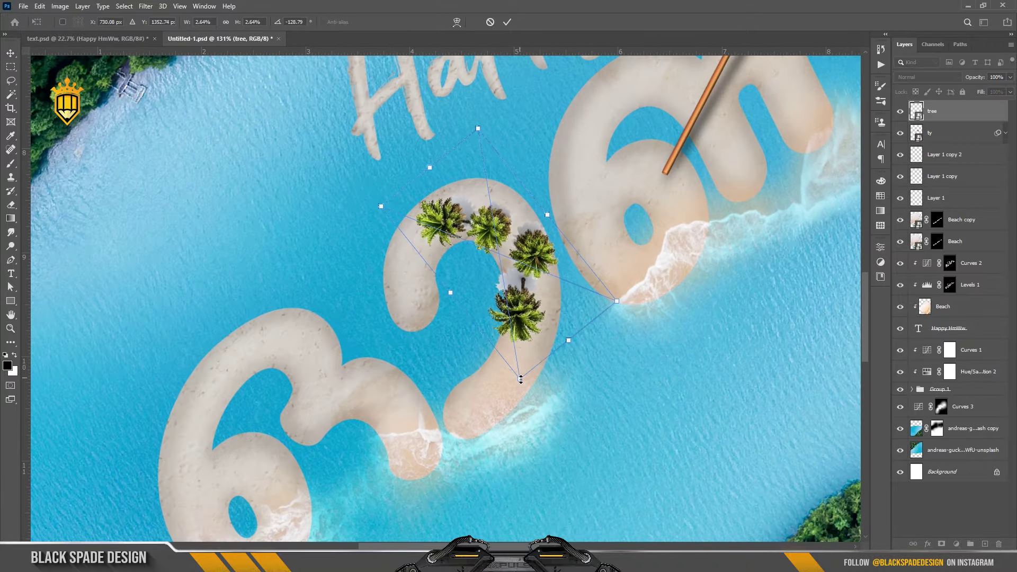
drag(520, 379, 521, 381)
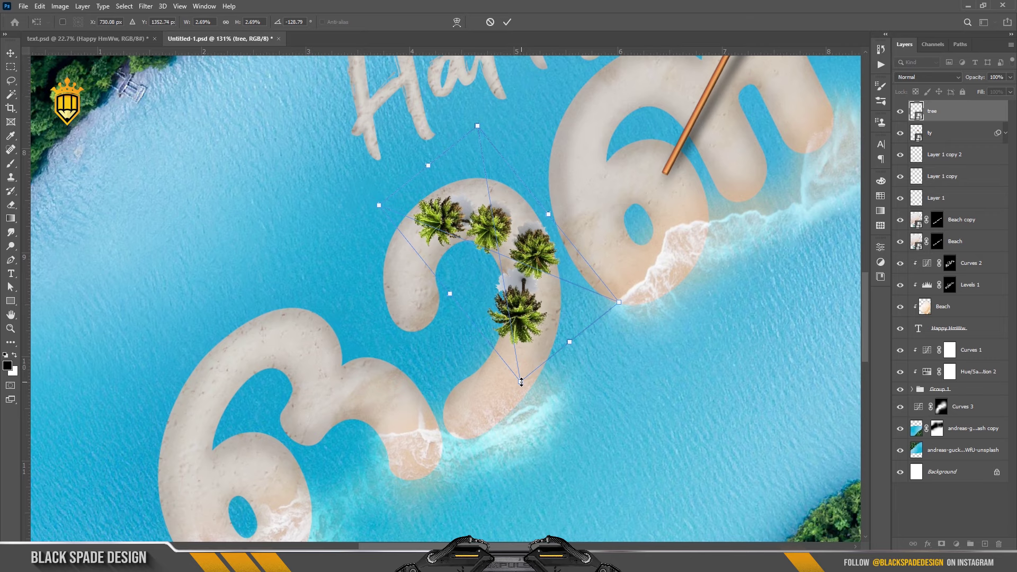
key(Return)
Apply a Curves adjustment to the palm trees.
scroll(521, 381, up, 1)
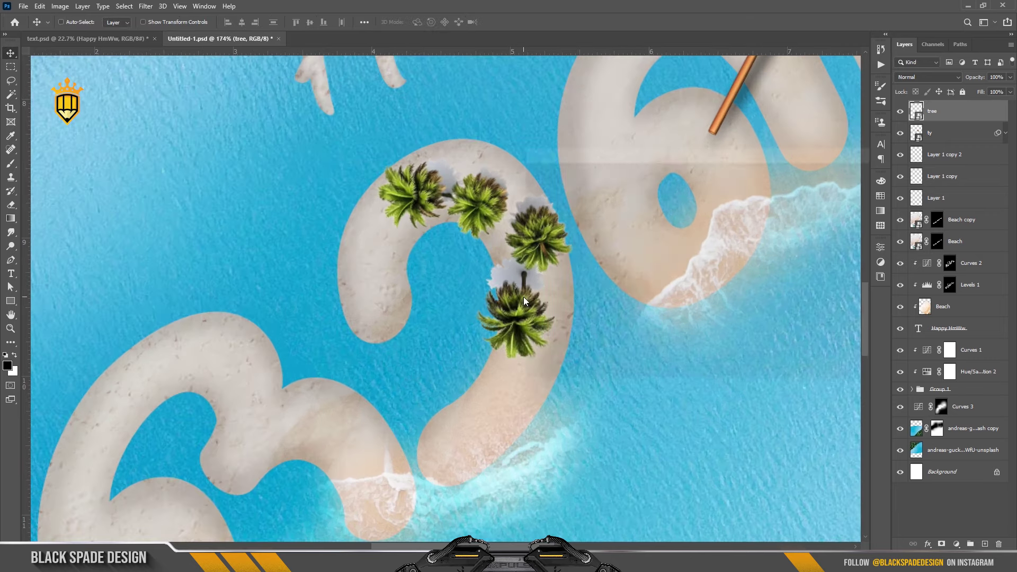
key(ctrl+m)
click(849, 174)
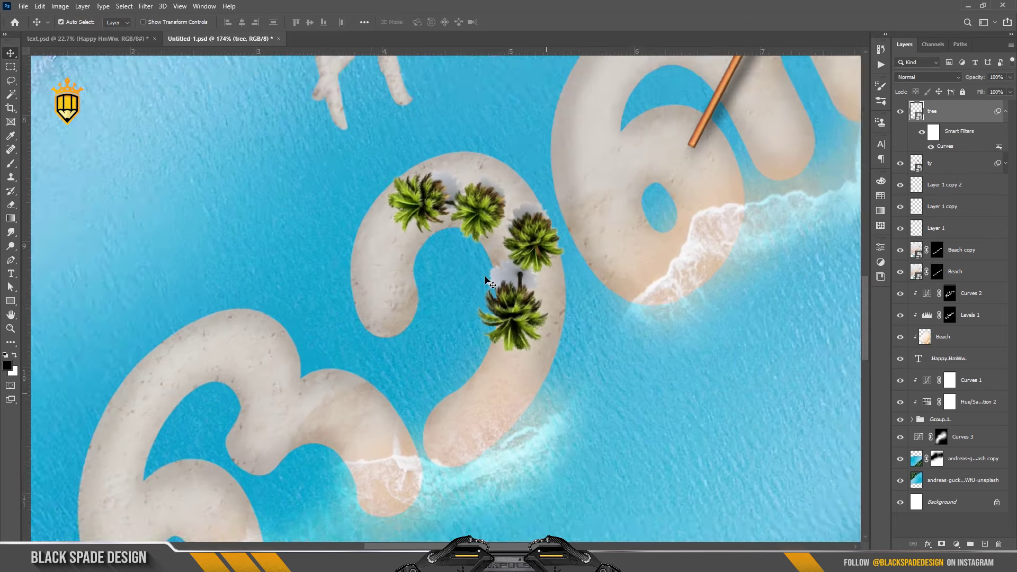
scroll(524, 318, down, 2)
scroll(524, 318, down, 2)
Add a Hue/Saturation adjustment layer to tone down the trees' colour.
click(956, 544)
click(952, 441)
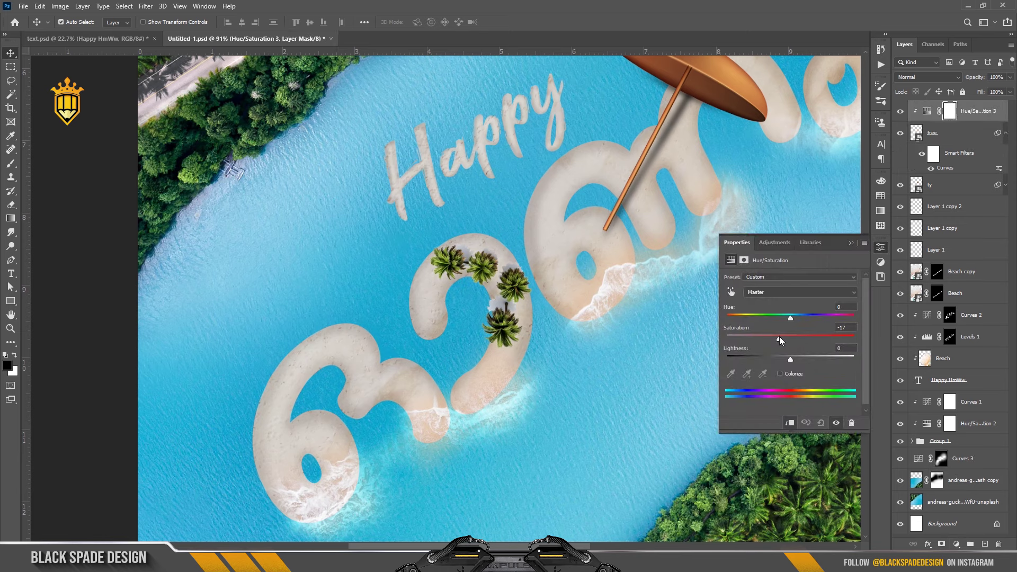
scroll(511, 260, up, 2)
click(880, 248)
click(900, 111)
scroll(498, 305, up, 2)
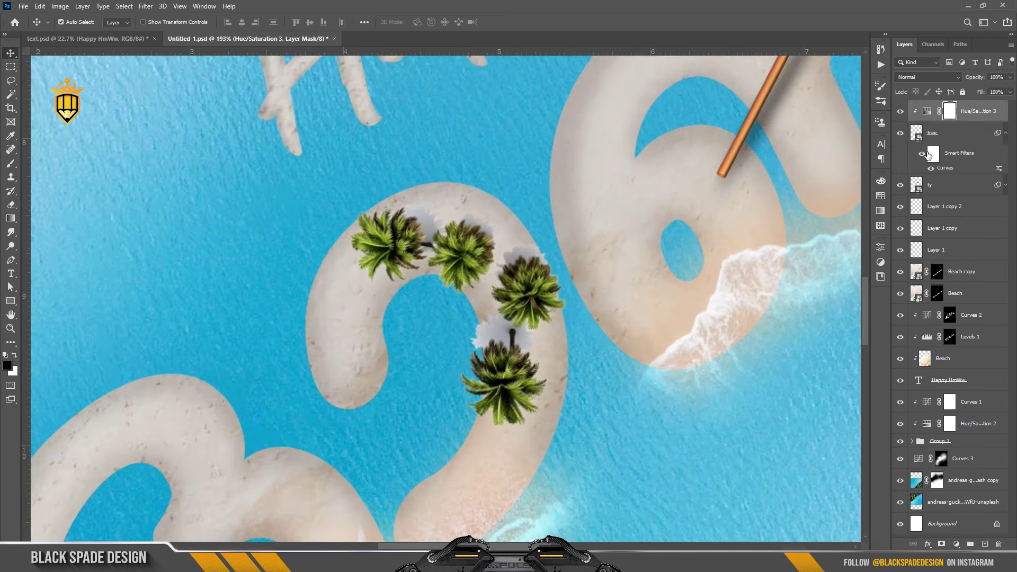
Duplicate the tree layer, rasterize the original and set it to Multiply.
click(948, 133)
key(ctrl+j)
click(951, 159)
right_click(951, 163)
click(845, 288)
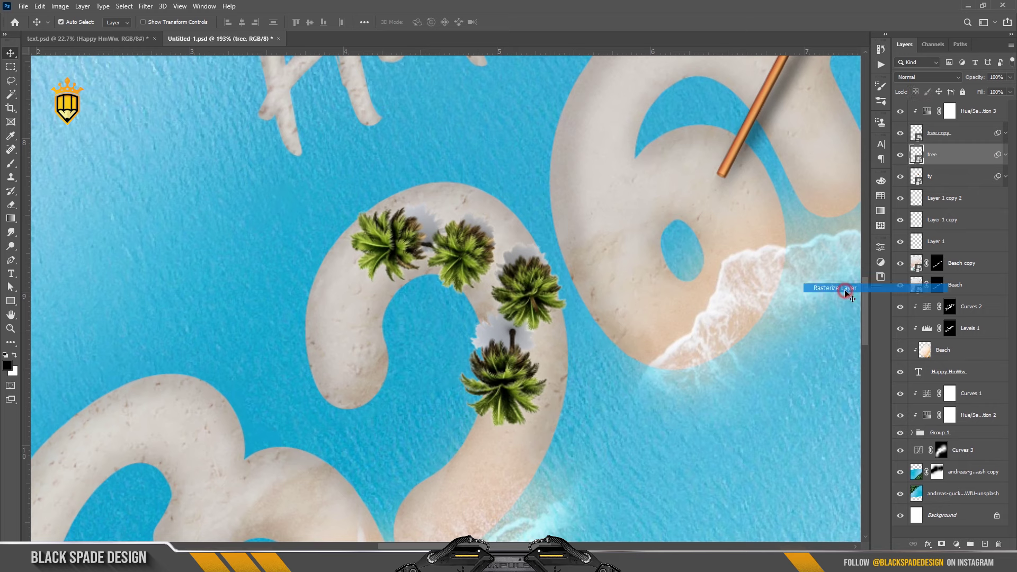
click(915, 78)
click(931, 102)
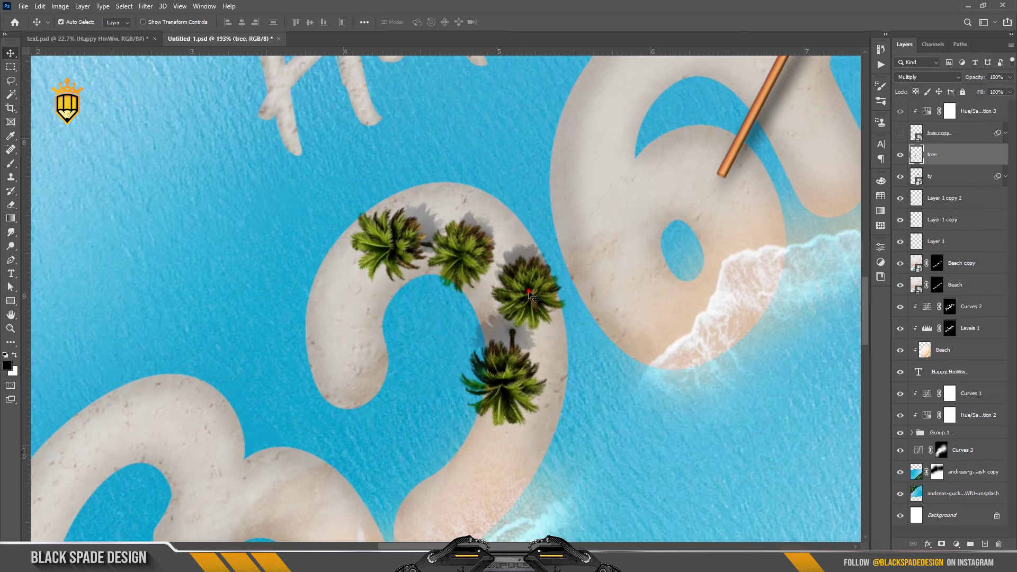
Mask the tree copy and brush on it to reveal darker shadows beneath the palms.
scroll(533, 286, up, 3)
click(900, 132)
click(953, 133)
click(941, 544)
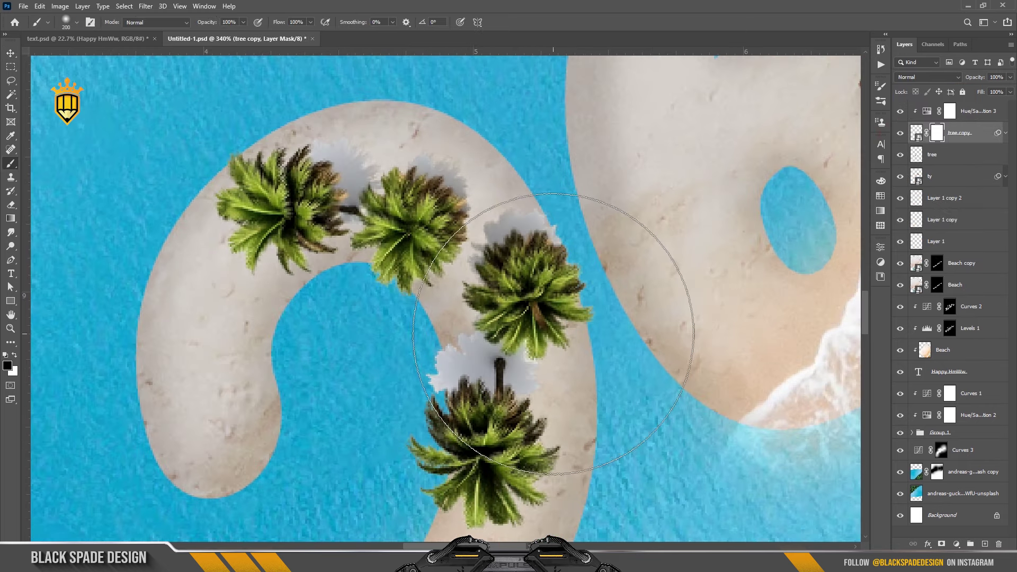
key(b)
scroll(472, 331, up, 2)
drag(437, 386, 429, 372)
drag(466, 344, 526, 375)
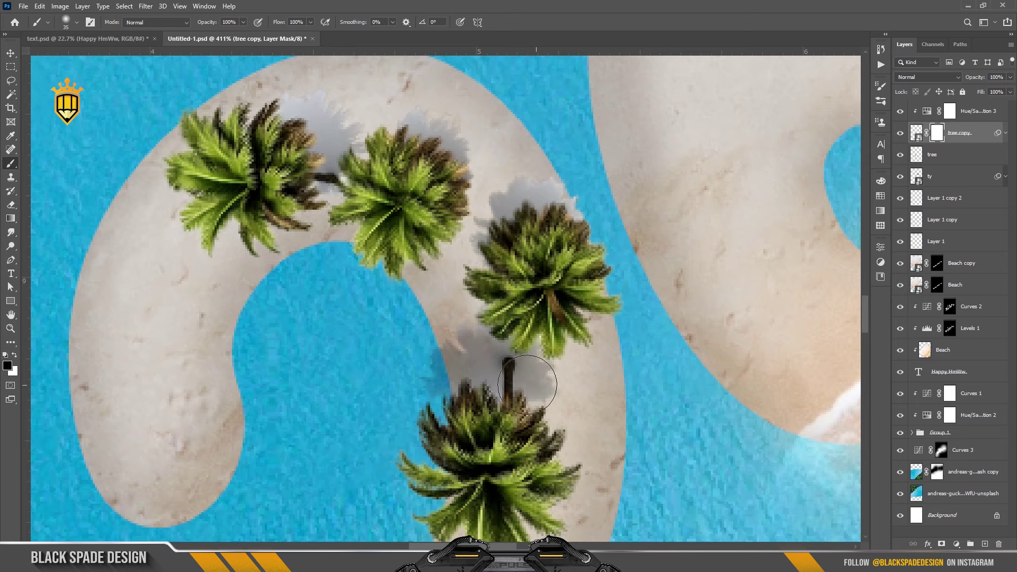
drag(562, 212, 476, 154)
drag(434, 122, 302, 90)
drag(317, 174, 260, 101)
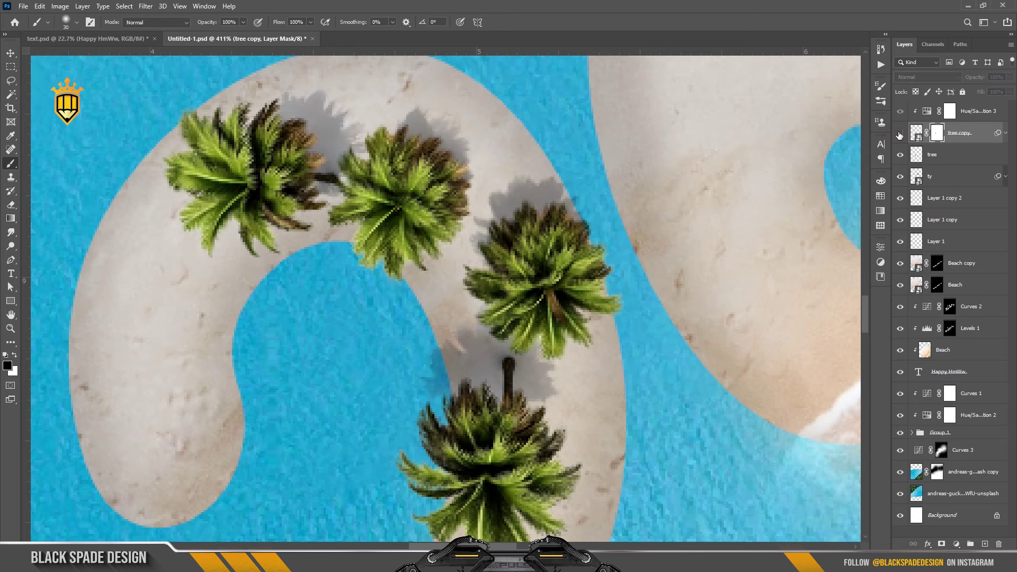
Group the tree layers and their adjustment together.
key(ctrl+0)
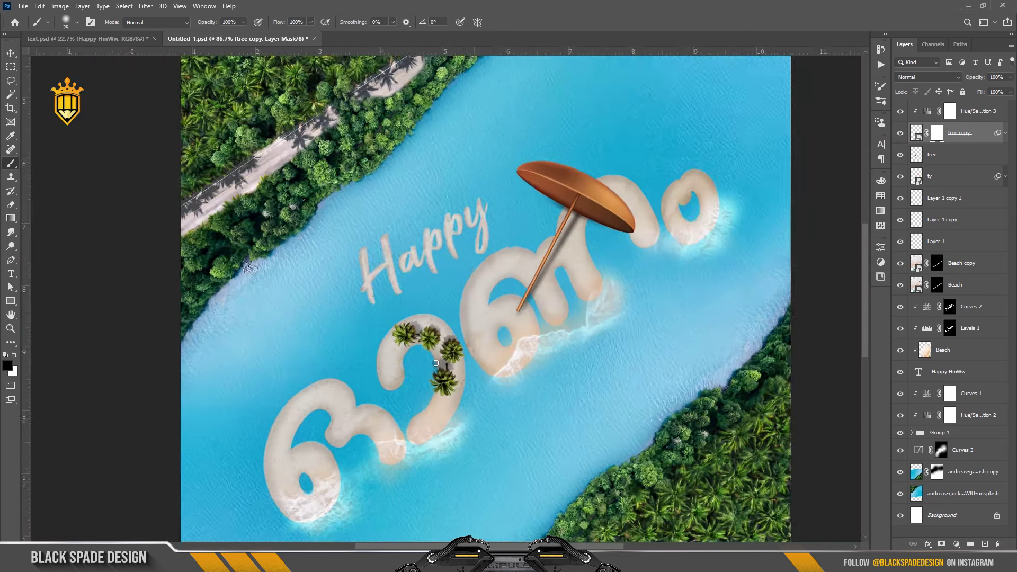
click(950, 159)
key(ctrl+g)
text(Tree)
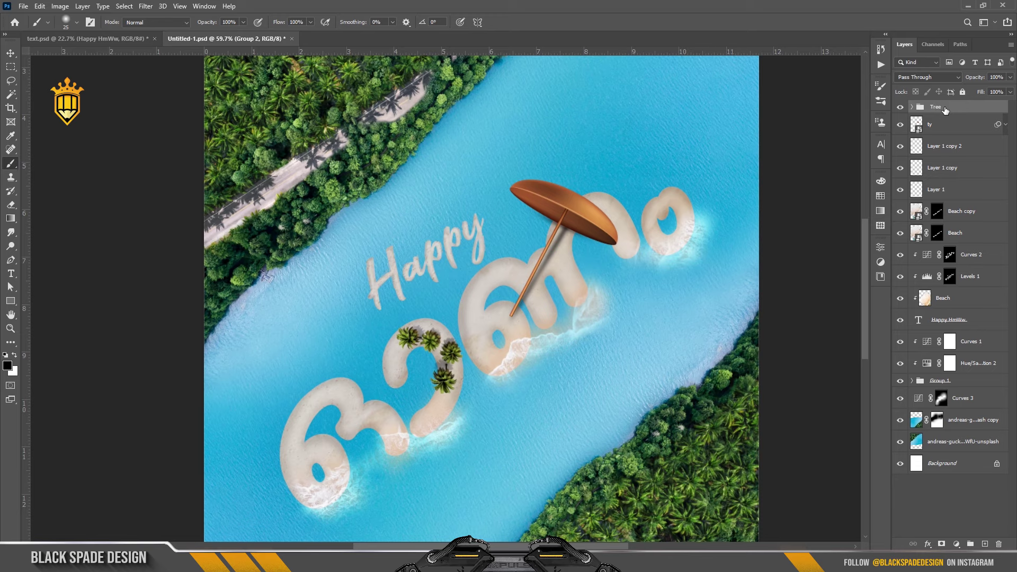
Duplicate the four-palm tree group and move the copy onto the 6-shaped sand island.
key(v)
scroll(439, 371, up, 2)
key(ctrl+j)
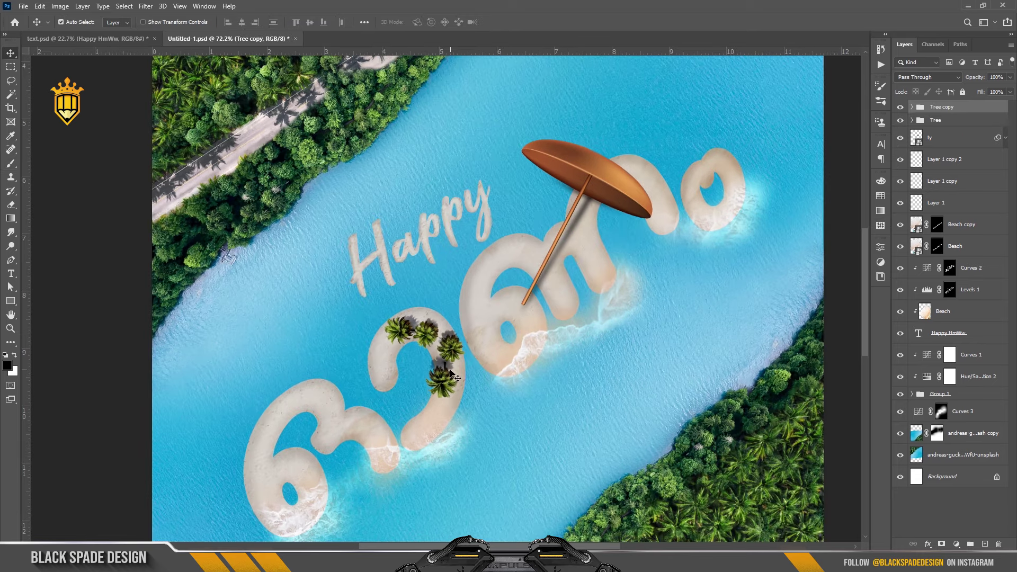
scroll(436, 365, up, 2)
key(ctrl+t)
key(Return)
scroll(520, 297, down, 2)
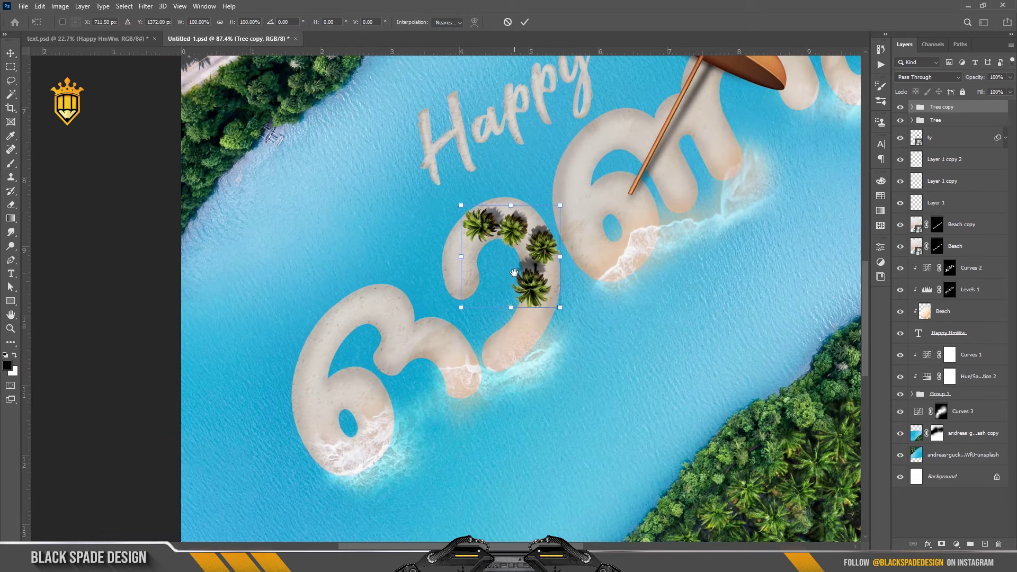
drag(520, 297, 421, 392)
Rotate the copied palms to follow the island's curve, nudge them up, and target their mask.
scroll(420, 392, up, 3)
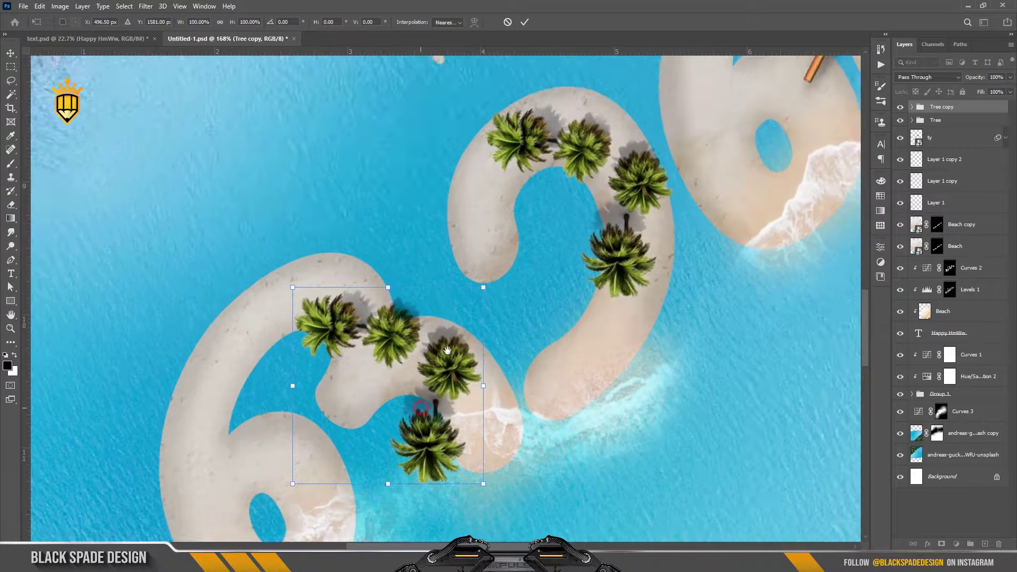
mouse_move(530, 413)
mouse_down()
mouse_move(544, 400)
mouse_move(492, 311)
mouse_move(485, 341)
mouse_up()
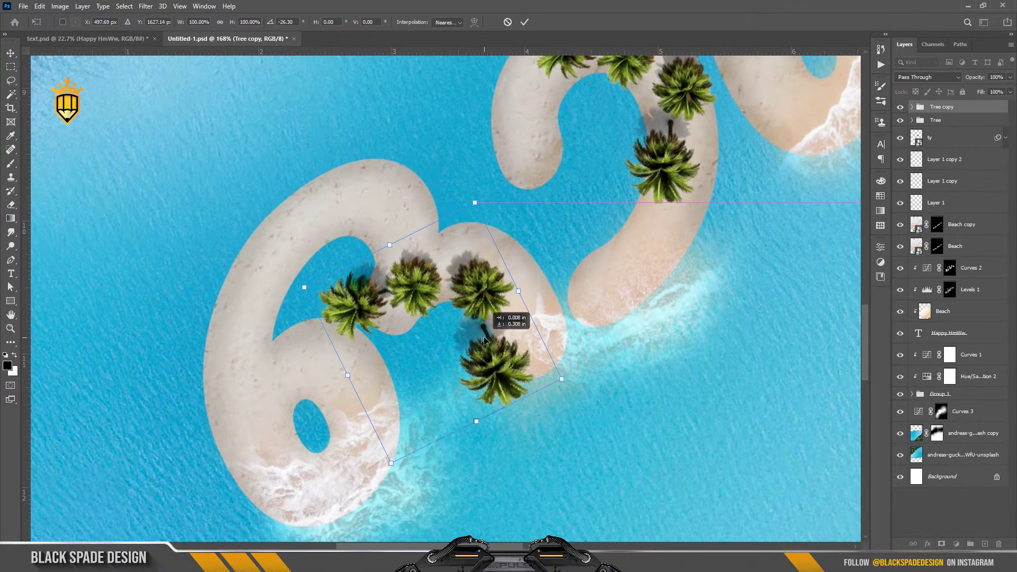
scroll(485, 341, up, 2)
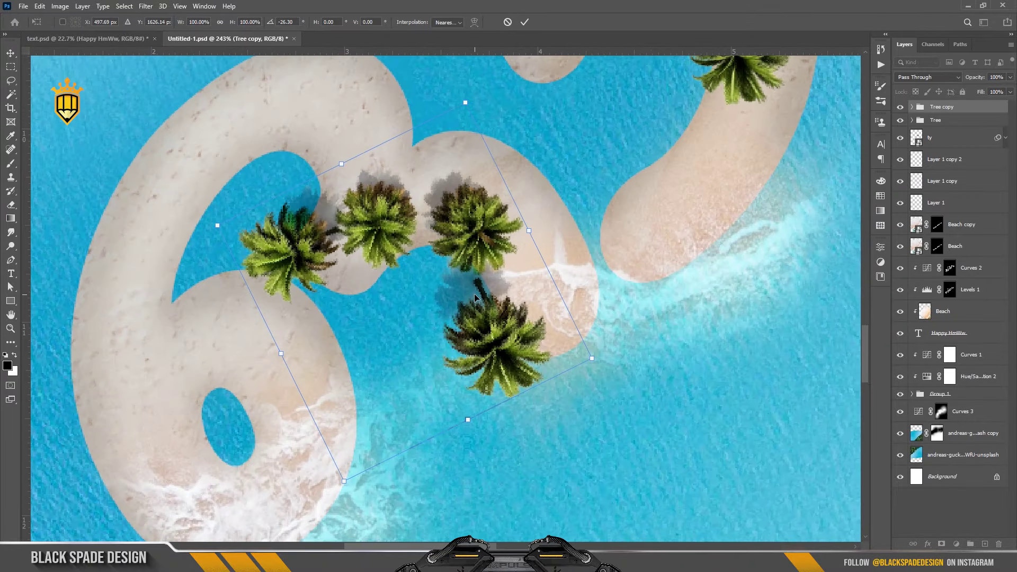
key(Up)
key(Return)
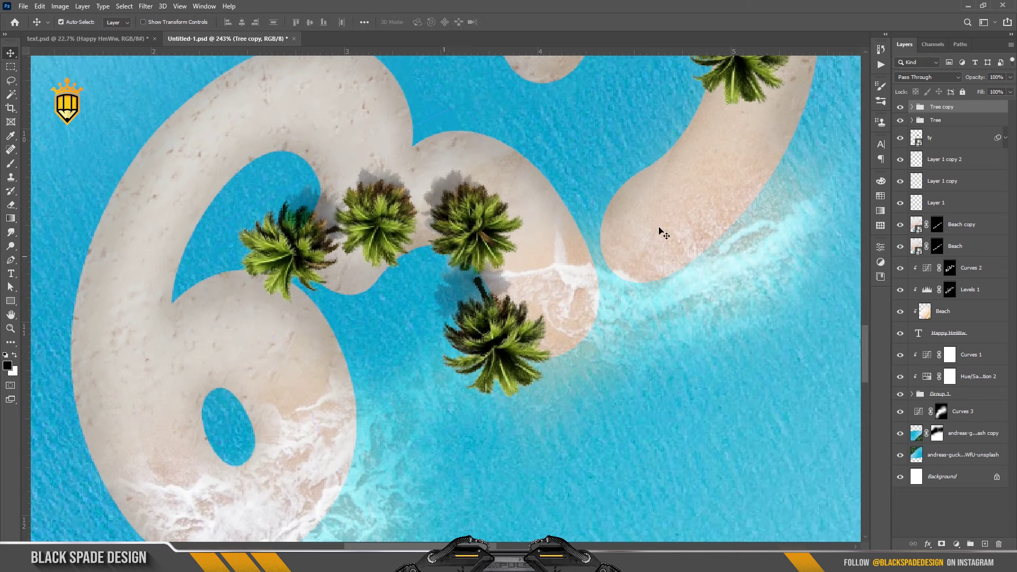
click(911, 107)
click(945, 146)
Lasso-mask out the stray left palm and the lower palm's extra shadow.
key(l)
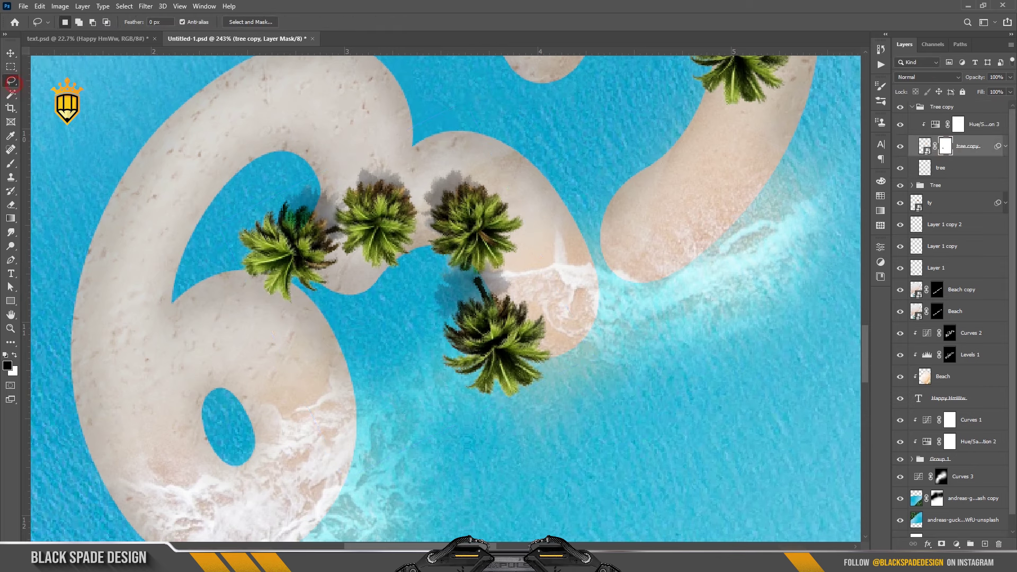
scroll(320, 316, up, 1)
scroll(319, 317, up, 1)
drag(245, 320, 322, 166)
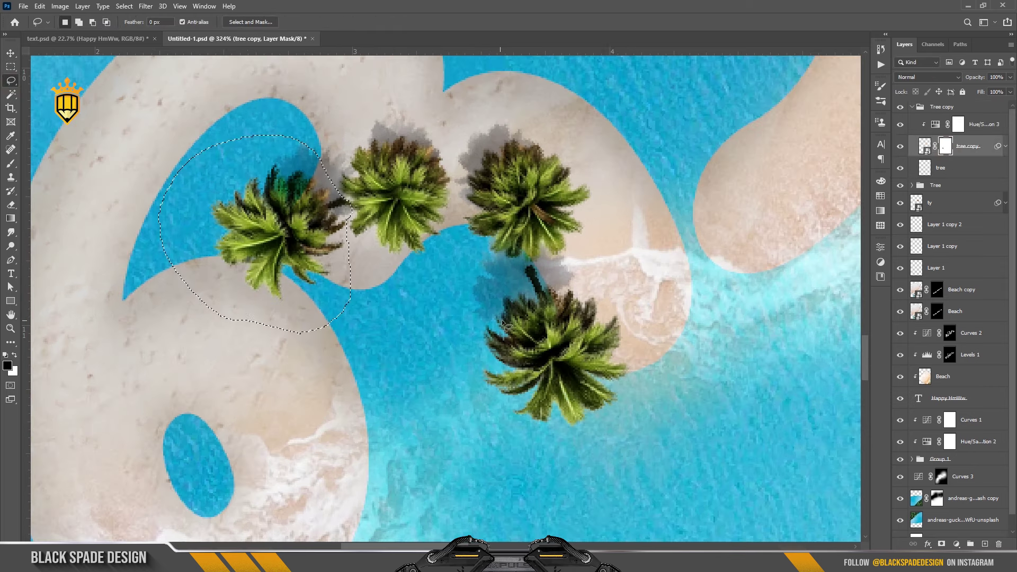
key(alt+BackSpace)
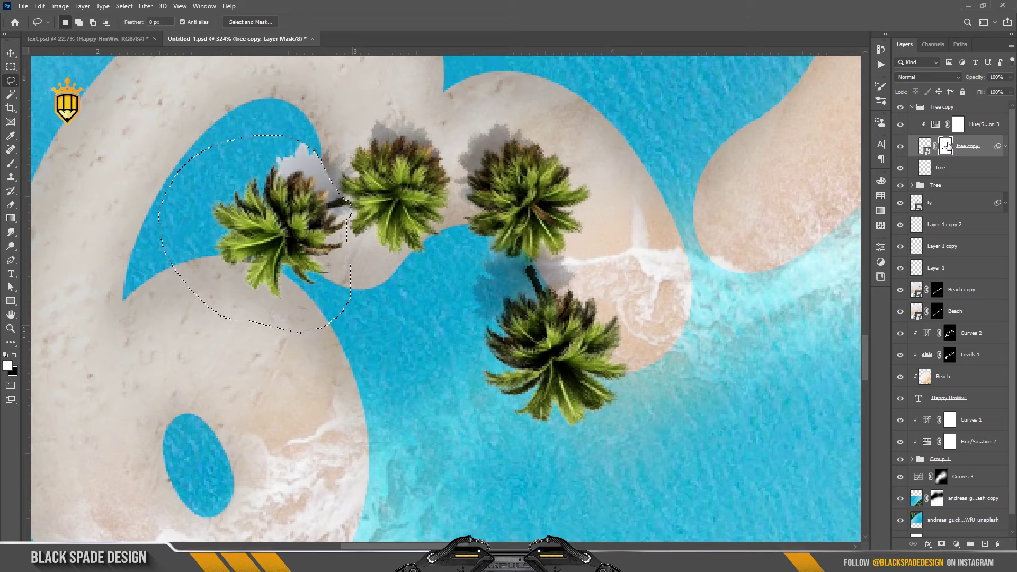
key(Delete)
drag(661, 378, 431, 290)
key(alt+bracketleft)
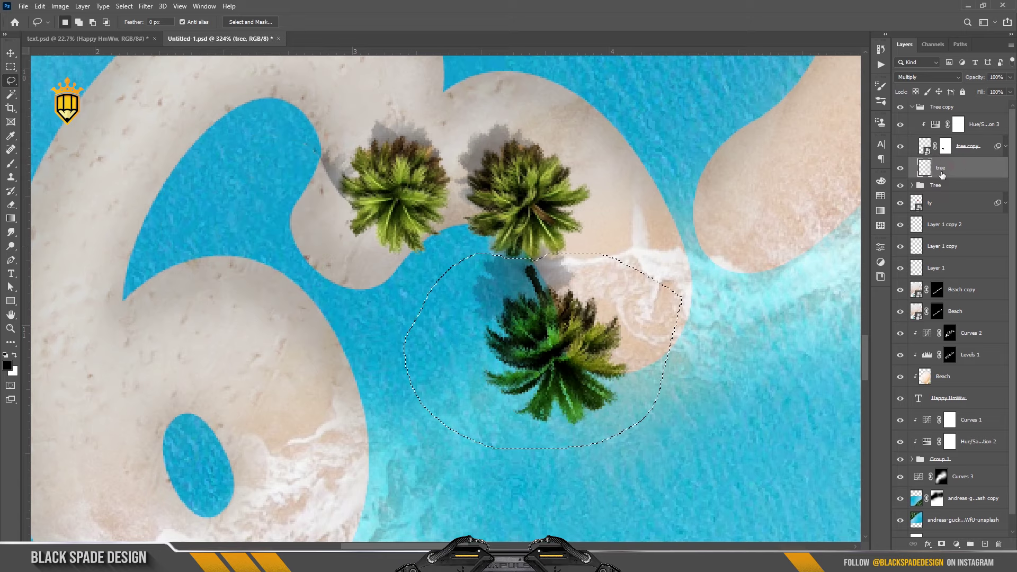
key(Delete)
key(ctrl+d)
Touch up the shadow beside the palm, undoing a stray black dab, and prepare the tree copy's mask.
scroll(536, 273, up, 2)
key(b)
scroll(479, 266, up, 1)
click(479, 266)
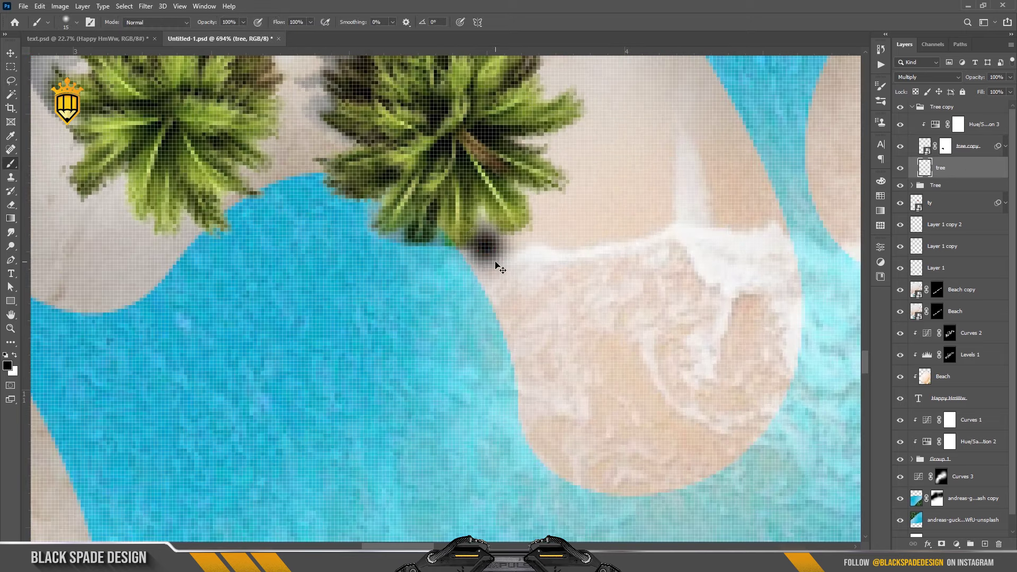
key(ctrl+z)
key(e)
scroll(455, 267, down, 2)
scroll(455, 268, down, 1)
key(bracketleft)
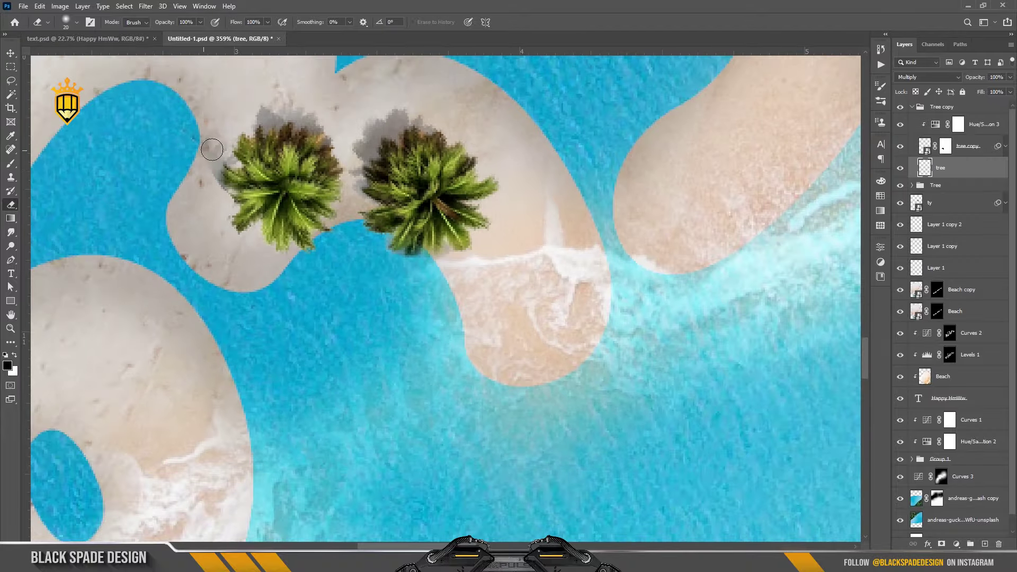
click(945, 146)
key(b)
key(x)
scroll(212, 180, up, 1)
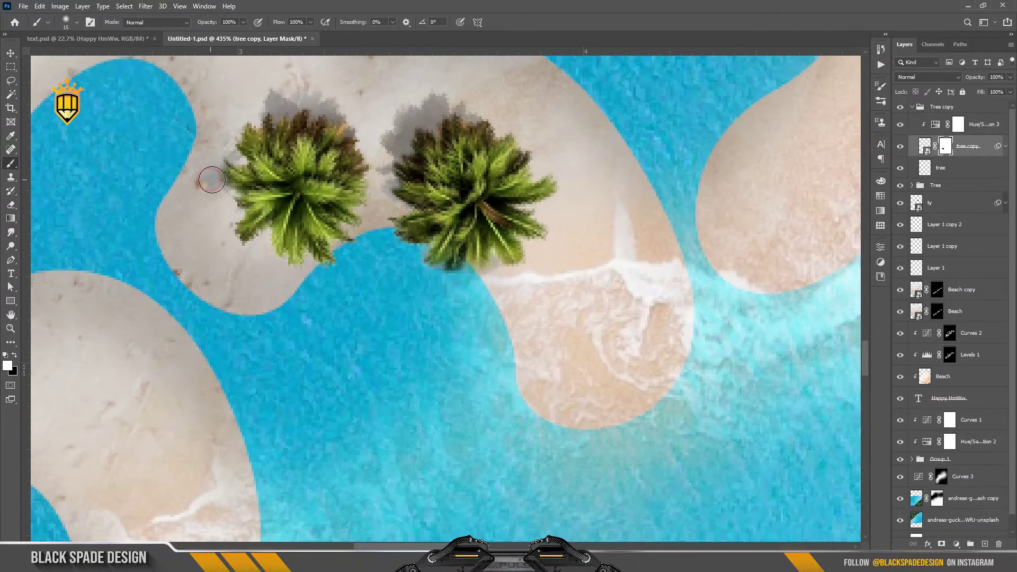
scroll(217, 153, down, 2)
scroll(530, 233, down, 2)
scroll(477, 265, down, 1)
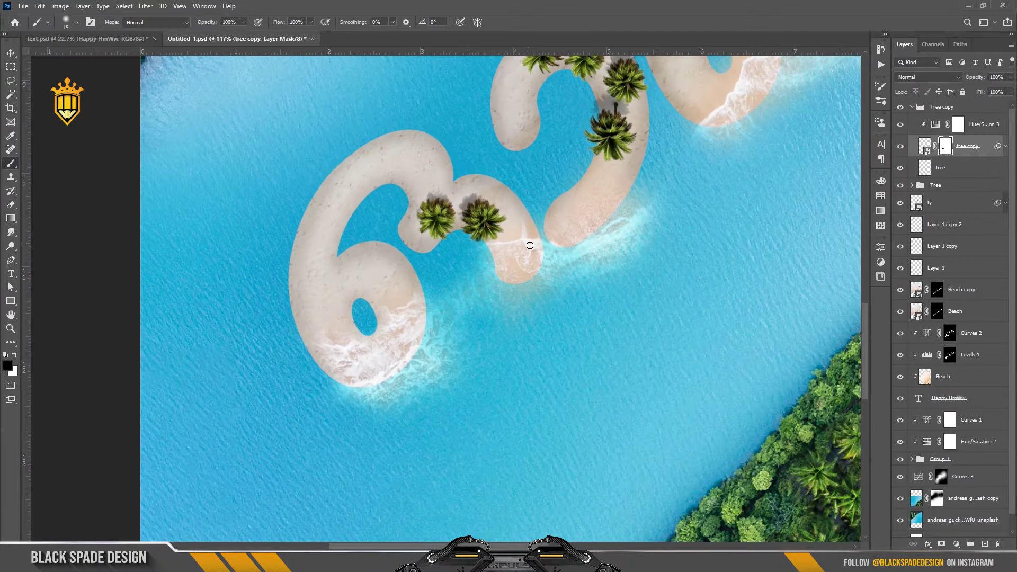
Select the tree shadow and tree colour adjustment layers in the Tree group.
key(v)
scroll(468, 249, up, 1)
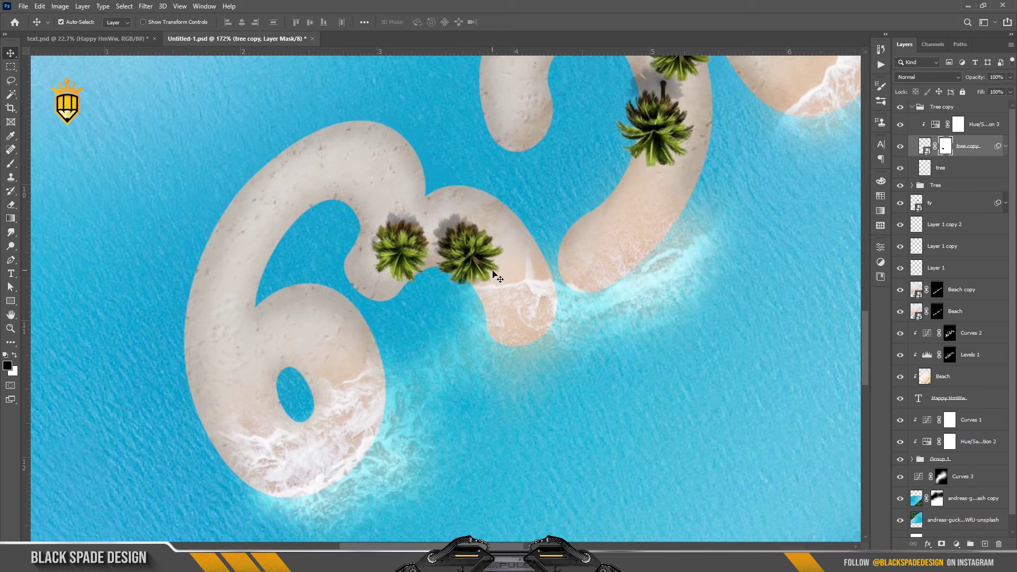
scroll(498, 275, down, 1)
click(519, 265)
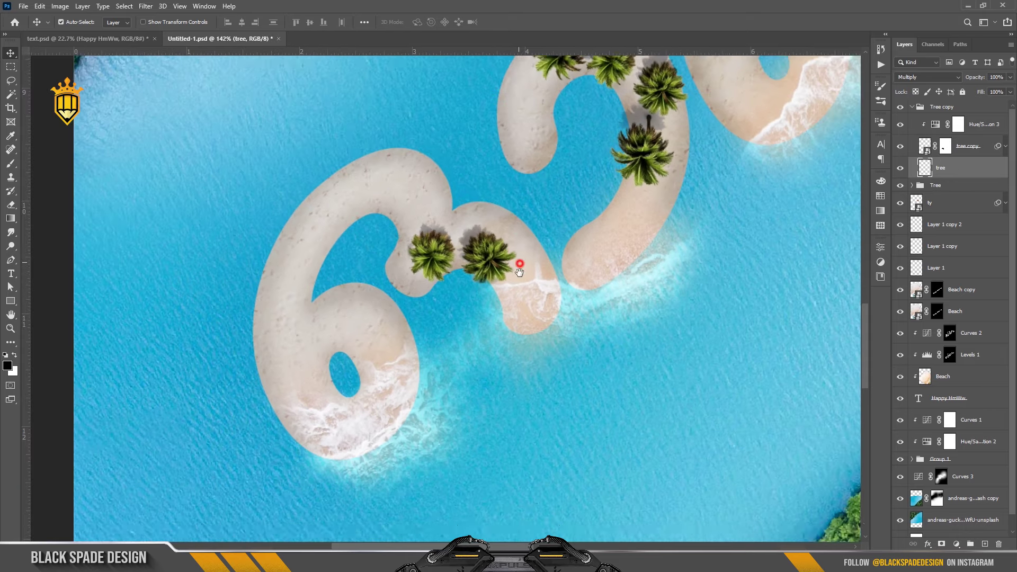
scroll(519, 271, up, 2)
scroll(519, 271, up, 1)
click(981, 125)
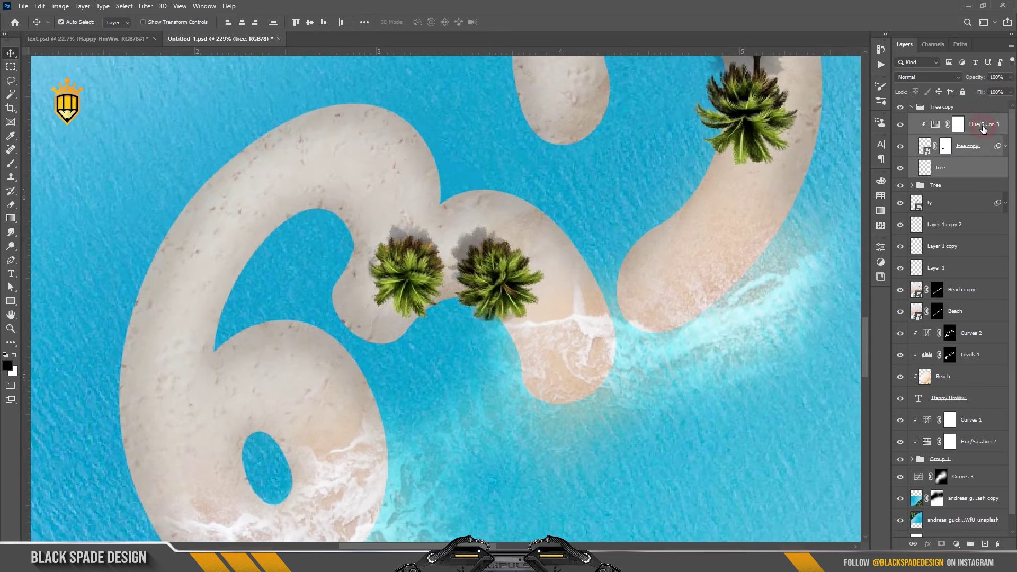
click(912, 185)
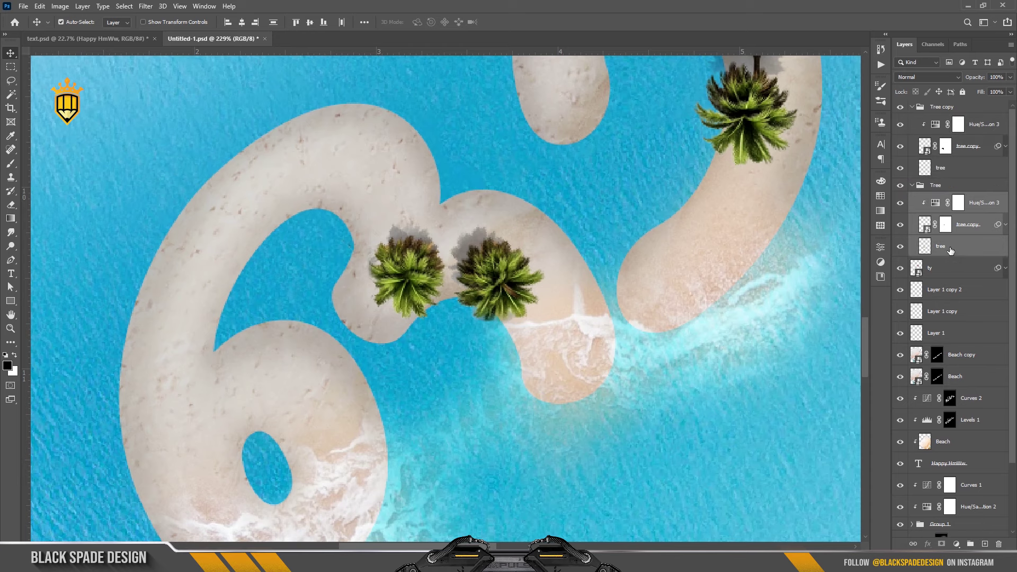
Duplicate the three selected tree layers and move the copies onto the Malayalam word's first letter.
key(ctrl+j)
scroll(630, 259, down, 3)
key(ctrl+t)
key(Return)
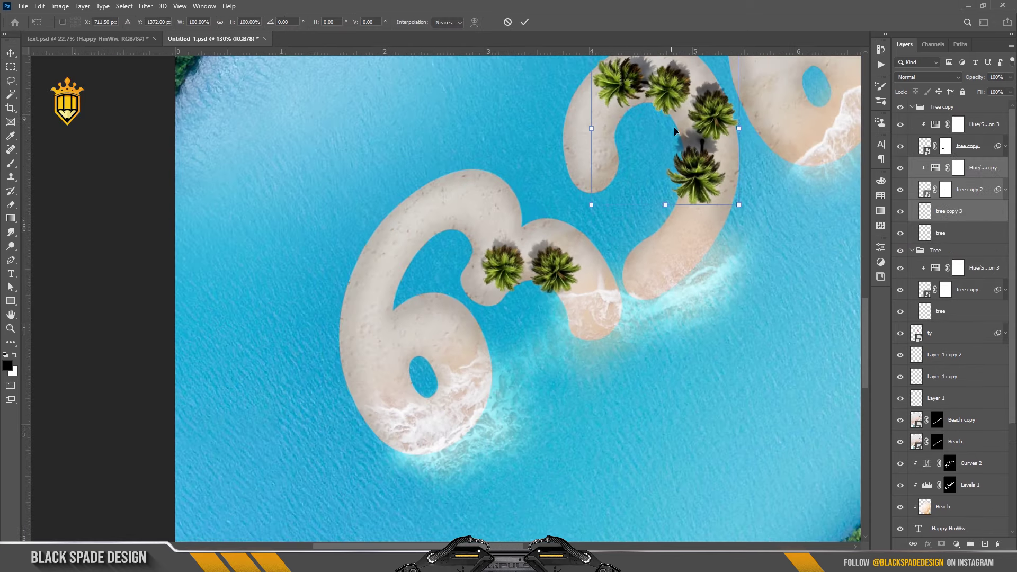
drag(672, 136, 428, 316)
key(Return)
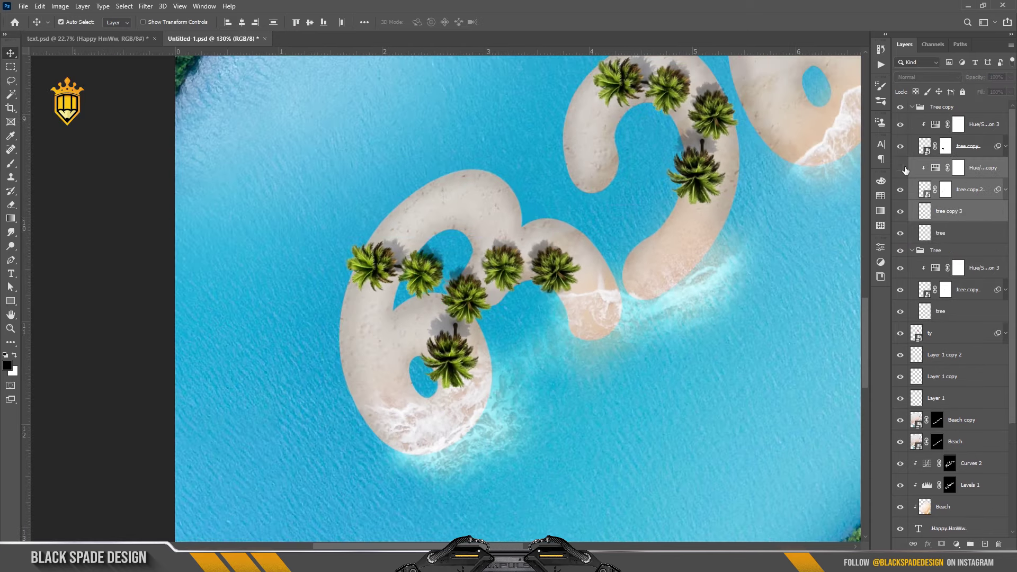
Reposition and rotate the copied palms to follow the first letter's curve.
scroll(422, 286, up, 3)
key(ctrl+t)
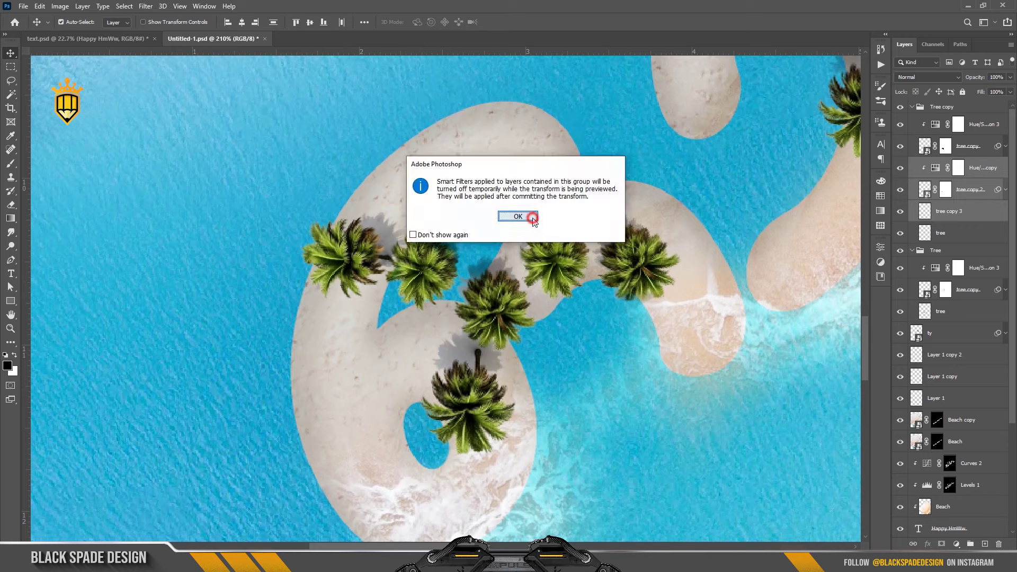
click(517, 215)
drag(472, 349, 484, 358)
drag(587, 438, 614, 386)
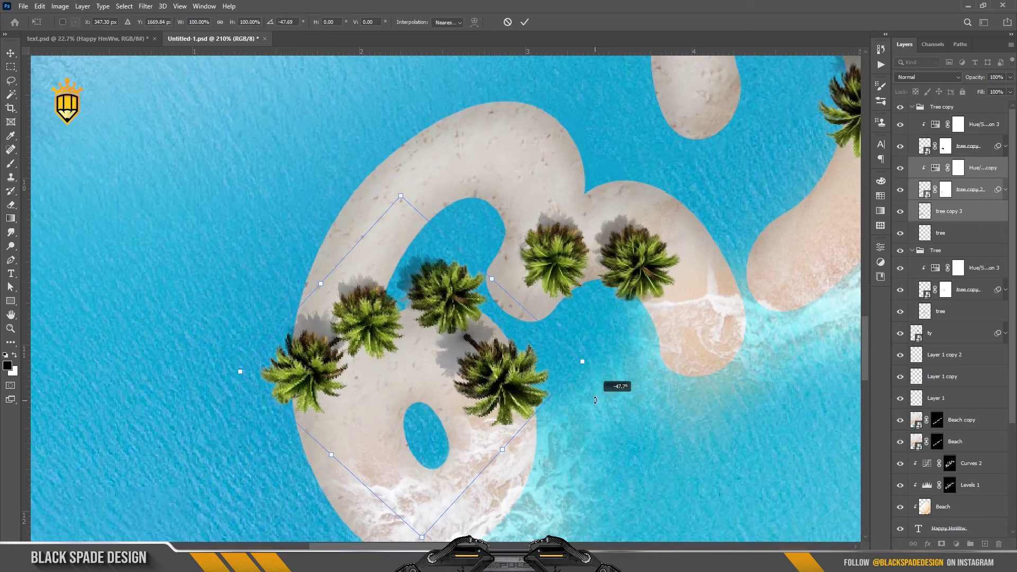
key(Return)
scroll(431, 347, up, 2)
scroll(432, 347, up, 1)
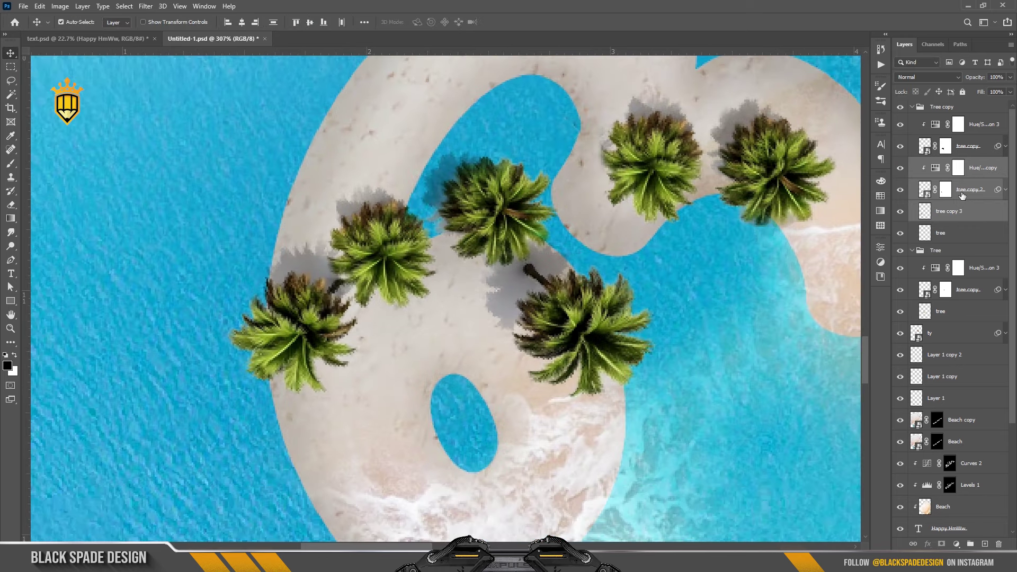
Mask out the two crowded upper palms on the first letter.
click(945, 189)
click(10, 82)
scroll(369, 329, up, 1)
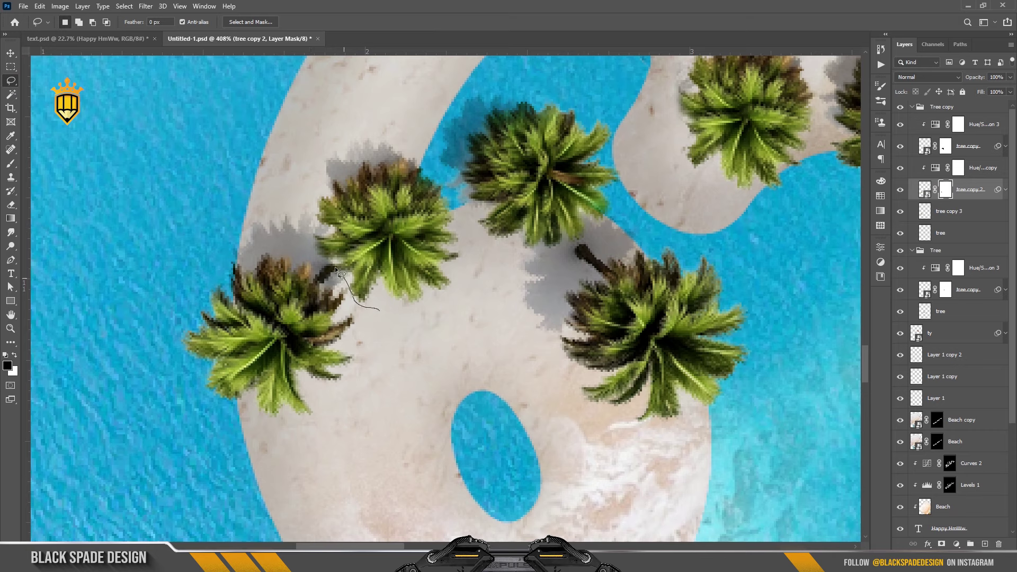
drag(586, 242, 403, 312)
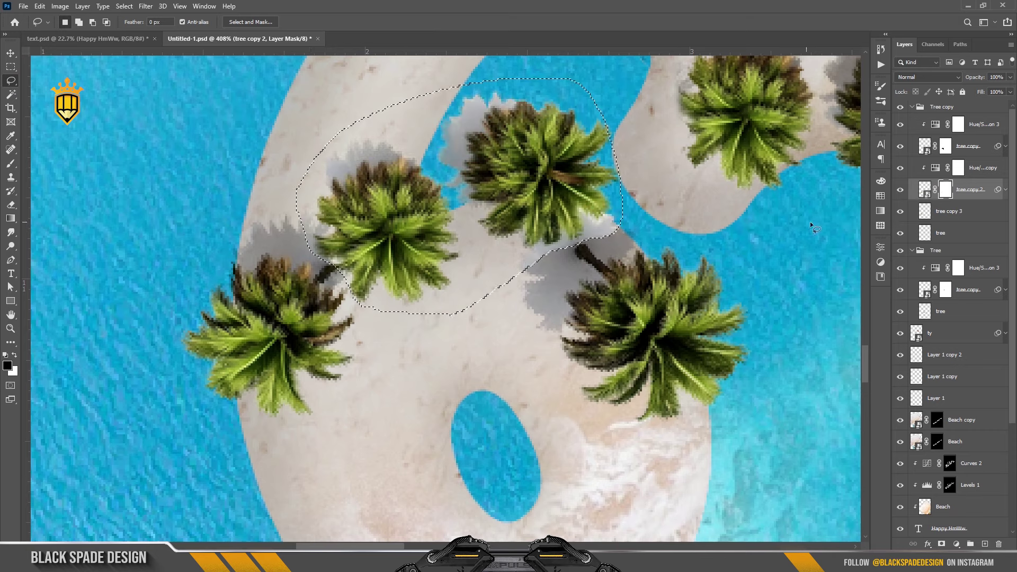
click(946, 211)
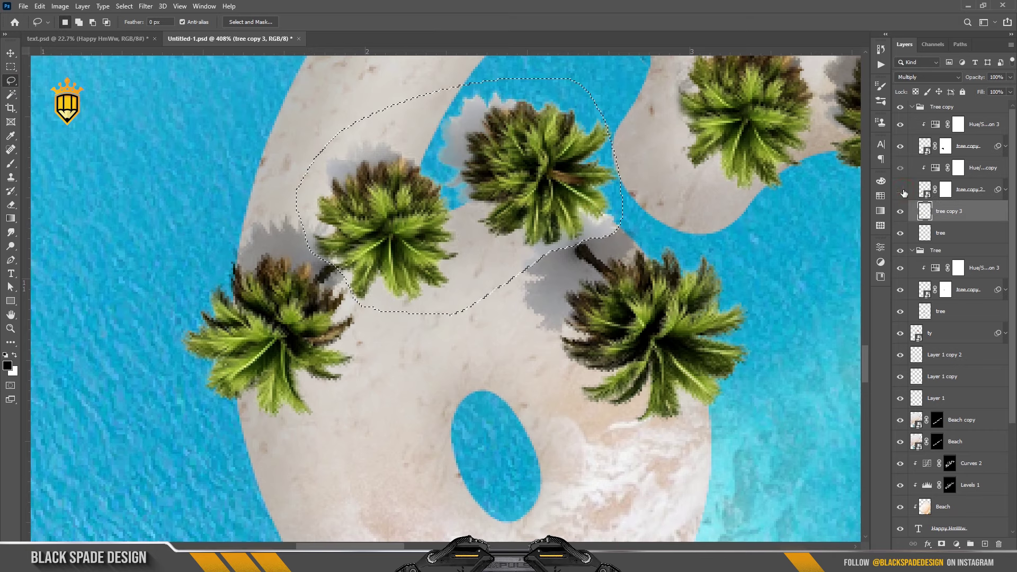
click(945, 190)
key(x)
key(Delete)
key(ctrl+d)
key(x)
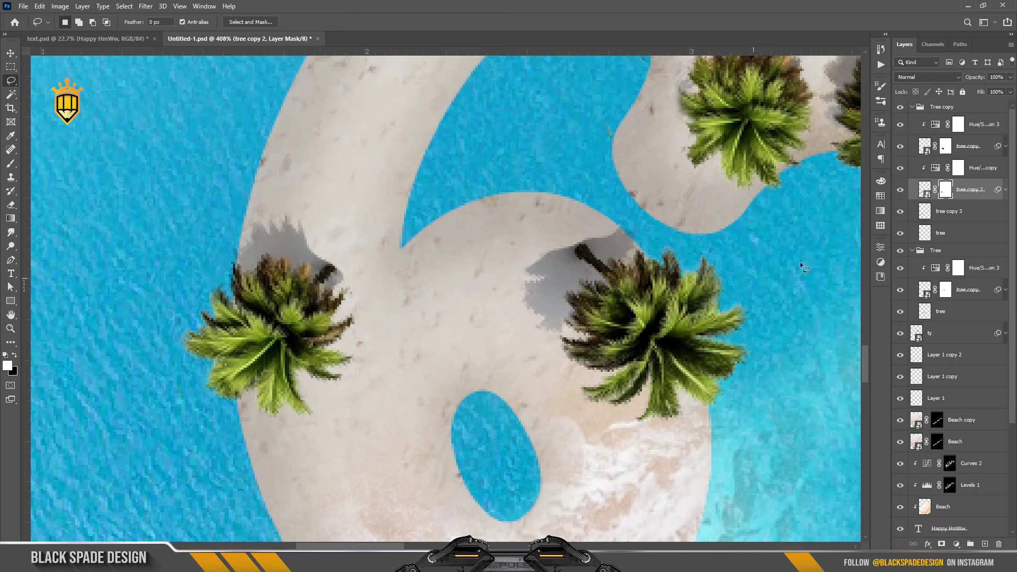
Erase the leftover palm shadow on the copied shadow layer.
click(909, 212)
key(e)
scroll(291, 223, up, 2)
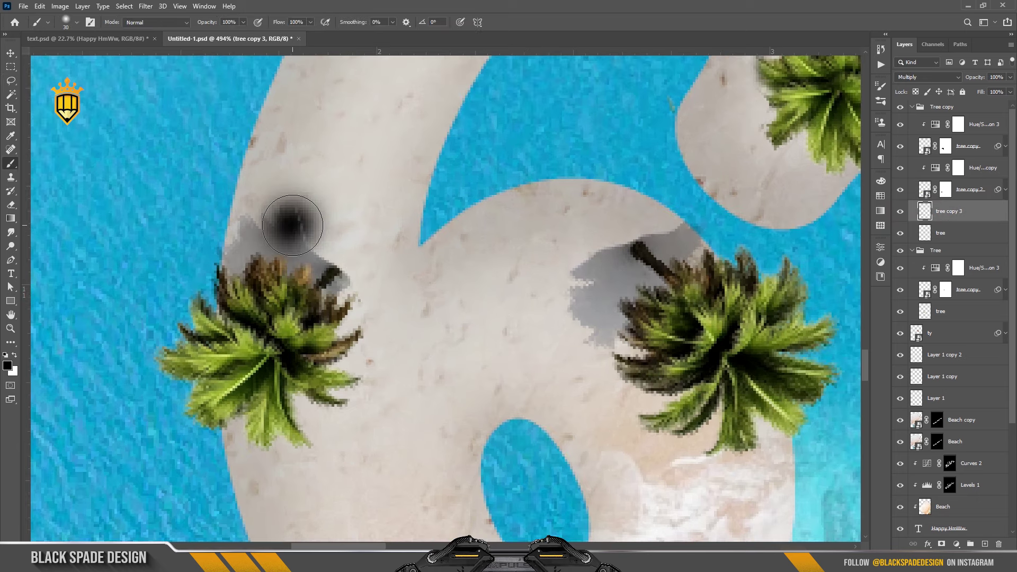
scroll(290, 222, up, 1)
key(bracketright)
key(bracketright)
key(bracketright)
scroll(280, 234, down, 2)
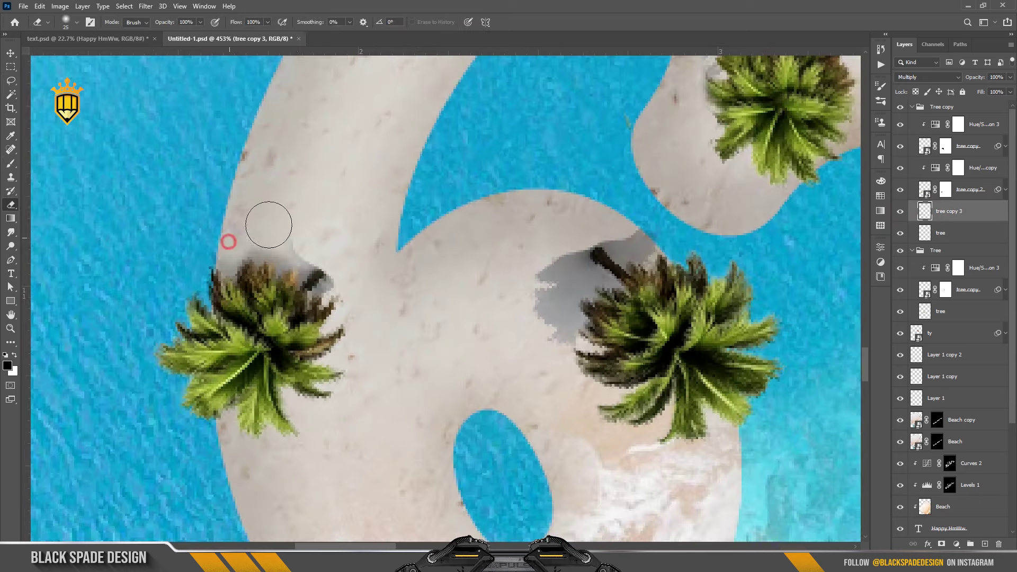
scroll(543, 297, up, 1)
drag(535, 280, 487, 318)
key(bracketleft)
scroll(345, 273, down, 2)
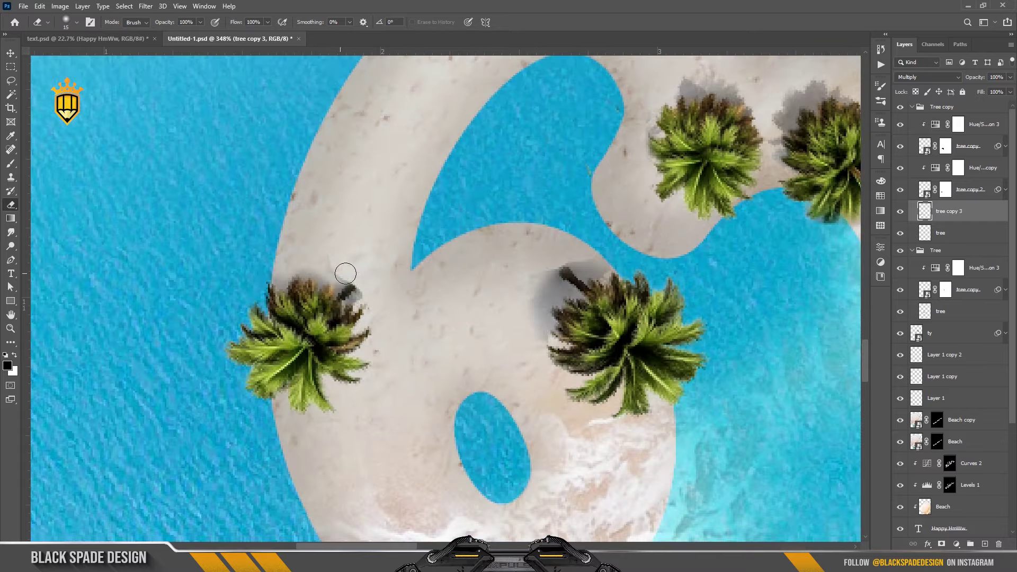
Mask away remaining shadow on the palm top and review the whole composition.
click(941, 194)
key(x)
scroll(326, 268, up, 3)
drag(341, 260, 381, 296)
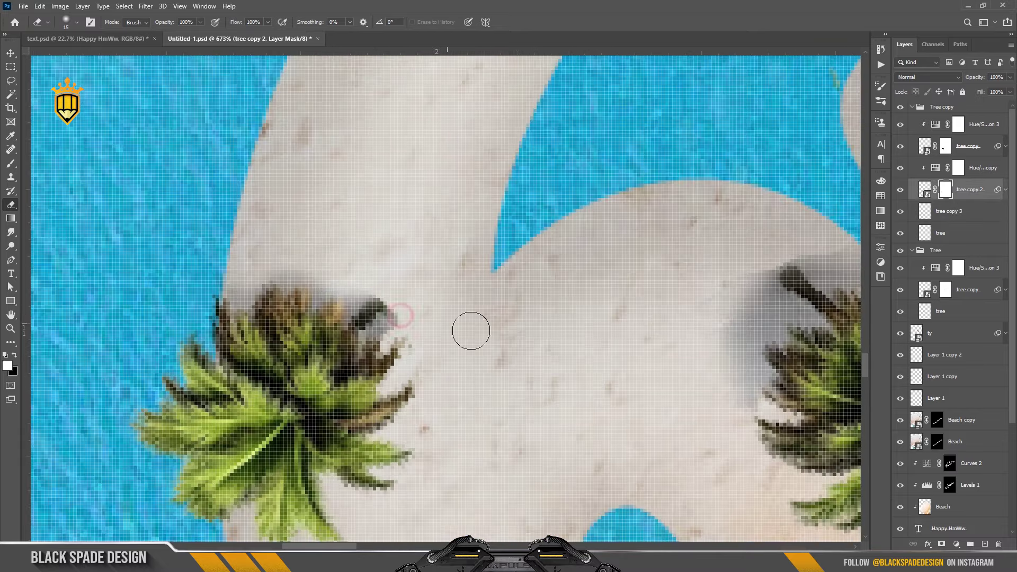
scroll(471, 264, right, 5)
key(alt+bracketleft)
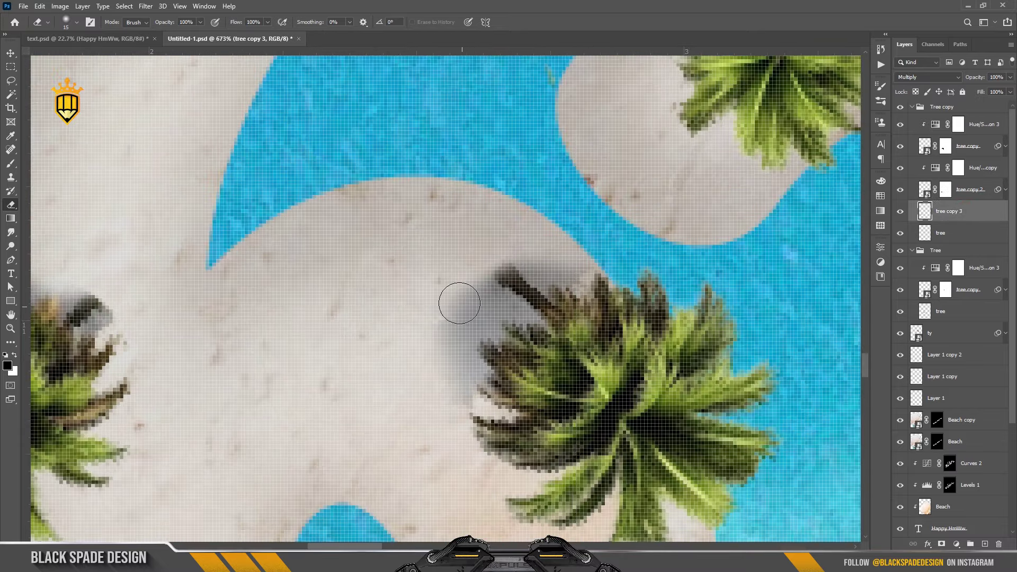
scroll(459, 297, down, 5)
scroll(479, 352, down, 3)
scroll(479, 353, up, 2)
Move the Tree copy 2 palm group up-right onto the letter under the umbrella.
key(v)
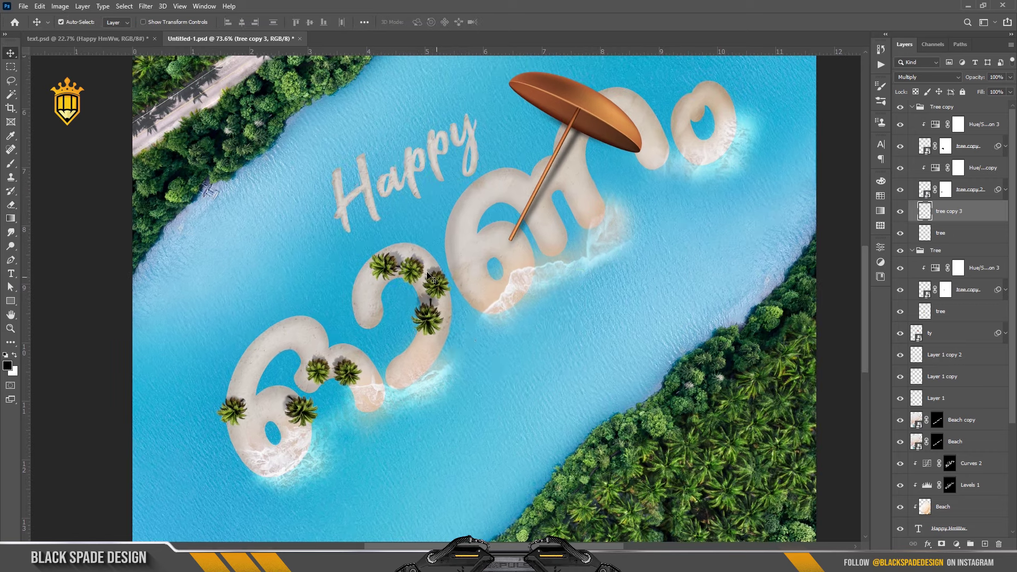
click(439, 278)
click(911, 251)
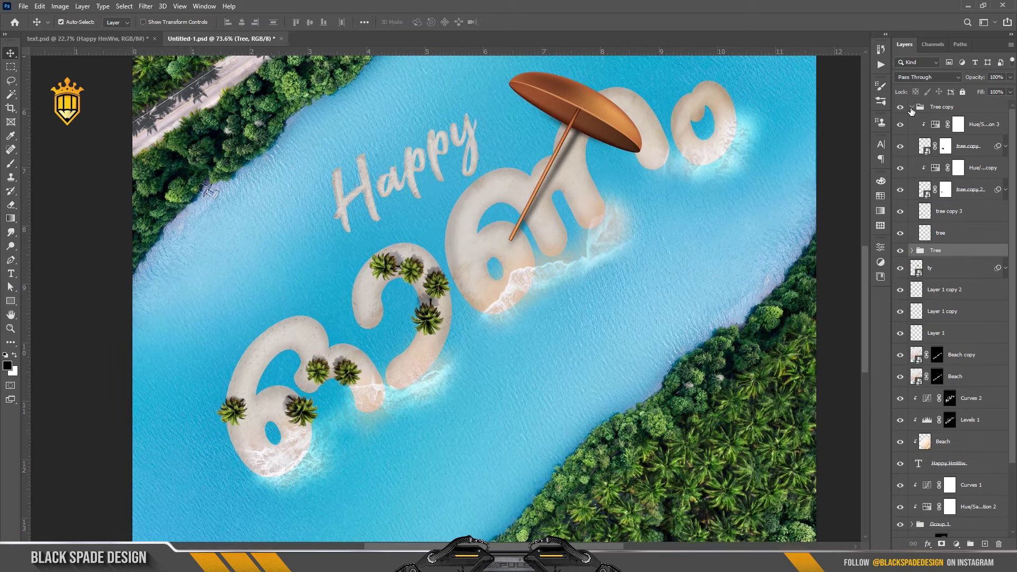
click(912, 106)
click(940, 121)
scroll(440, 297, up, 2)
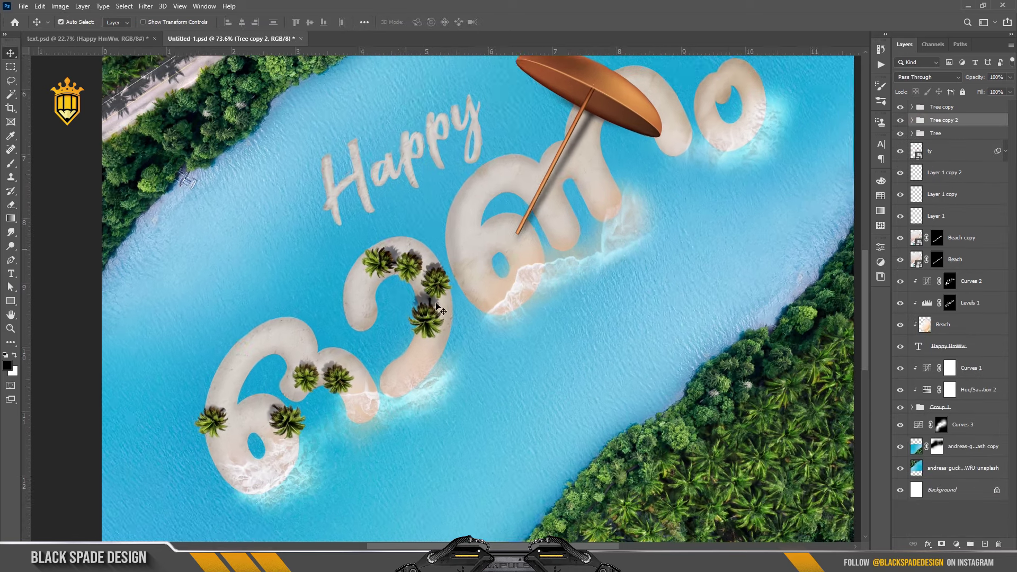
key(ctrl+t)
click(515, 279)
drag(430, 275, 562, 185)
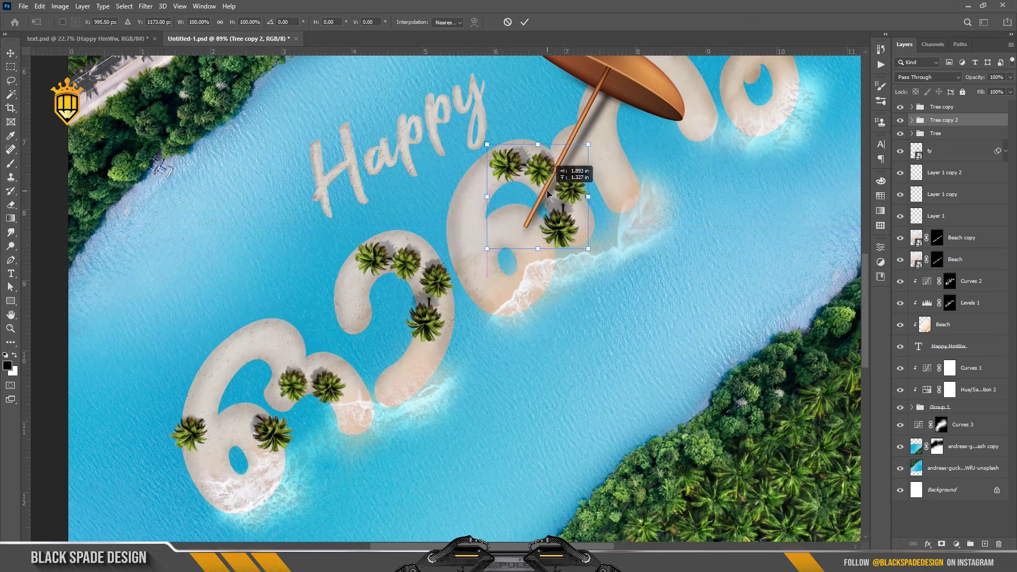
scroll(567, 201, up, 5)
drag(577, 260, 580, 257)
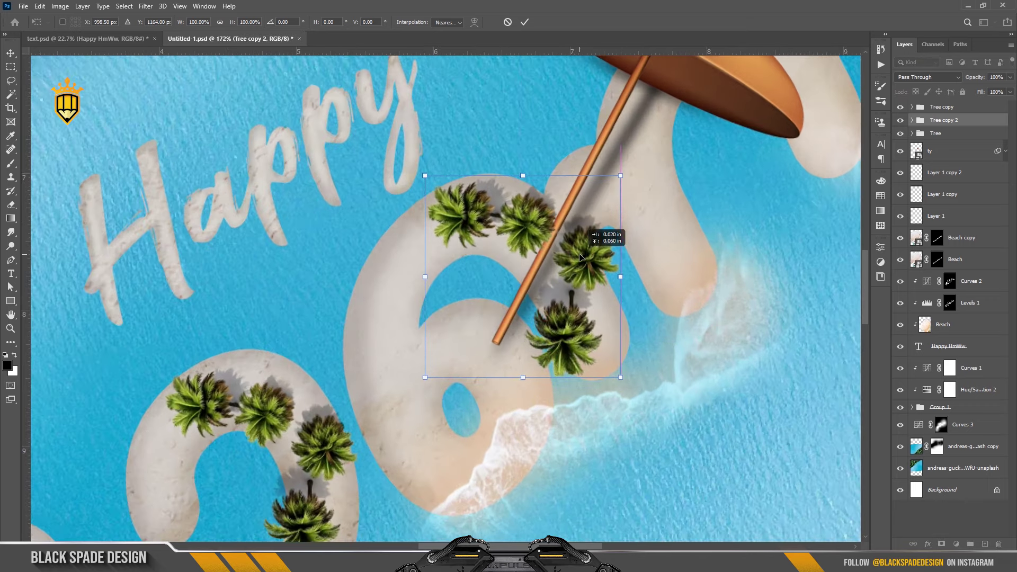
key(Return)
Hide one unwanted palm and its shadow on the Tree copy 2 mask.
click(911, 120)
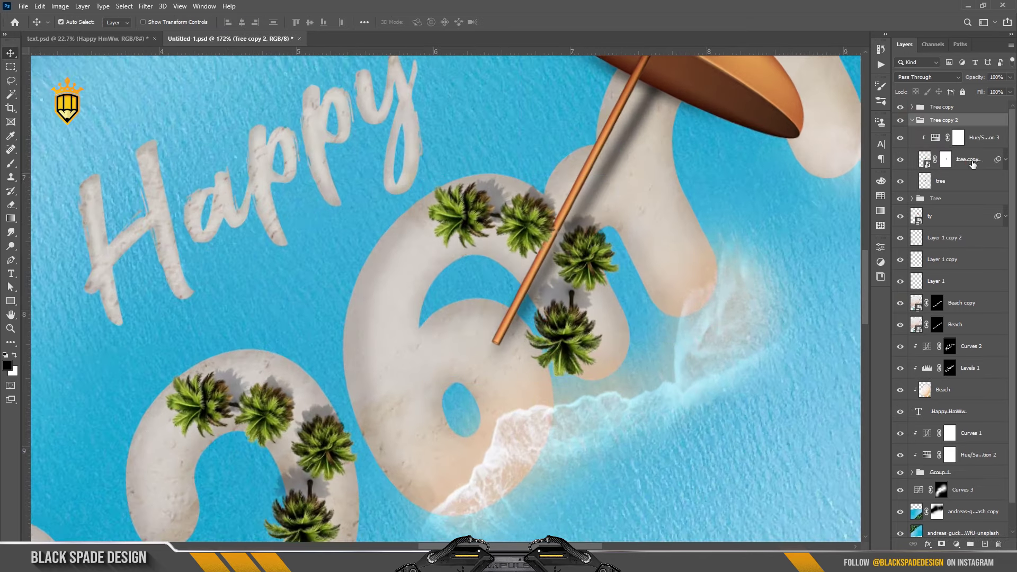
click(945, 159)
key(x)
key(l)
scroll(592, 259, up, 3)
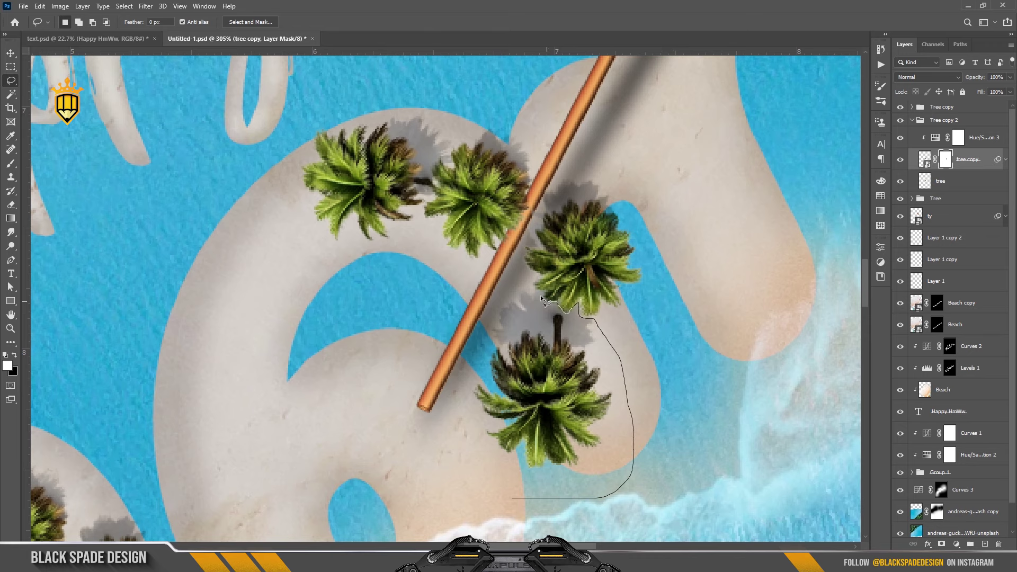
key(Delete)
Lasso the middle palm beside the umbrella pole and mask it out.
click(940, 182)
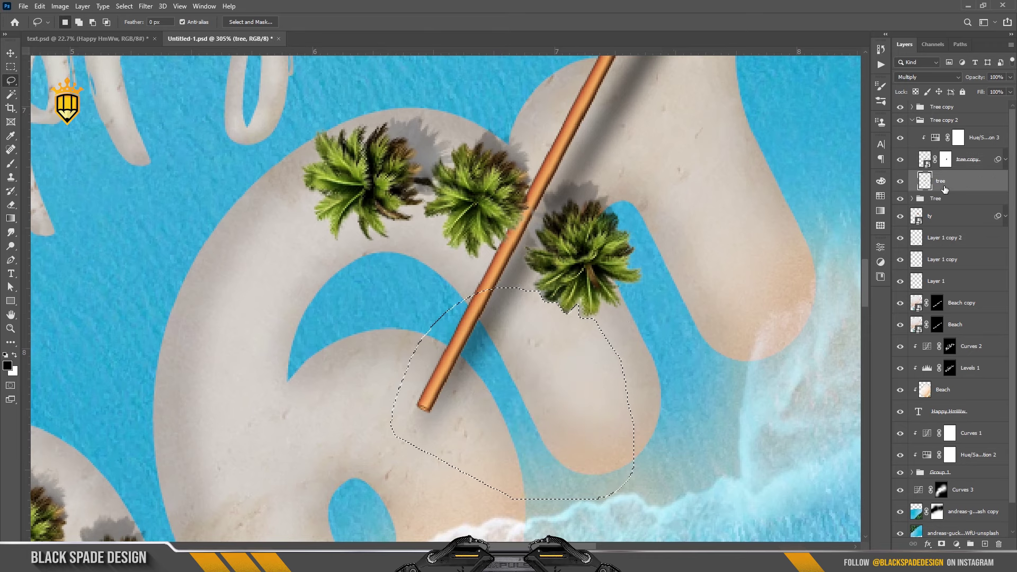
scroll(386, 215, up, 2)
drag(445, 248, 422, 223)
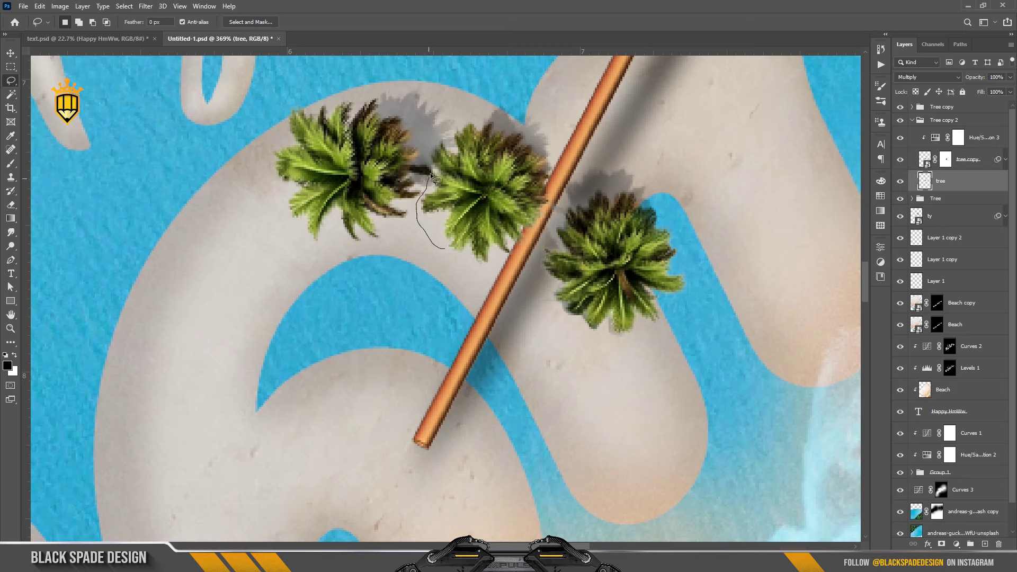
drag(534, 273, 529, 280)
click(946, 159)
key(x)
key(Delete)
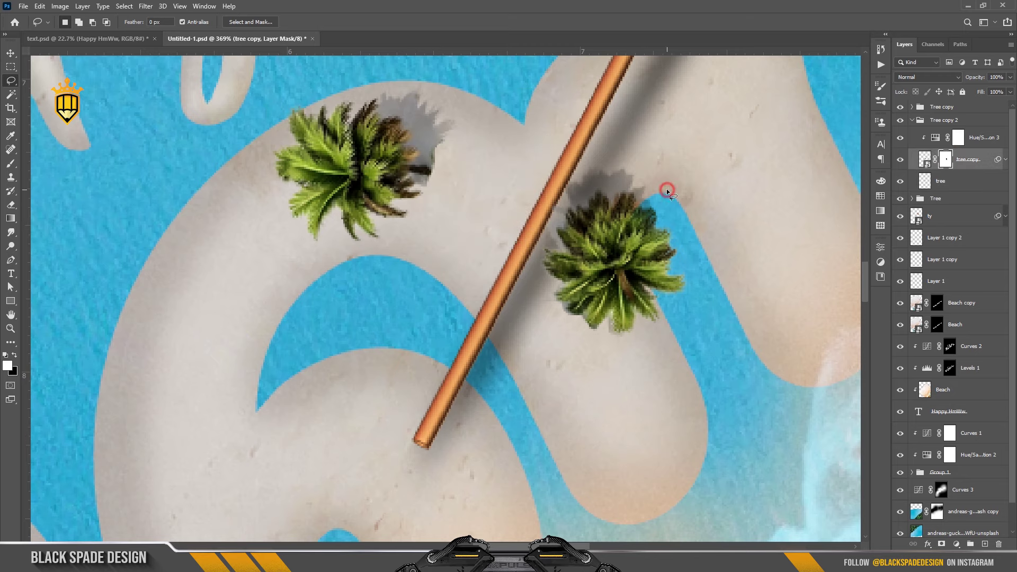
scroll(666, 191, down, 3)
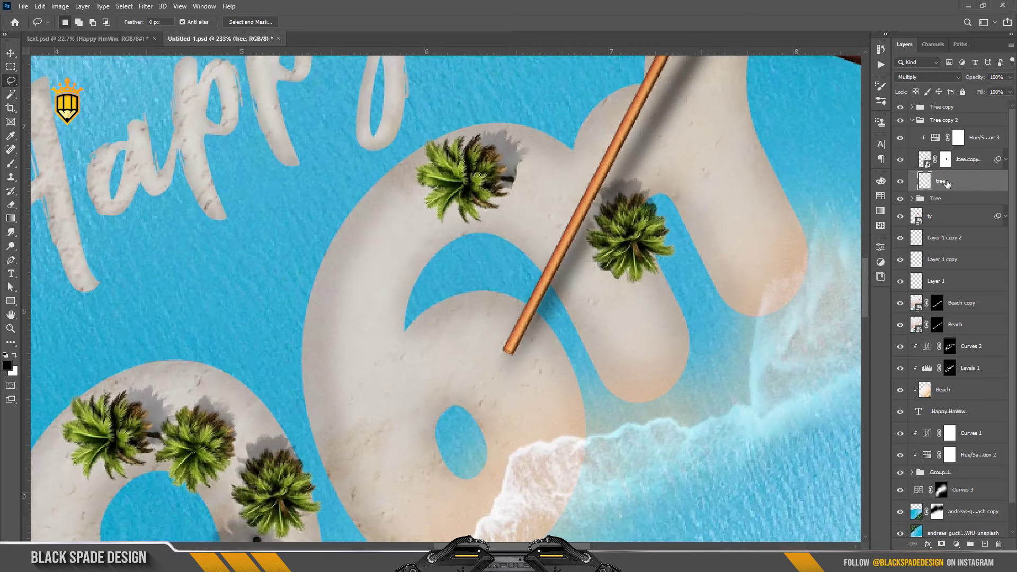
scroll(551, 96, up, 3)
Erase leftover shadow pixels on the tree shadow layer, then reselect the Tree copy 2 group.
key(b)
key(x)
scroll(504, 227, up, 2)
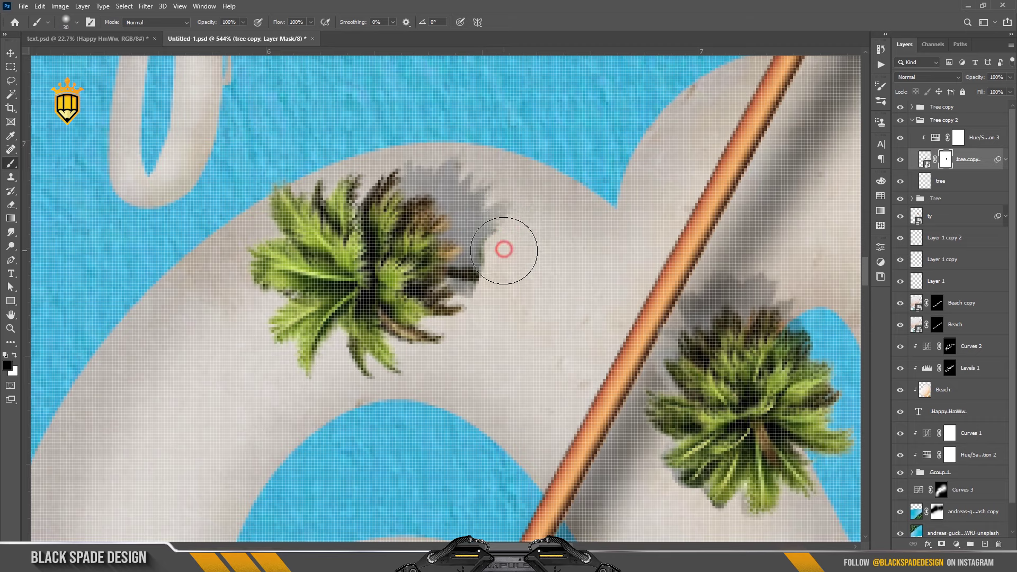
click(940, 181)
key(e)
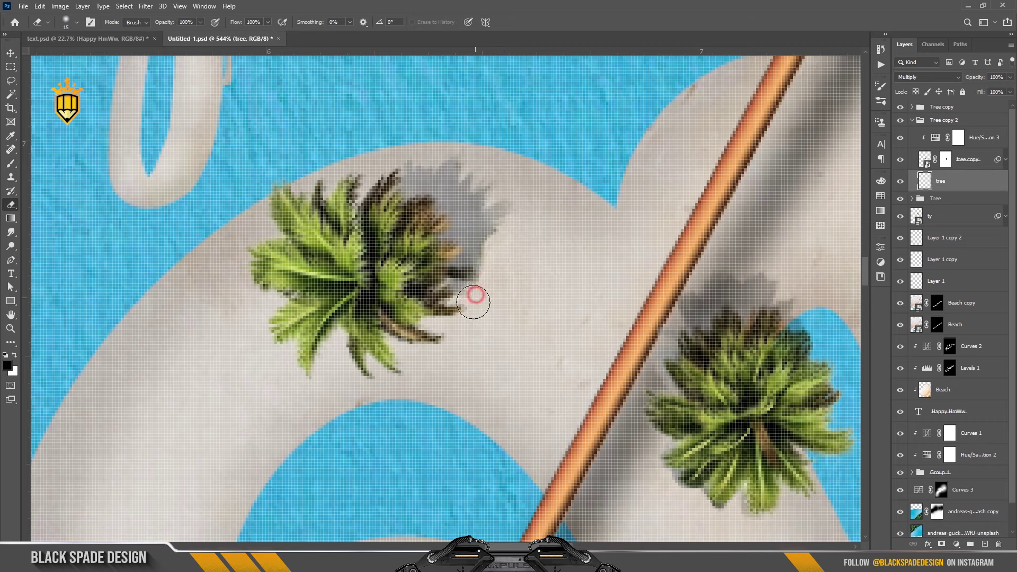
scroll(503, 257, down, 2)
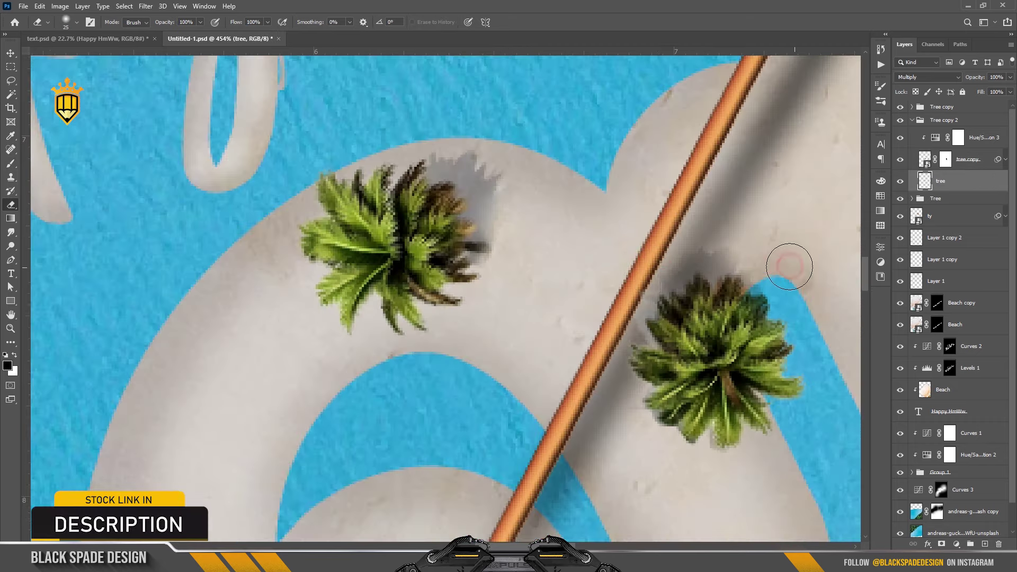
scroll(629, 302, down, 8)
scroll(622, 307, down, 3)
scroll(619, 356, up, 3)
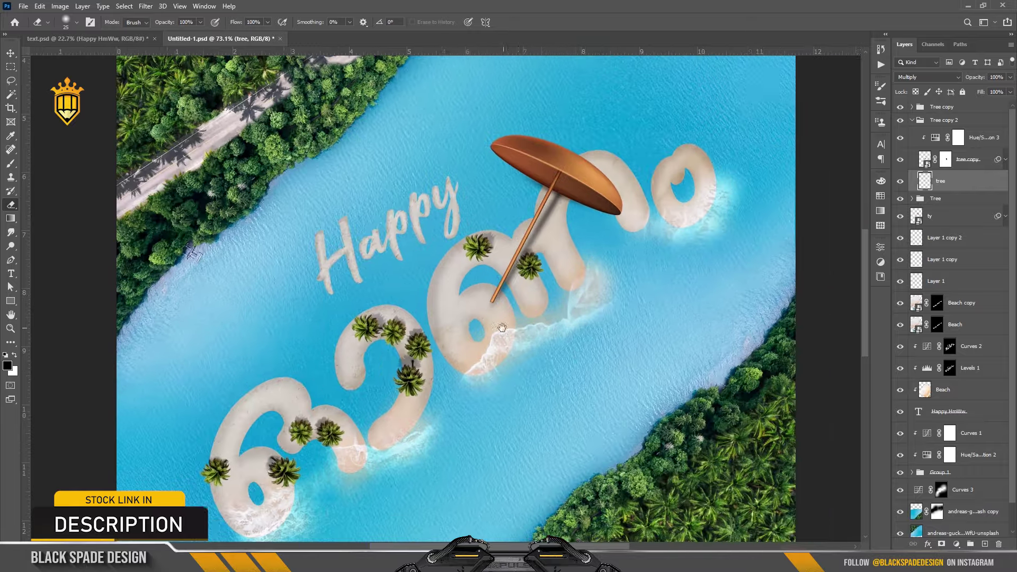
key(v)
click(912, 120)
Duplicate the Tree copy 2 group and move the copied palms onto the final 'o'.
key(ctrl+j)
key(ctrl+t)
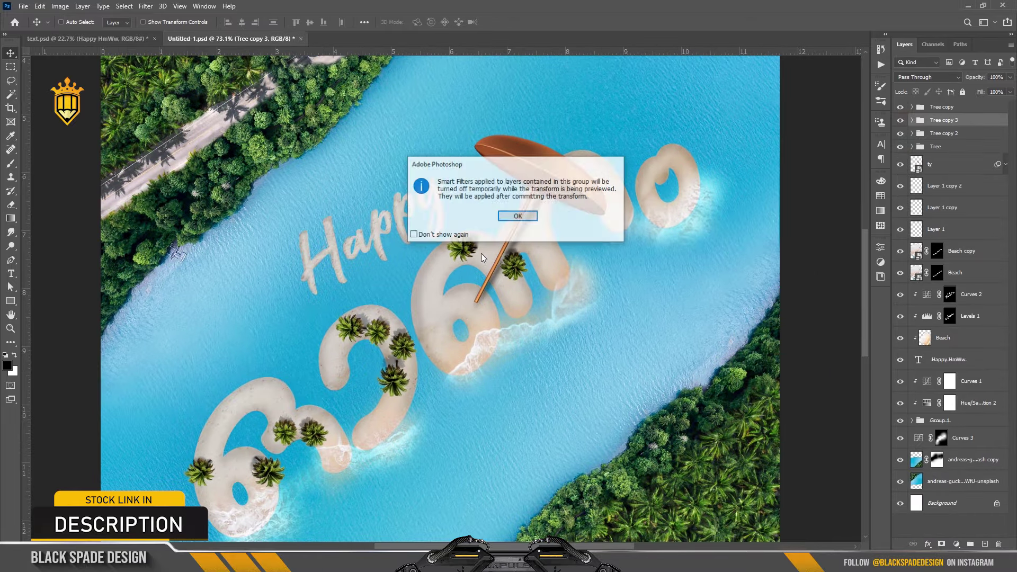
key(Return)
drag(483, 270, 675, 188)
scroll(675, 188, up, 5)
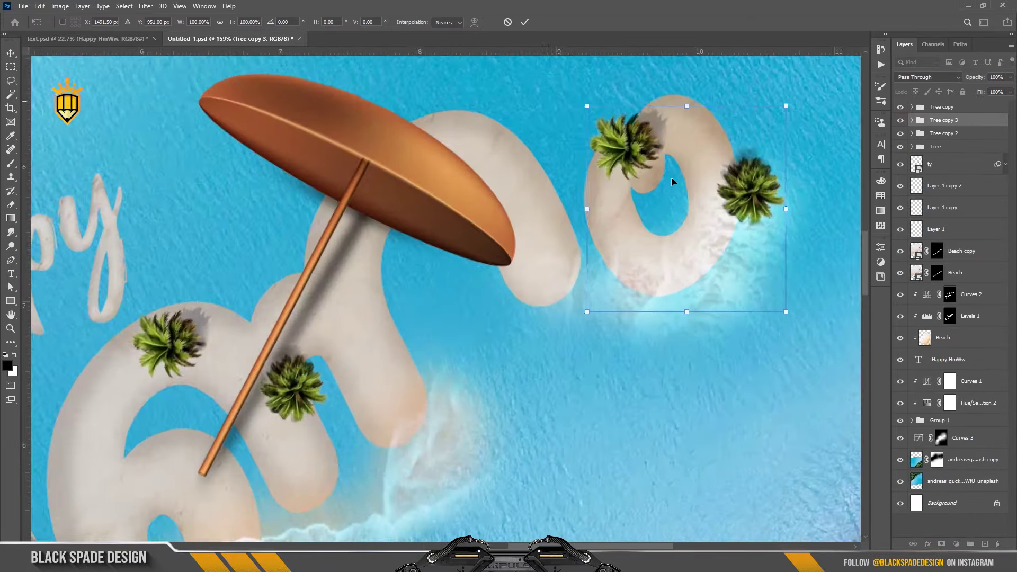
drag(577, 188, 591, 211)
key(Return)
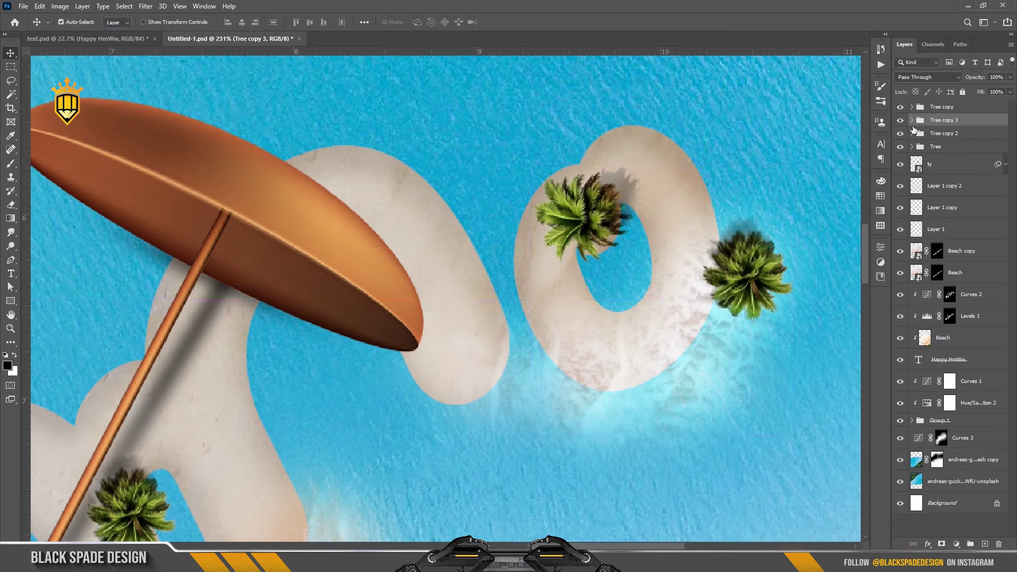
Mask out one outlined palm in Tree copy 3, leaving a single tree on the 'o'.
click(591, 211)
key(l)
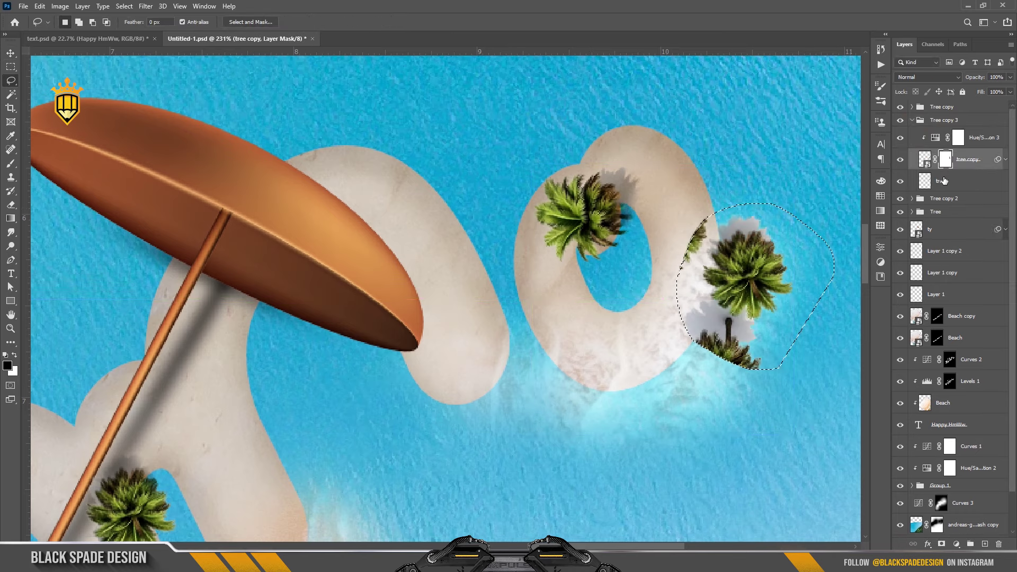
key(alt+BackSpace)
key(ctrl+d)
scroll(676, 265, down, 3)
key(ctrl+0)
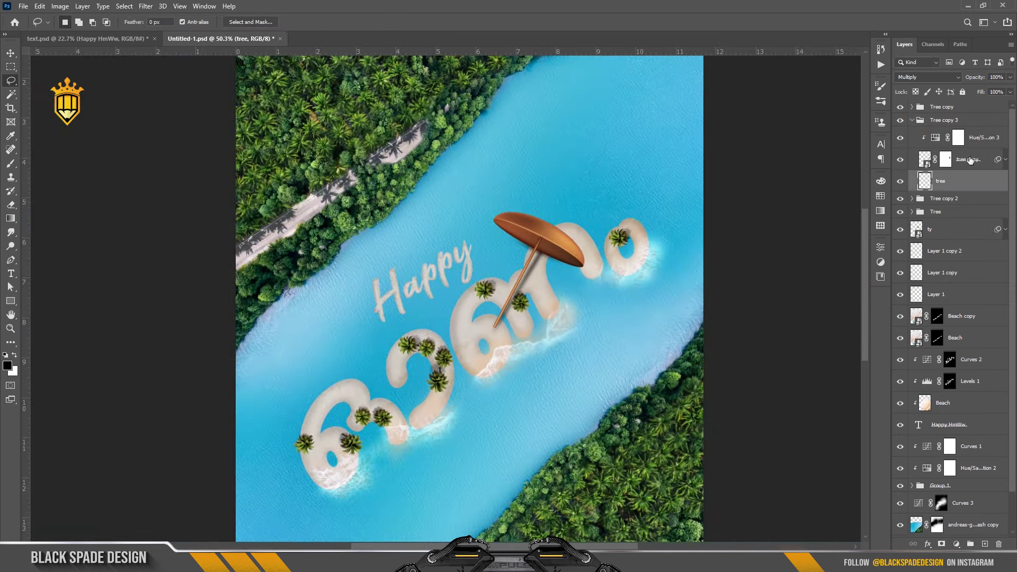
Select the Tree copy group and drag the Boat image from the stock images folder.
click(911, 120)
click(941, 106)
scroll(459, 265, up, 2)
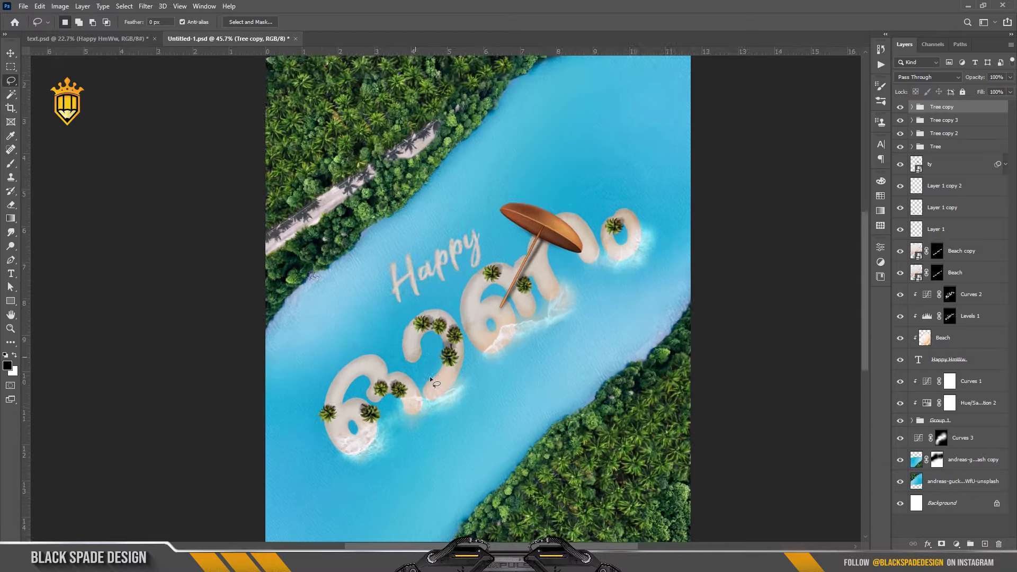
scroll(355, 360, up, 2)
drag(355, 360, 401, 334)
scroll(412, 314, up, 1)
key(ctrl+0)
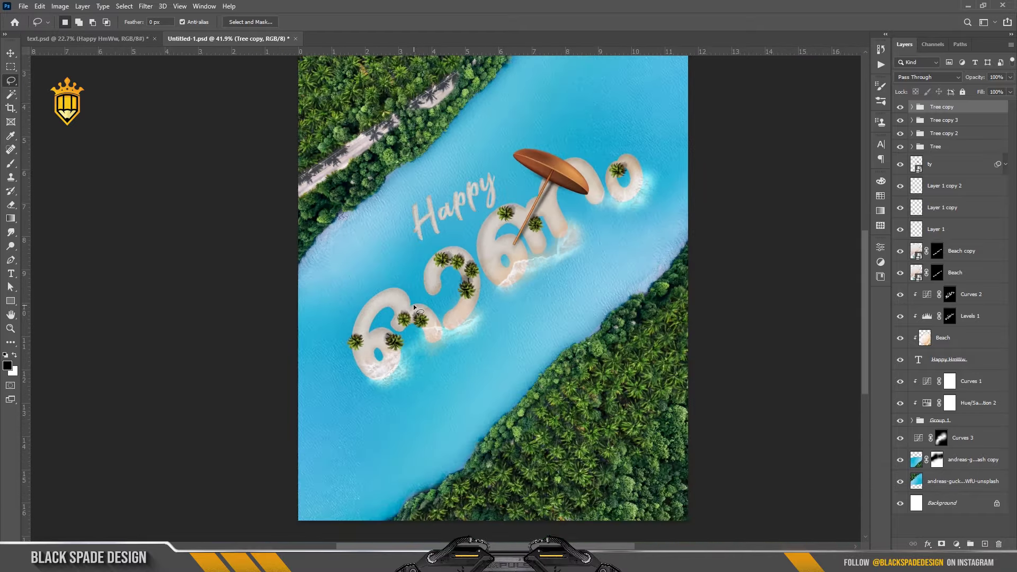
key(v)
scroll(420, 301, up, 2)
scroll(420, 302, up, 2)
click(263, 548)
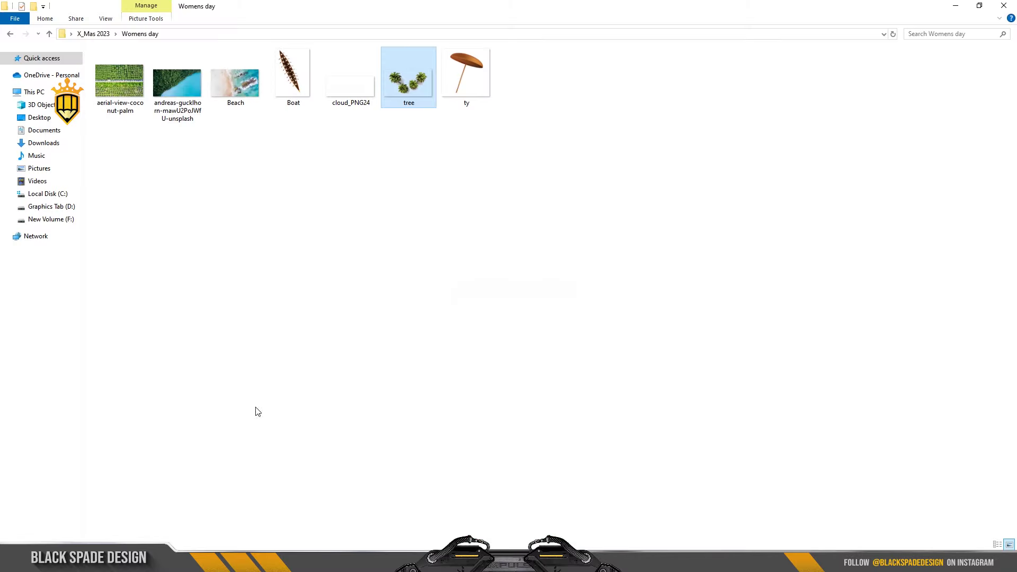
drag(293, 74, 334, 306)
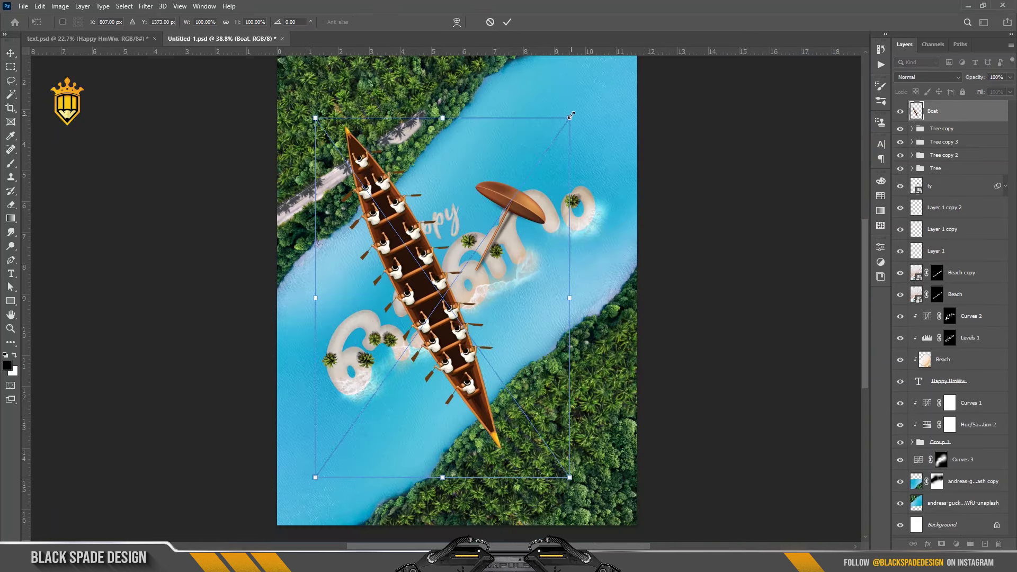
Shrink the boat to under a quarter size, angle it along the river, and commit.
drag(570, 116, 472, 254)
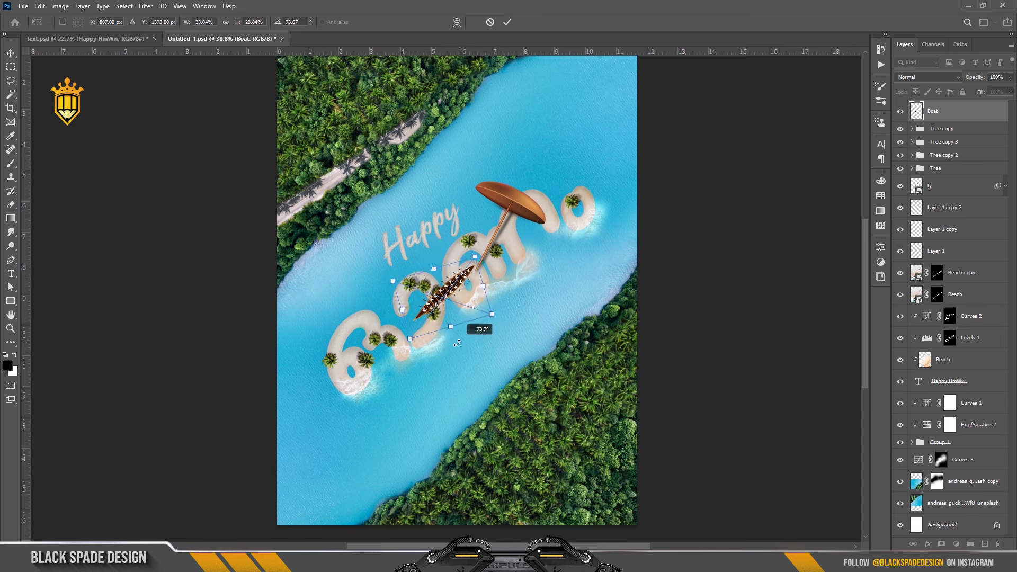
mouse_move(521, 289)
mouse_down()
mouse_move(460, 331)
mouse_move(345, 302)
mouse_up()
scroll(458, 304, up, 1)
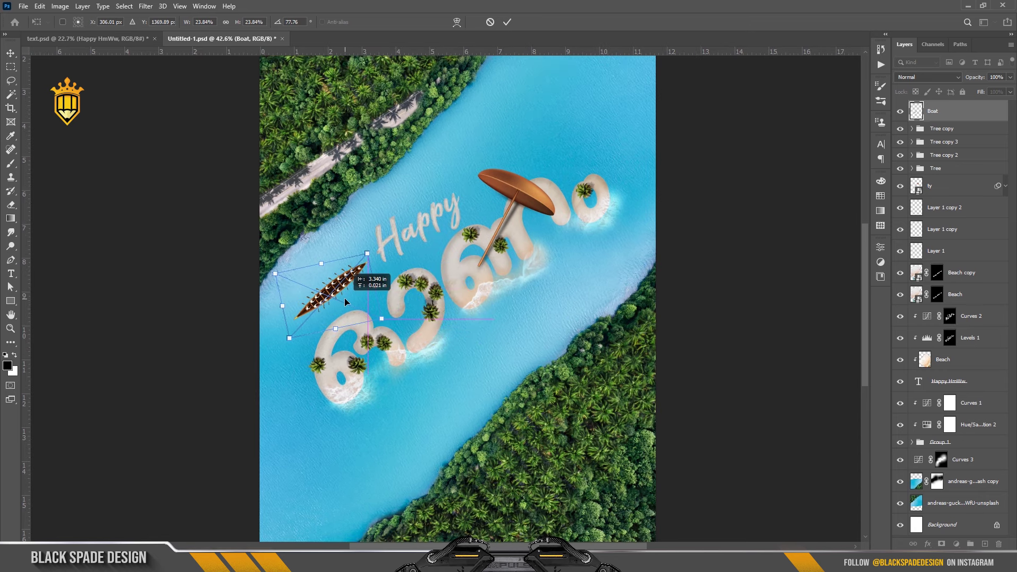
drag(367, 252, 348, 255)
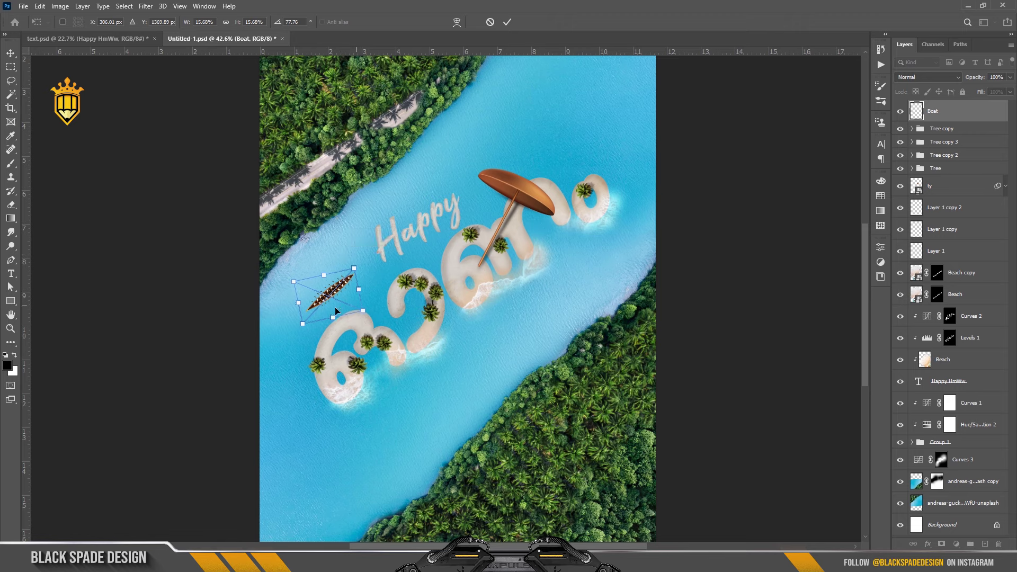
alt+scroll(338, 307, up, 3)
mouse_move(397, 325)
mouse_down()
mouse_move(407, 310)
mouse_move(372, 306)
mouse_move(398, 297)
mouse_up()
key(Return)
scroll(339, 296, down, 2)
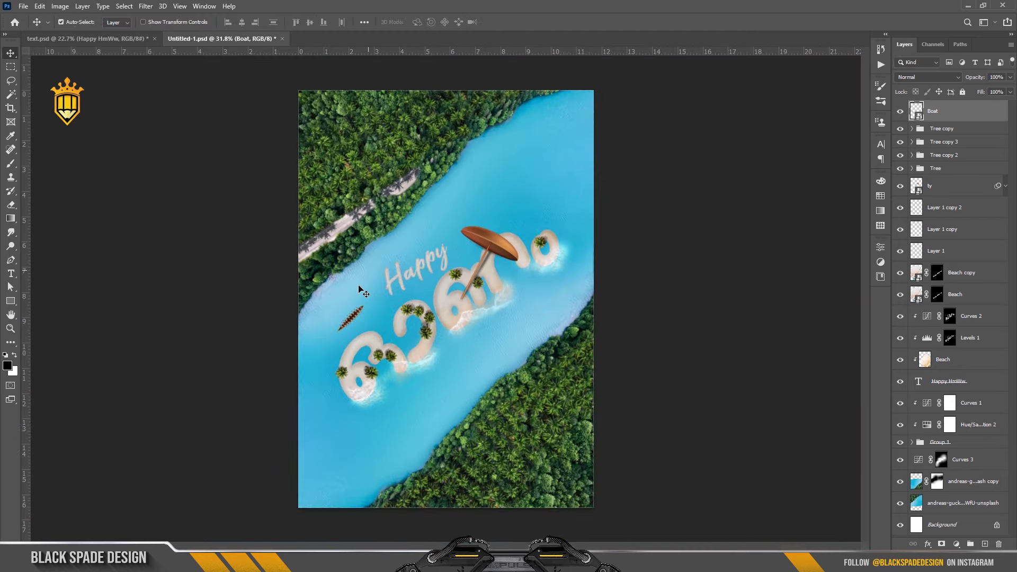
scroll(340, 318, up, 3)
Nudge the boat into place, add an empty layer beneath it, and choose the Lasso tool.
scroll(340, 330, up, 3)
scroll(340, 330, up, 1)
drag(340, 330, 390, 304)
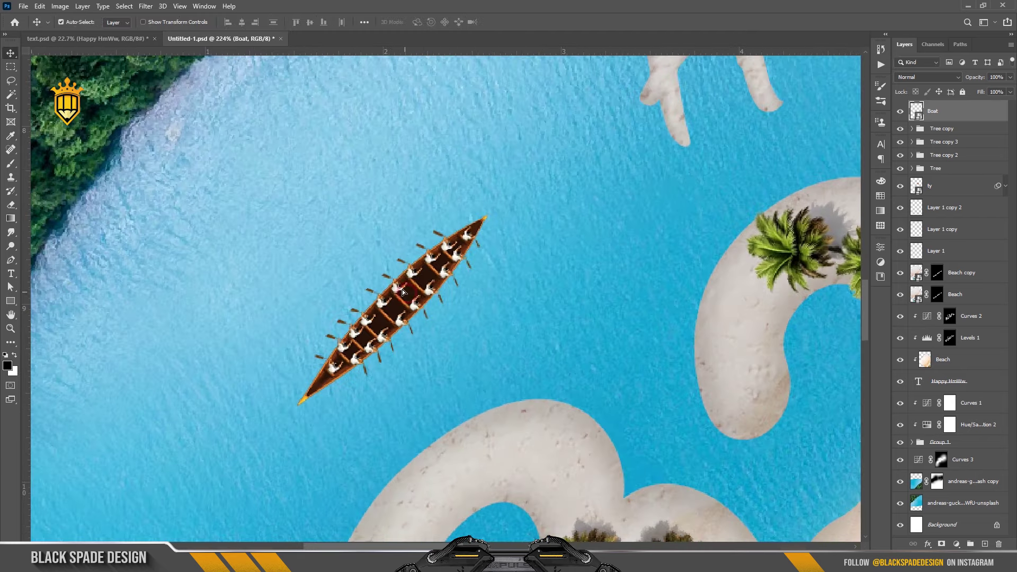
click(964, 131)
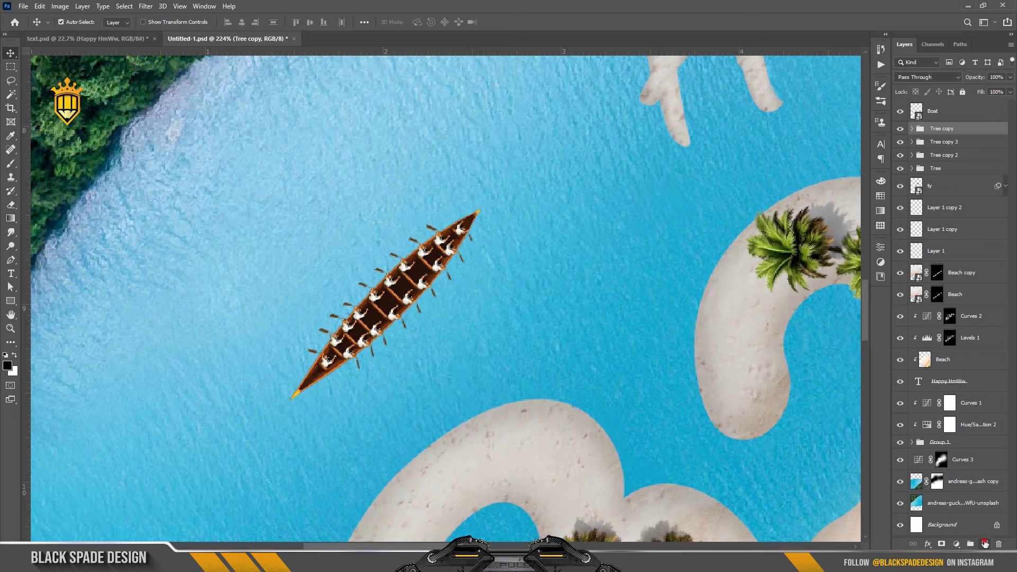
click(984, 544)
scroll(318, 232, up, 2)
click(10, 83)
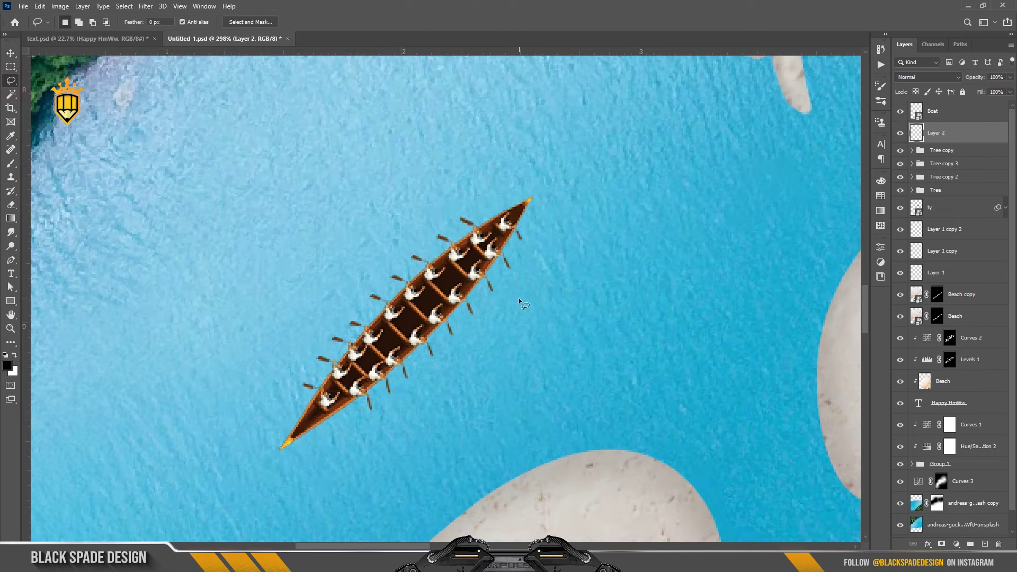
scroll(517, 286, up, 1)
scroll(531, 190, up, 1)
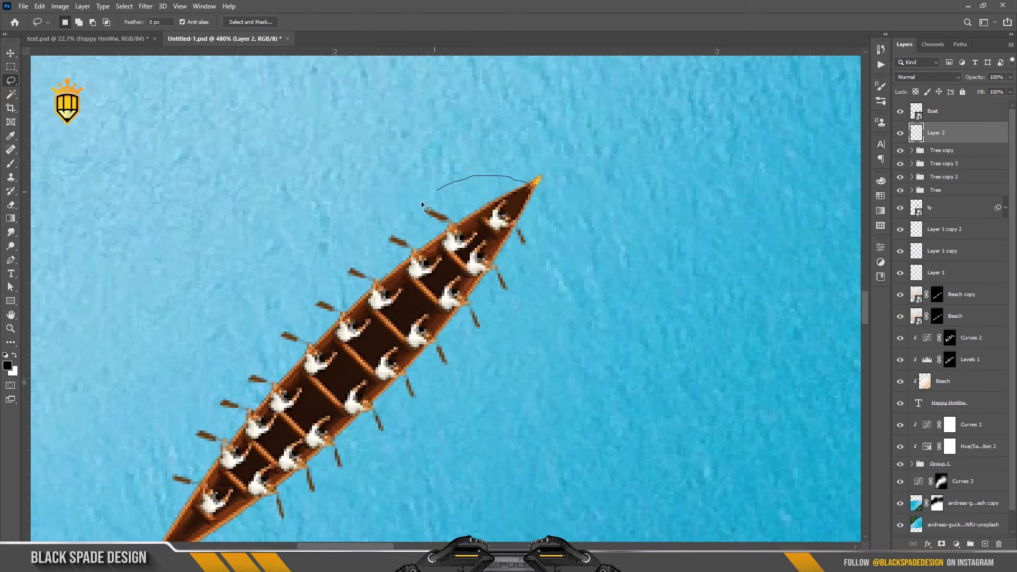
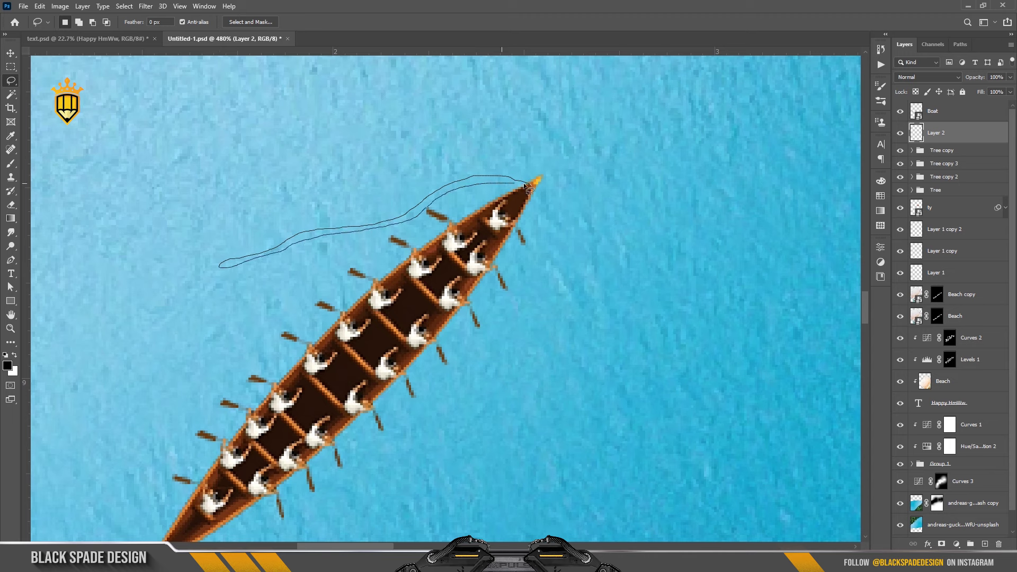
Outline several wake trail shapes around the rowing boat with the Lasso tool on Layer 2.
drag(527, 187, 546, 239)
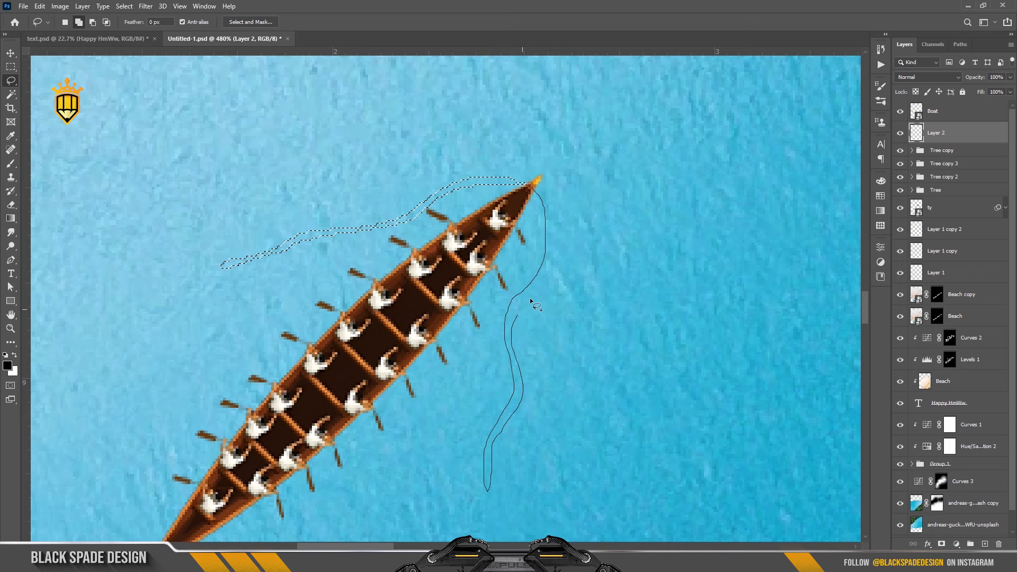
drag(547, 200, 498, 283)
scroll(518, 230, down, 3)
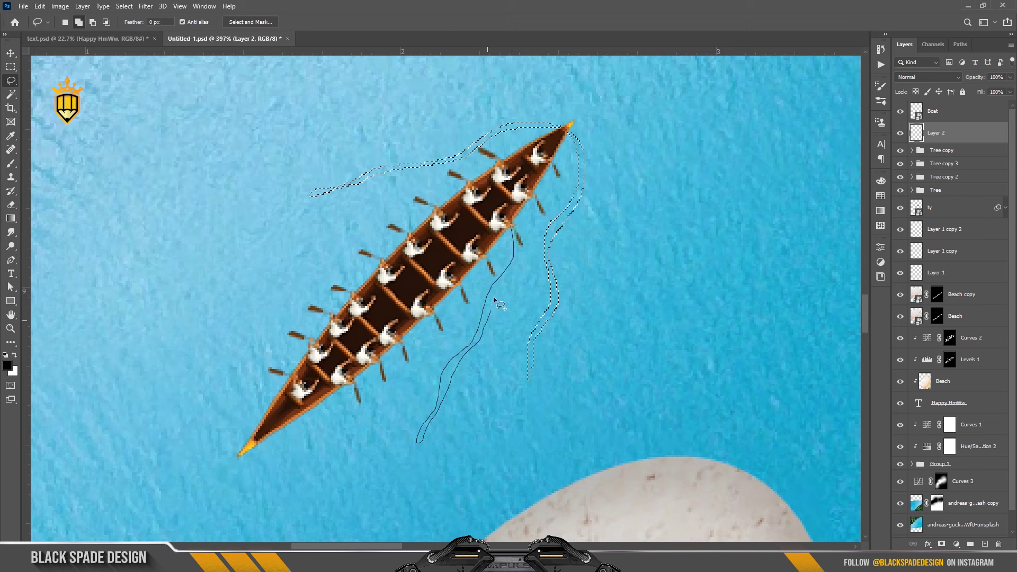
drag(522, 233, 522, 236)
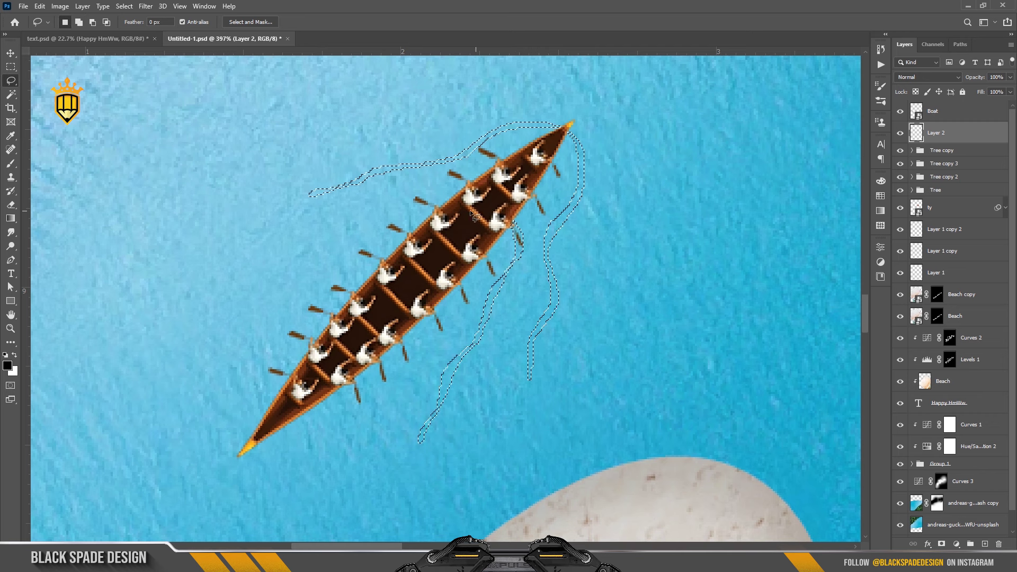
drag(456, 206, 418, 204)
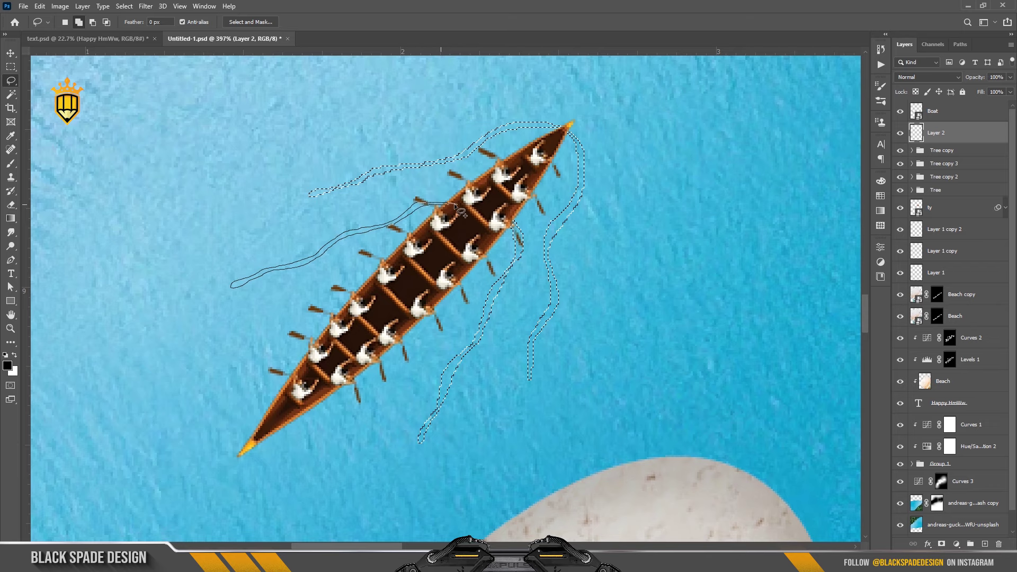
drag(455, 205, 454, 204)
Fill the wake outlines with white and deselect.
key(ctrl+BackSpace)
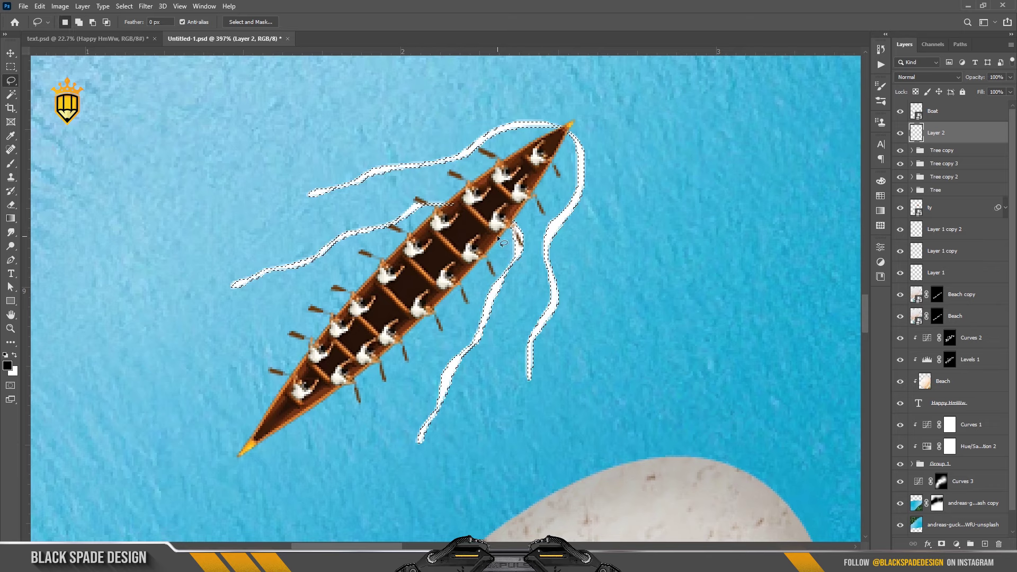
scroll(476, 228, down, 2)
key(ctrl+d)
scroll(458, 217, down, 2)
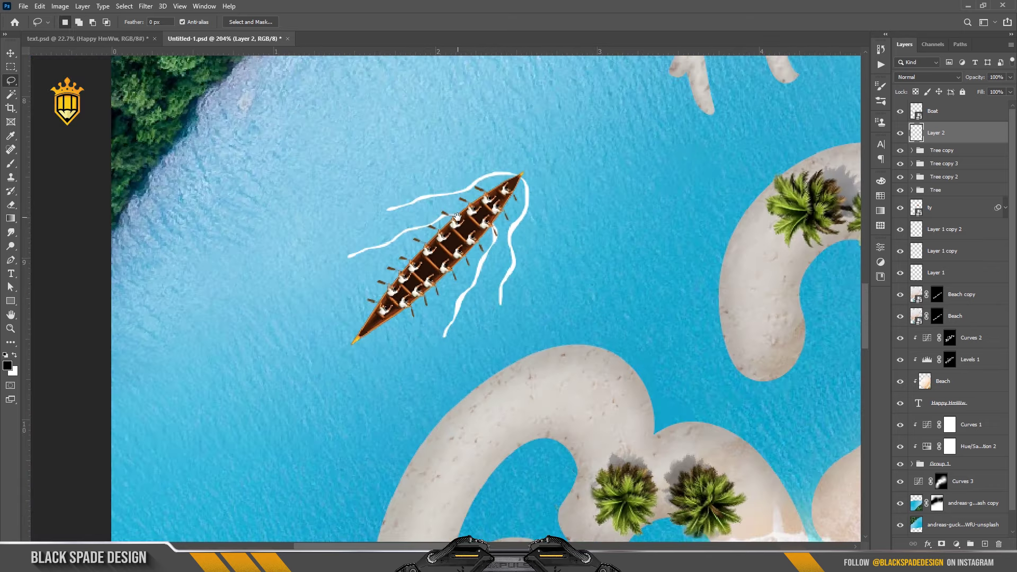
scroll(458, 216, up, 1)
scroll(455, 259, up, 1)
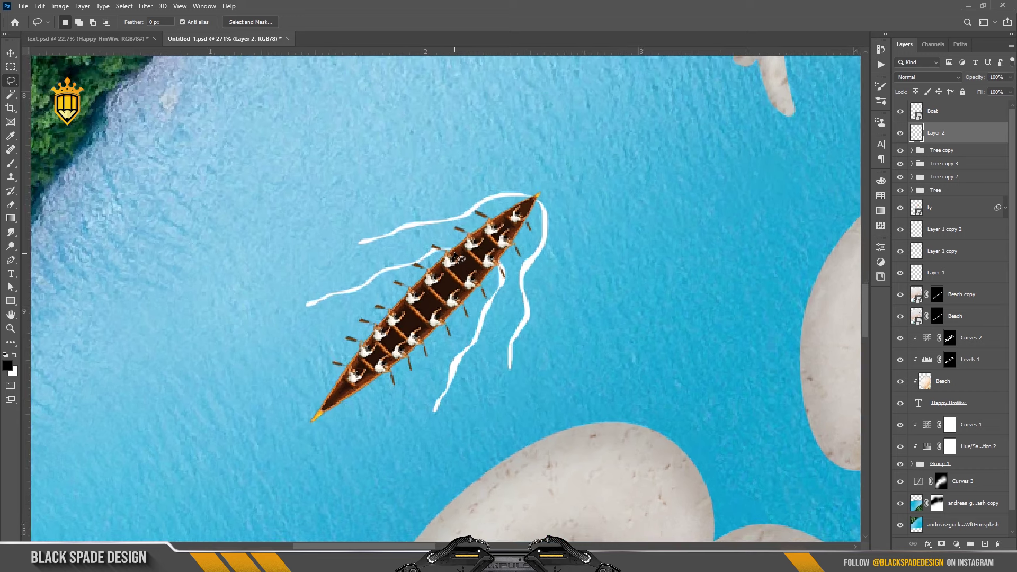
Set the wake layer's blend mode to Overlay so the wakes blend into the water.
key(v)
click(914, 77)
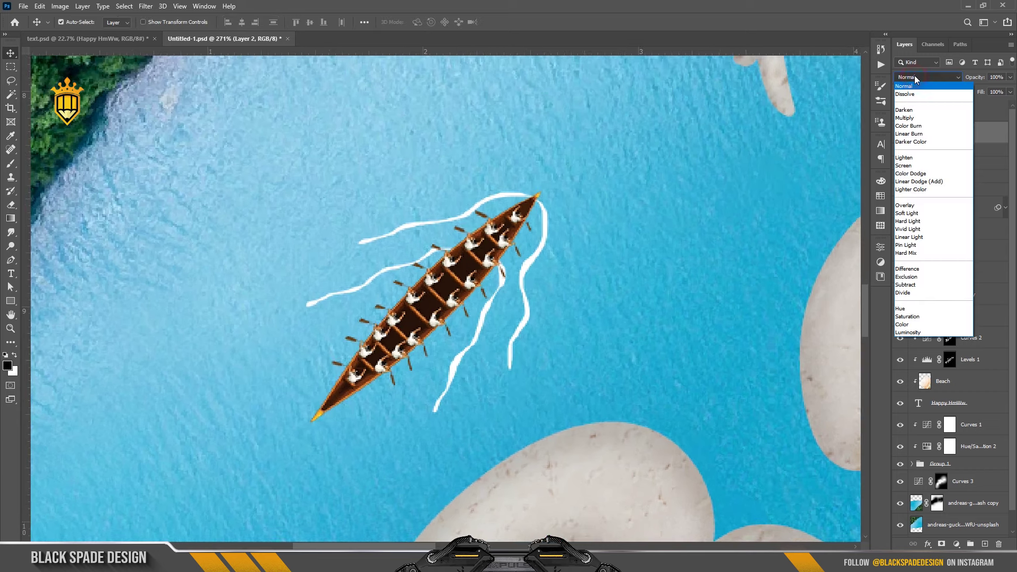
click(918, 205)
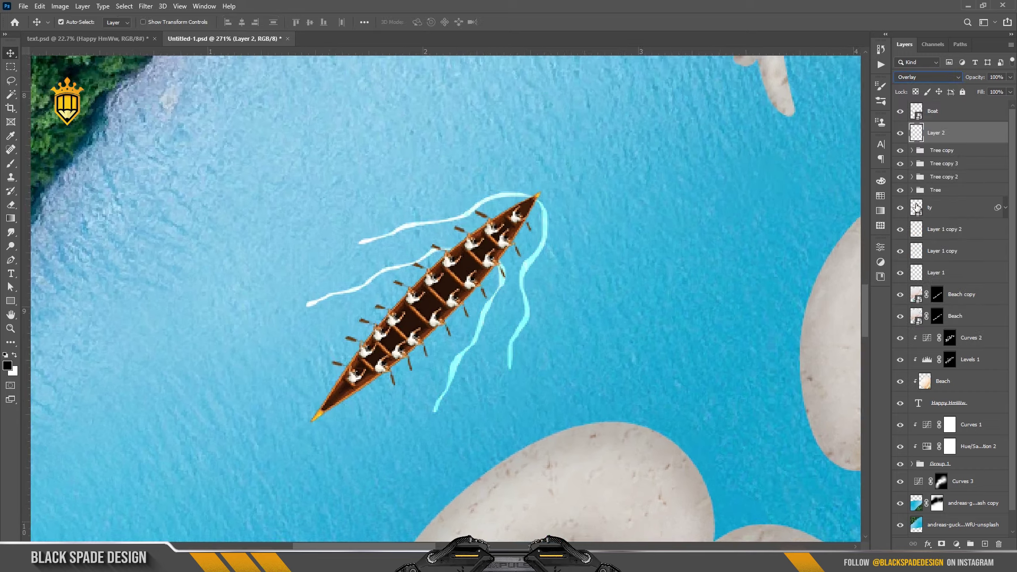
click(535, 252)
scroll(536, 252, down, 2)
scroll(540, 253, down, 2)
scroll(551, 256, down, 1)
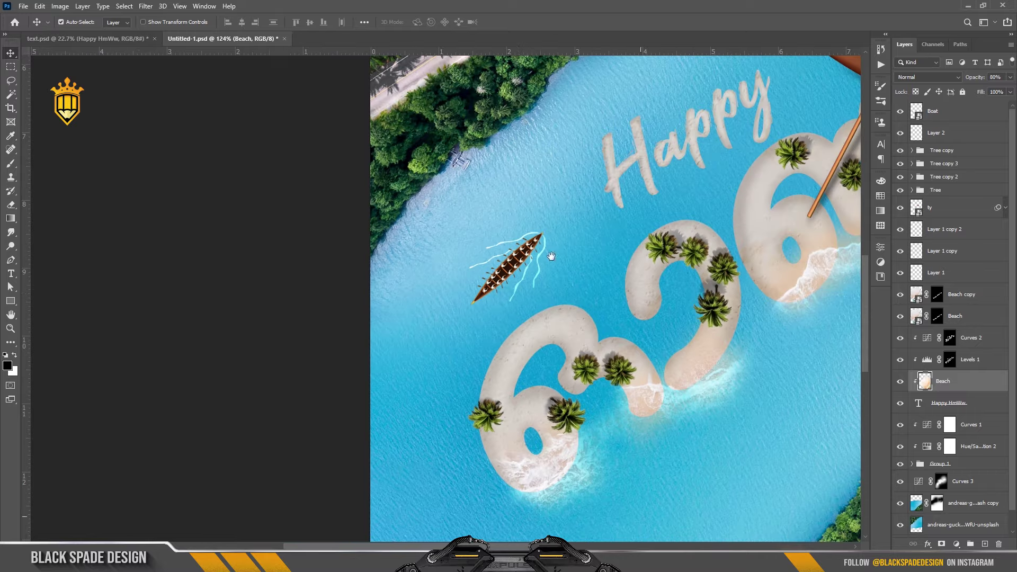
scroll(480, 310, down, 2)
Shrink the boat and its wakes to about 82% and nudge them into place.
click(943, 132)
scroll(471, 296, up, 2)
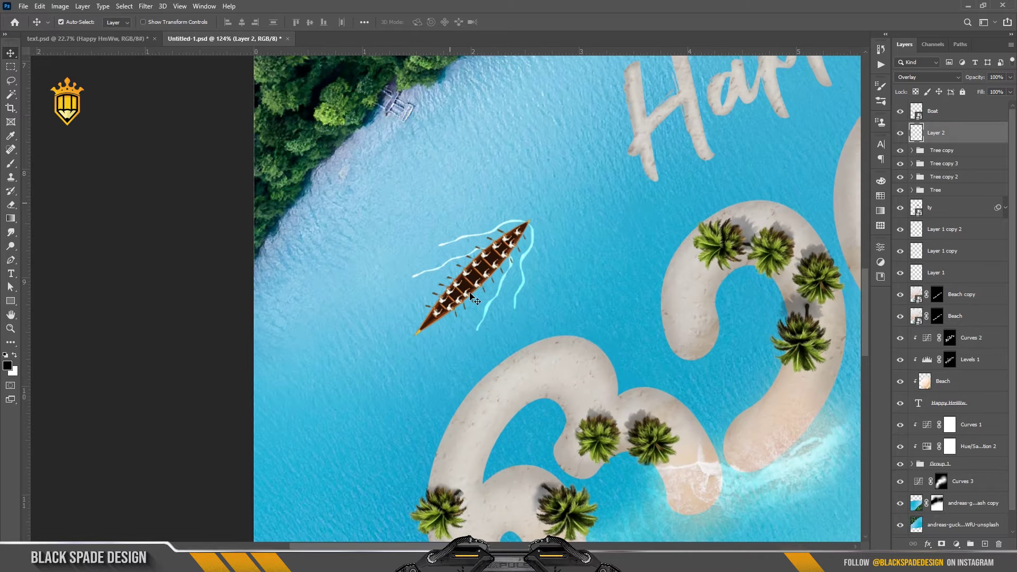
scroll(472, 297, up, 1)
key(ctrl+t)
drag(405, 335, 429, 313)
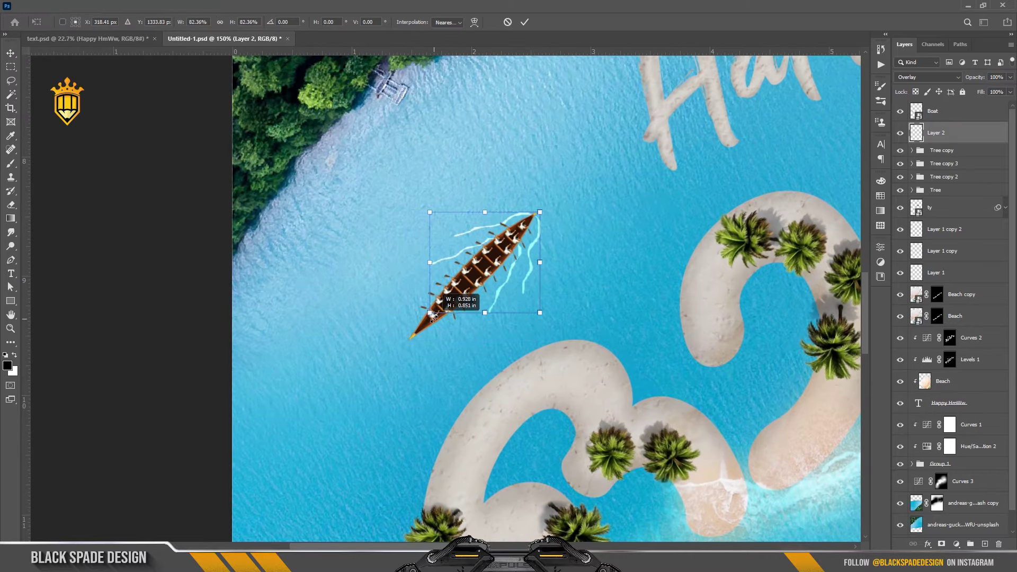
scroll(538, 271, up, 1)
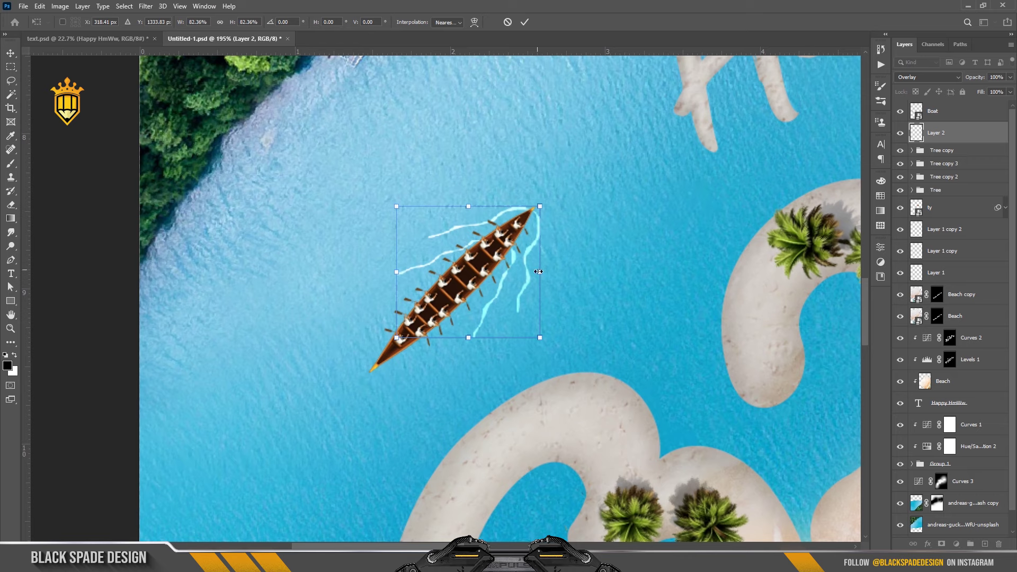
drag(513, 261, 509, 266)
drag(534, 343, 532, 340)
scroll(496, 248, up, 1)
drag(496, 249, 498, 248)
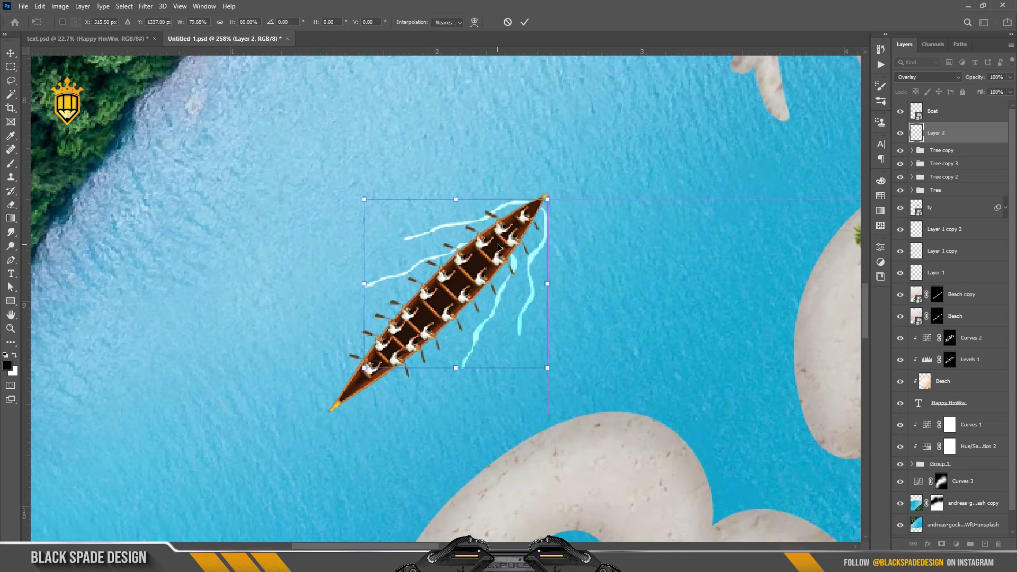
key(Return)
Duplicate the boat with its wakes near the right bank and rotate the copy 180°.
scroll(498, 248, down, 2)
ctrl+click(945, 114)
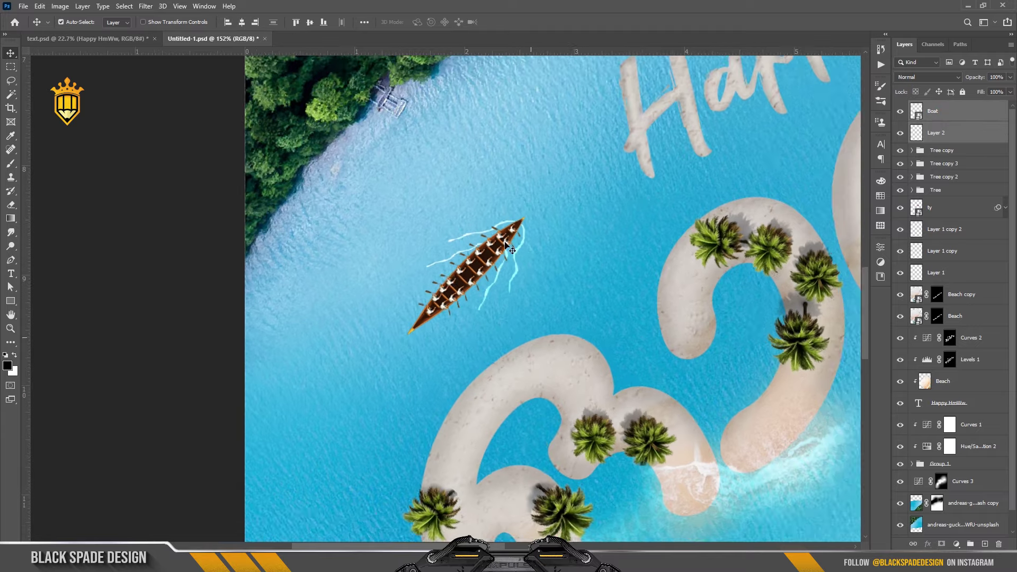
scroll(424, 279, down, 1)
alt+drag(427, 285, 734, 247)
scroll(391, 306, down, 3)
key(ctrl+t)
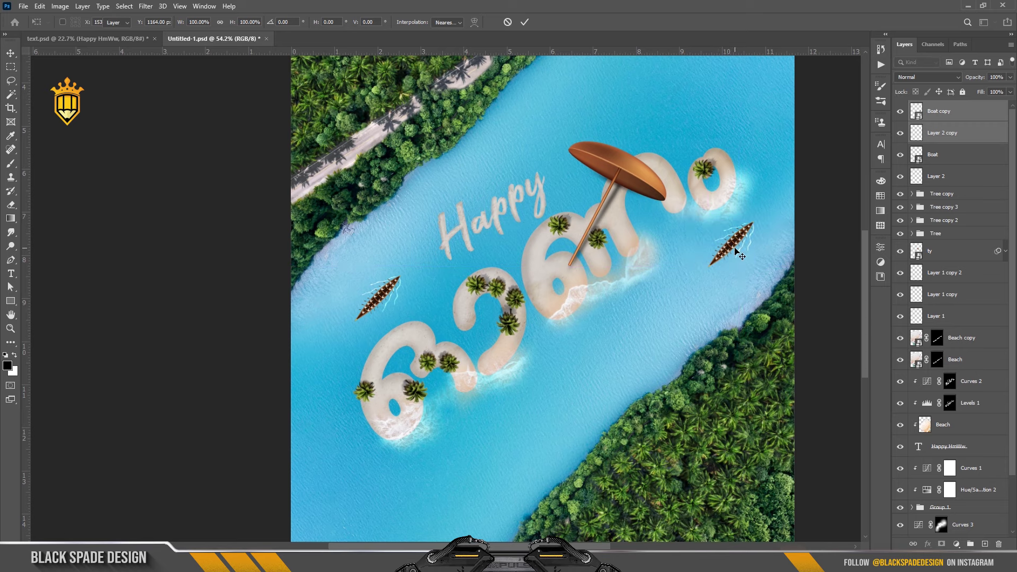
key(Return)
Drag the cloud_PNG24 image from Explorer into the poster.
scroll(713, 247, down, 3)
scroll(669, 220, down, 2)
scroll(536, 228, down, 2)
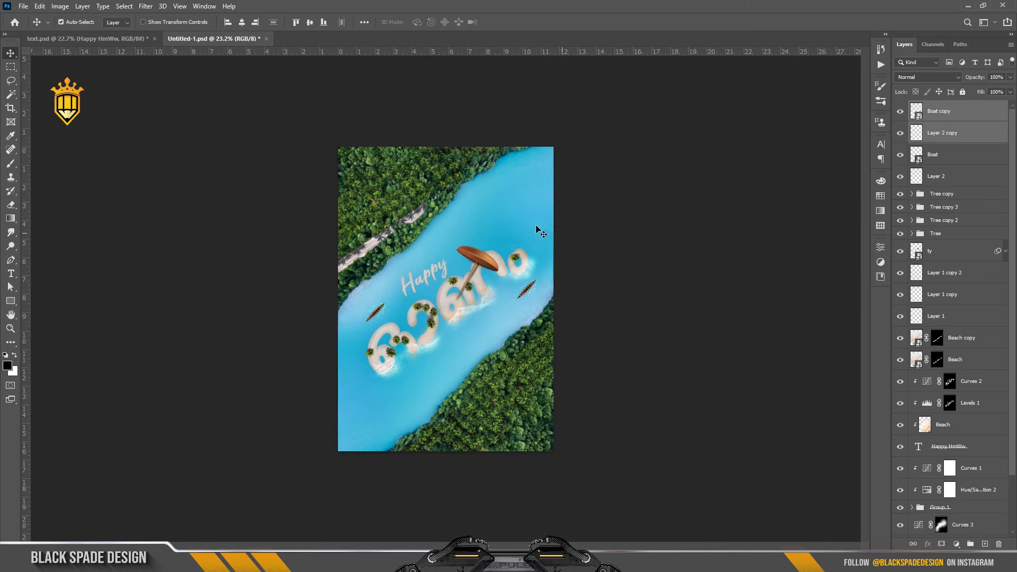
scroll(445, 306, up, 1)
scroll(443, 304, up, 1)
scroll(440, 302, up, 1)
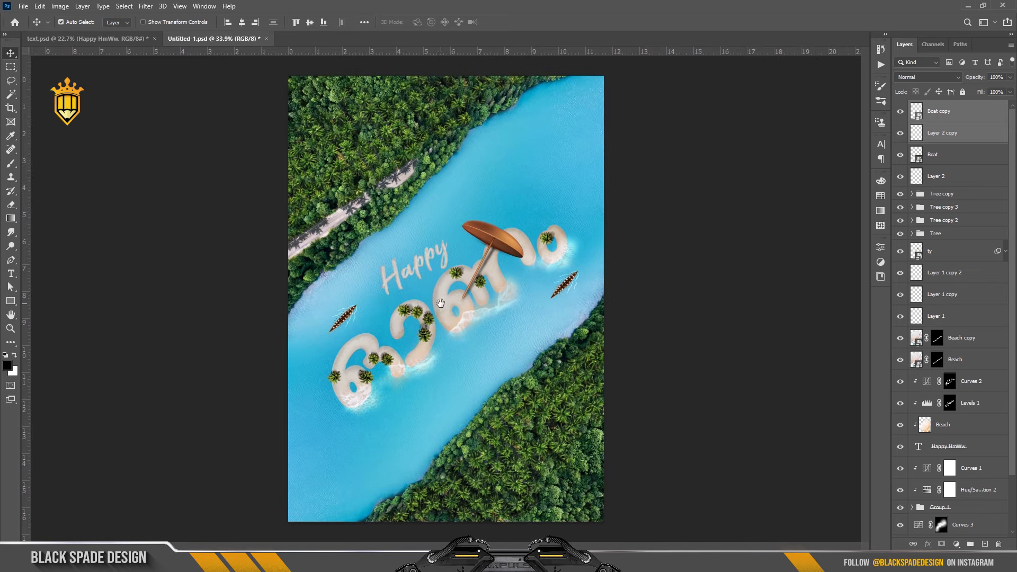
scroll(444, 310, up, 2)
scroll(440, 316, up, 1)
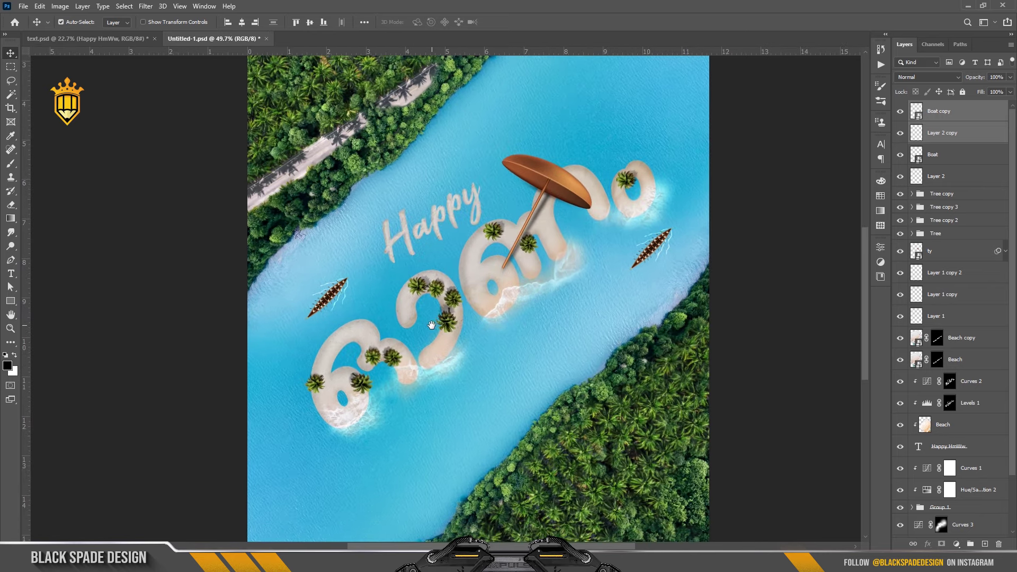
scroll(463, 290, down, 2)
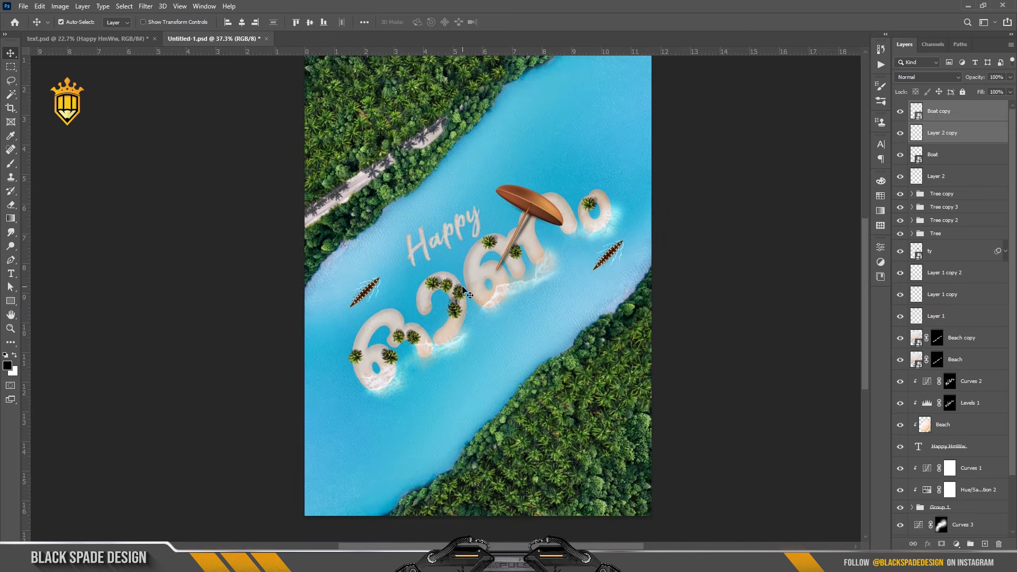
scroll(460, 294, down, 1)
key(alt+Tab)
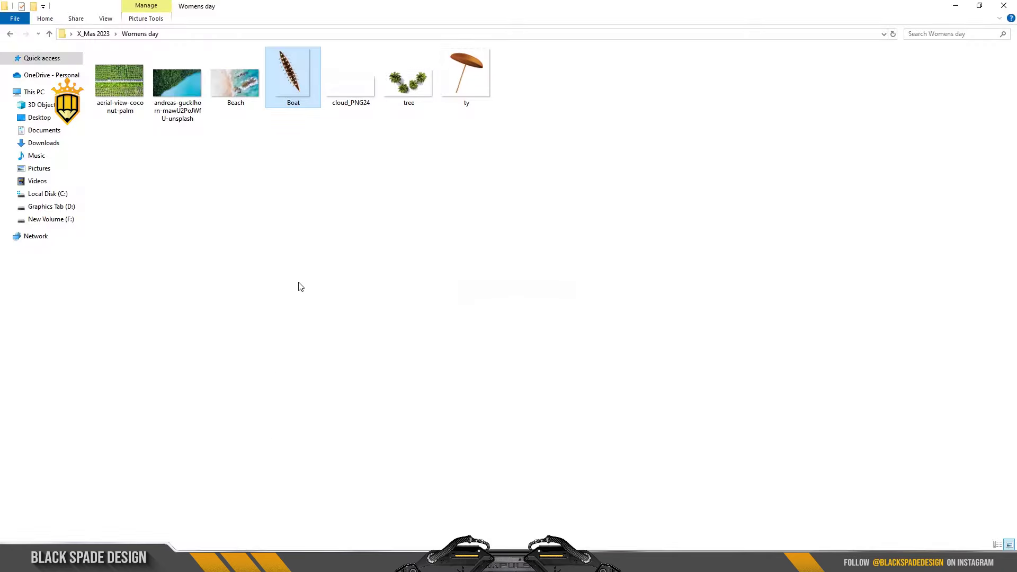
mouse_move(348, 91)
mouse_down()
mouse_move(333, 534)
mouse_move(538, 125)
mouse_up()
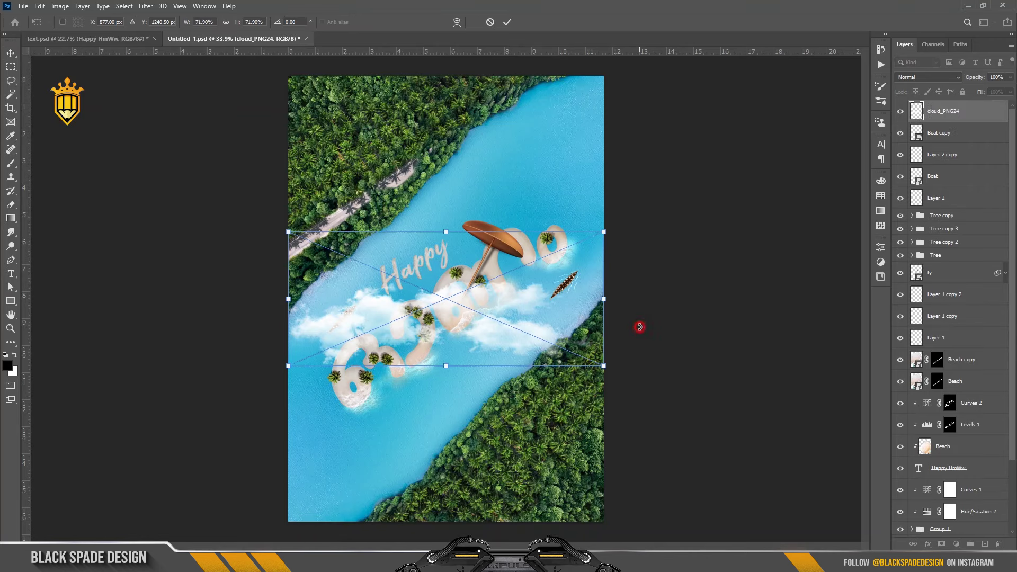
Rotate, enlarge and place the clouds along the river toward the lower left.
drag(640, 325, 601, 197)
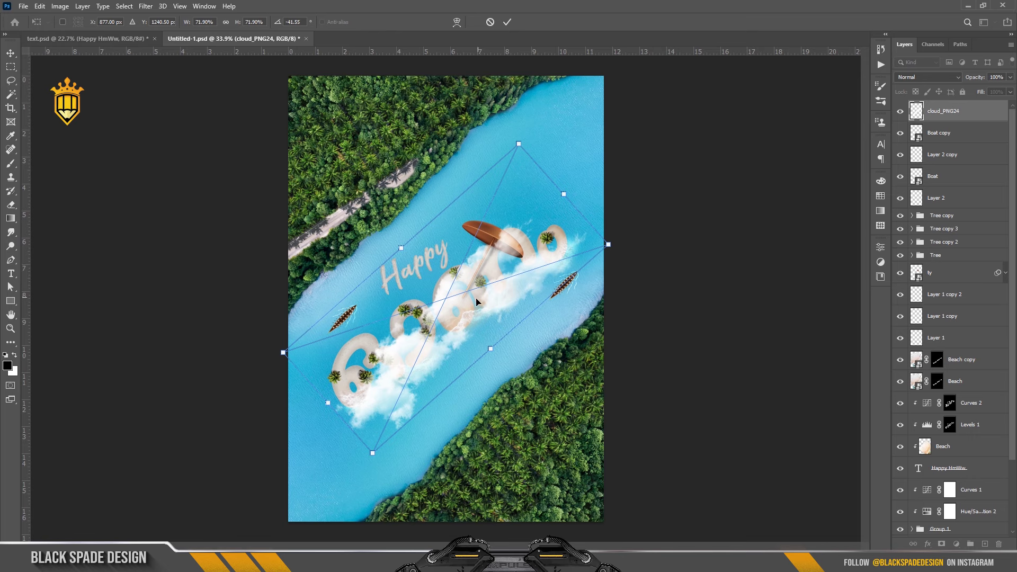
scroll(500, 278, down, 2)
mouse_move(477, 296)
mouse_down()
mouse_move(486, 392)
mouse_move(568, 322)
mouse_up()
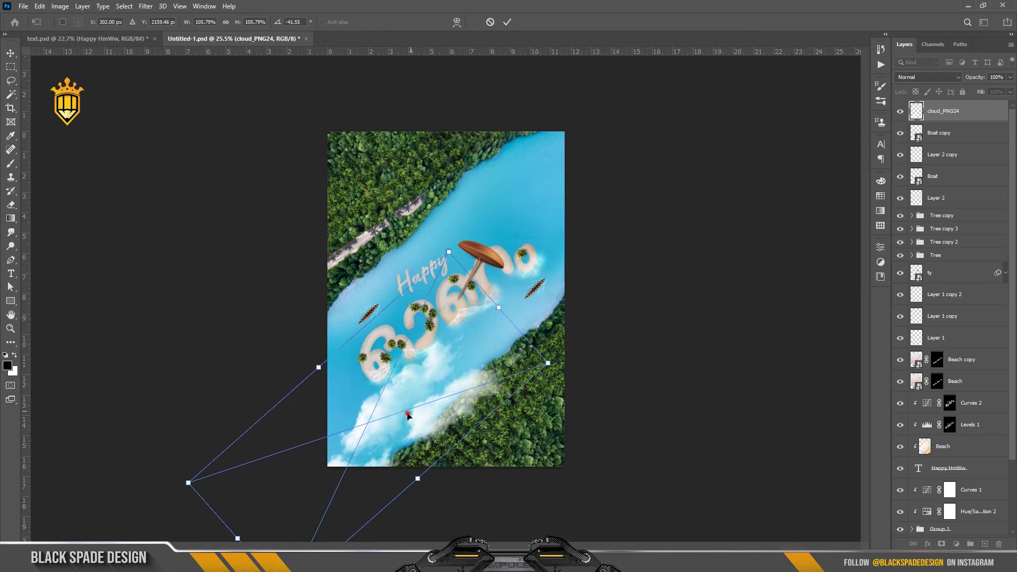
drag(408, 416, 393, 417)
scroll(386, 431, up, 2)
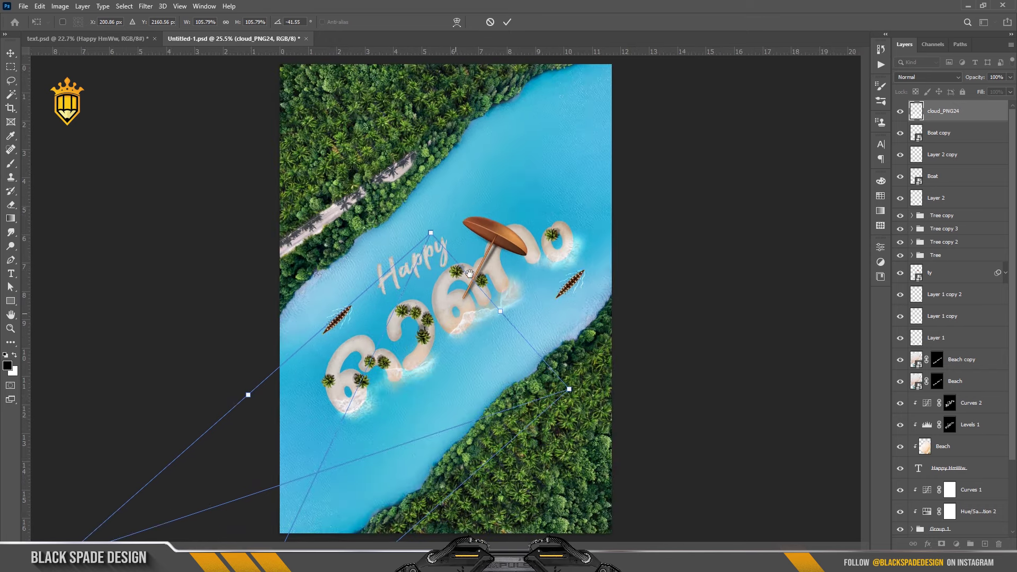
scroll(441, 390, up, 2)
scroll(427, 386, down, 3)
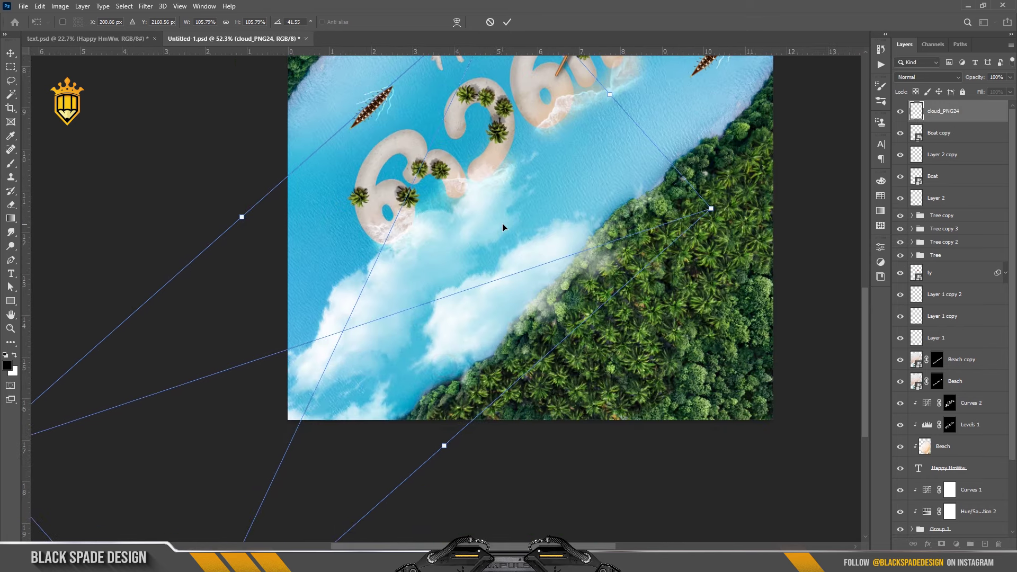
drag(500, 230, 418, 297)
key(Return)
Duplicate the cloud, shrink the copy and move it up the river near the top edge.
key(ctrl+minus)
key(ctrl+minus)
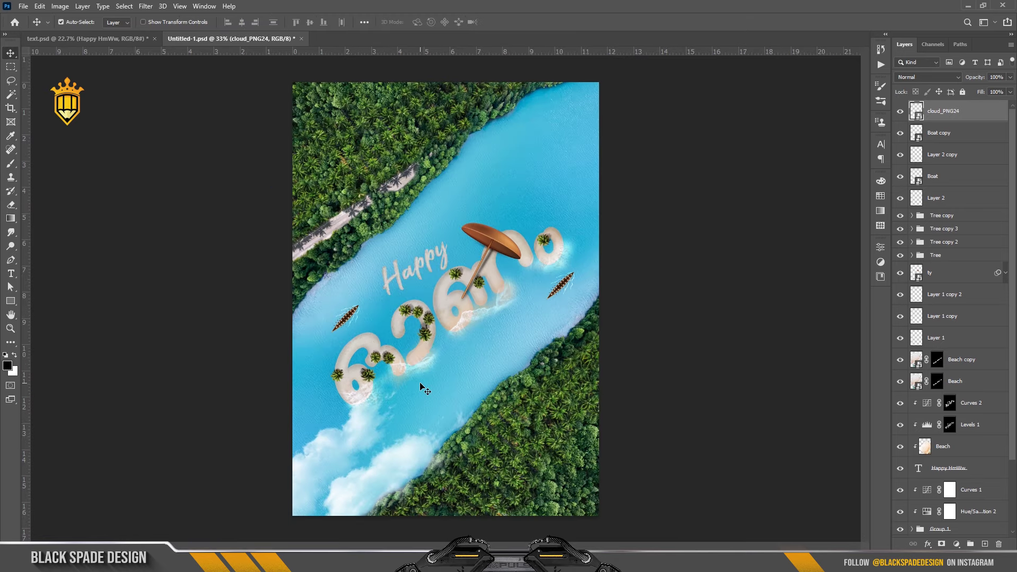
key(ctrl+j)
key(ctrl+t)
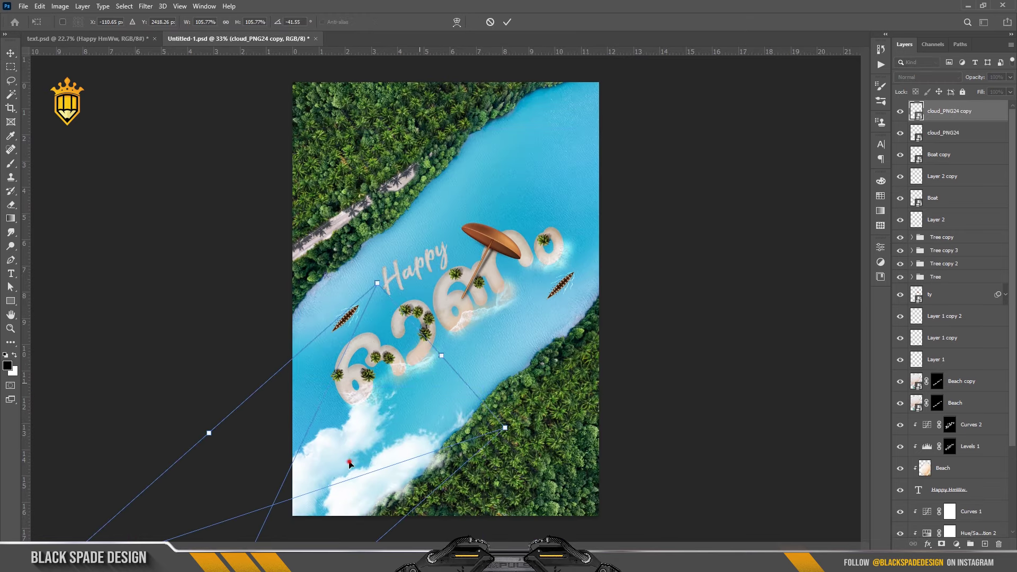
drag(349, 464, 483, 310)
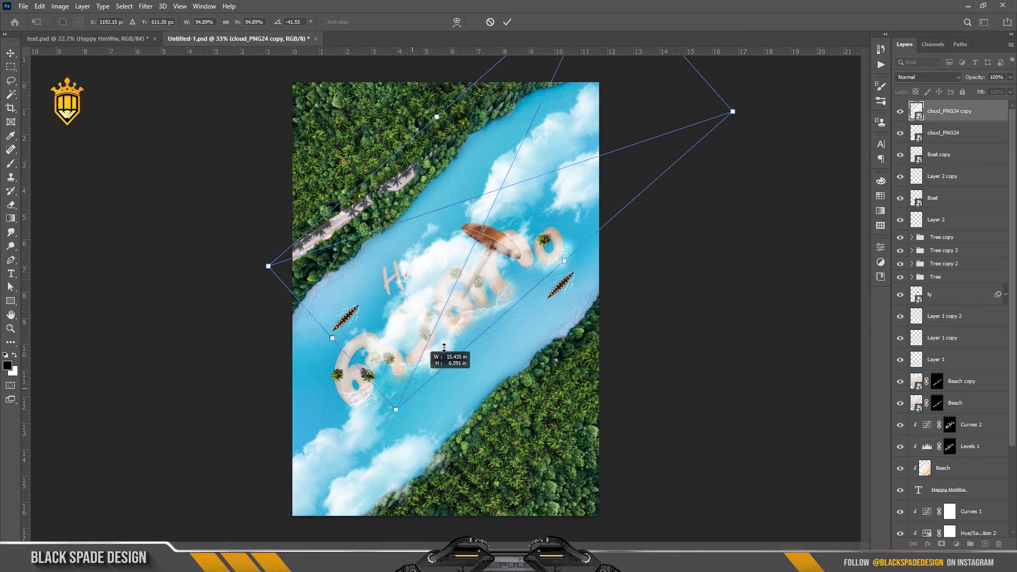
drag(396, 409, 455, 285)
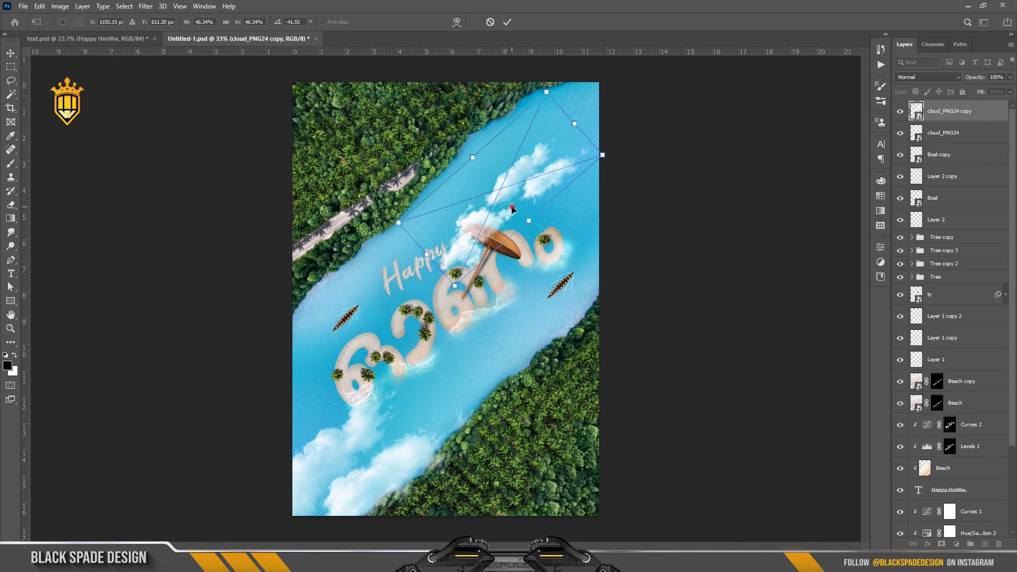
drag(512, 209, 541, 136)
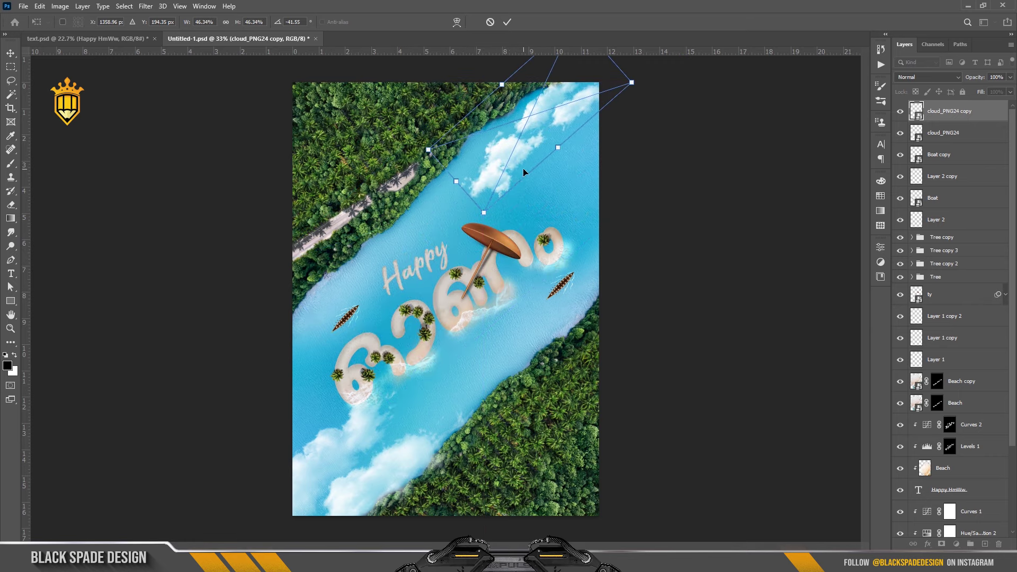
scroll(523, 167, up, 3)
drag(608, 258, 615, 267)
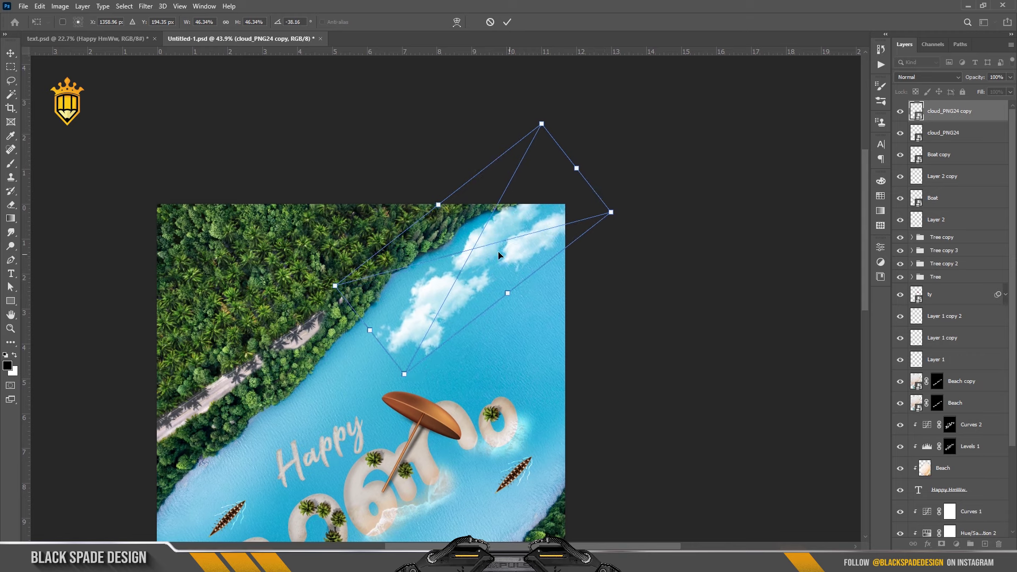
drag(498, 252, 487, 217)
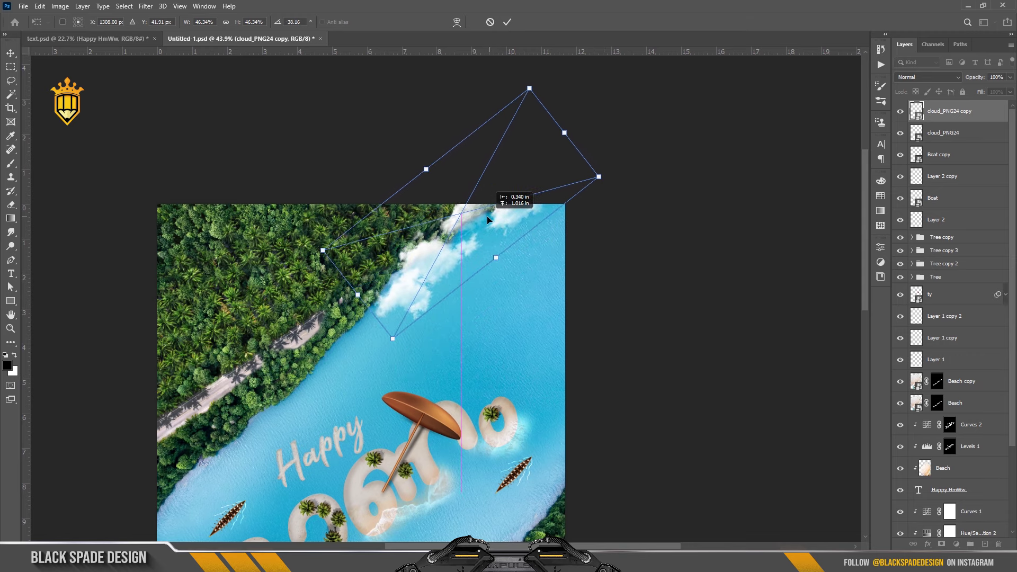
mouse_move(488, 219)
mouse_down()
mouse_move(480, 209)
mouse_move(472, 286)
mouse_move(473, 276)
mouse_up()
key(Return)
Scale another cloud copy to about 26% and place it just above the umbrella.
scroll(460, 216, down, 1)
scroll(476, 212, up, 1)
key(ctrl+t)
drag(517, 153, 532, 241)
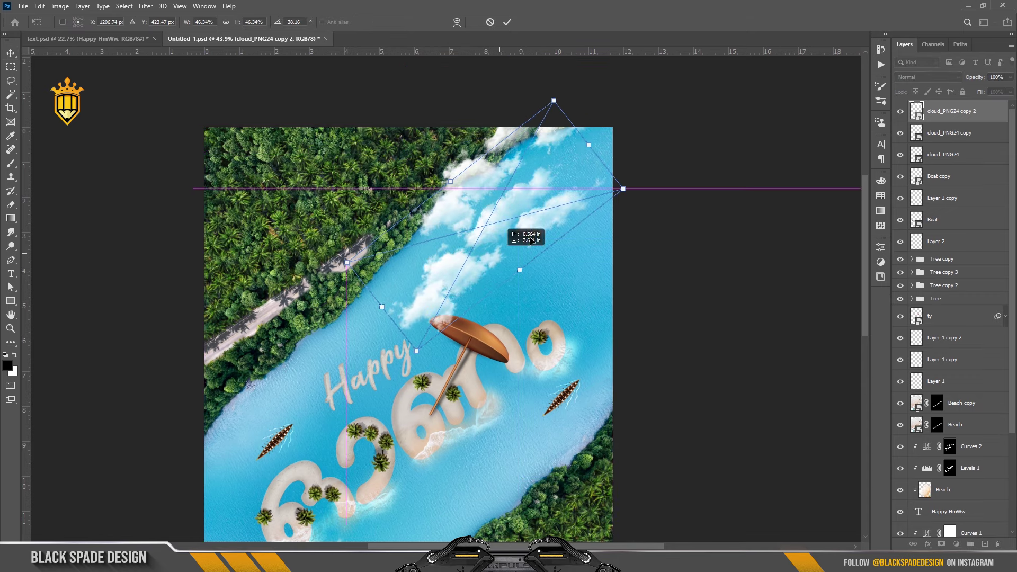
drag(623, 188, 562, 204)
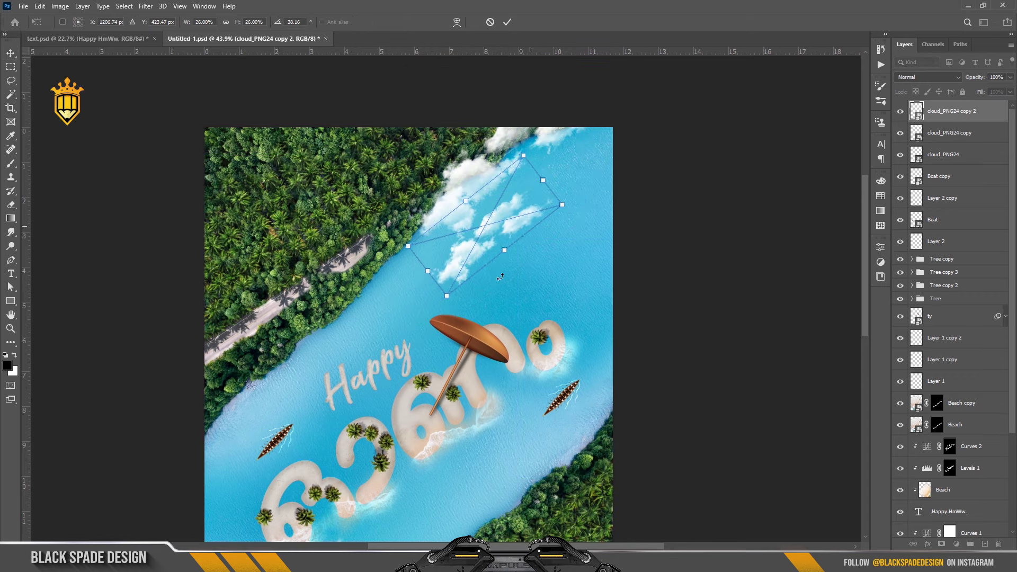
scroll(500, 276, up, 1)
drag(484, 250, 459, 297)
key(Return)
scroll(458, 297, up, 3)
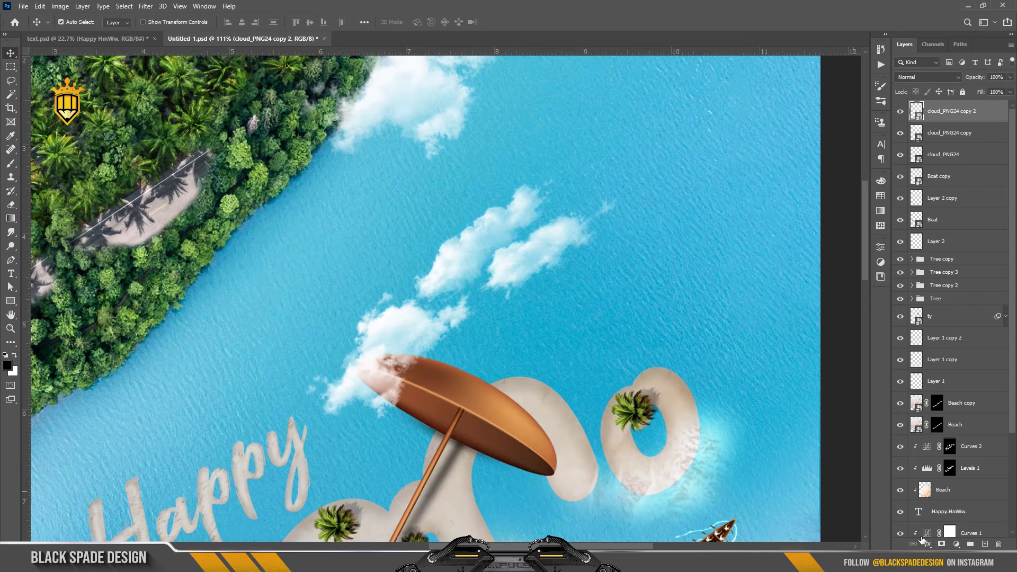
Mask cloud_PNG24 copy 2 and paint black over its right and middle puffs.
click(941, 544)
key(x)
scroll(479, 281, up, 2)
key(b)
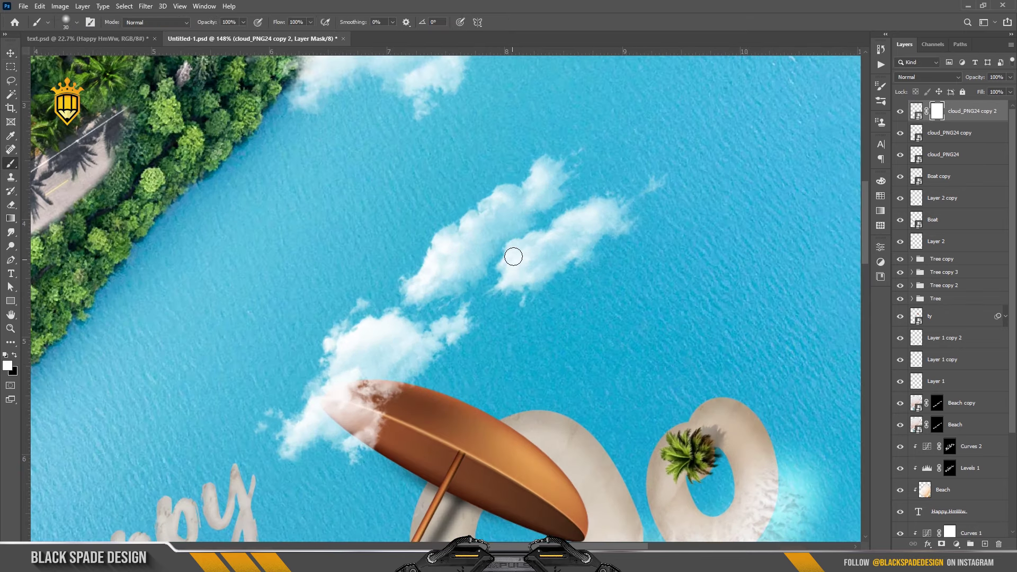
scroll(514, 257, up, 1)
key(bracketright)
key(bracketright)
mouse_move(513, 254)
mouse_down()
mouse_move(529, 238)
mouse_move(572, 266)
mouse_move(599, 172)
mouse_move(504, 164)
mouse_move(679, 141)
mouse_up()
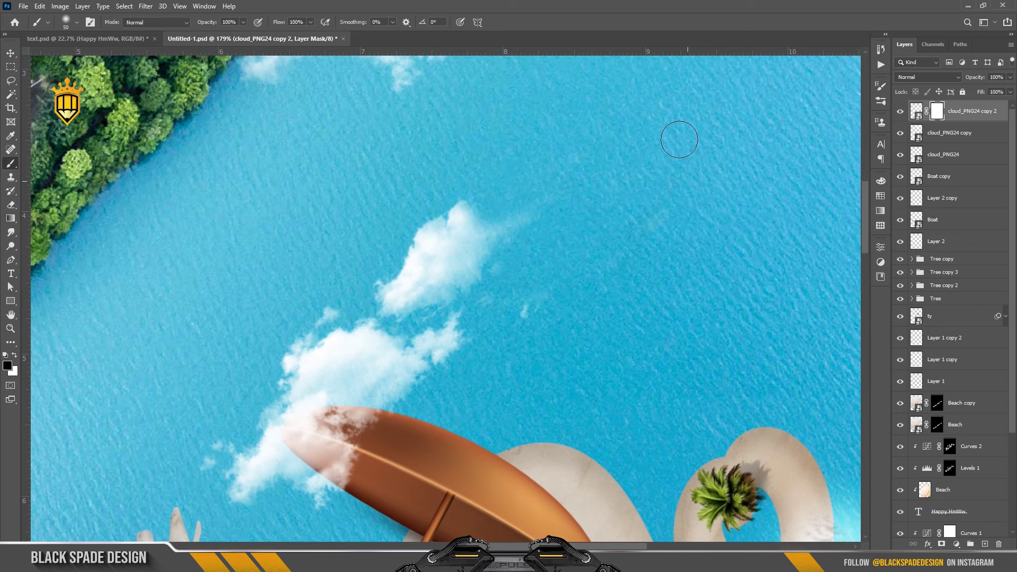
mouse_move(497, 254)
mouse_down()
mouse_move(462, 205)
mouse_move(391, 288)
mouse_move(545, 197)
mouse_move(380, 297)
mouse_up()
scroll(531, 185, down, 3)
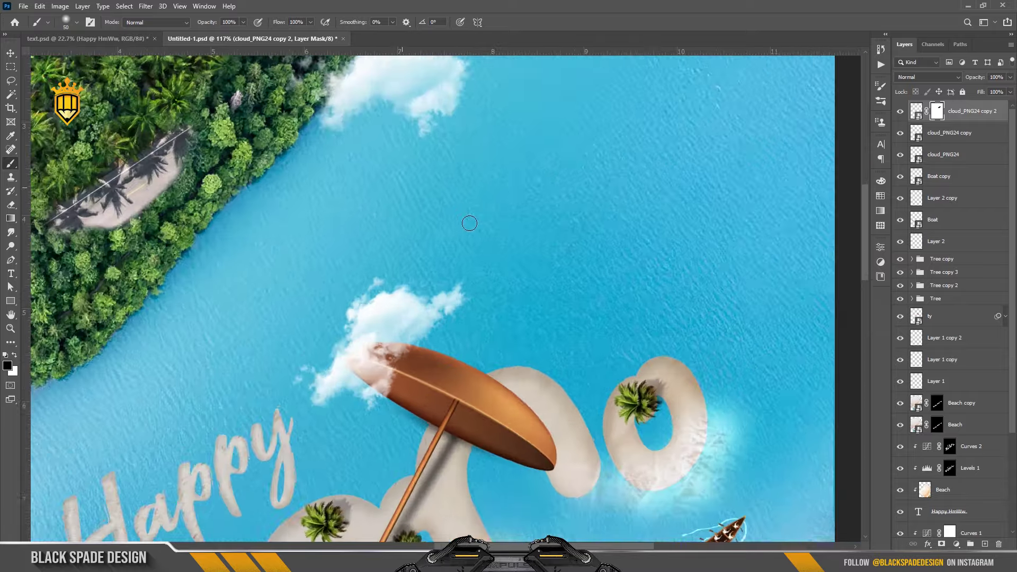
scroll(503, 254, down, 2)
scroll(483, 307, up, 1)
Duplicate the cloud_PNG24 layer and move the copy to the poster's top-left corner.
key(v)
scroll(483, 308, down, 2)
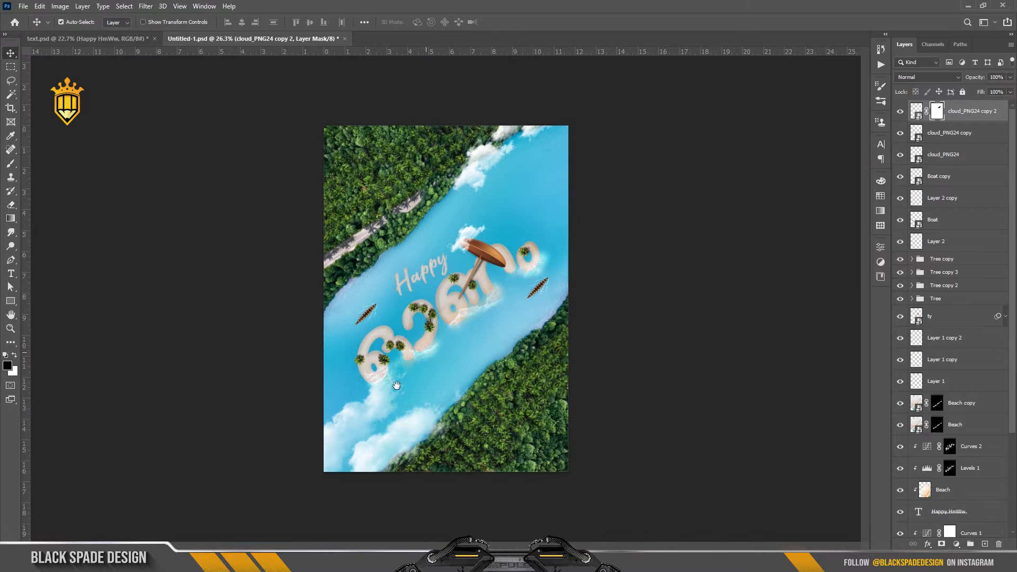
right_click(380, 398)
click(387, 401)
key(ctrl+j)
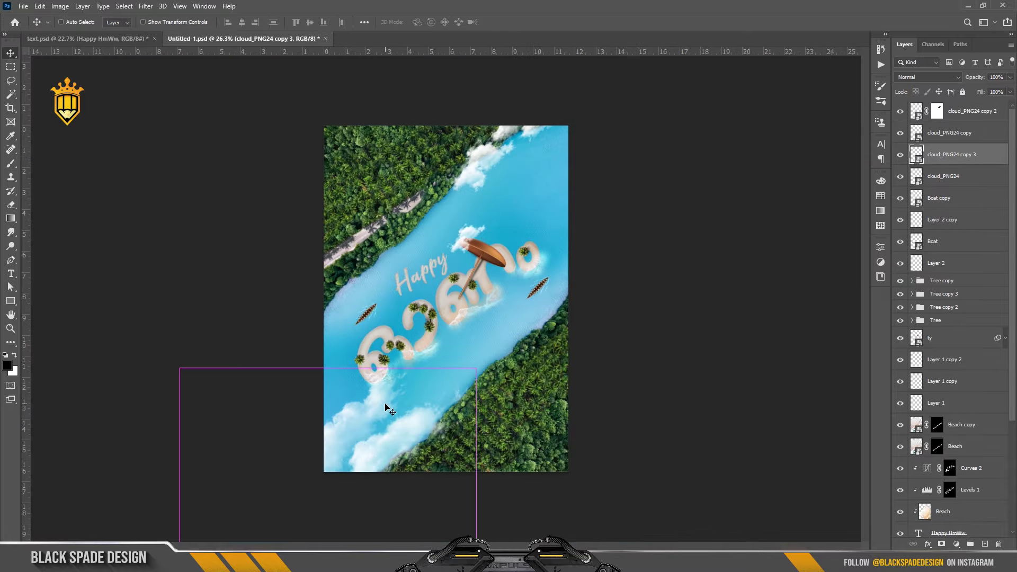
key(ctrl+t)
drag(367, 436, 311, 174)
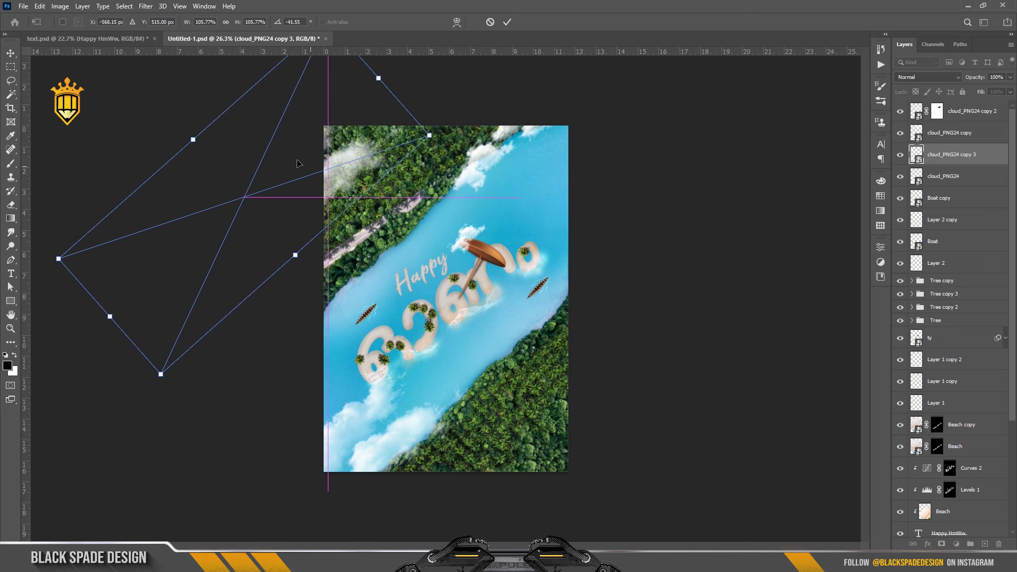
drag(310, 174, 312, 175)
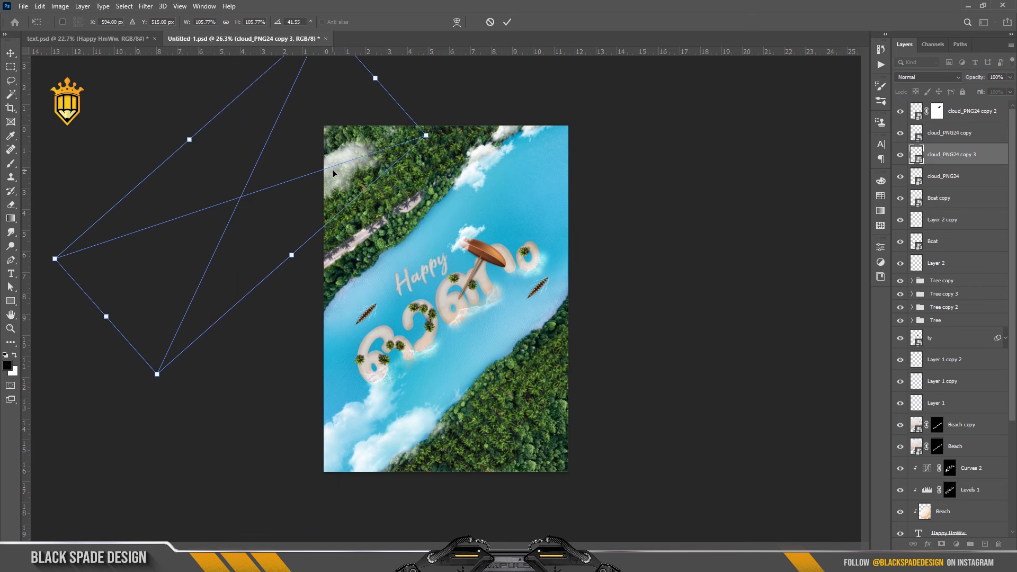
key(Return)
Pan over the numeral islands and lower clouds, then select the cloud_PNG24 copy 2 layer.
scroll(418, 358, up, 5)
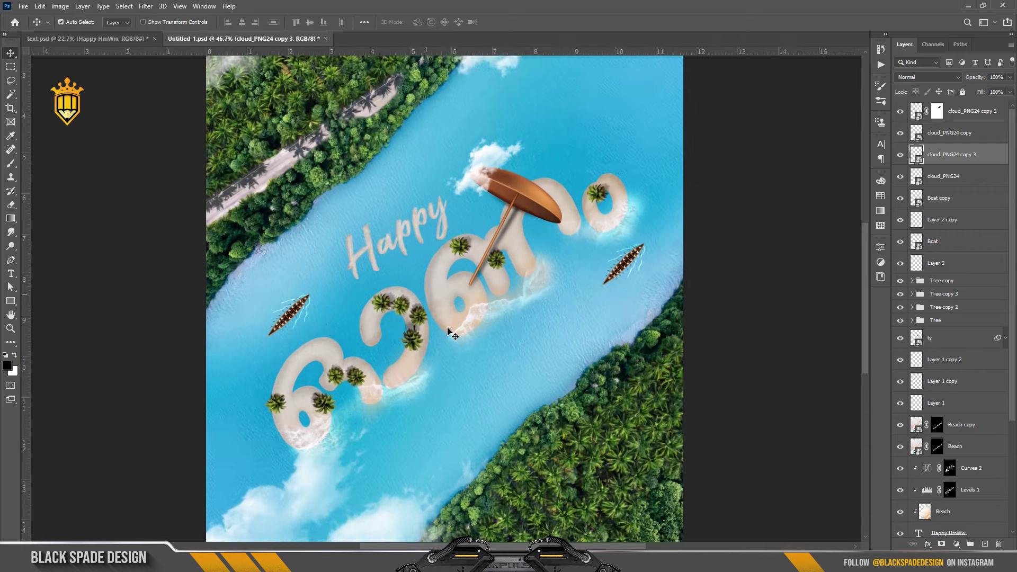
scroll(419, 358, up, 2)
drag(419, 358, 417, 335)
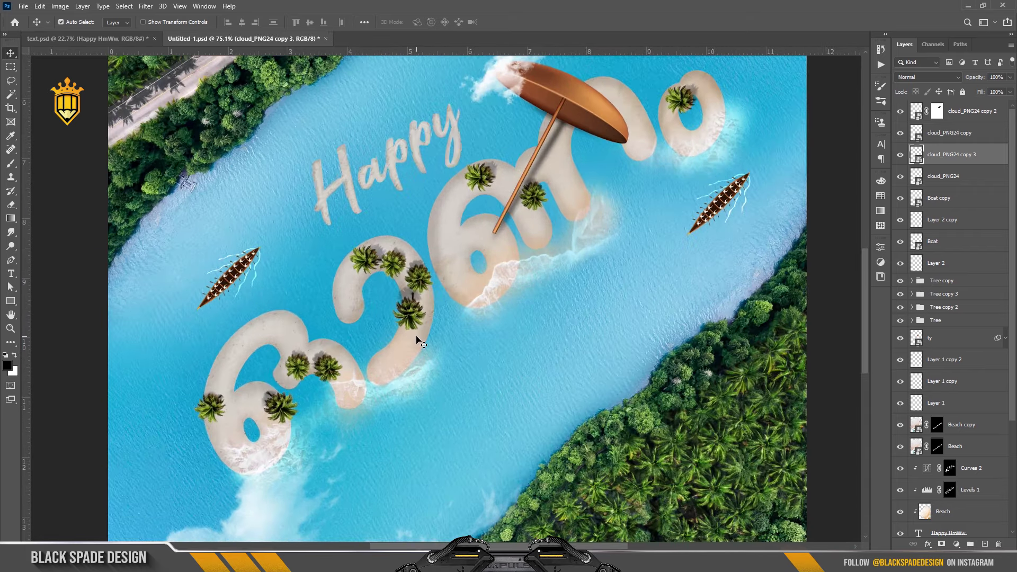
scroll(418, 339, down, 1)
scroll(424, 329, down, 1)
scroll(437, 320, down, 1)
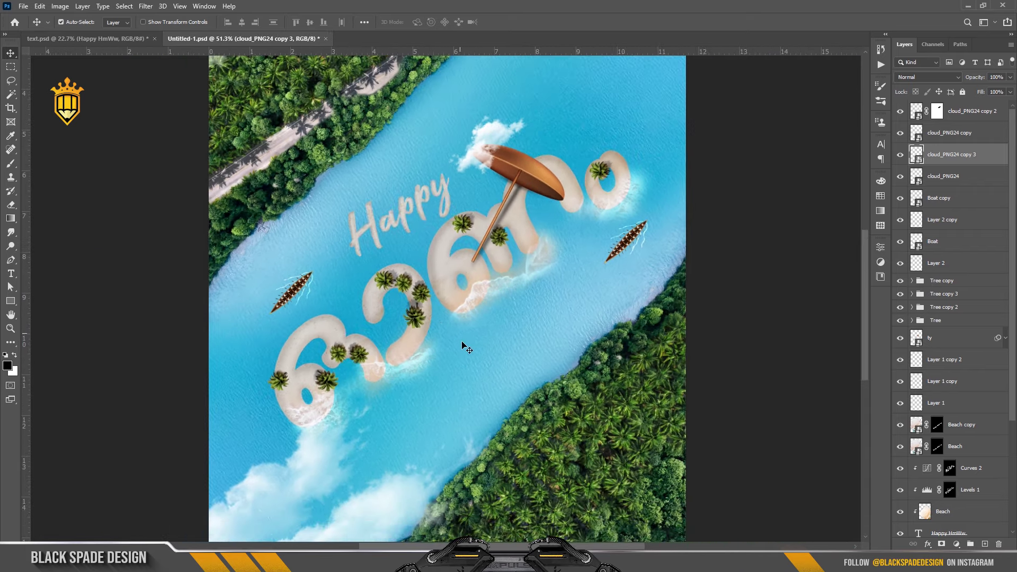
scroll(448, 363, up, 2)
drag(422, 367, 419, 309)
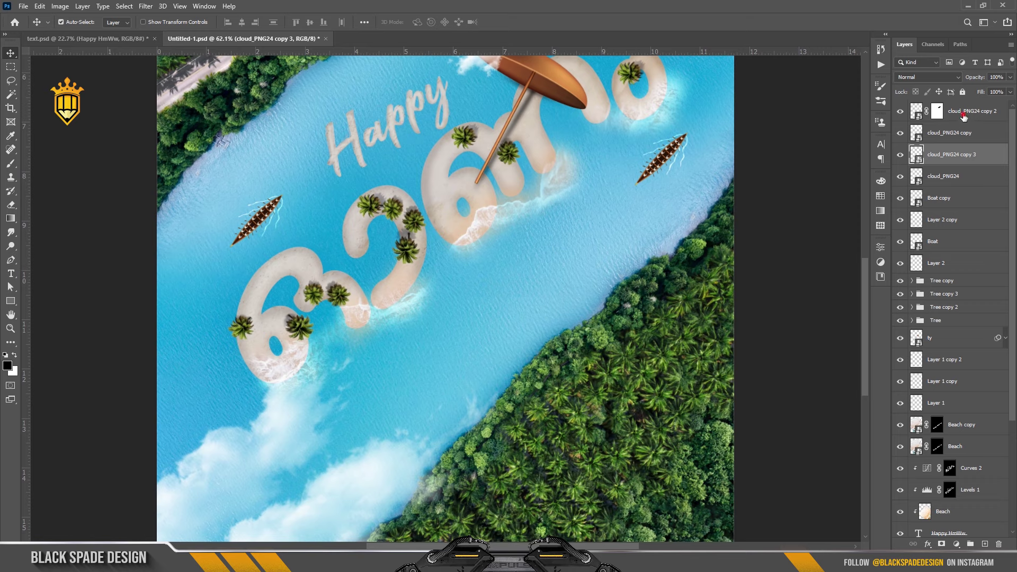
click(964, 114)
scroll(607, 418, up, 1)
scroll(582, 344, up, 1)
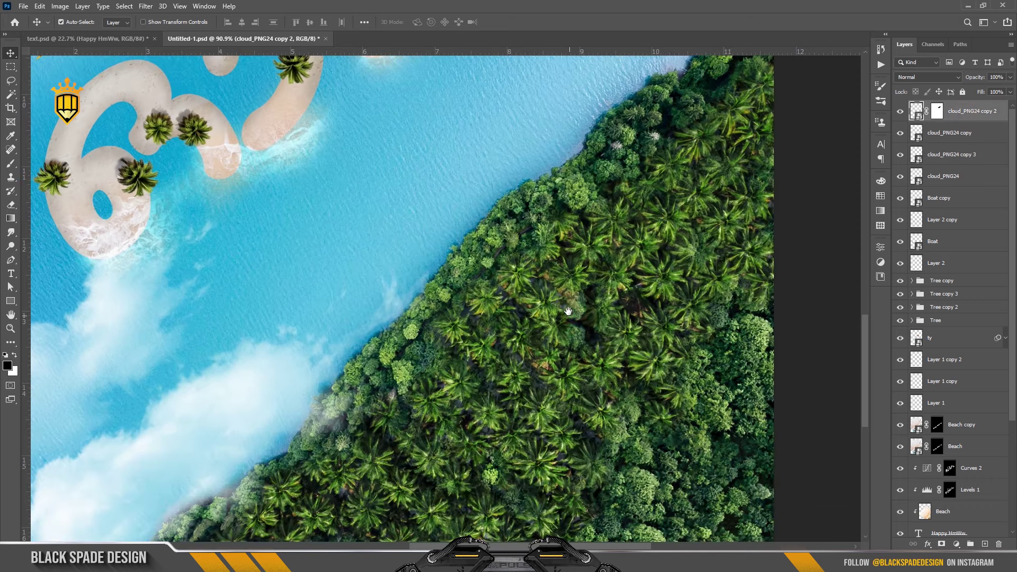
scroll(559, 275, up, 1)
scroll(561, 249, up, 1)
scroll(561, 248, down, 1)
scroll(560, 280, up, 1)
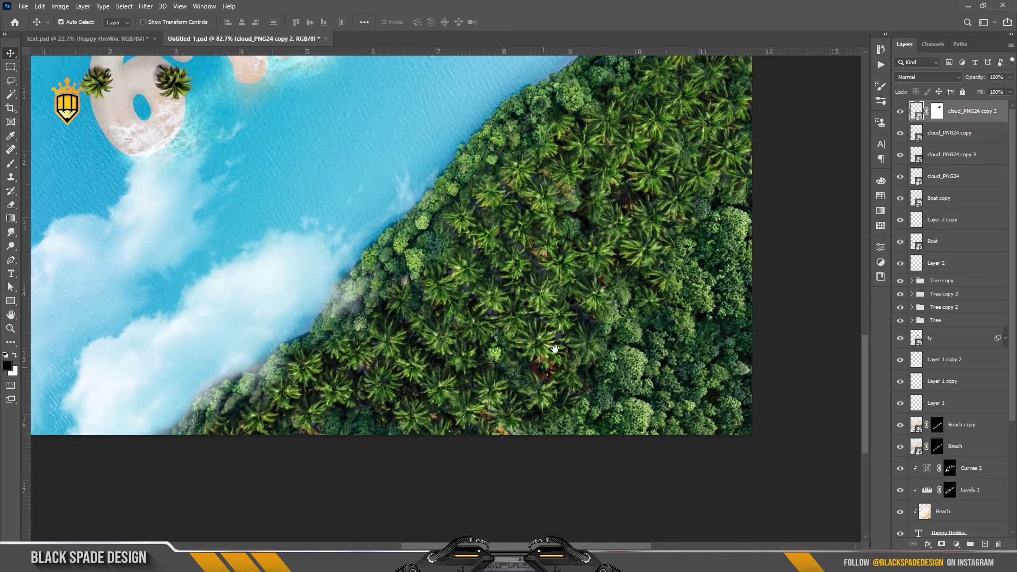
scroll(559, 317, up, 1)
scroll(557, 346, up, 1)
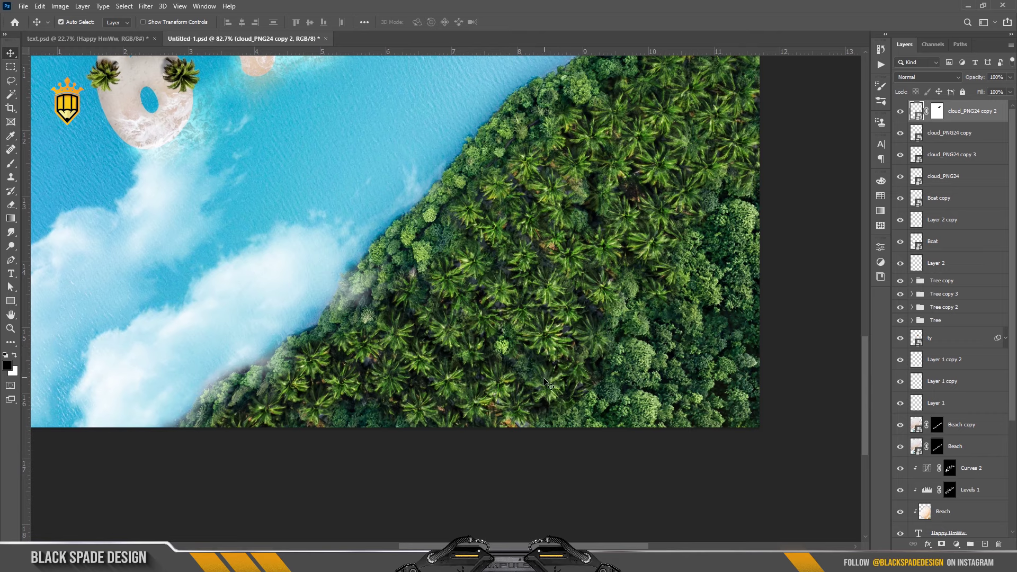
Draw a paragraph text box over the forest and set its font to Bahnschrift.
key(t)
drag(447, 337, 717, 397)
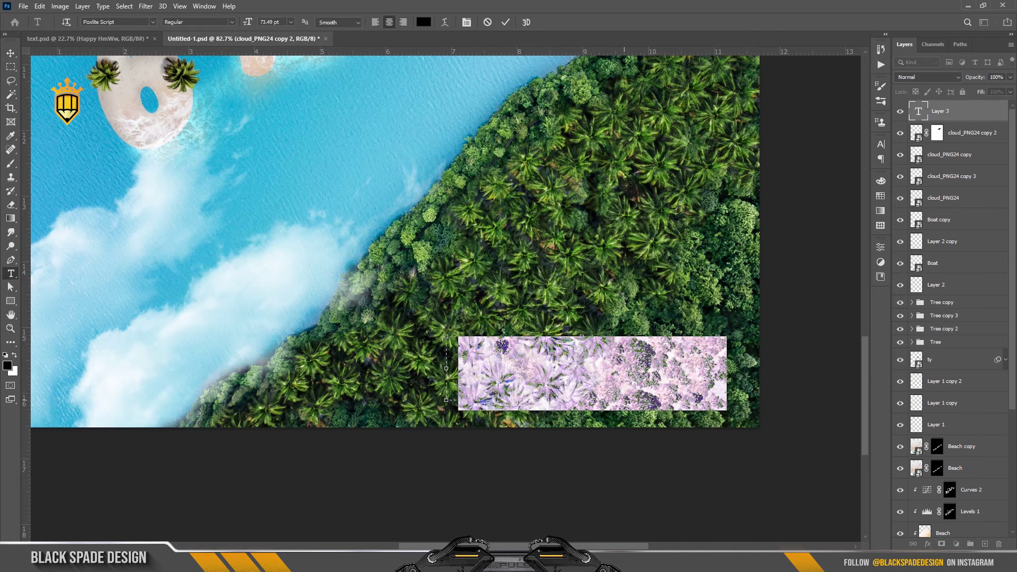
scroll(488, 376, up, 2)
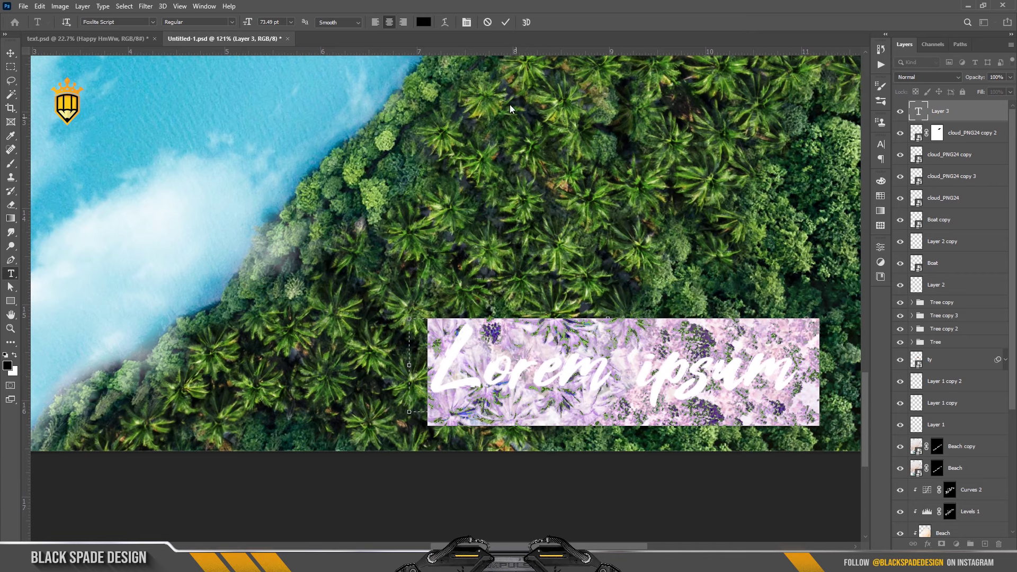
click(466, 23)
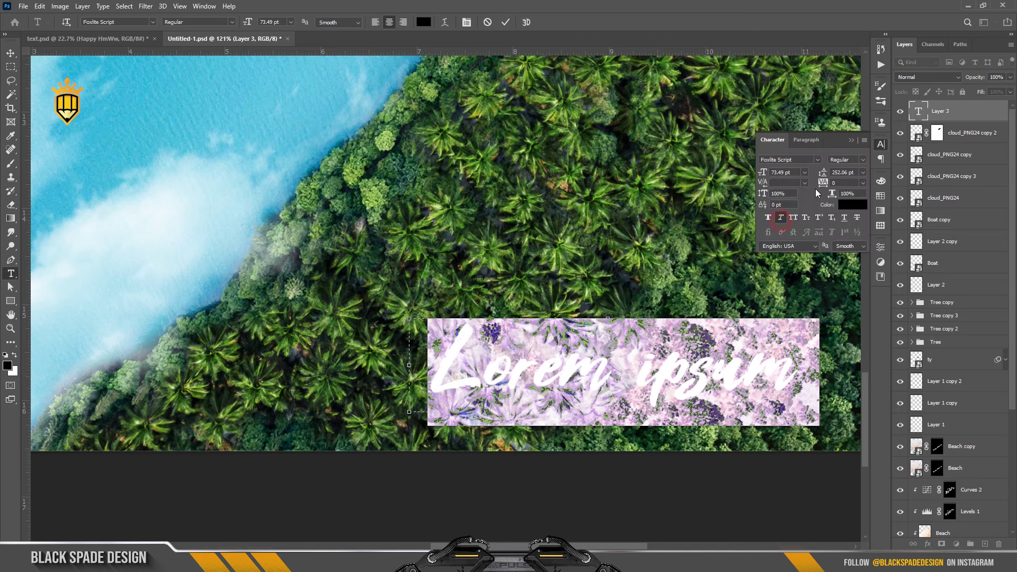
click(818, 159)
key(Down)
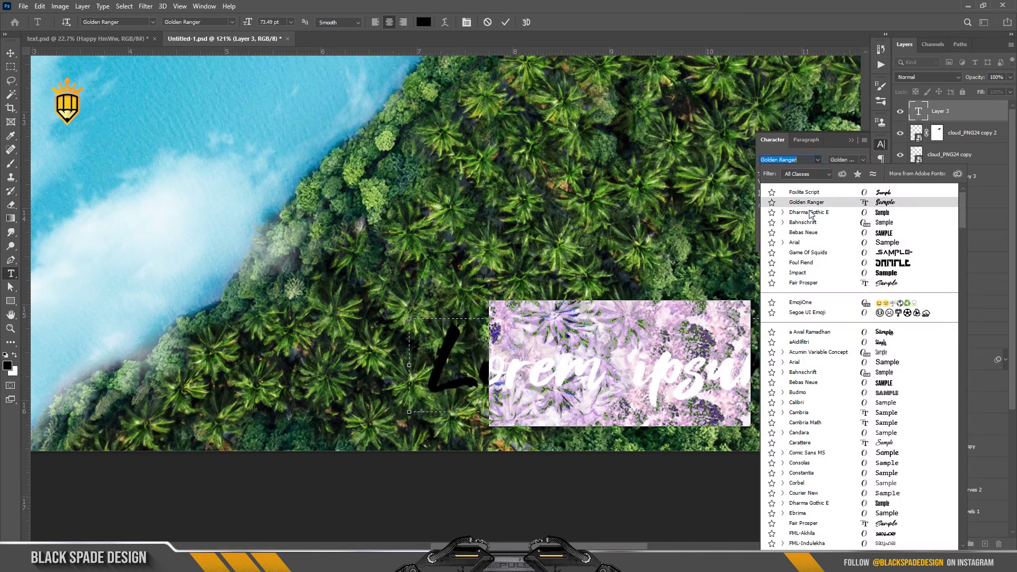
click(810, 212)
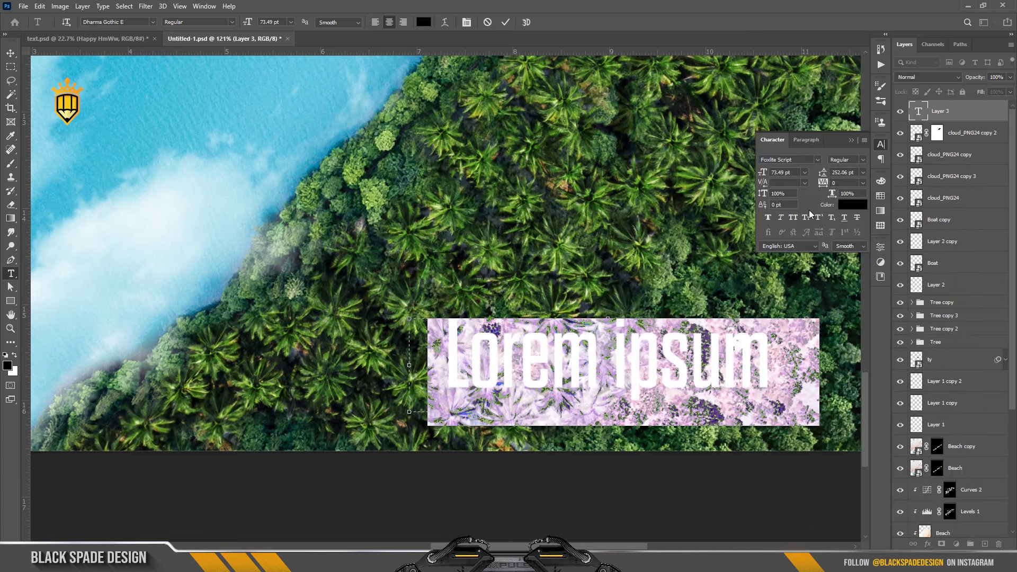
click(816, 159)
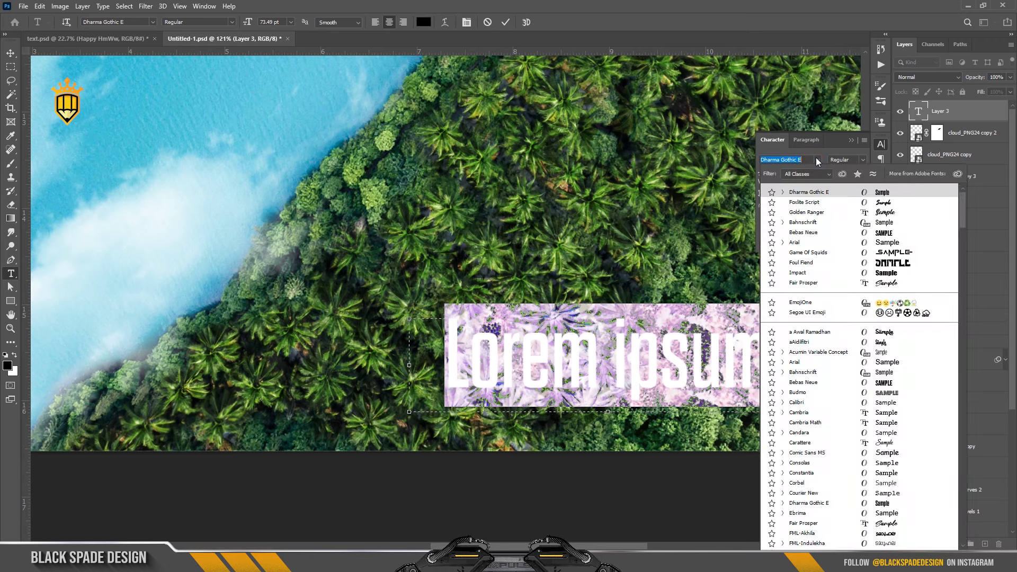
click(802, 222)
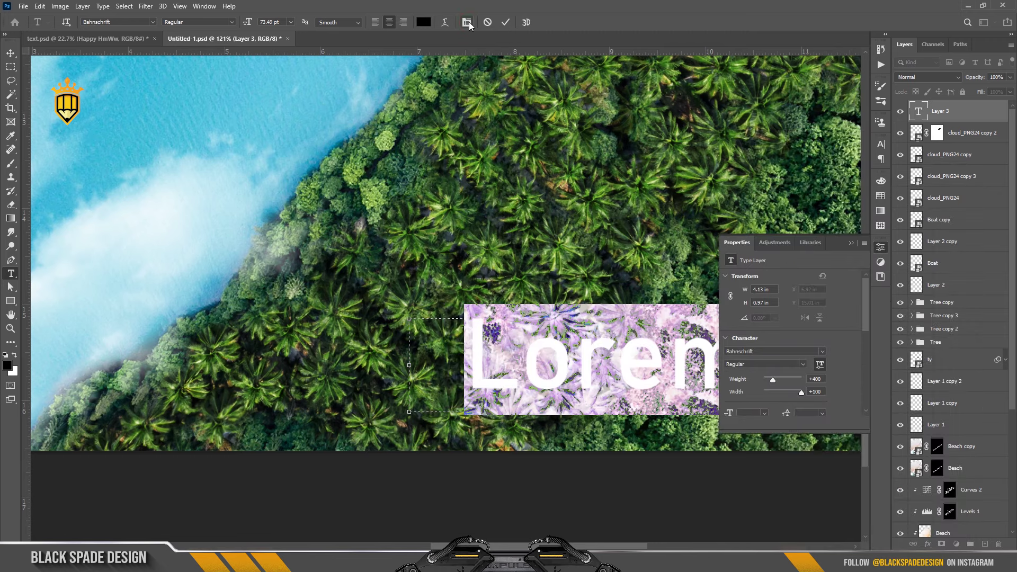
Make the body text 9 pt white with Auto leading and commit it.
click(880, 144)
drag(763, 171, 735, 167)
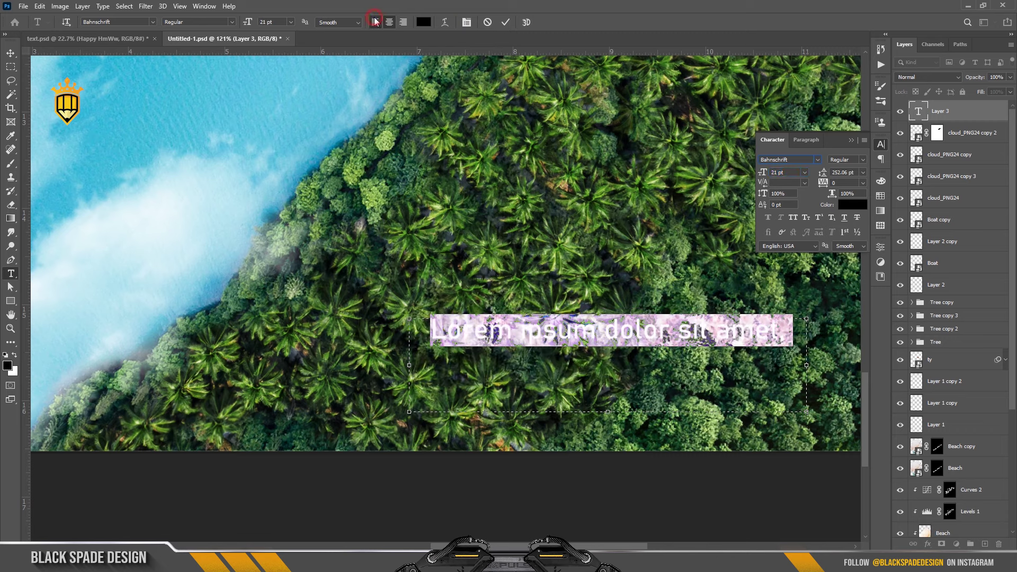
mouse_move(735, 167)
mouse_down()
mouse_move(721, 151)
mouse_move(757, 173)
mouse_up()
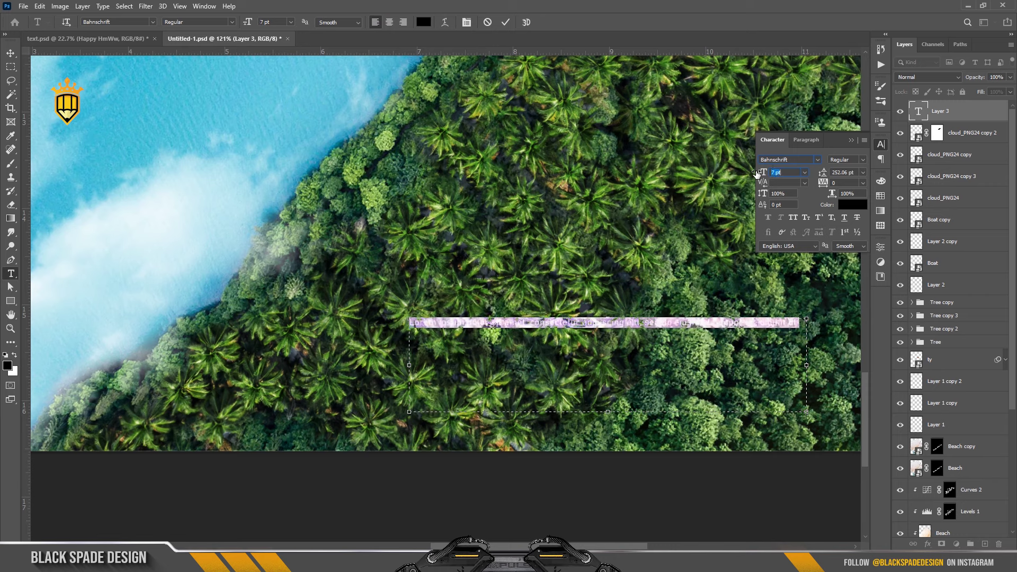
click(862, 173)
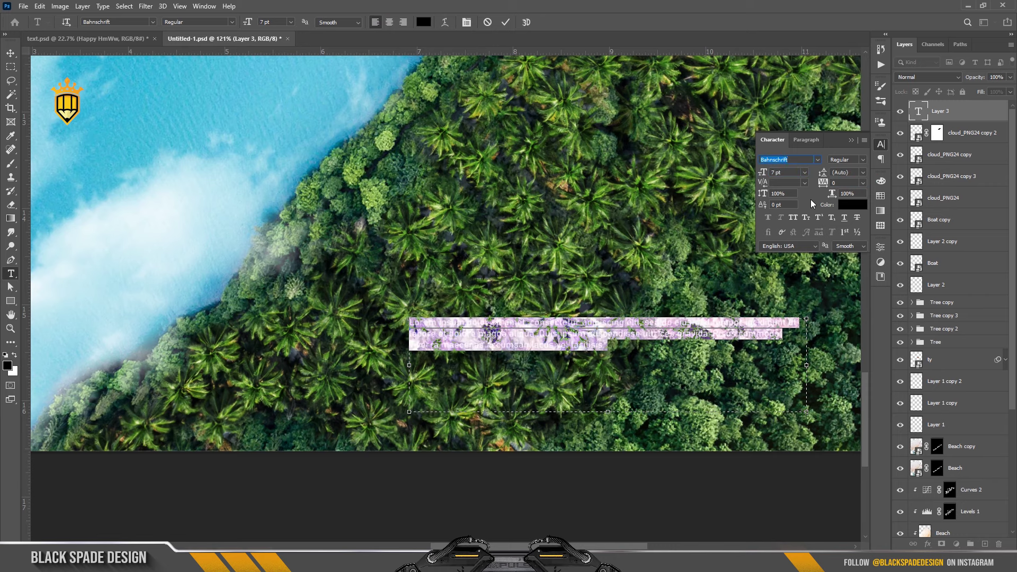
drag(763, 173, 766, 173)
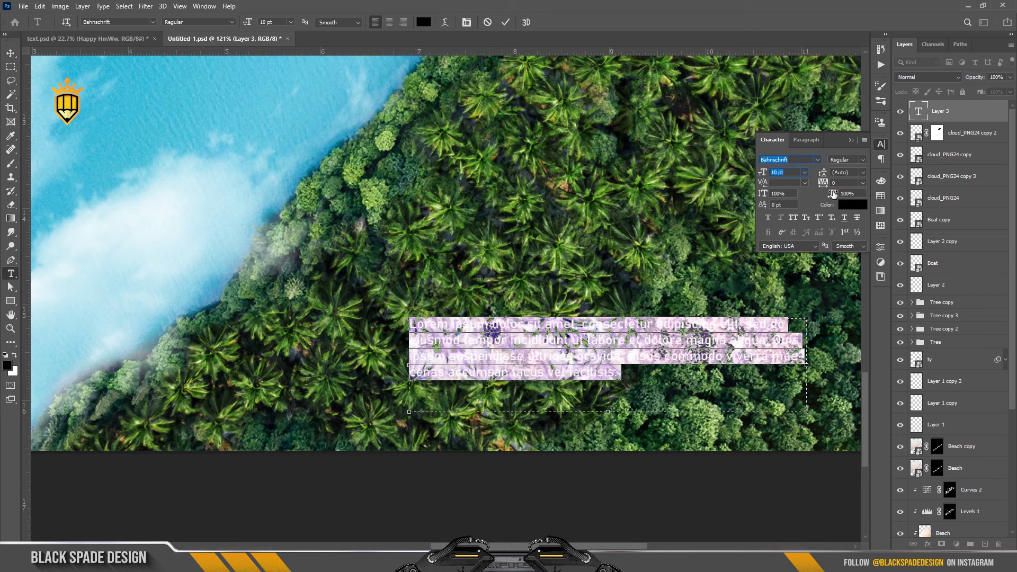
click(852, 204)
click(823, 177)
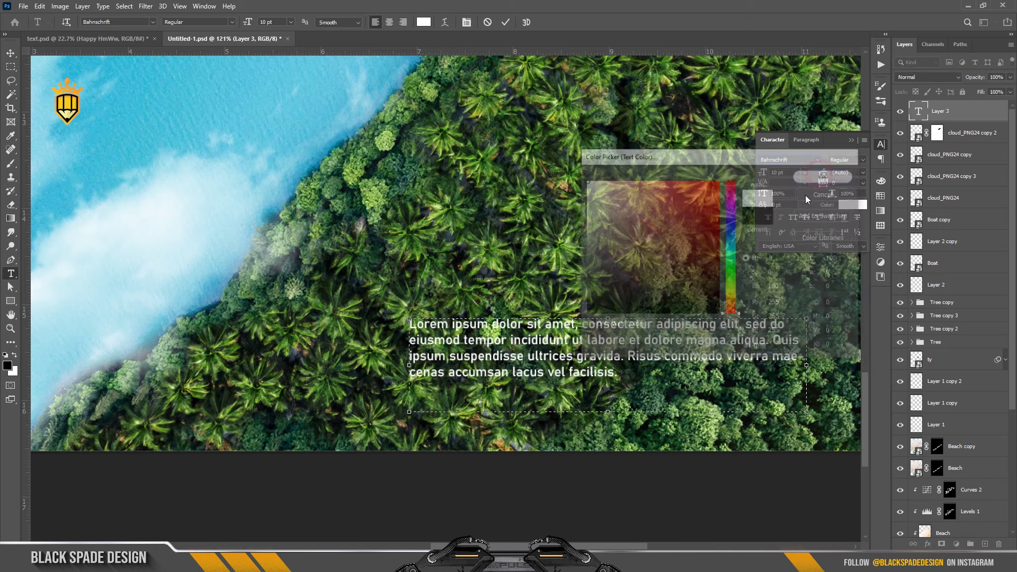
drag(761, 176, 760, 177)
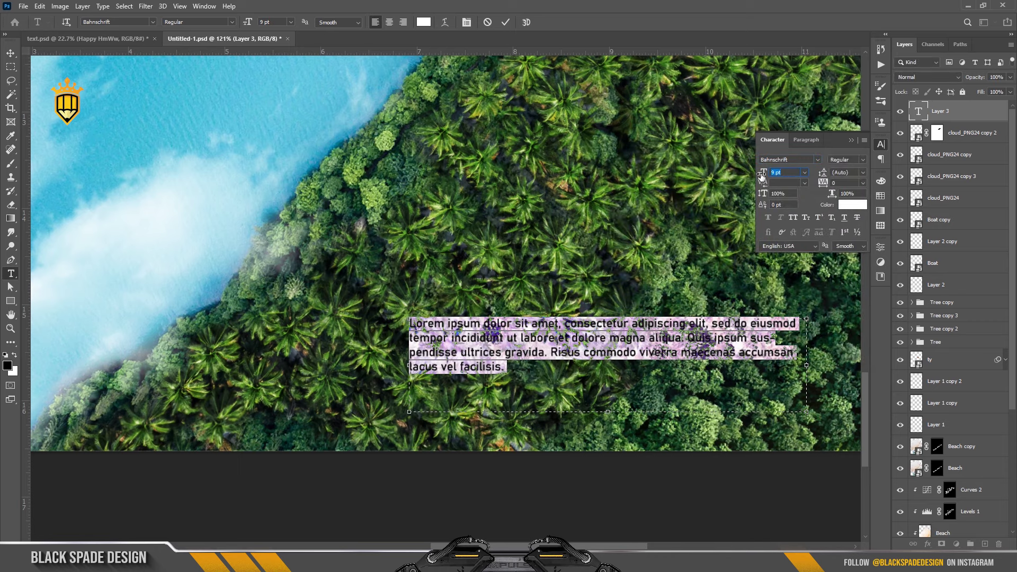
click(506, 22)
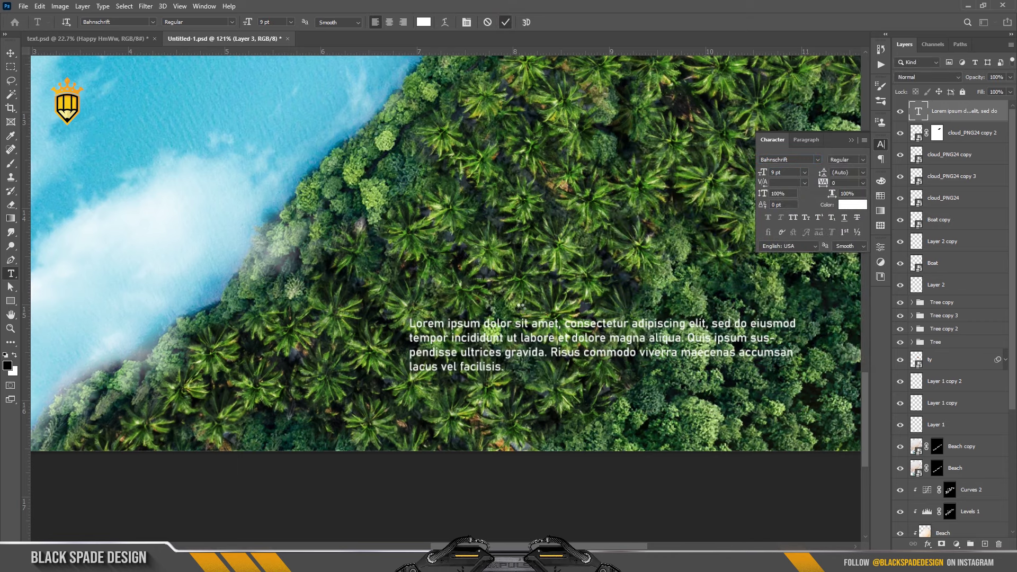
scroll(505, 310, down, 1)
Type the 'Kerala Traditional Festival' heading as new text above the Lorem ipsum paragraph.
key(v)
scroll(505, 323, up, 2)
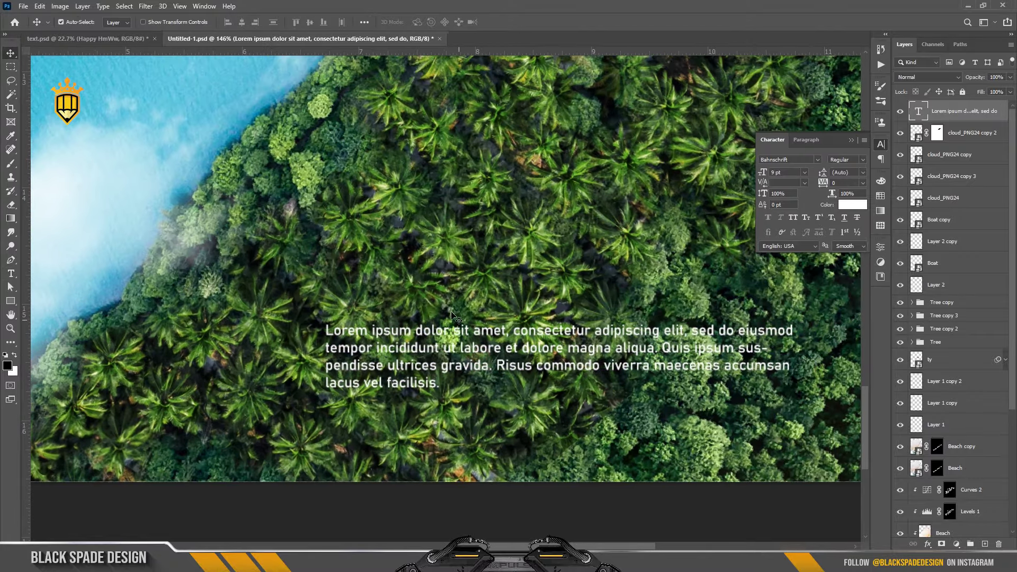
key(t)
click(433, 279)
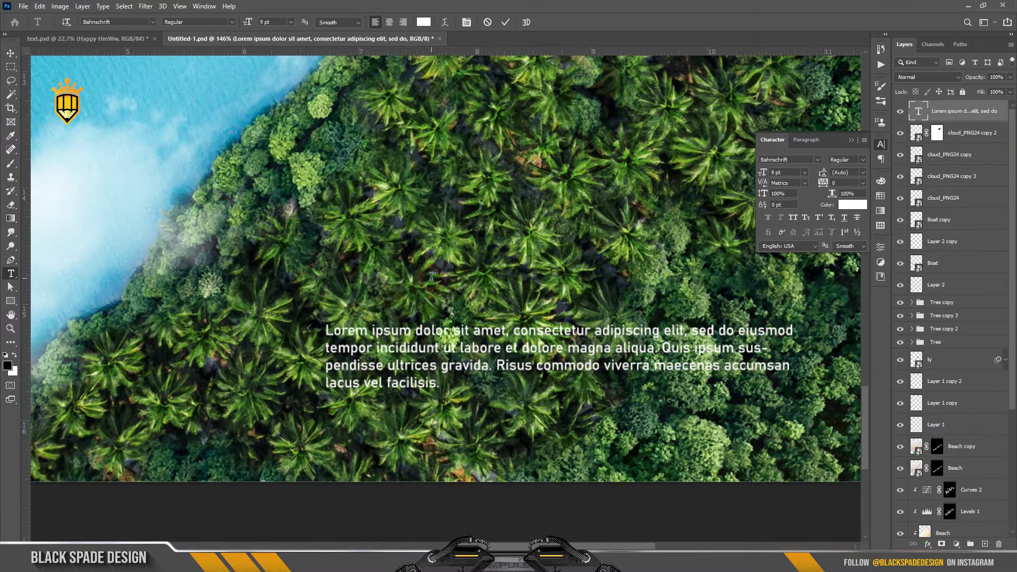
text(Kera)
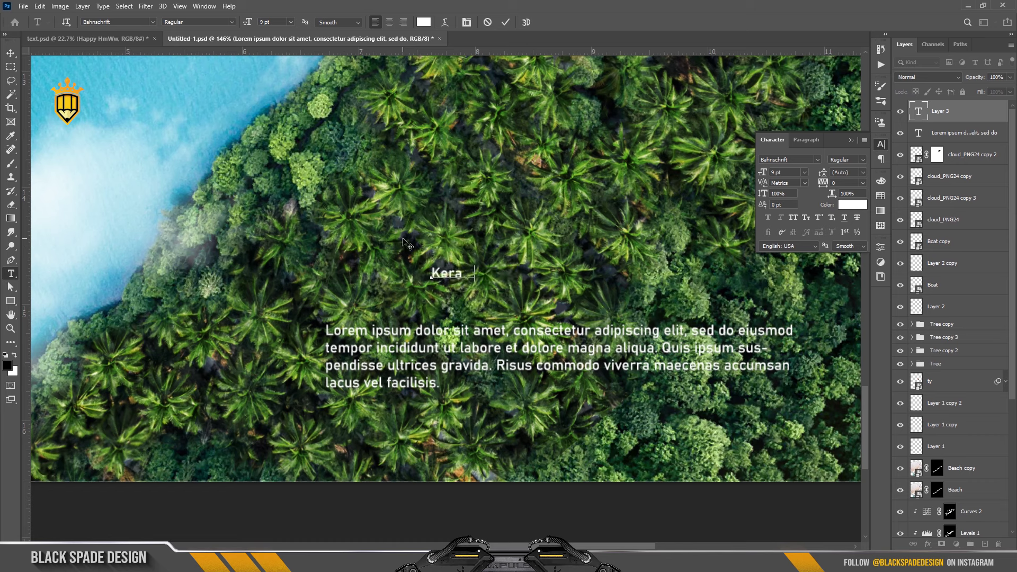
text(la Traditional)
text( Fest)
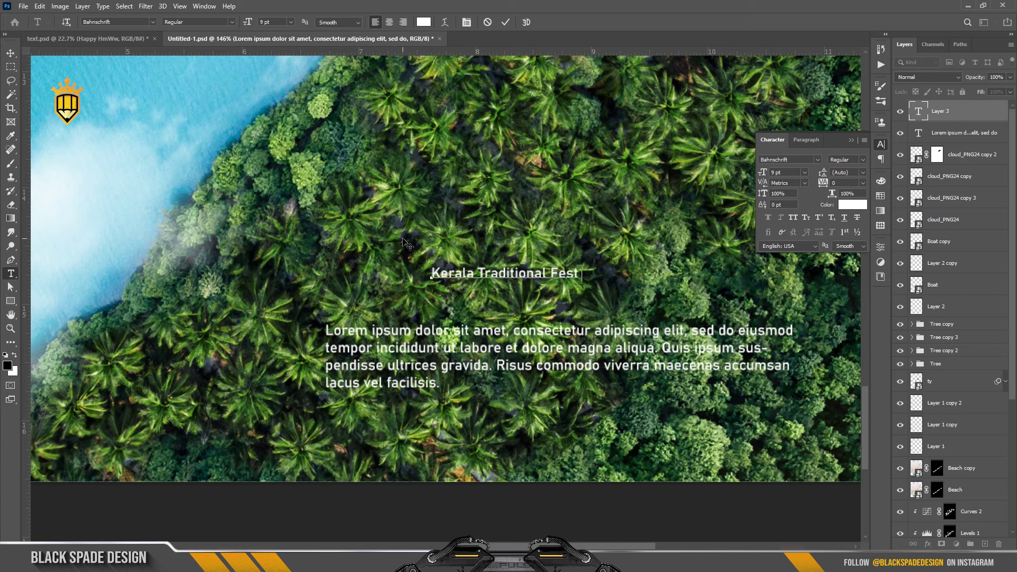
text(ival)
Set the whole heading to 27 pt in the Golden Ranger font and commit it.
key(ctrl+a)
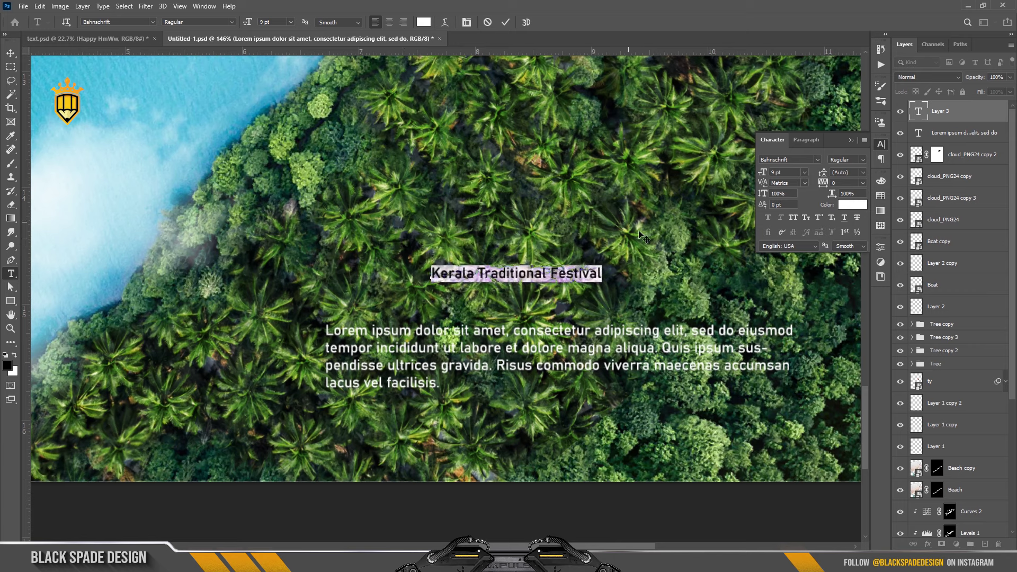
drag(759, 176, 774, 176)
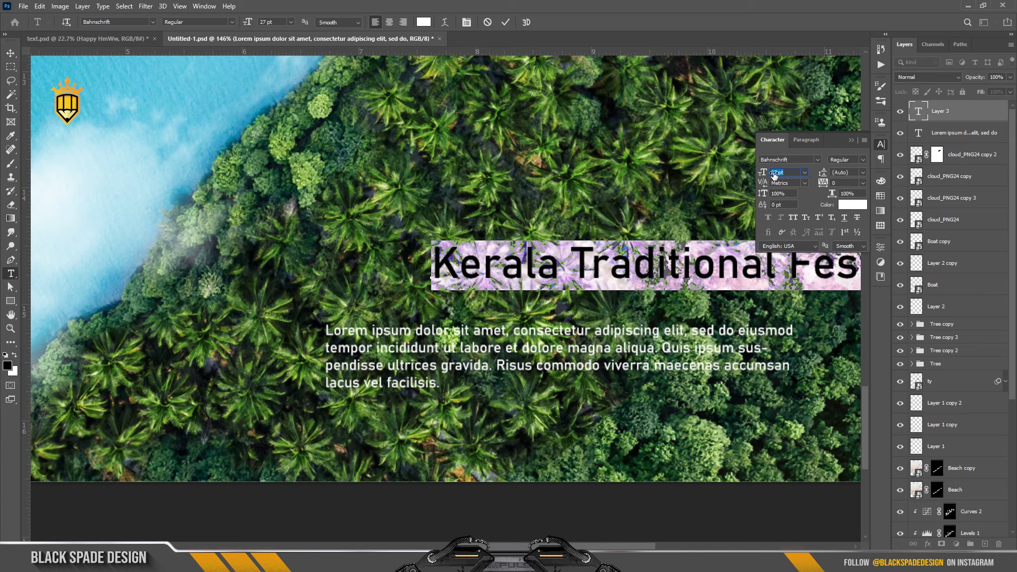
click(818, 162)
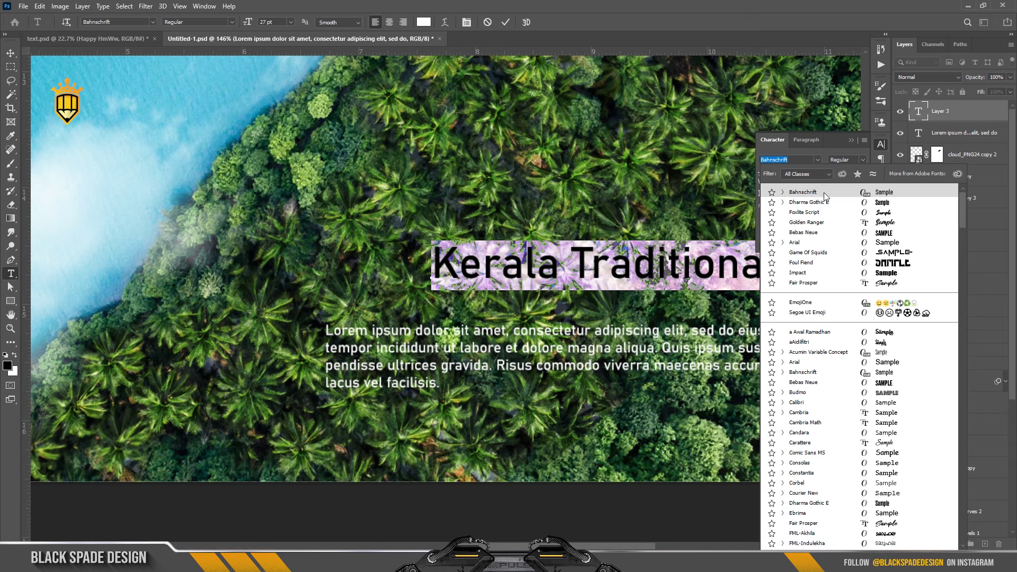
click(809, 222)
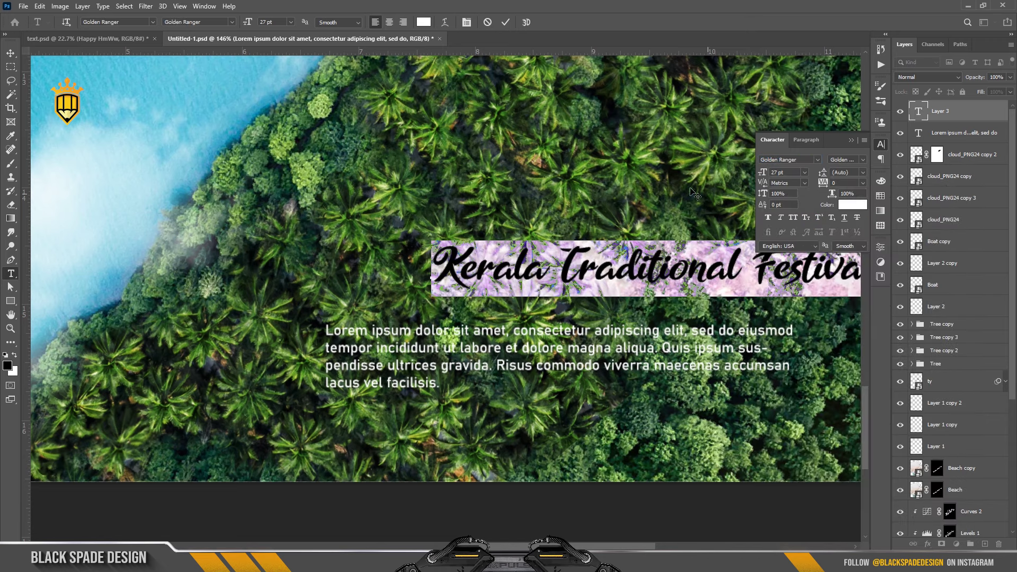
click(505, 23)
Move the heading left so it sits just above the body text.
key(v)
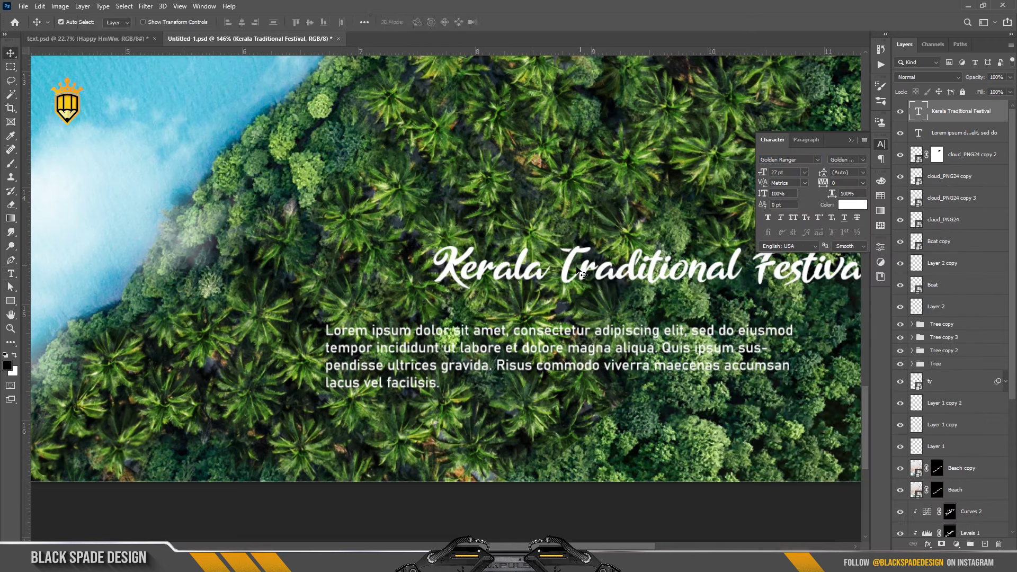
drag(556, 270, 464, 292)
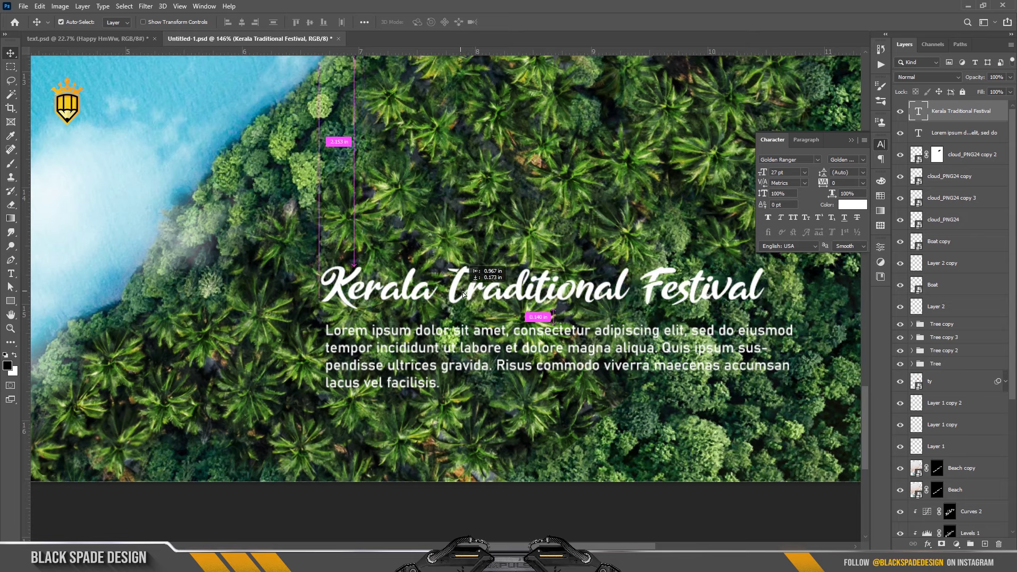
scroll(463, 295, down, 2)
scroll(530, 302, down, 2)
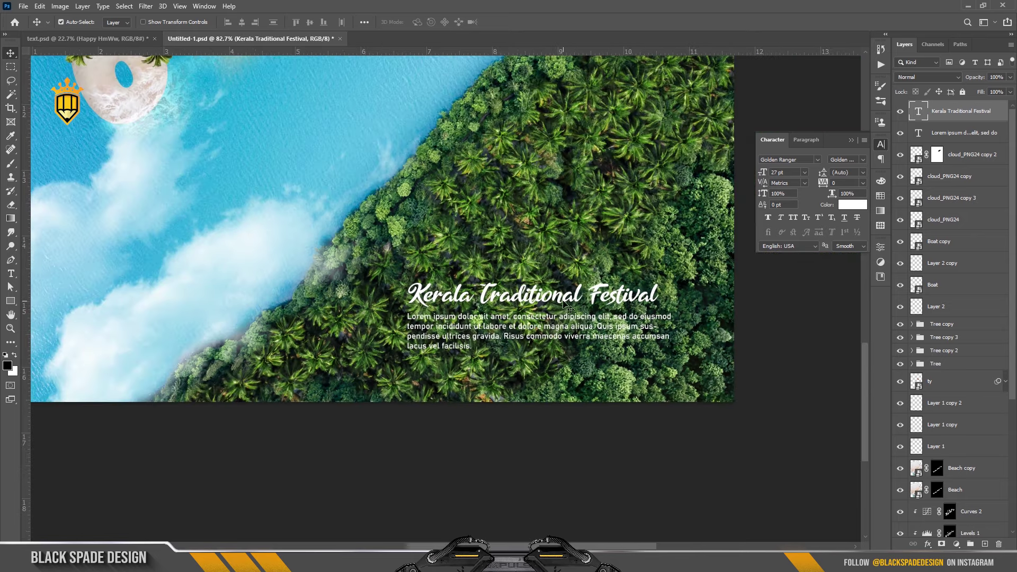
scroll(604, 347, up, 2)
scroll(603, 347, up, 1)
Widen the Lorem ipsum paragraph box so its lines run longer.
key(t)
click(604, 344)
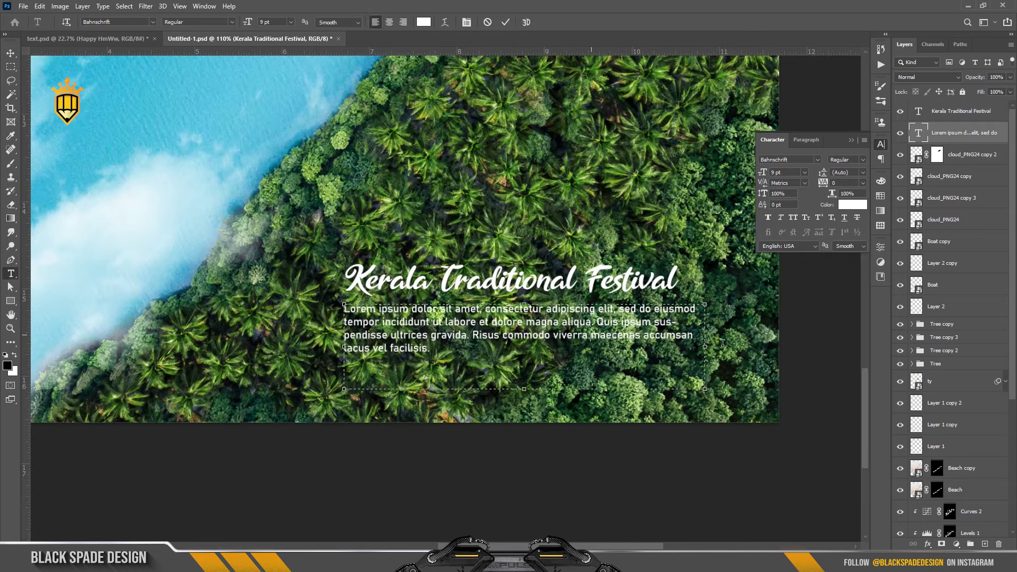
drag(708, 346, 721, 348)
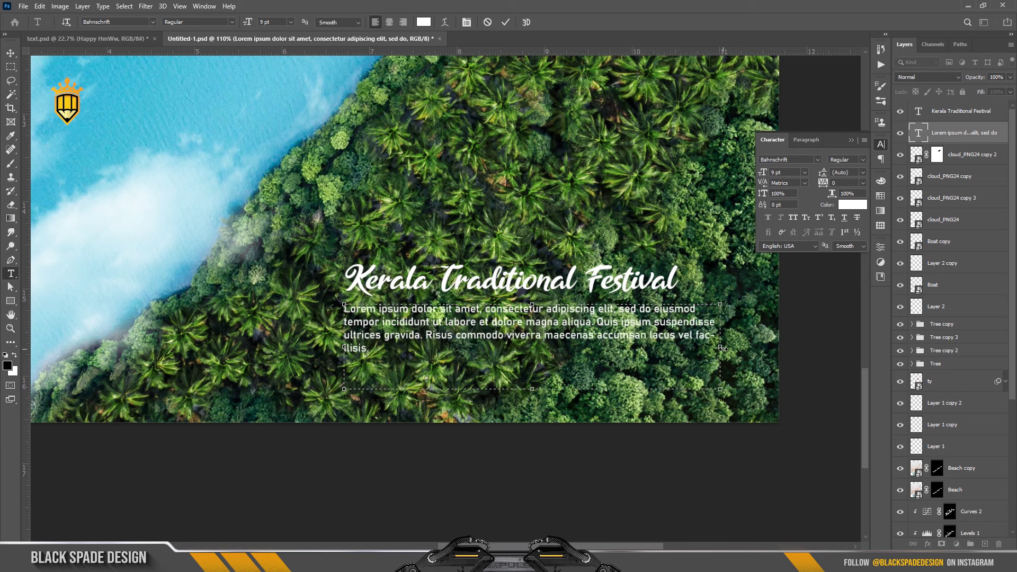
click(506, 23)
Scale the Kerala Traditional Festival heading down to about 94%.
key(v)
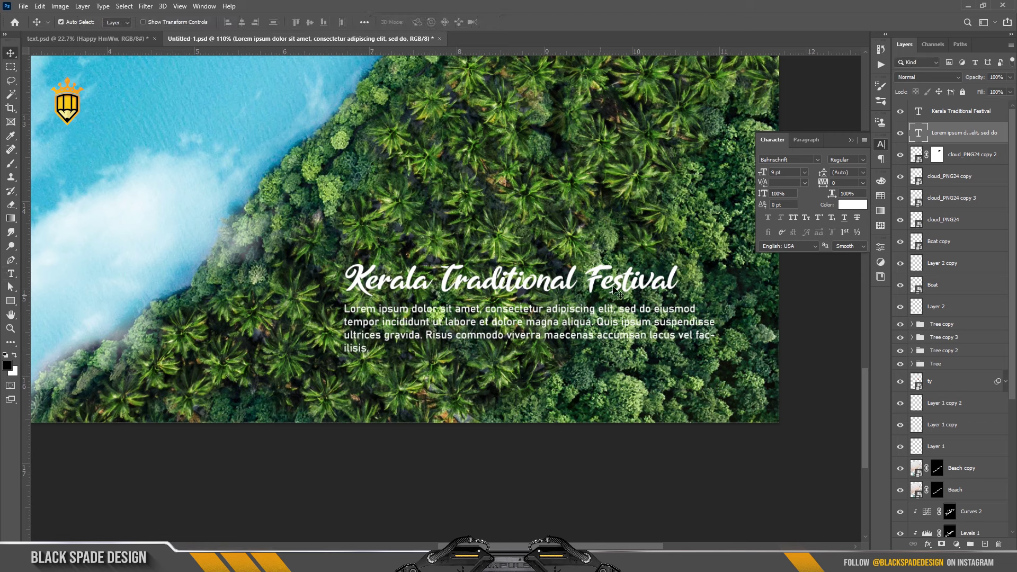
click(561, 285)
key(ctrl+t)
drag(679, 300, 656, 298)
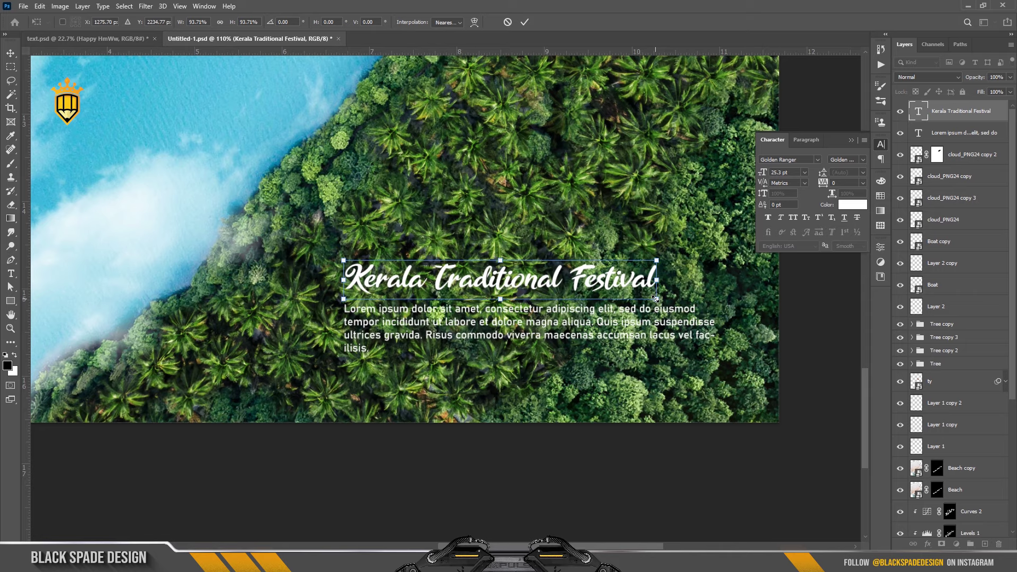
key(Return)
scroll(461, 238, down, 3)
scroll(460, 238, down, 2)
Give the cloud_PNG24 copy layer an Overlay drop shadow with lower opacity and a farther, softer offset.
scroll(478, 277, up, 2)
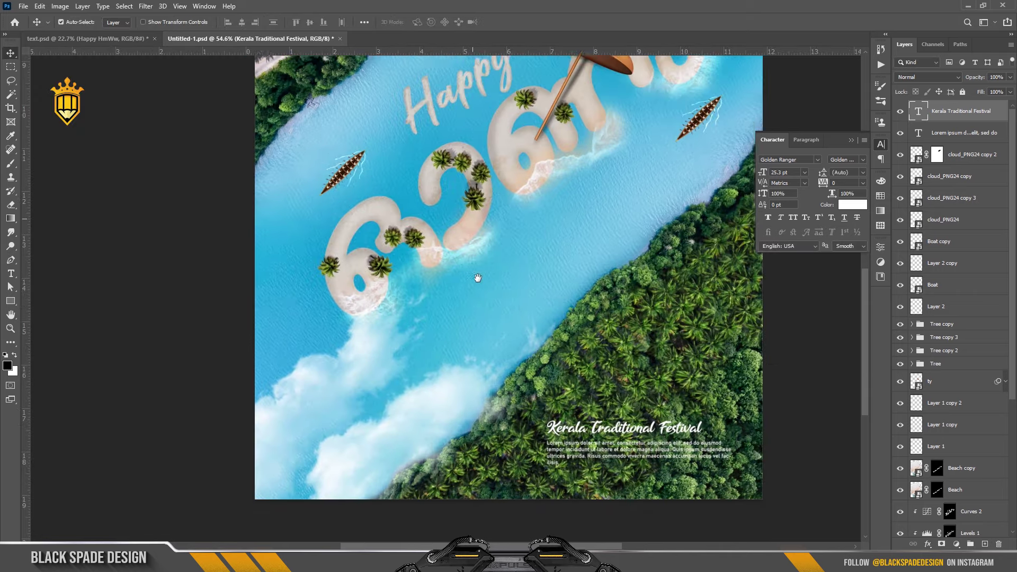
drag(478, 278, 467, 359)
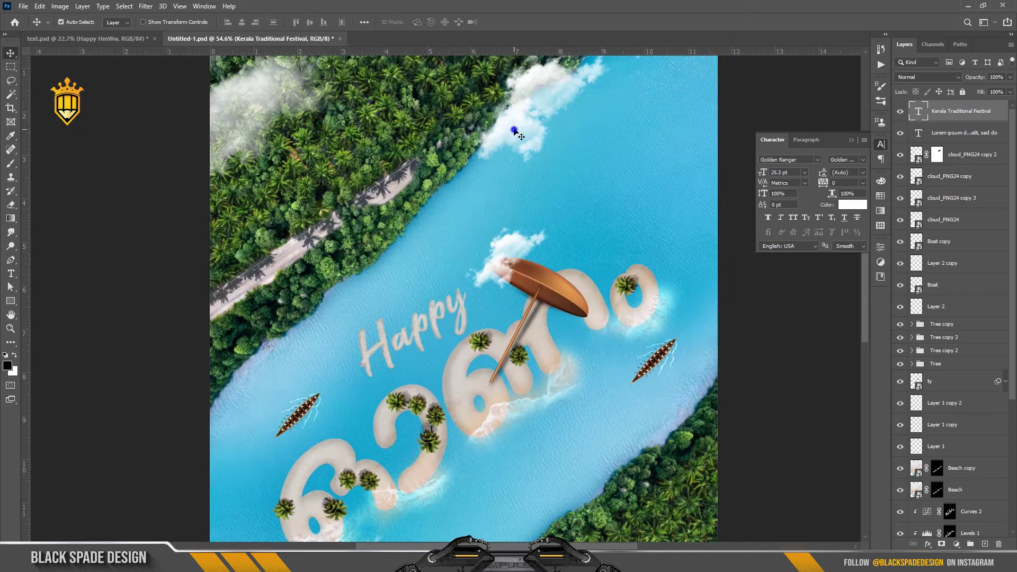
click(515, 133)
scroll(515, 133, up, 3)
drag(524, 122, 510, 176)
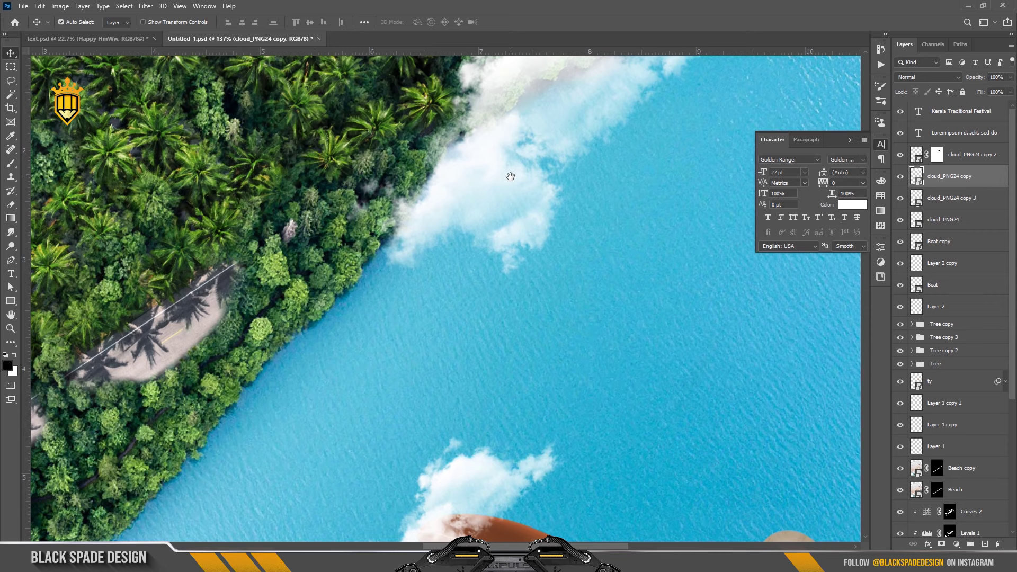
click(928, 544)
click(760, 291)
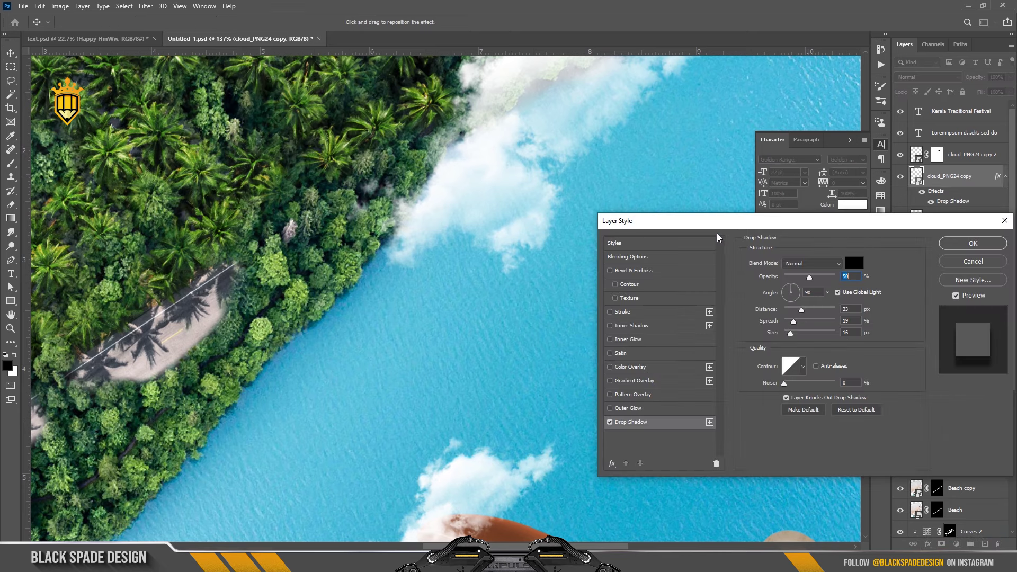
click(815, 264)
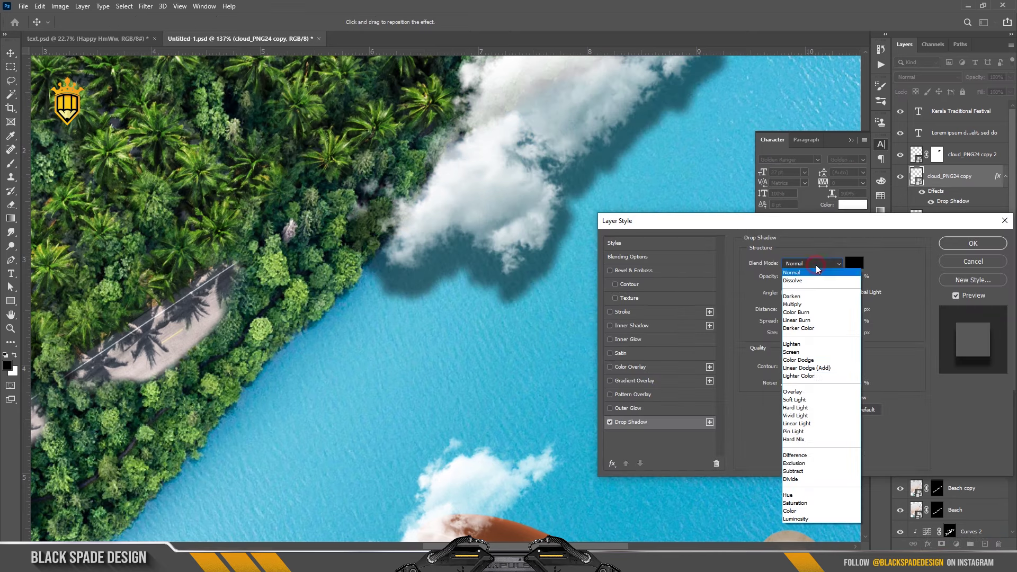
click(801, 393)
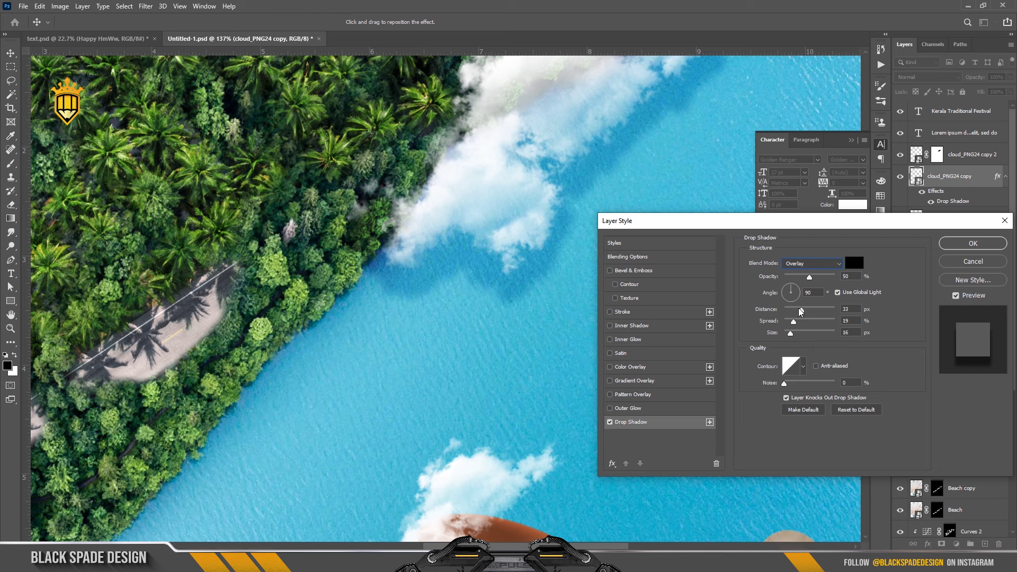
drag(806, 278, 802, 277)
drag(790, 333, 815, 313)
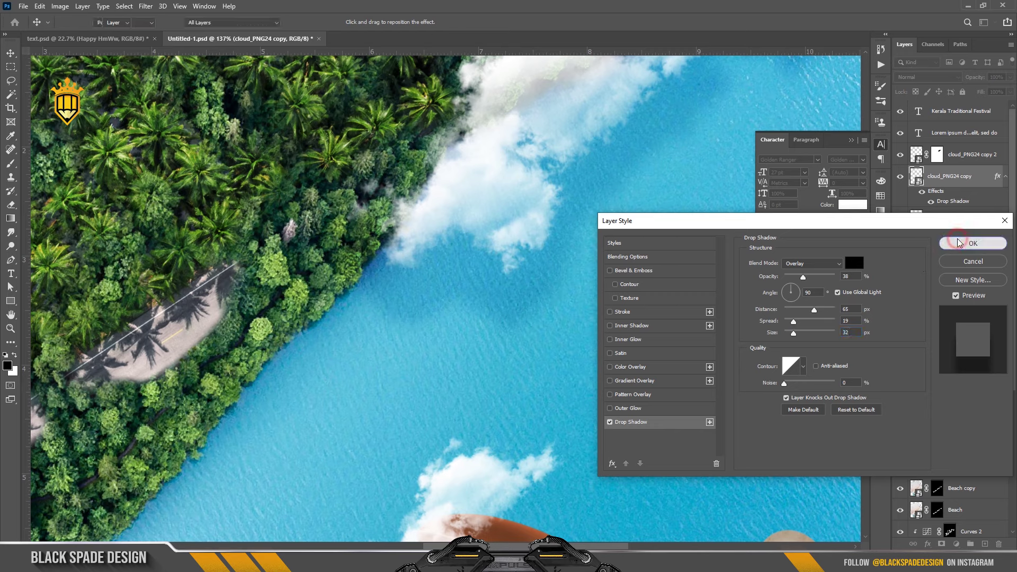
click(973, 243)
Reposition that cloud's shadow on the water and make it larger and softer.
scroll(554, 240, down, 5)
scroll(534, 286, down, 2)
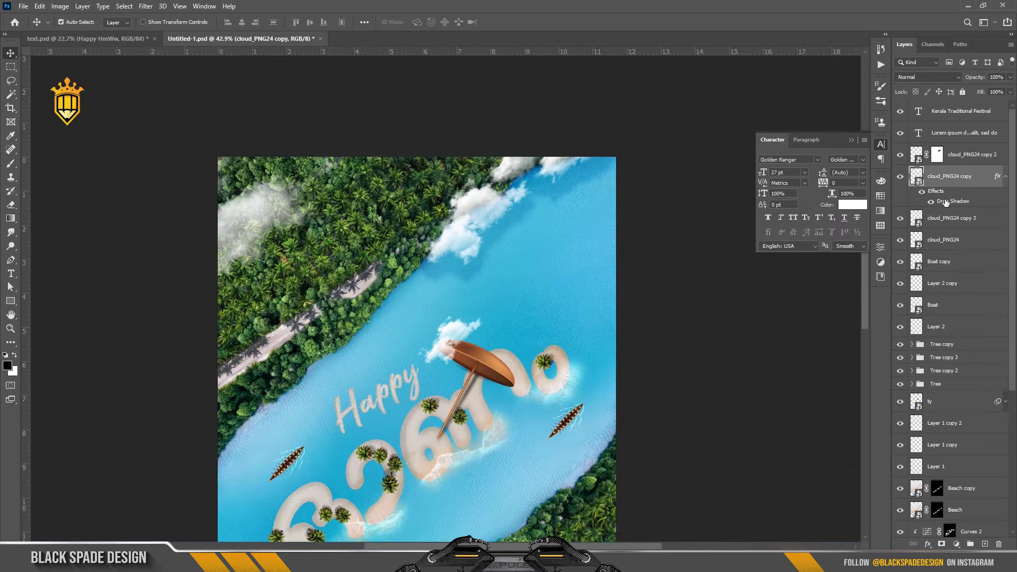
double_click(914, 203)
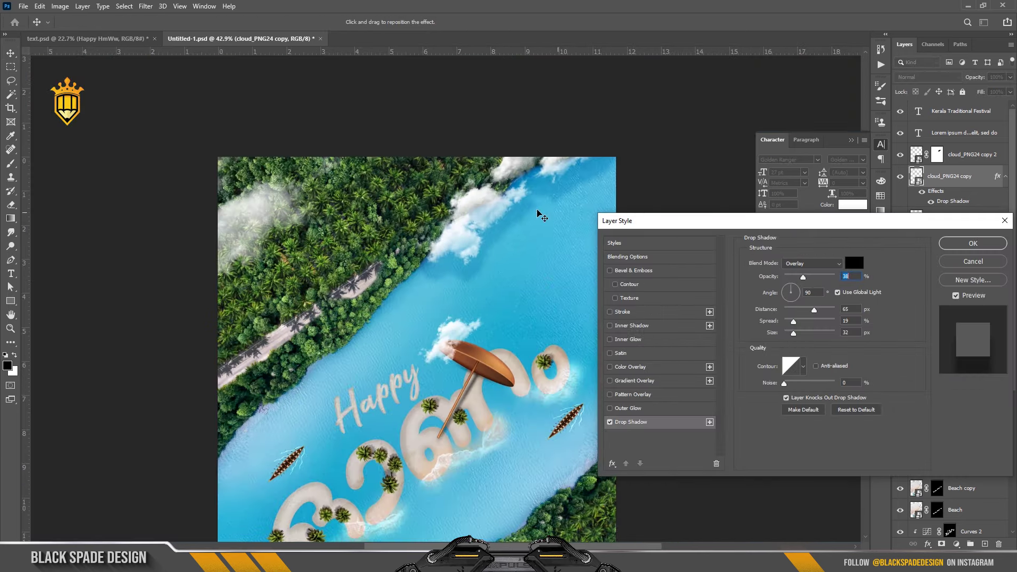
drag(537, 212, 527, 213)
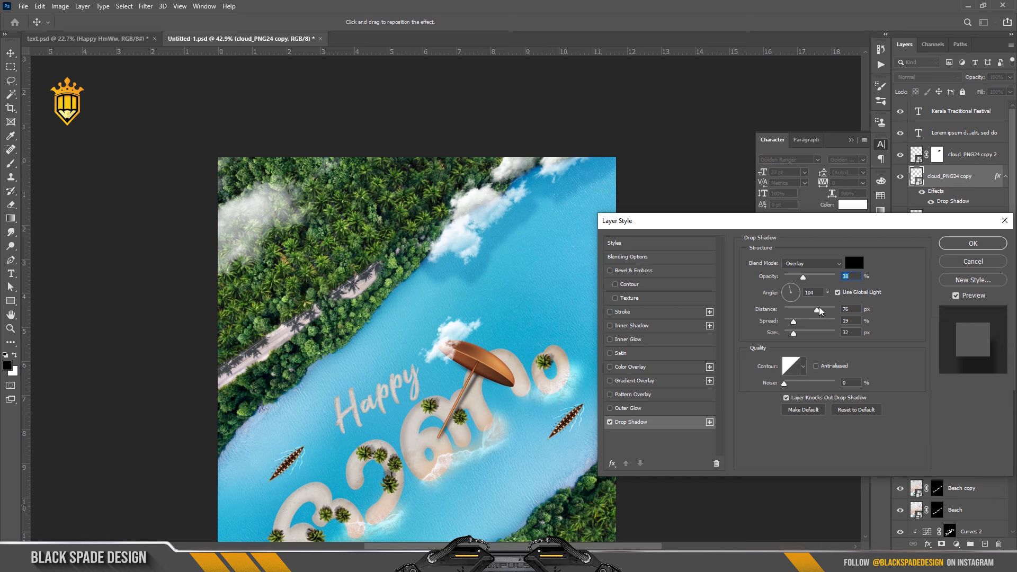
click(803, 333)
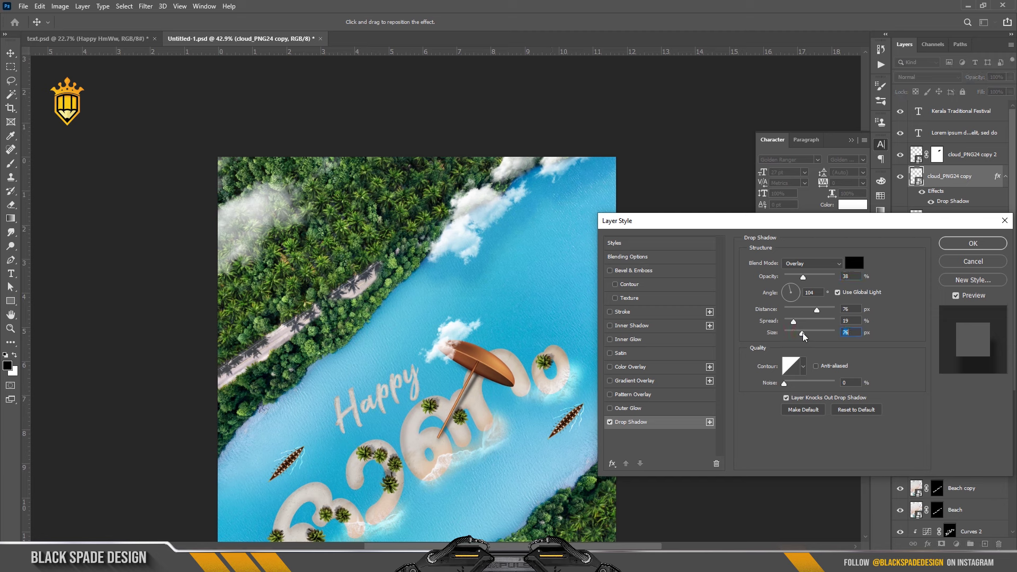
click(973, 243)
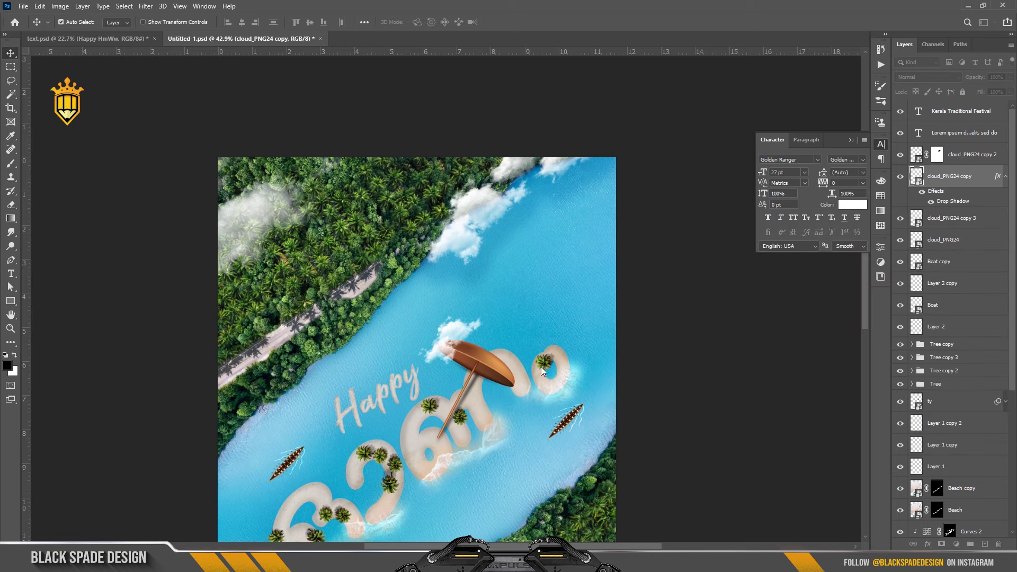
Add a matching drop shadow to the small cloud above the umbrella.
scroll(462, 254, up, 1)
scroll(461, 254, up, 1)
click(462, 254)
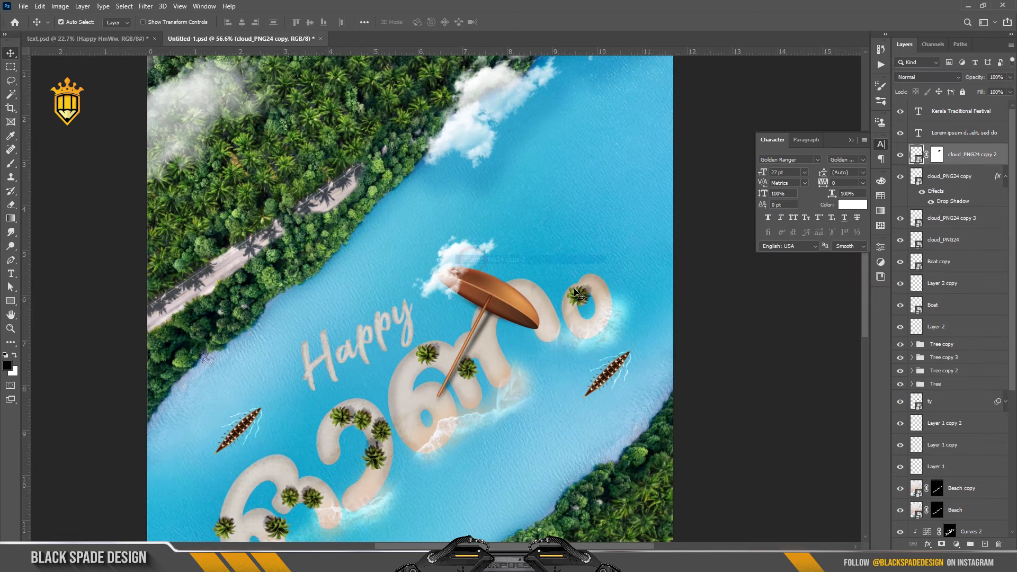
scroll(503, 290, down, 2)
click(924, 544)
click(948, 542)
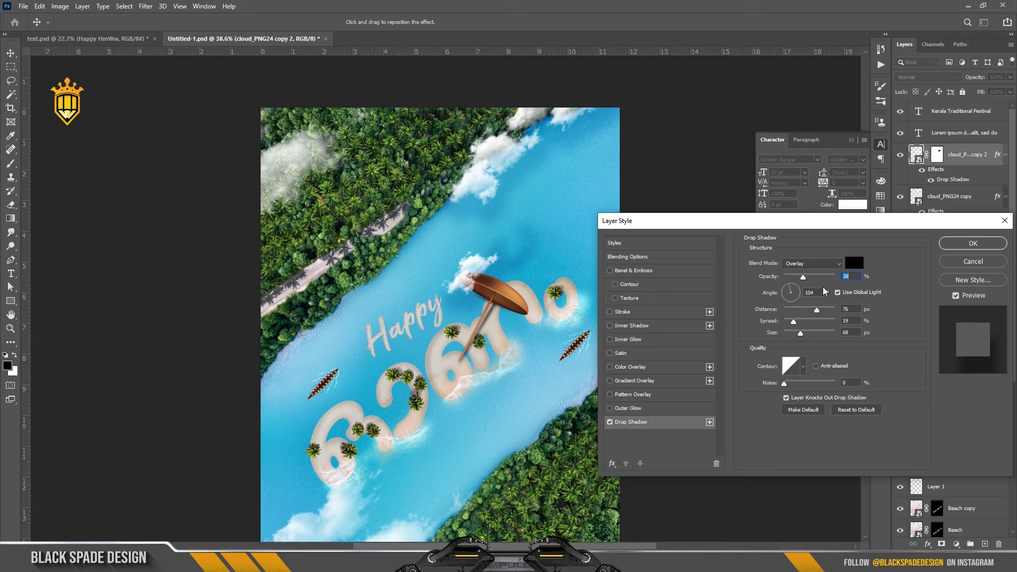
click(959, 247)
Mask out the right wisps of the cloud above the umbrella, restoring part of its upper-right edge.
click(936, 154)
scroll(516, 249, up, 1)
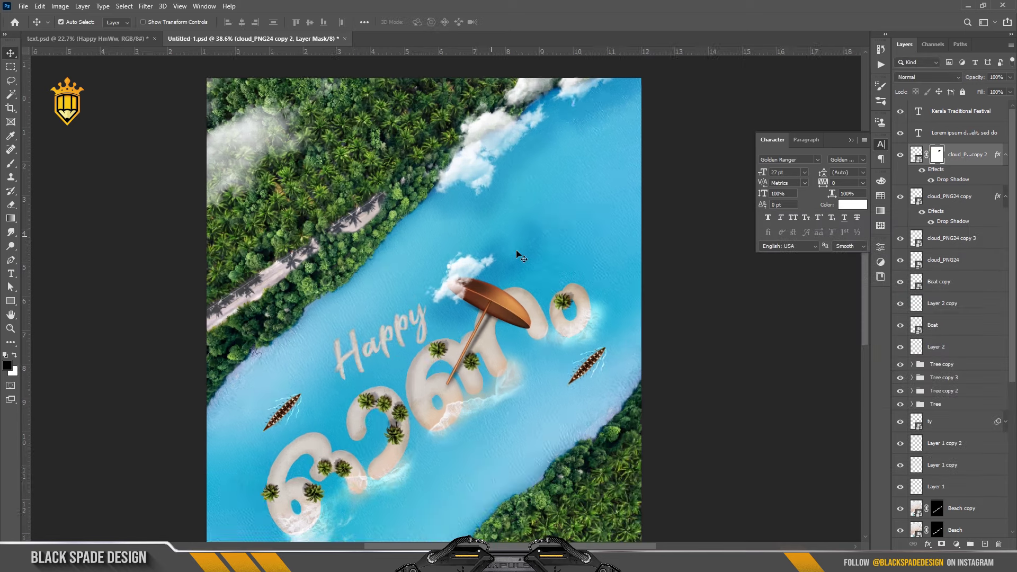
scroll(516, 248, up, 2)
key(b)
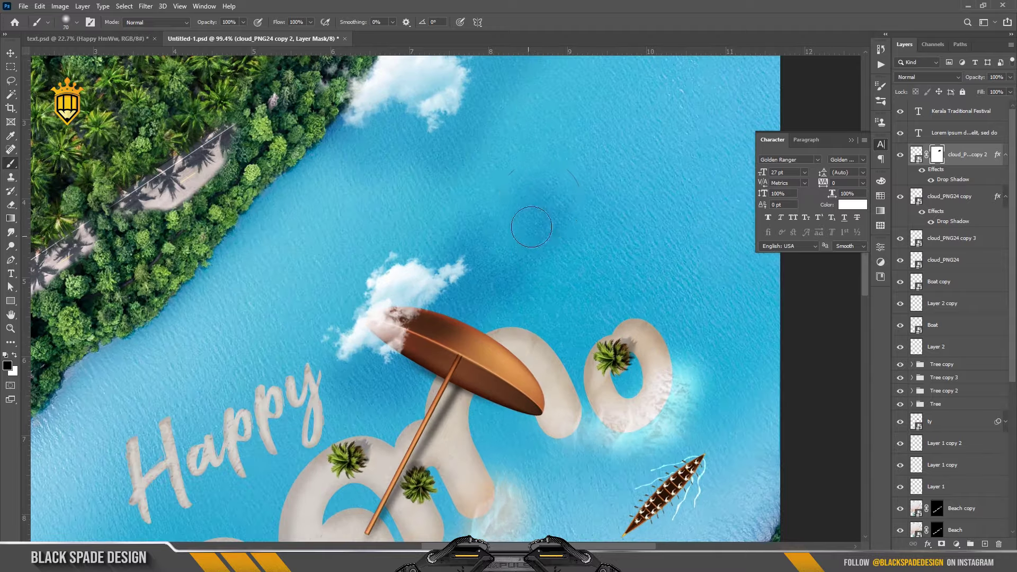
scroll(516, 247, up, 1)
drag(498, 252, 447, 243)
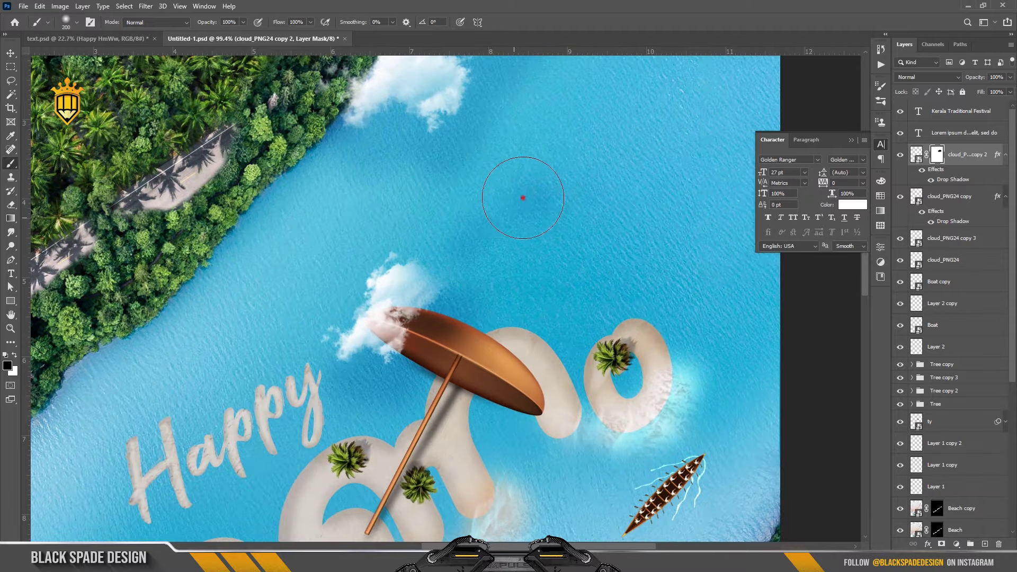
key(x)
scroll(438, 279, down, 2)
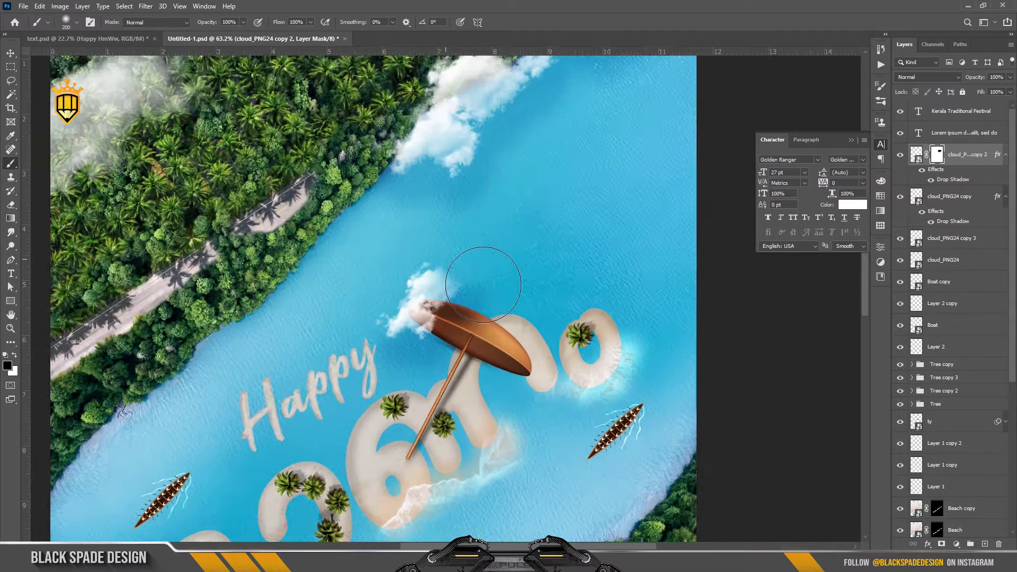
scroll(439, 280, up, 3)
key(bracketleft)
key(bracketleft)
key(bracketleft)
drag(397, 281, 402, 300)
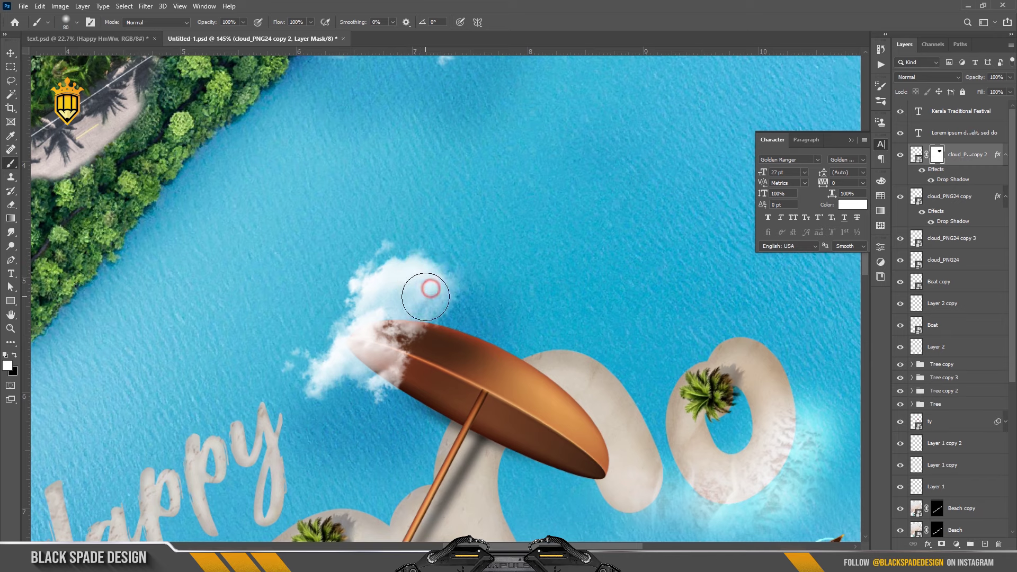
Add a drop shadow to the cloud_PNG24 copy 3 layer.
key(ctrl+0)
key(v)
right_click(227, 191)
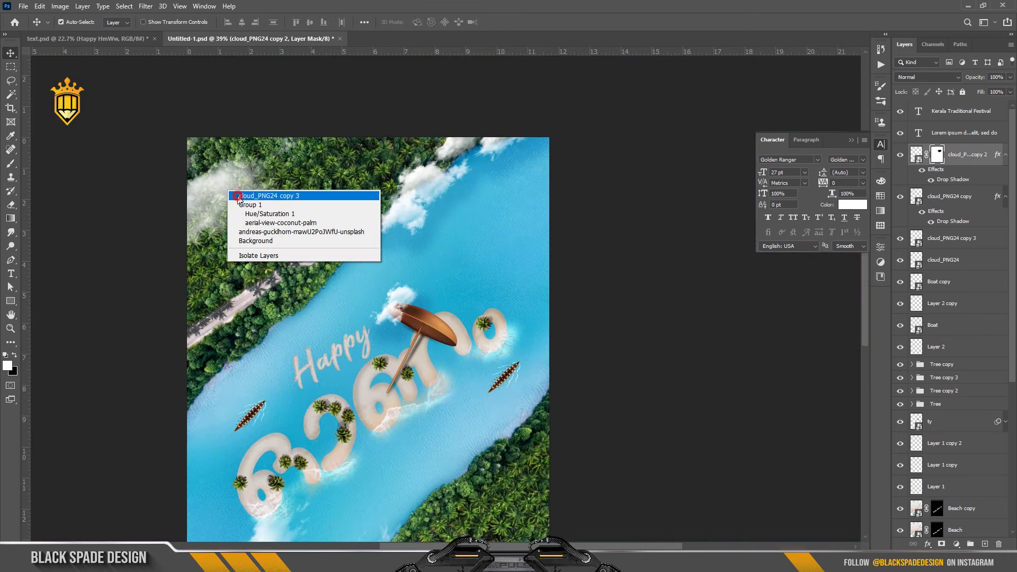
click(235, 200)
click(927, 544)
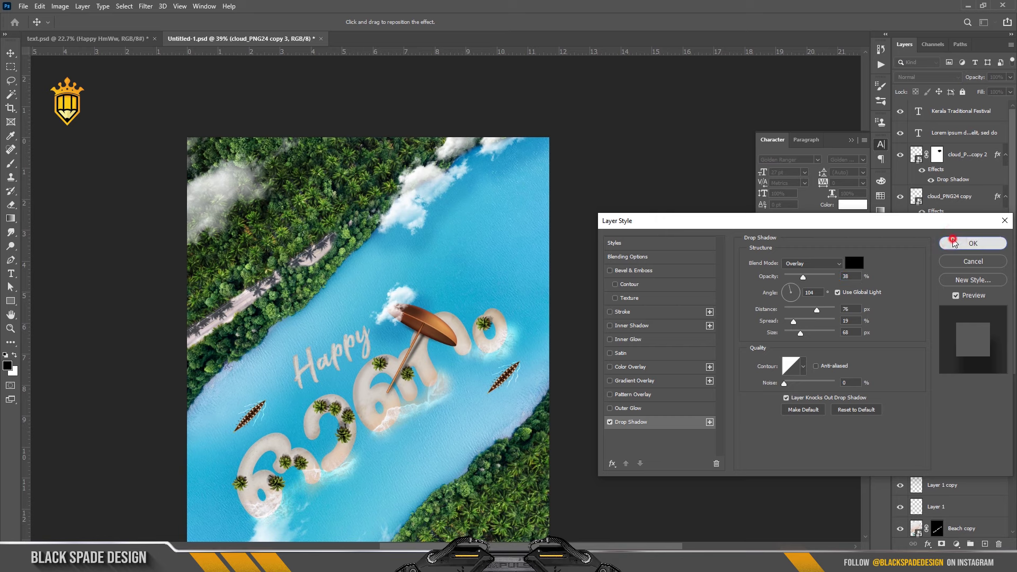
click(973, 243)
Add a drop shadow to the bottom cloud_PNG24 layer.
key(ctrl+0)
click(313, 408)
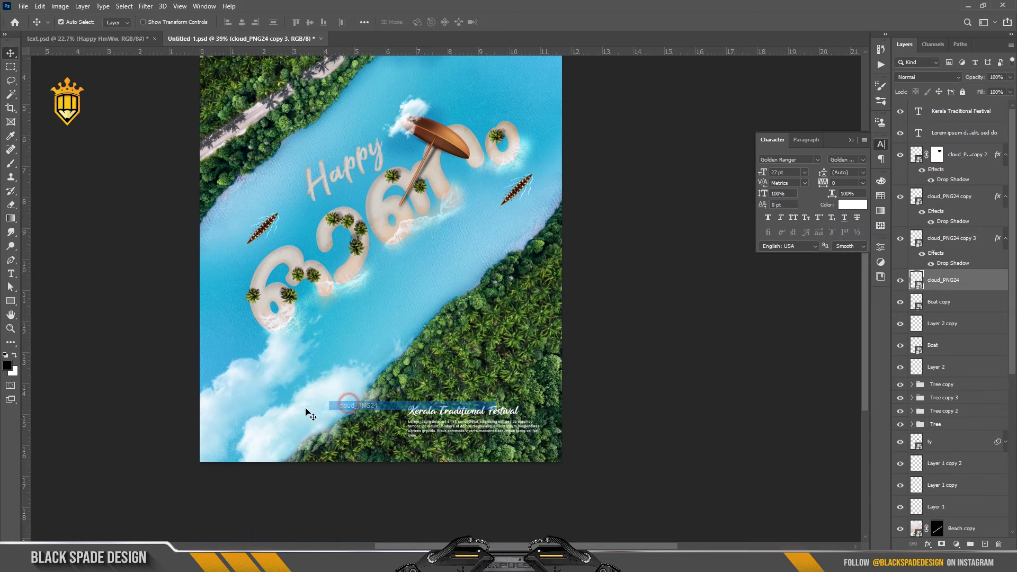
scroll(313, 409, up, 2)
click(928, 544)
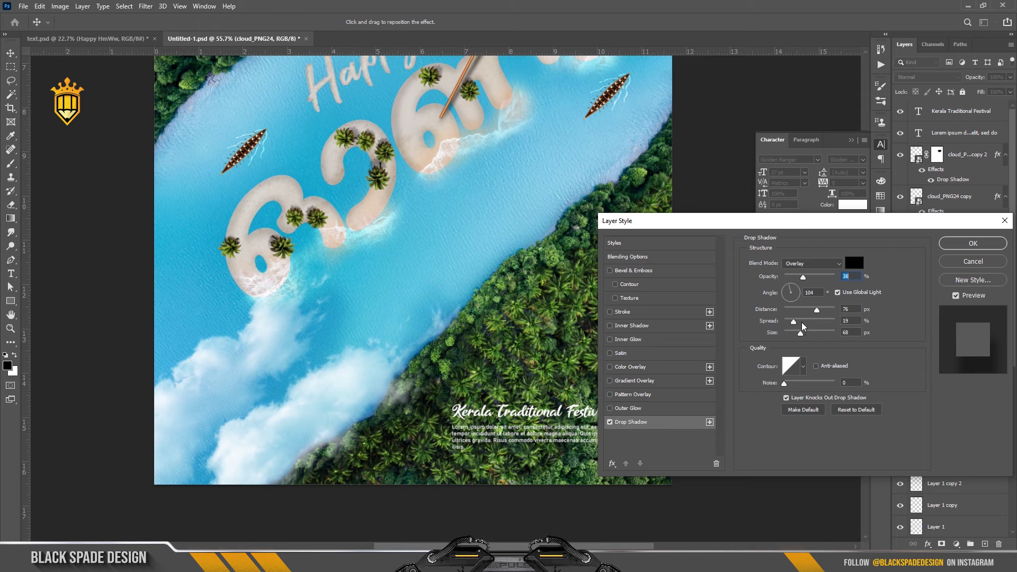
click(967, 246)
scroll(512, 431, down, 4)
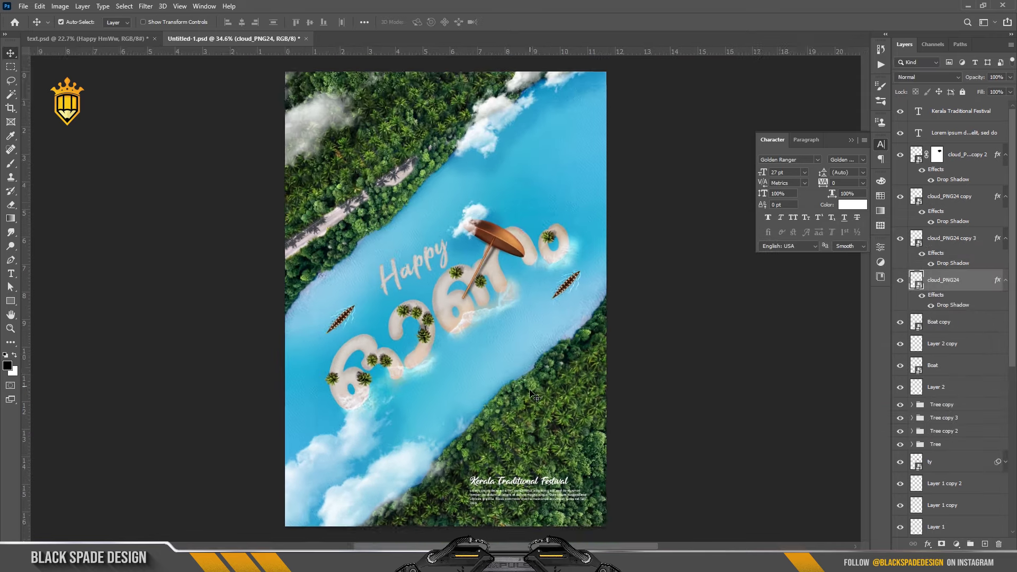
scroll(512, 430, up, 4)
scroll(512, 430, down, 3)
scroll(553, 391, up, 3)
Give the Lorem ipsum body text a close, more opaque, softened drop shadow.
scroll(554, 391, up, 2)
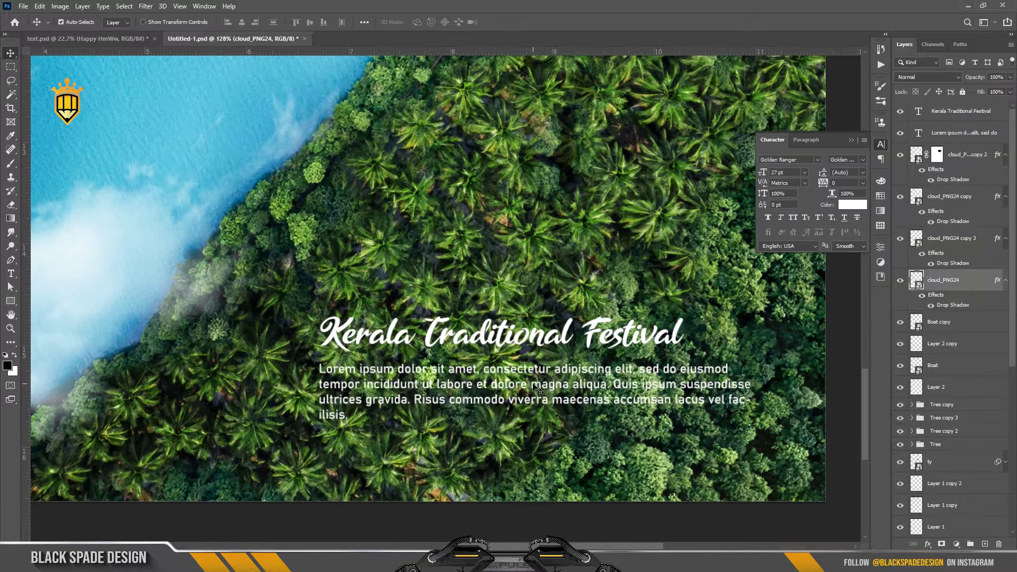
click(554, 391)
click(927, 544)
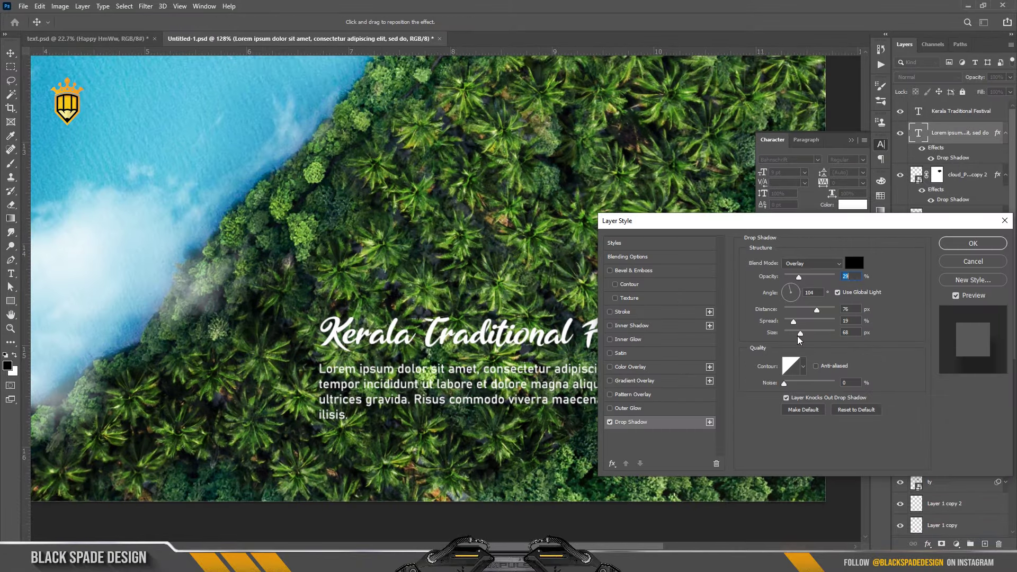
drag(796, 335, 794, 334)
click(804, 311)
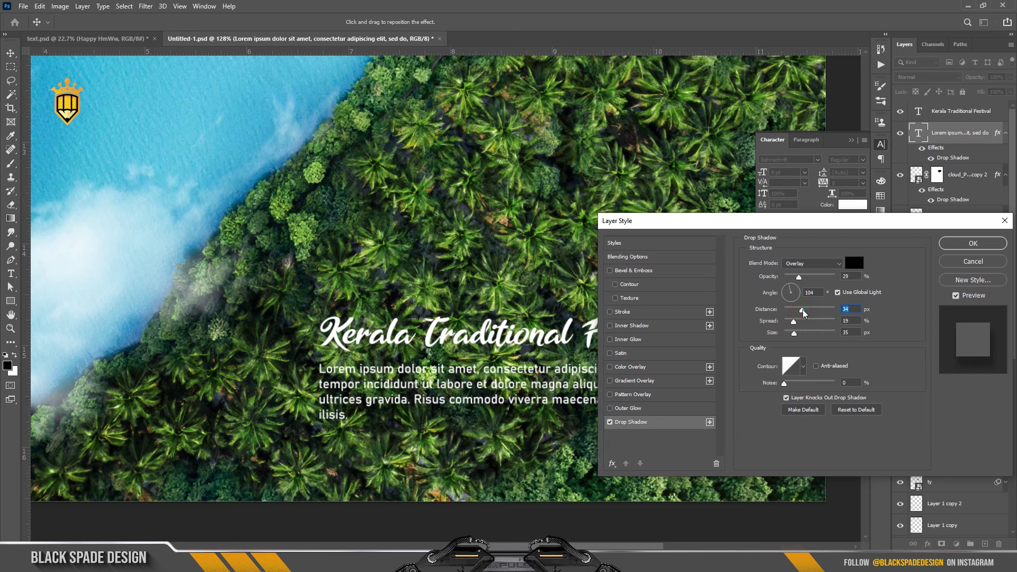
click(789, 334)
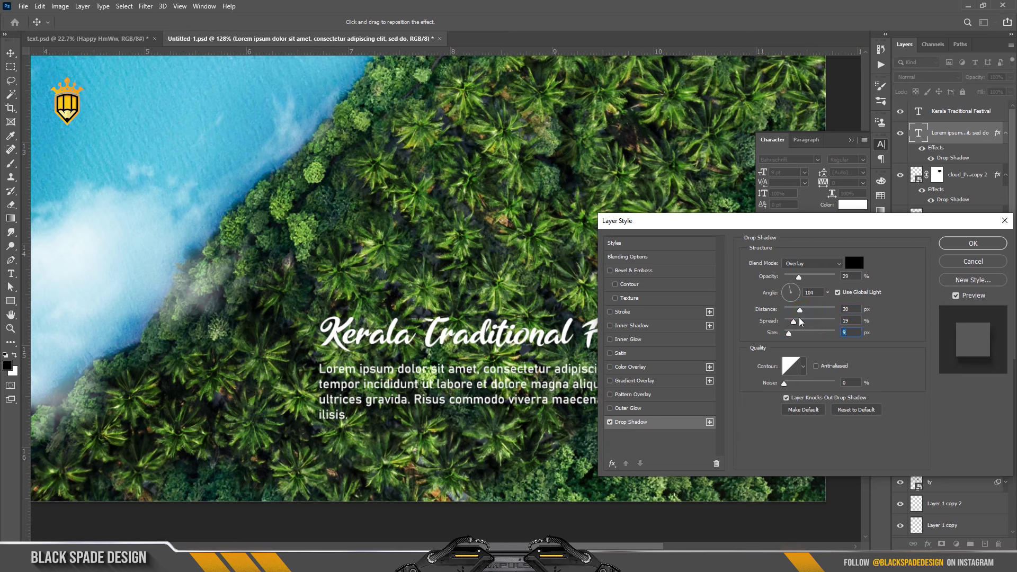
click(812, 276)
drag(799, 312, 793, 312)
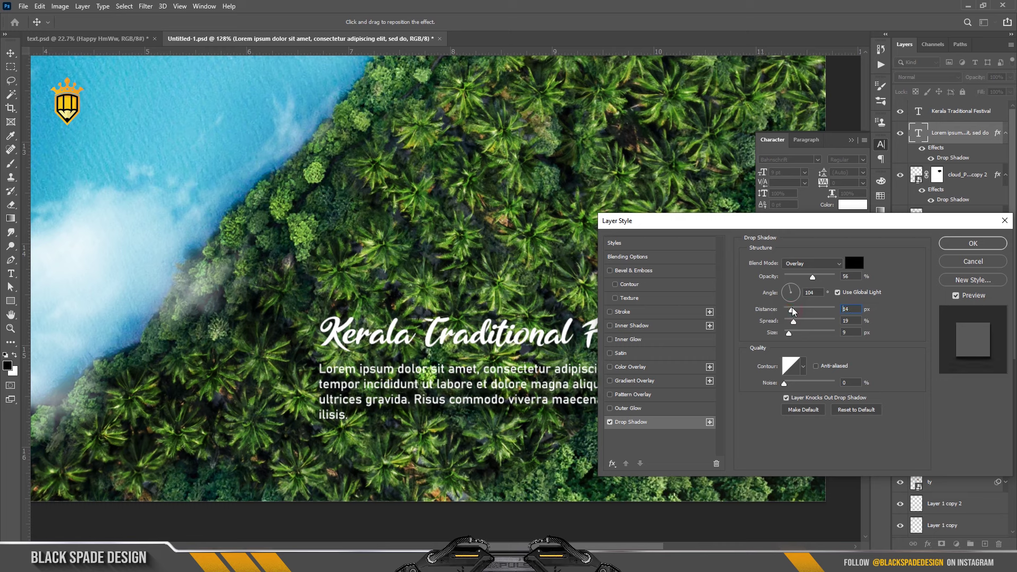
click(795, 332)
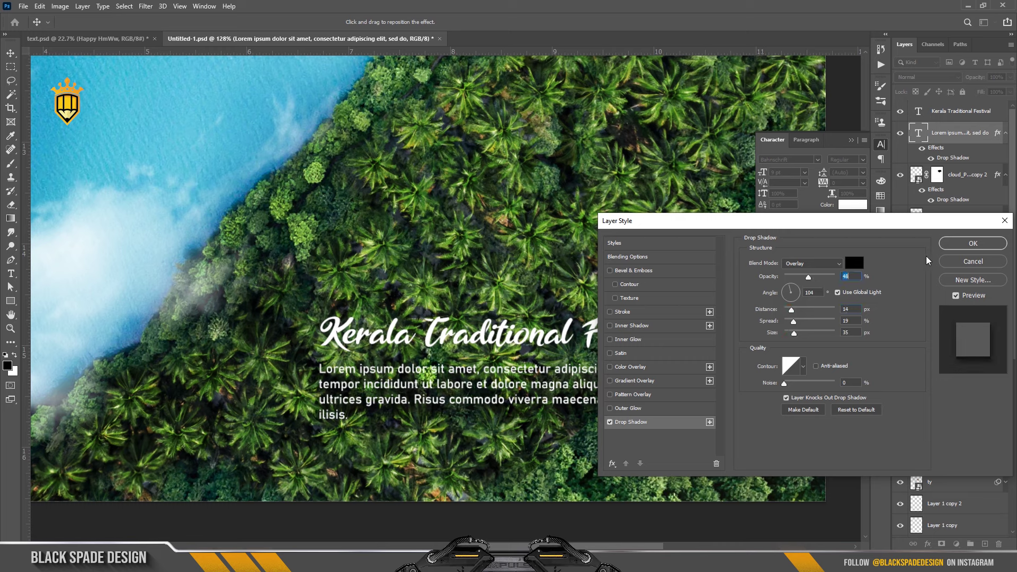
click(973, 243)
Add a drop shadow to the Kerala Traditional Festival heading.
right_click(622, 340)
click(623, 340)
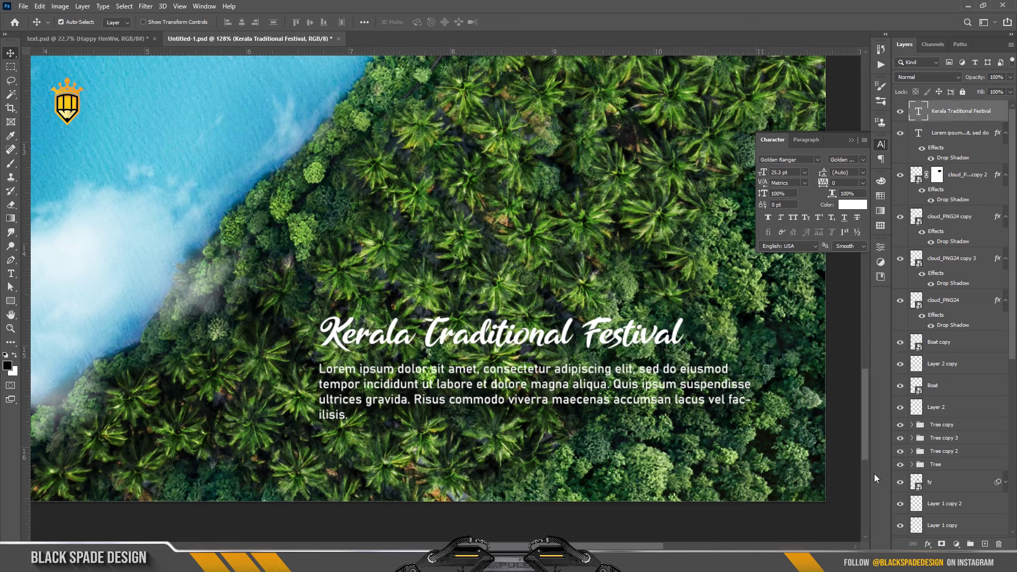
click(927, 545)
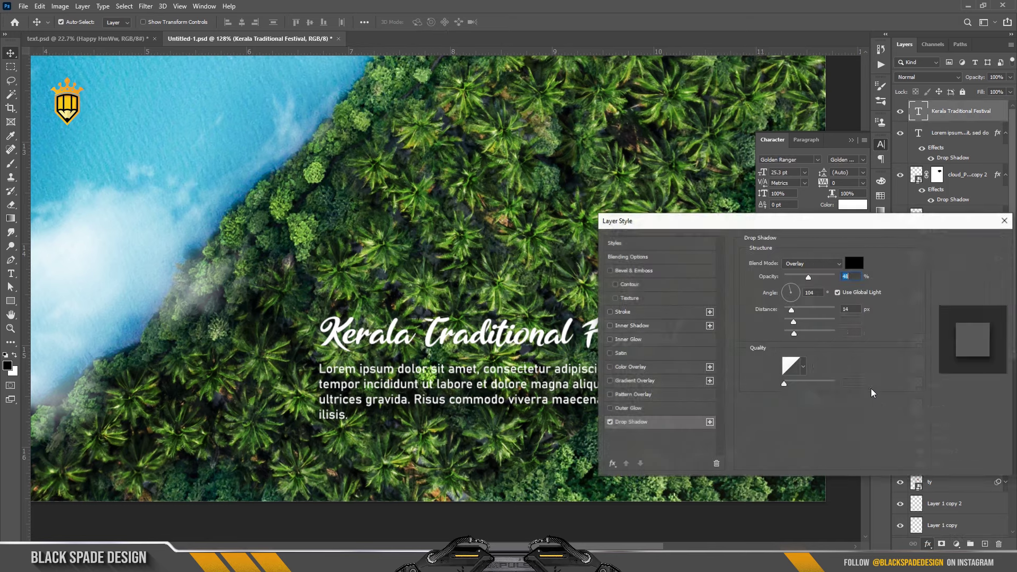
click(973, 243)
Recentre the view on the island letters and close the Character settings panel.
scroll(551, 313, down, 4)
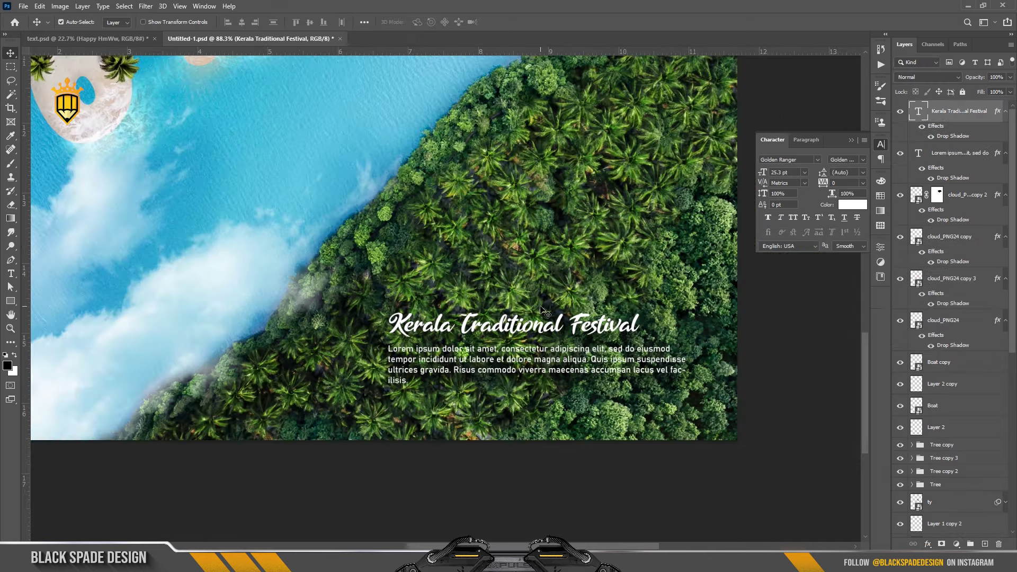
scroll(551, 312, down, 1)
scroll(556, 313, down, 2)
scroll(556, 312, down, 1)
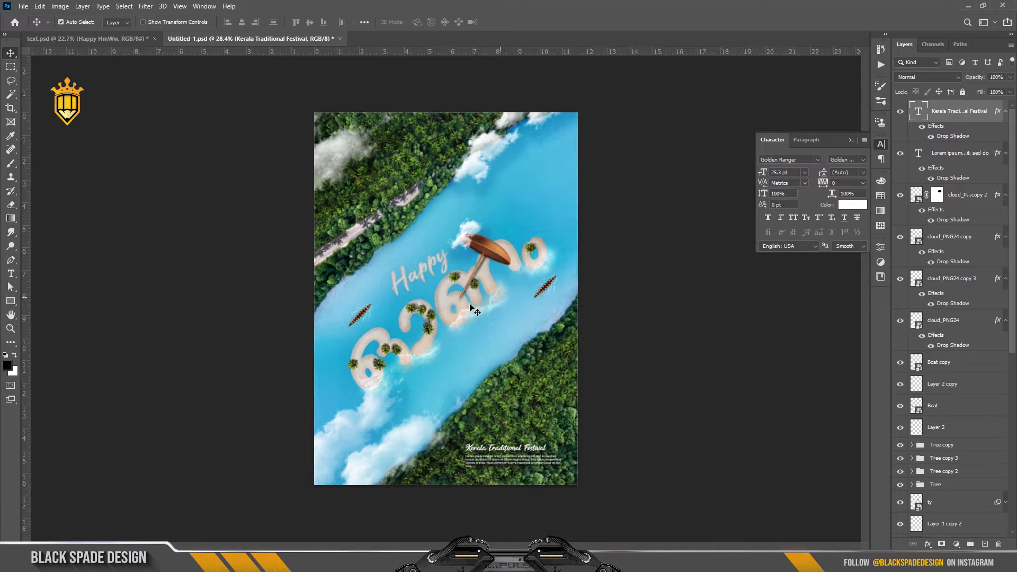
scroll(469, 313, up, 3)
scroll(468, 314, up, 1)
scroll(451, 318, up, 1)
scroll(456, 339, up, 1)
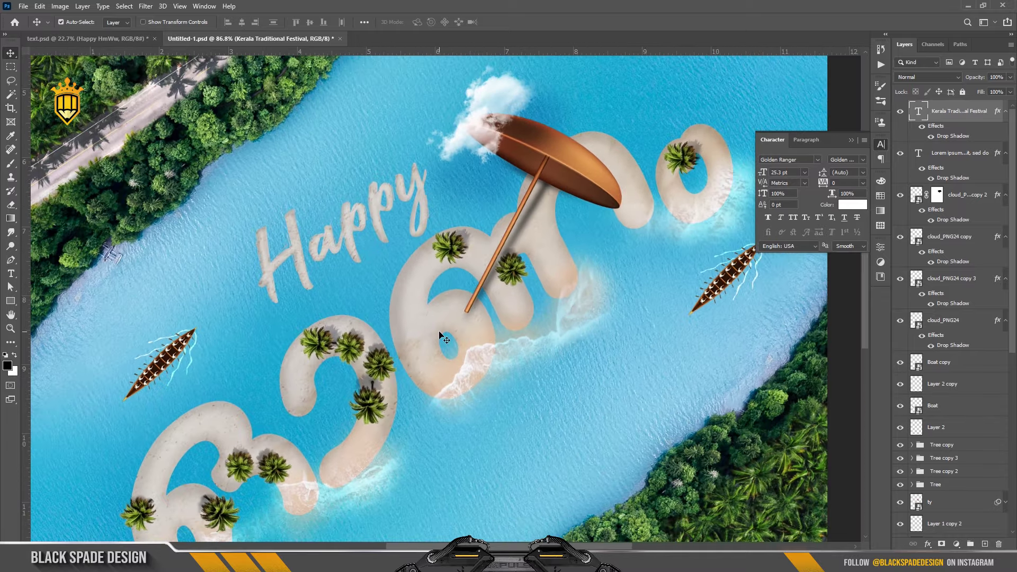
scroll(456, 346, up, 1)
drag(478, 328, 457, 346)
click(851, 139)
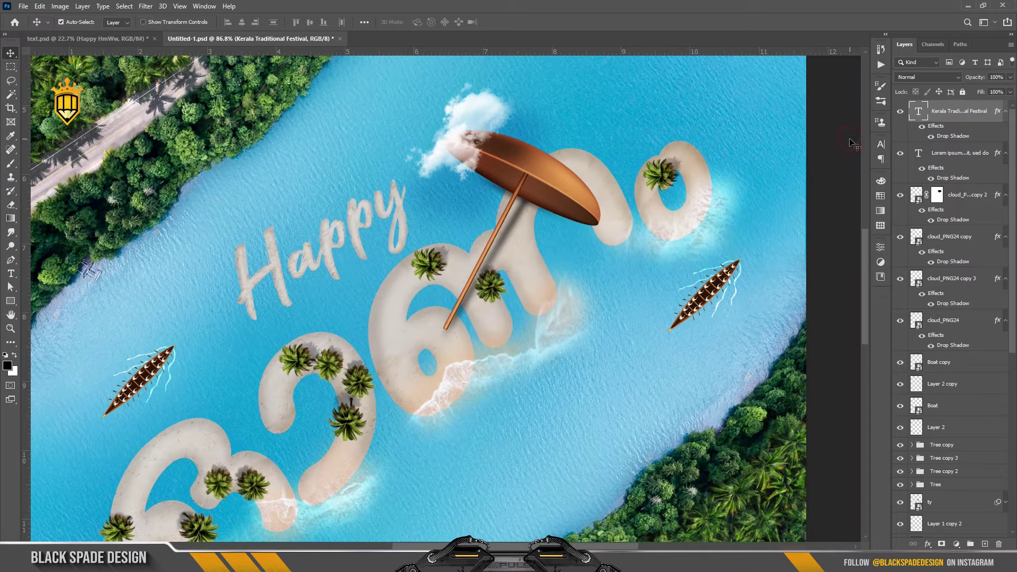
Fit the whole poster on screen and return to the Move tool.
scroll(487, 289, down, 2)
scroll(487, 287, down, 2)
scroll(488, 286, down, 1)
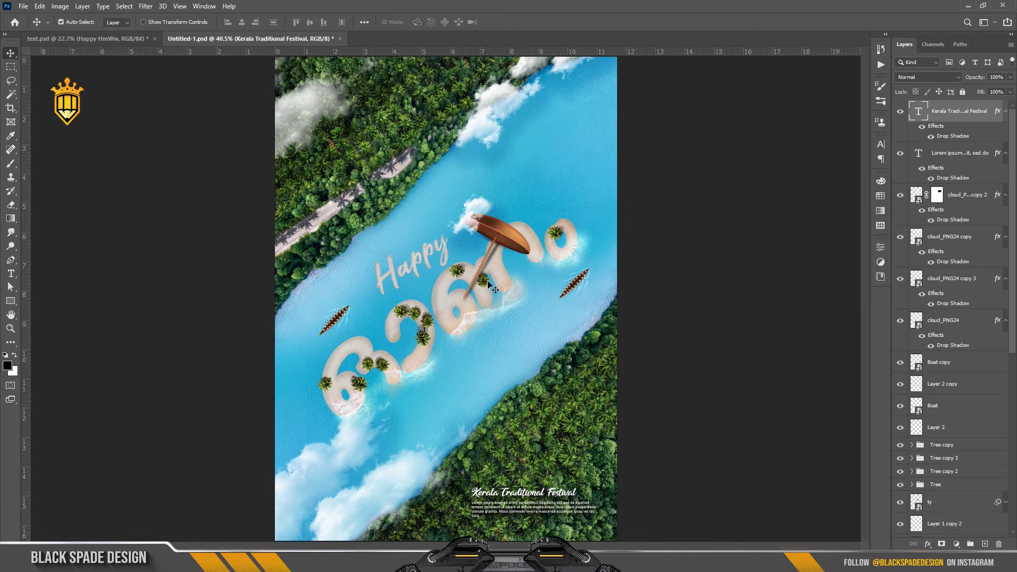
scroll(491, 285, down, 2)
key(z)
right_click(528, 218)
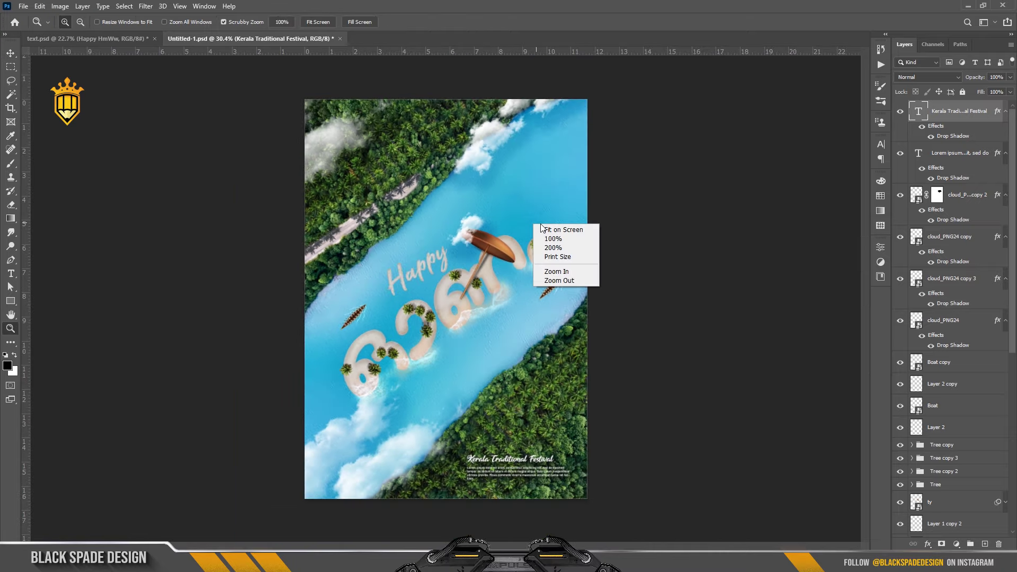
click(548, 226)
key(v)
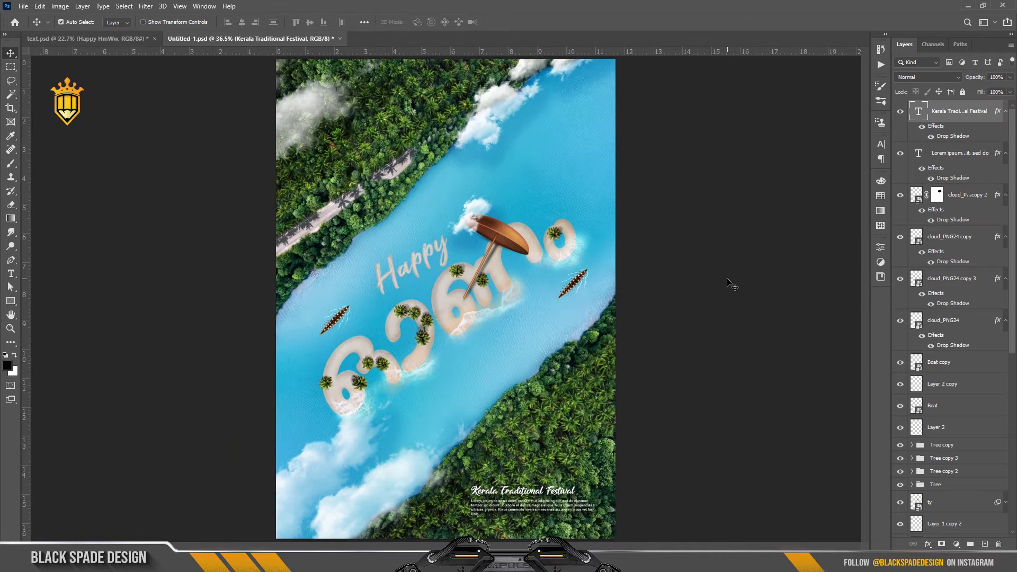